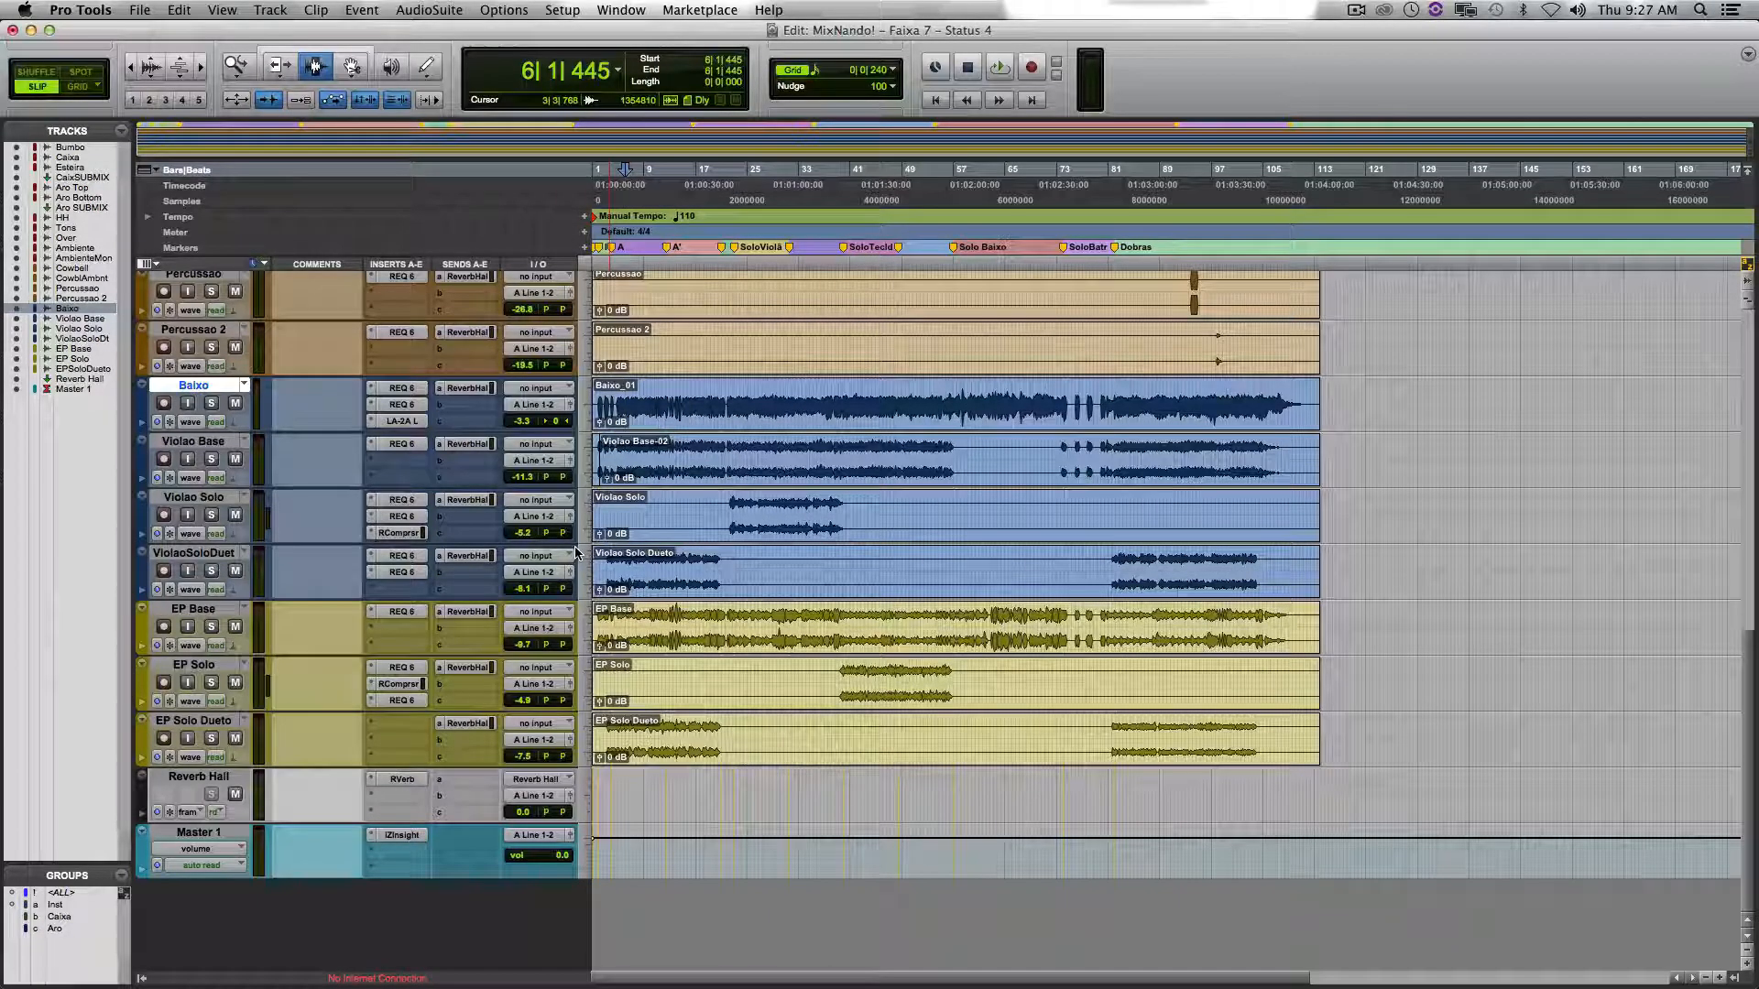
# Look over the session's tracks from the drums down to the bass, guitar and electric piano tracks.
pyautogui.scroll(10, 788, 547)
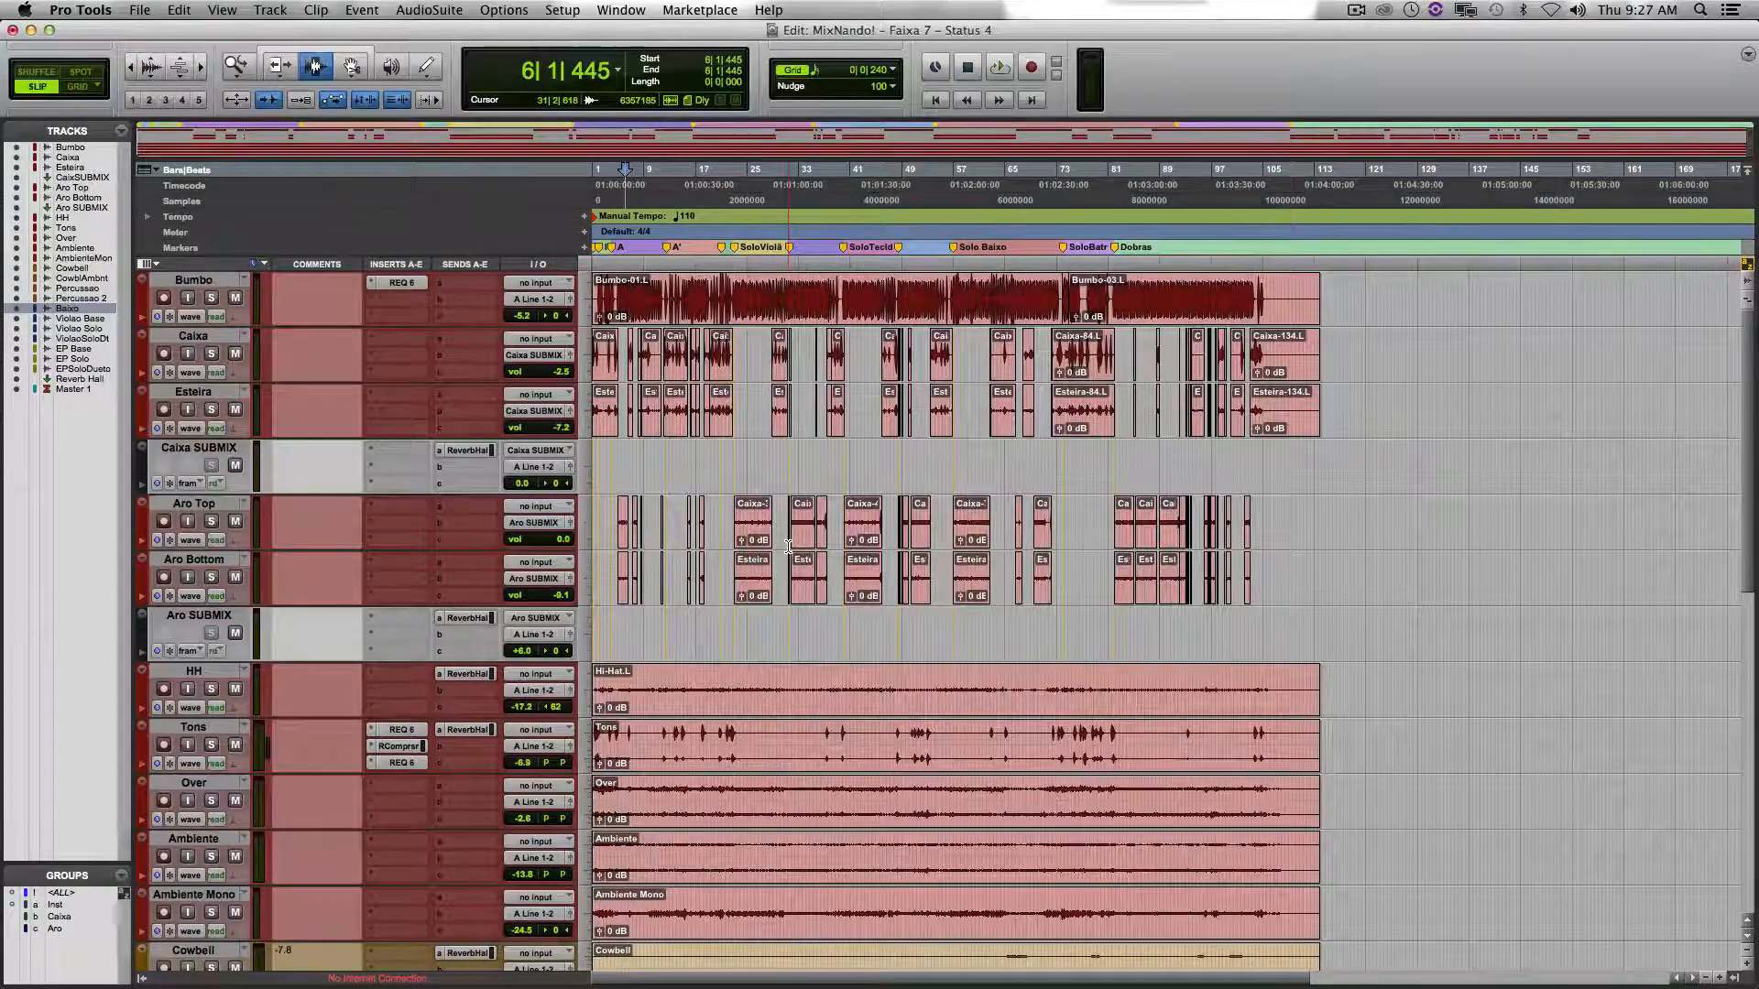
pyautogui.scroll(-5, 788, 547)
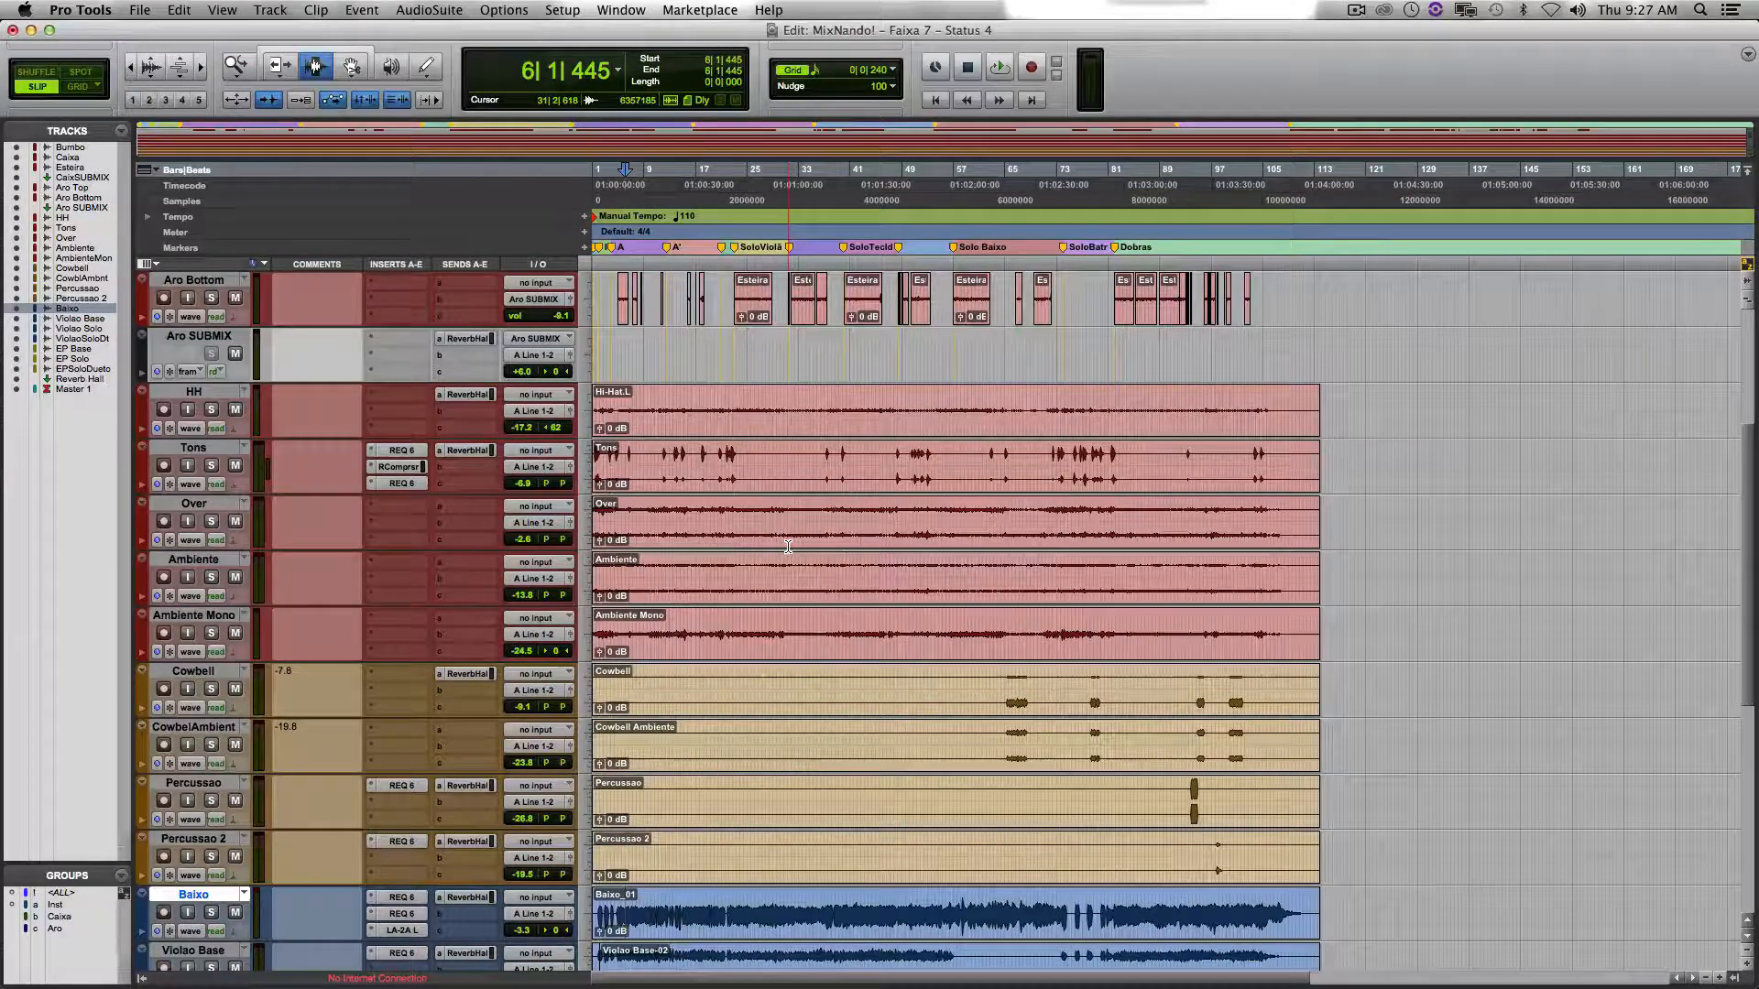
pyautogui.scroll(-7, 788, 547)
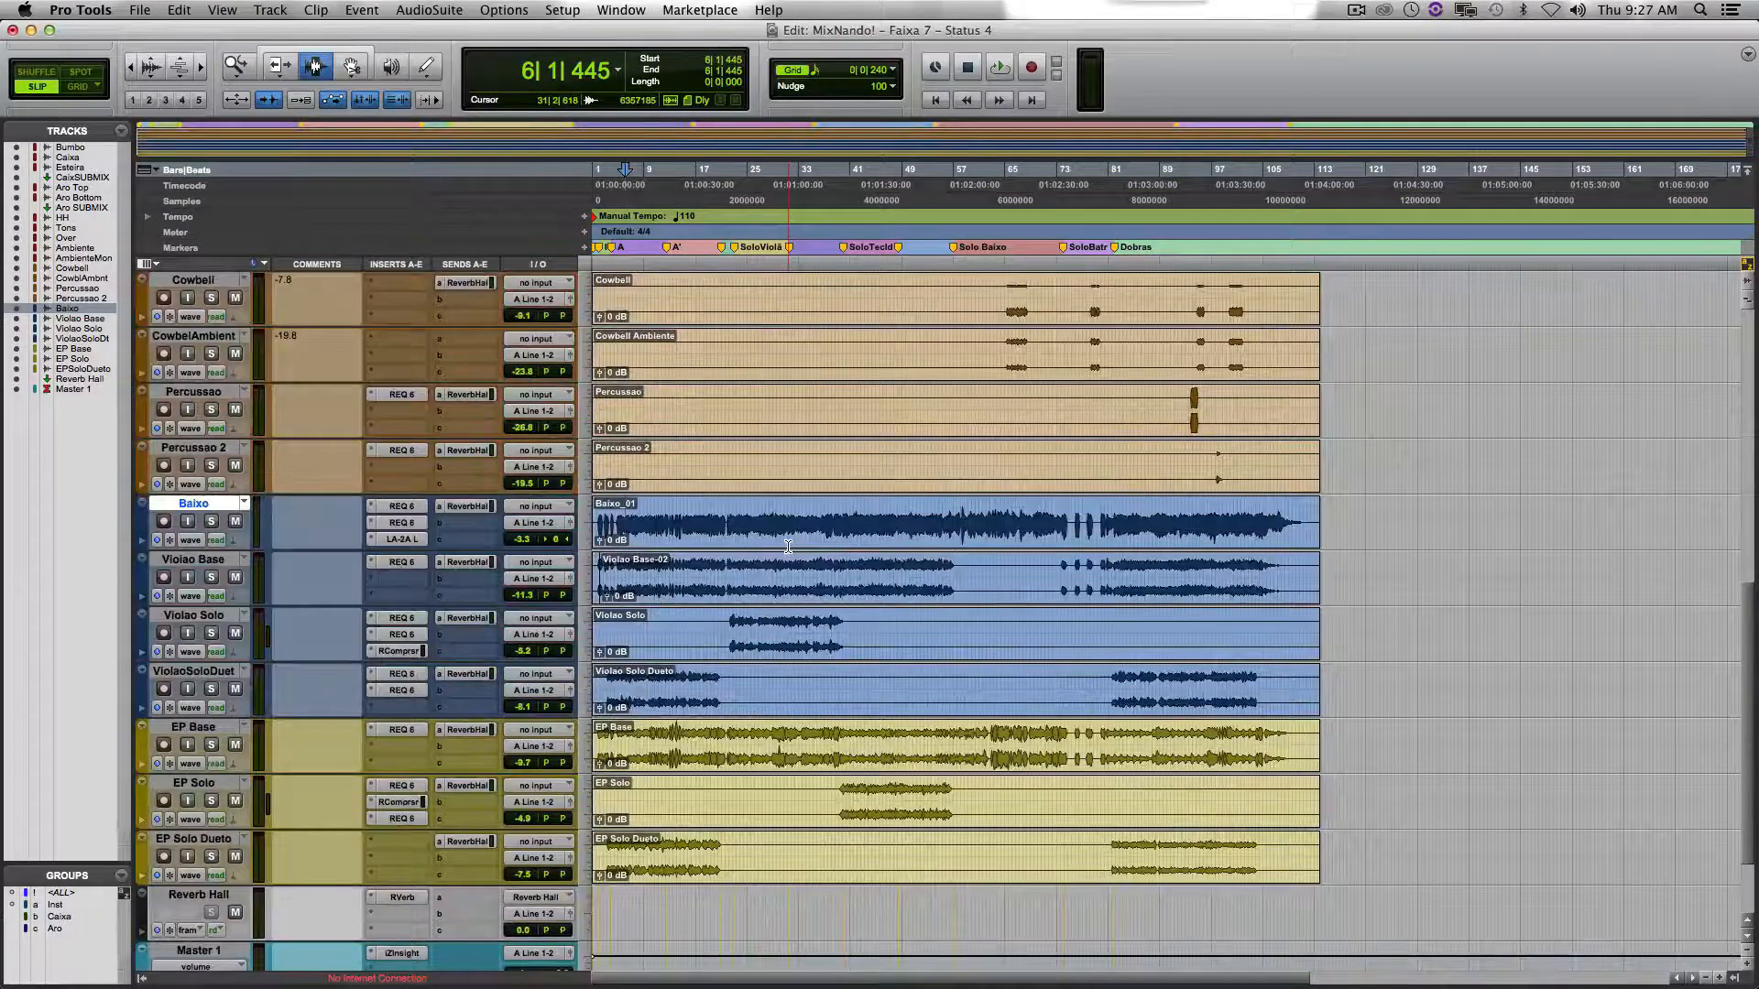
# Switch to Safari and read the viewer comments about the mix on the YouTube comments page.
pyautogui.press('super+Tab')
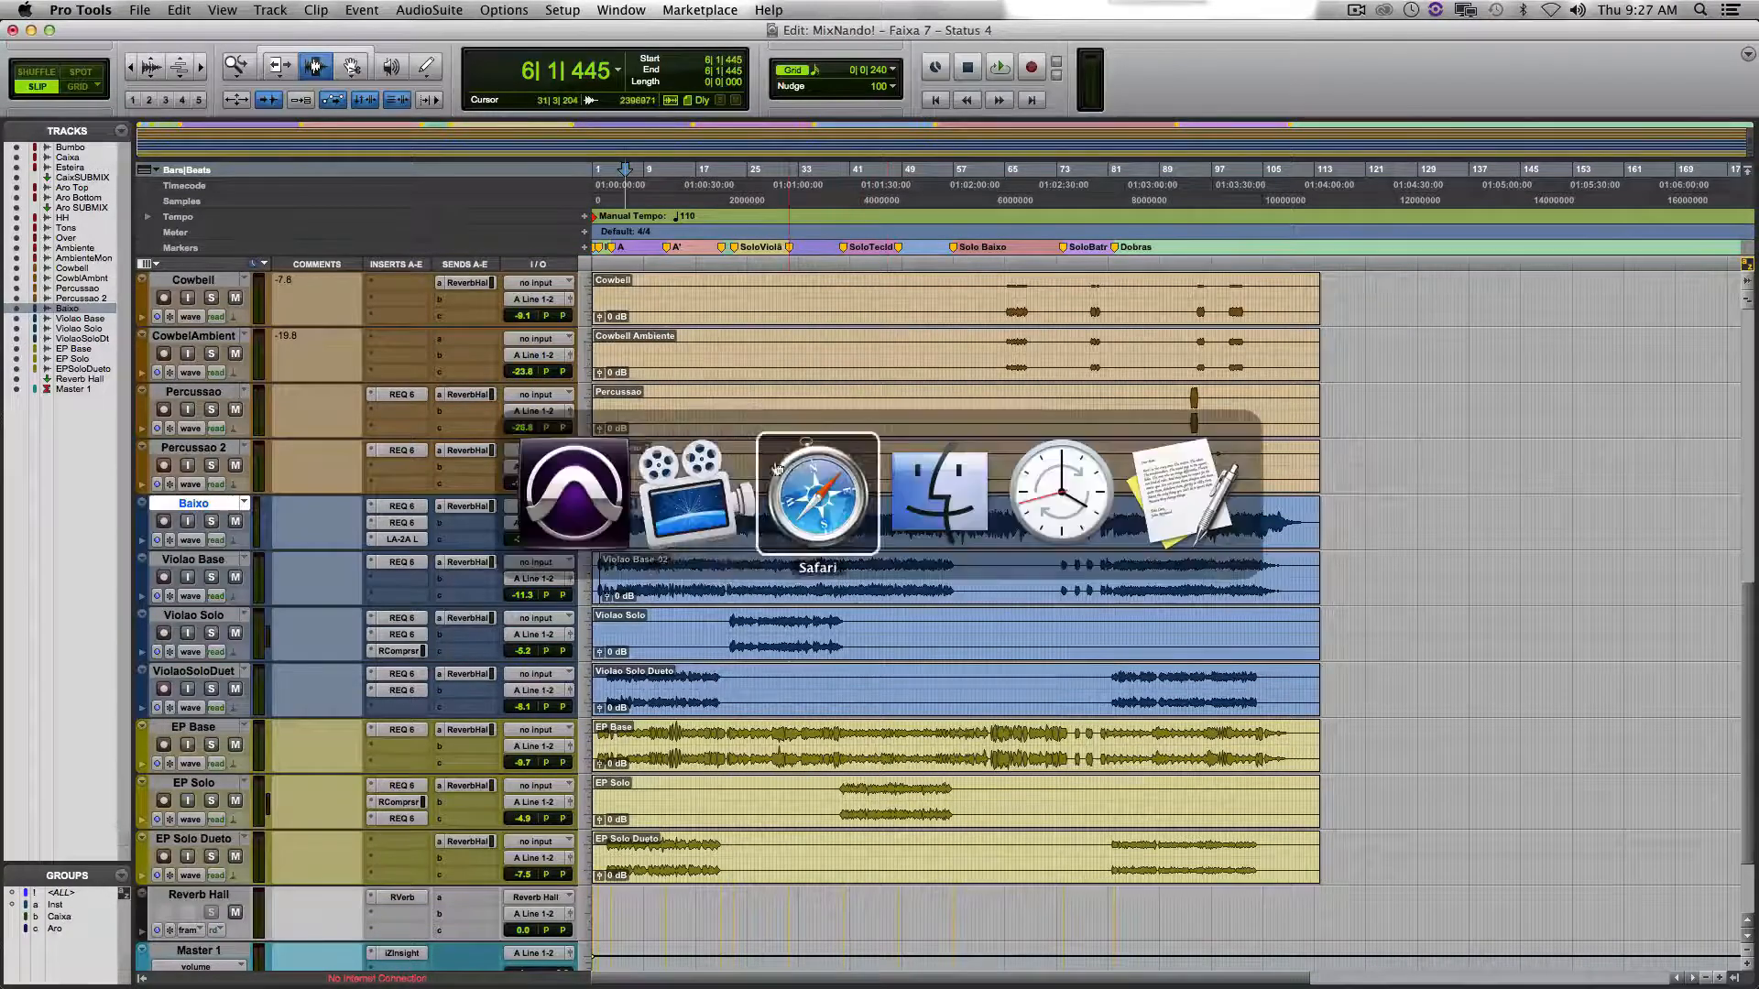
pyautogui.click(827, 490)
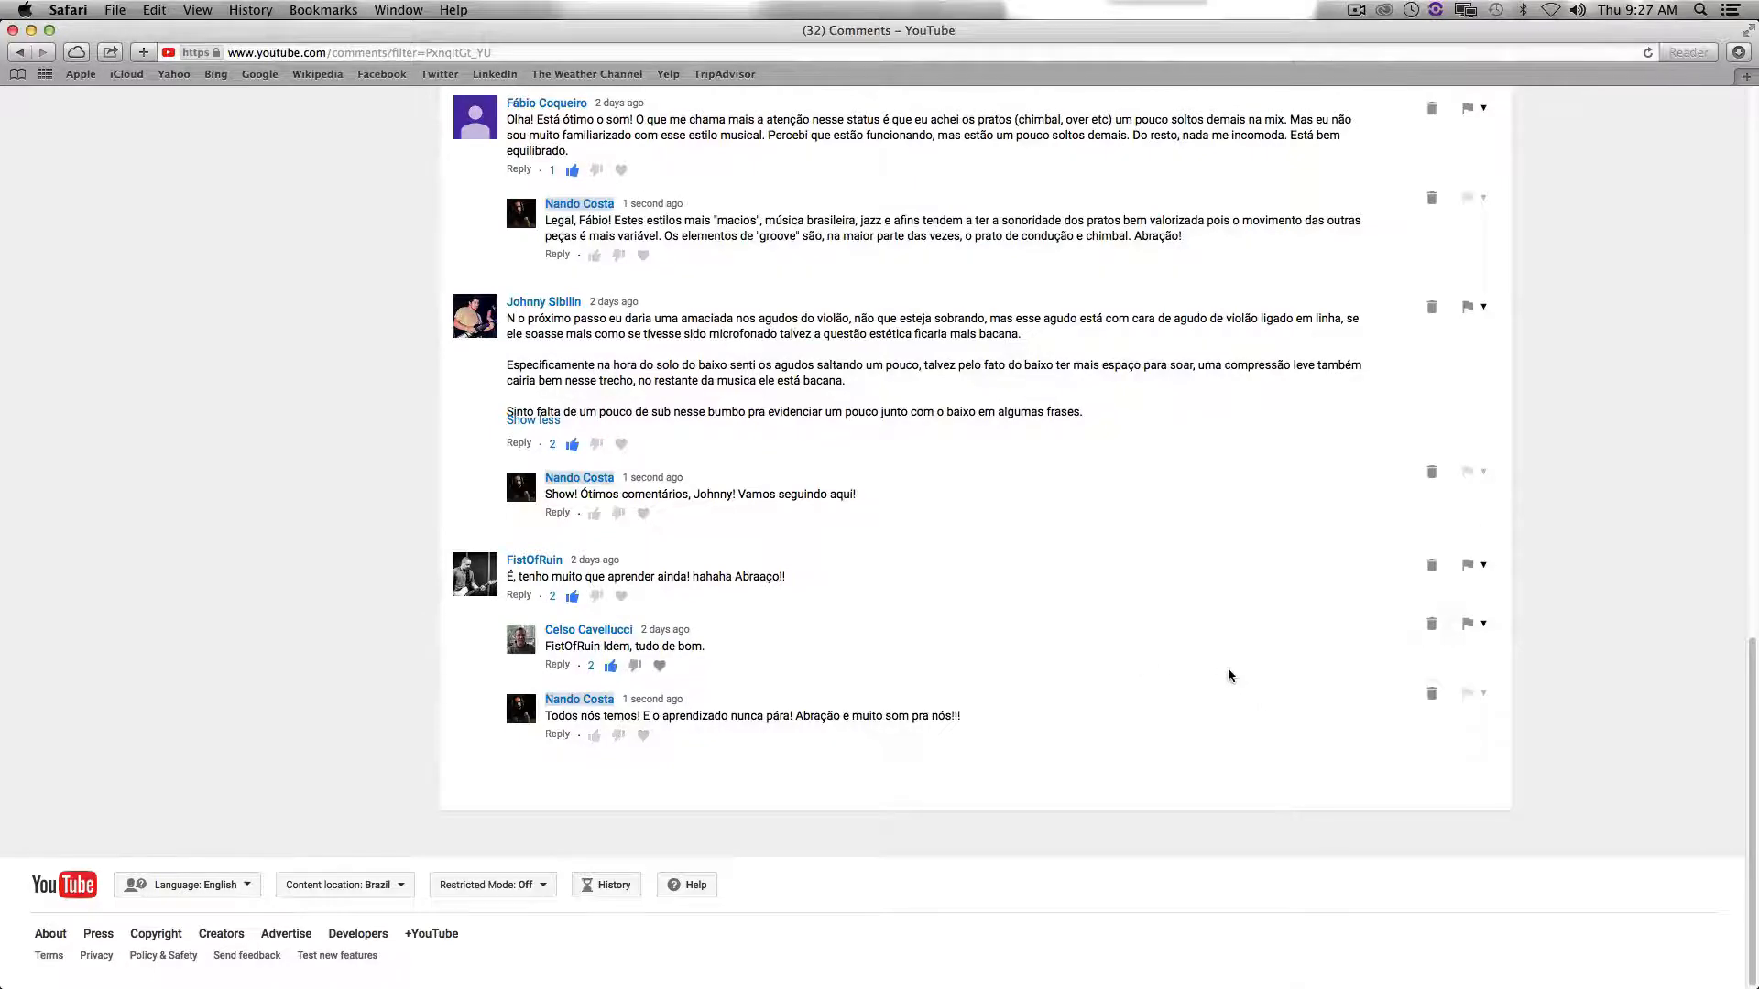
pyautogui.scroll(3, 1228, 671)
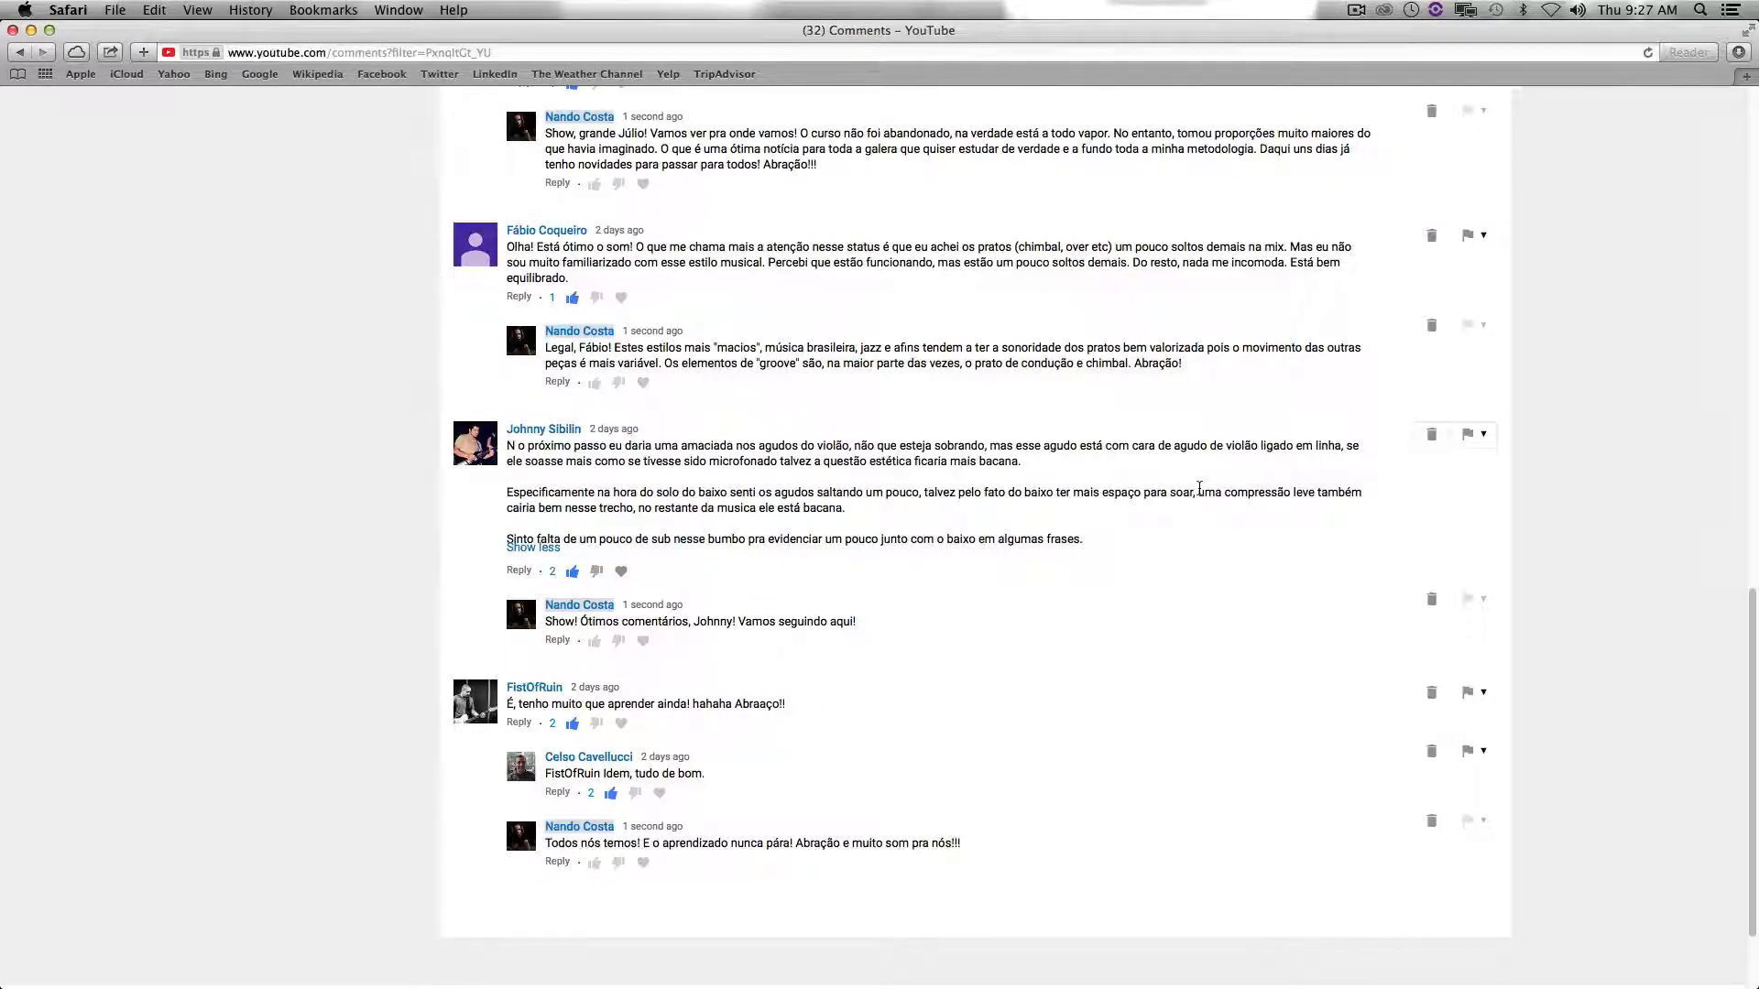
# Switch back to Pro Tools and inspect both REQ 6 equalizers inserted on the ViolaoSoloDuet track.
pyautogui.press('super+Tab')
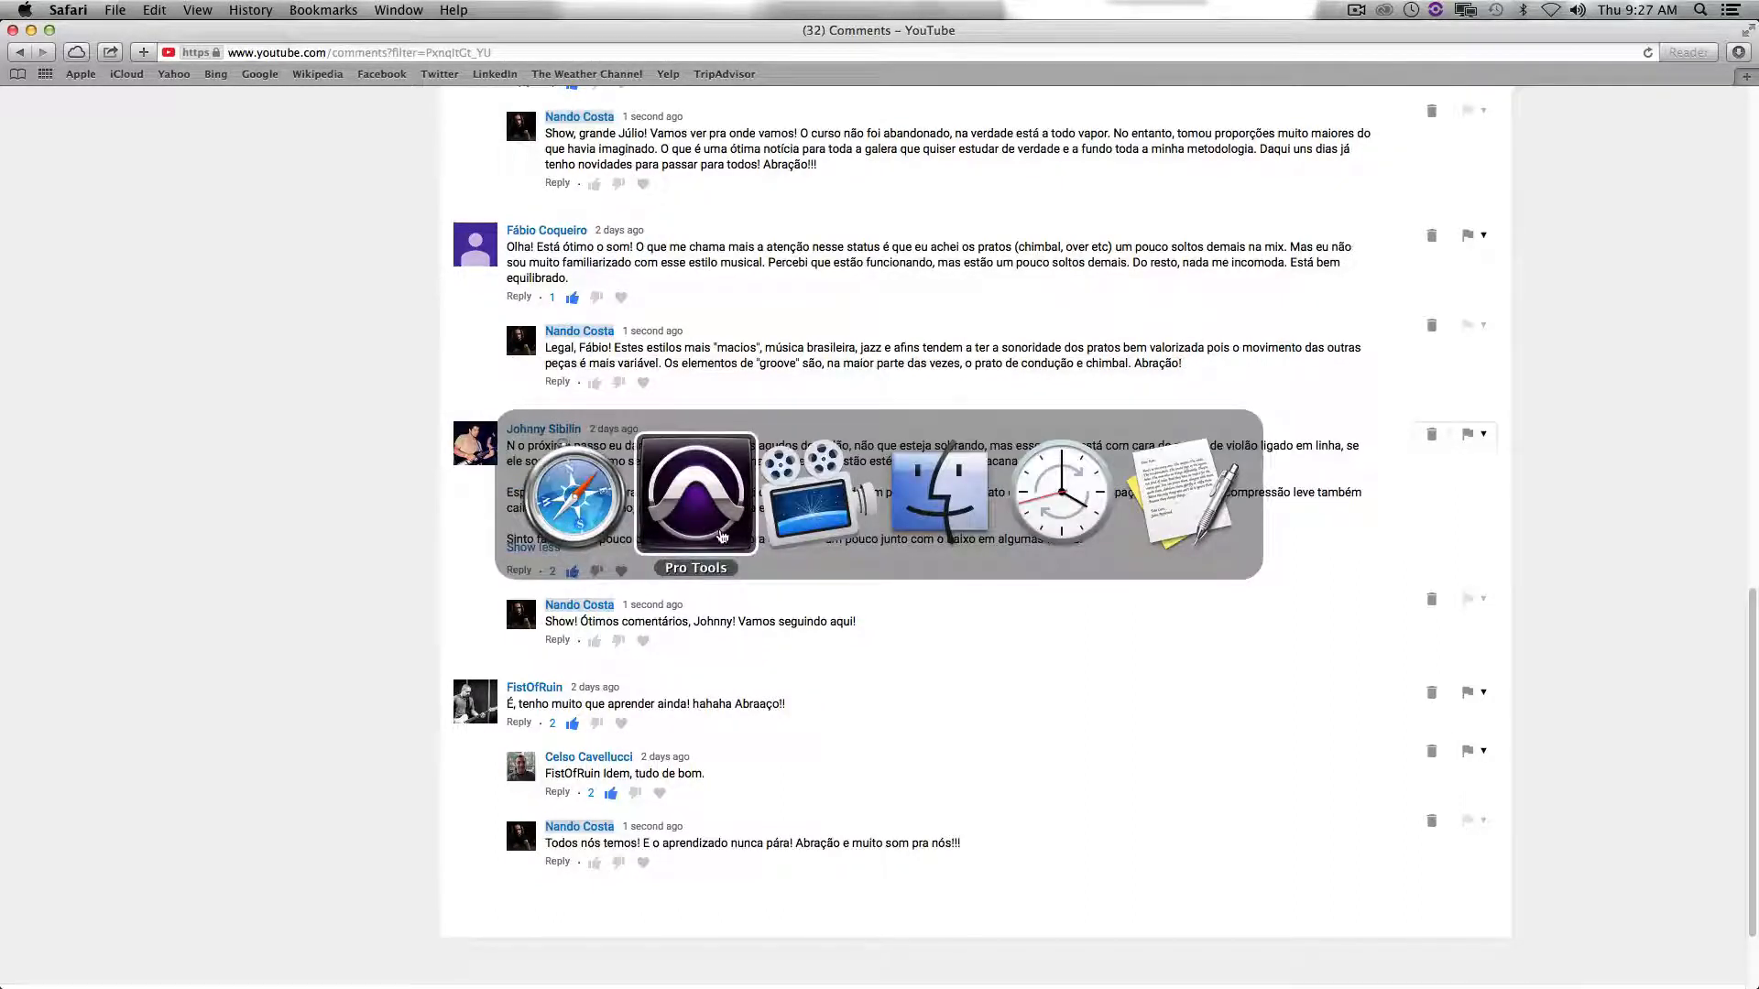
pyautogui.scroll(-1, 647, 578)
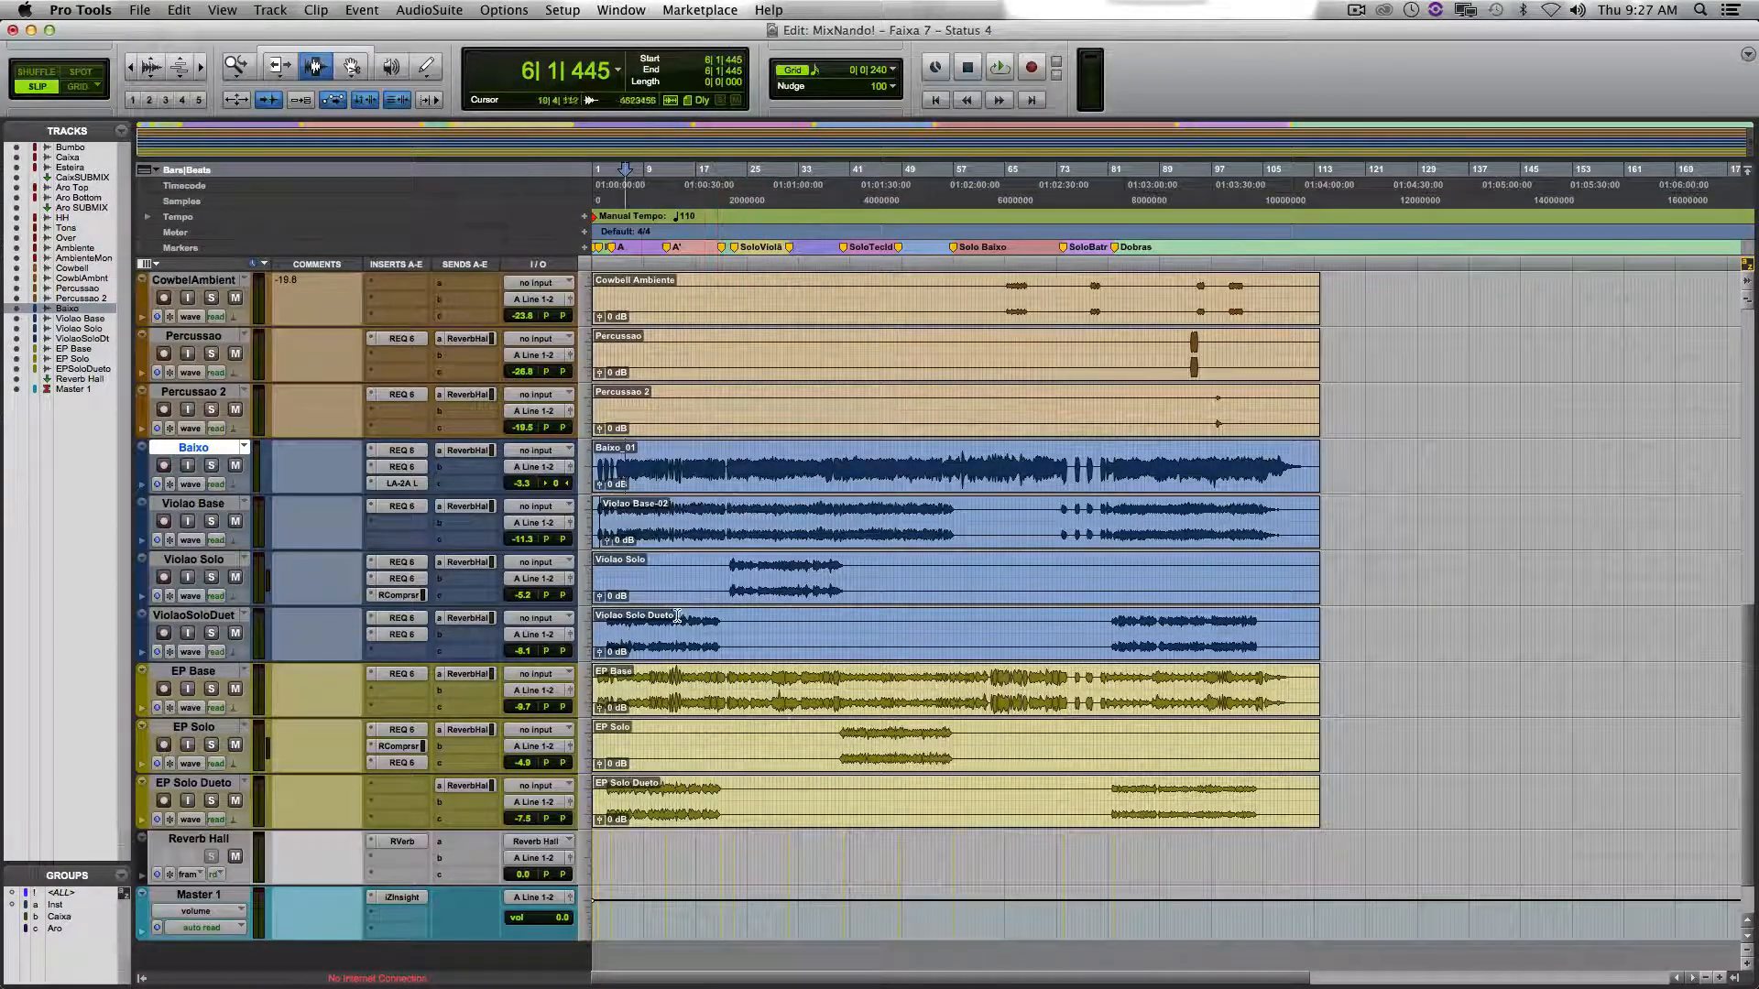
pyautogui.click(401, 618)
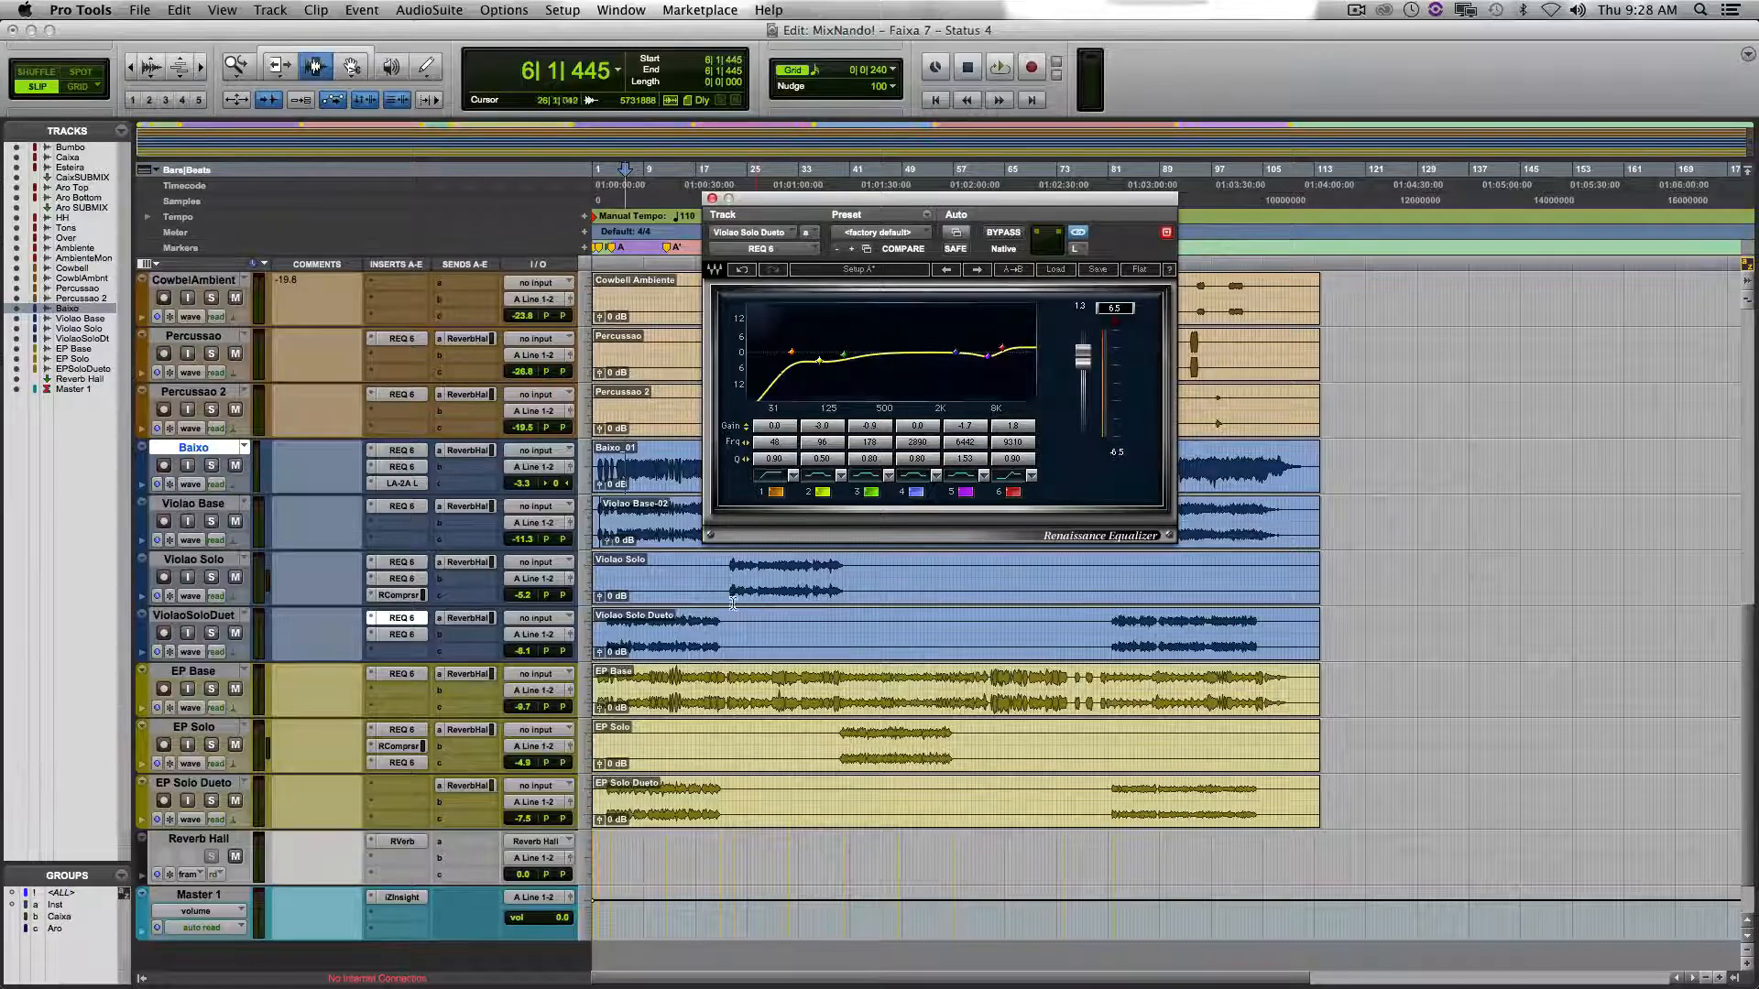
pyautogui.click(410, 635)
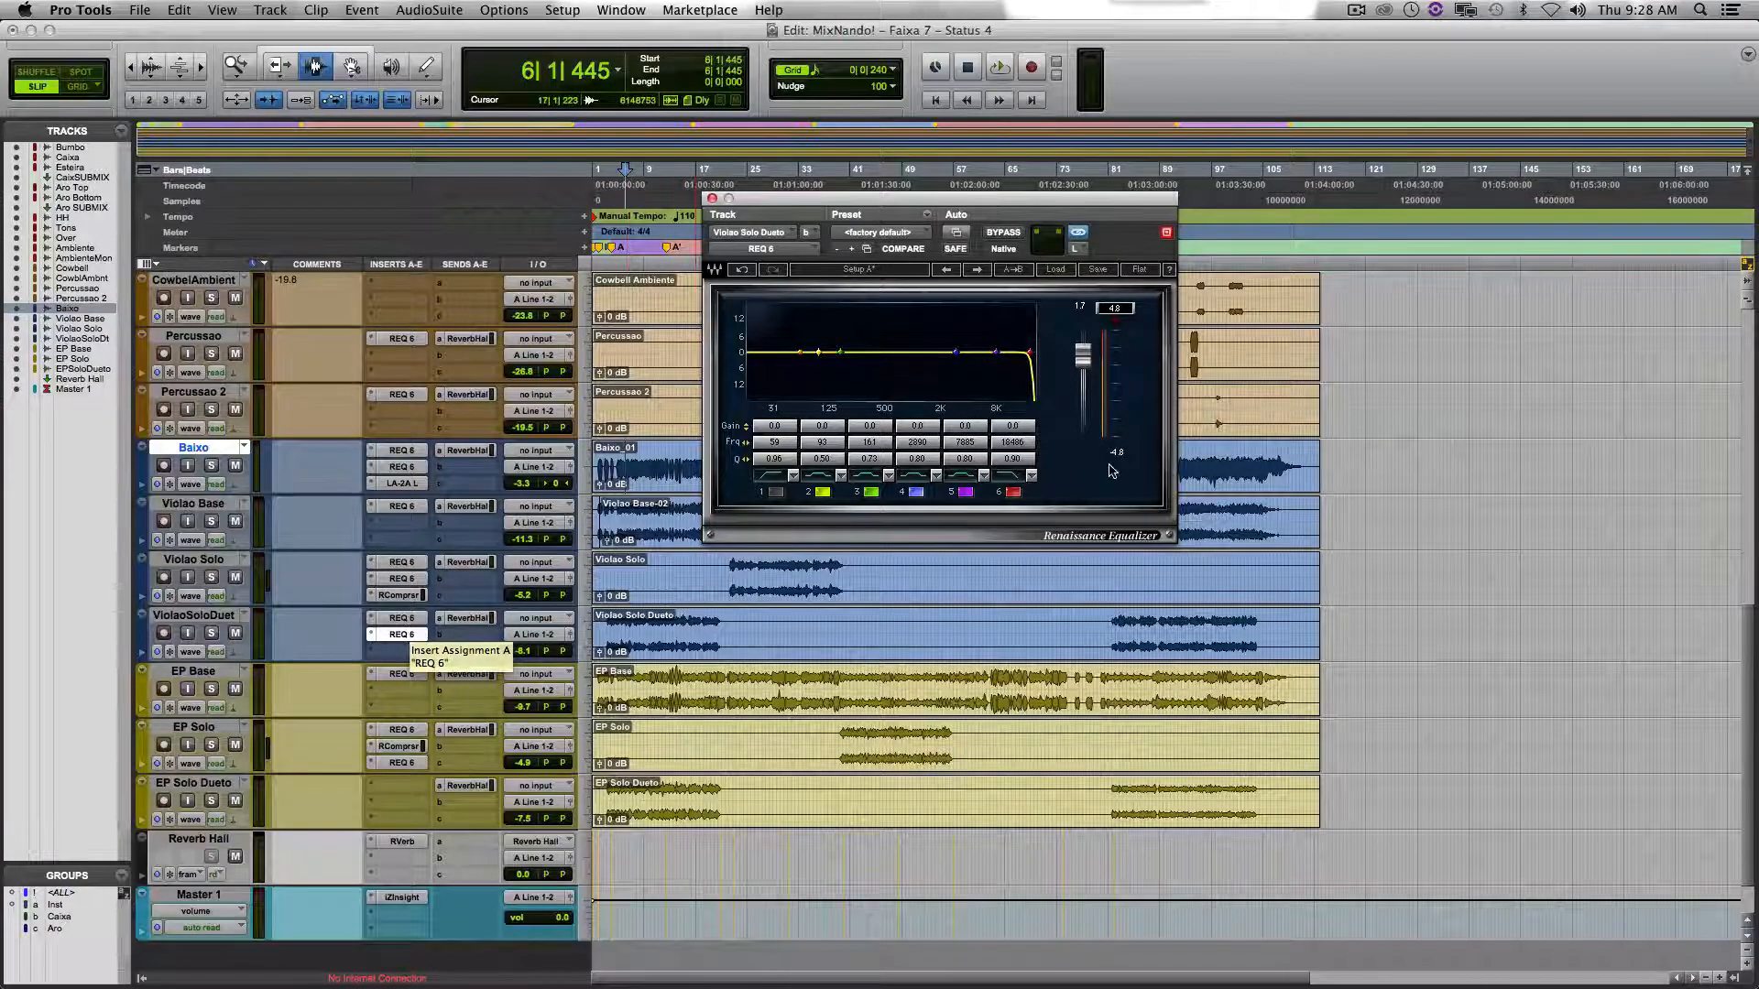
pyautogui.click(412, 619)
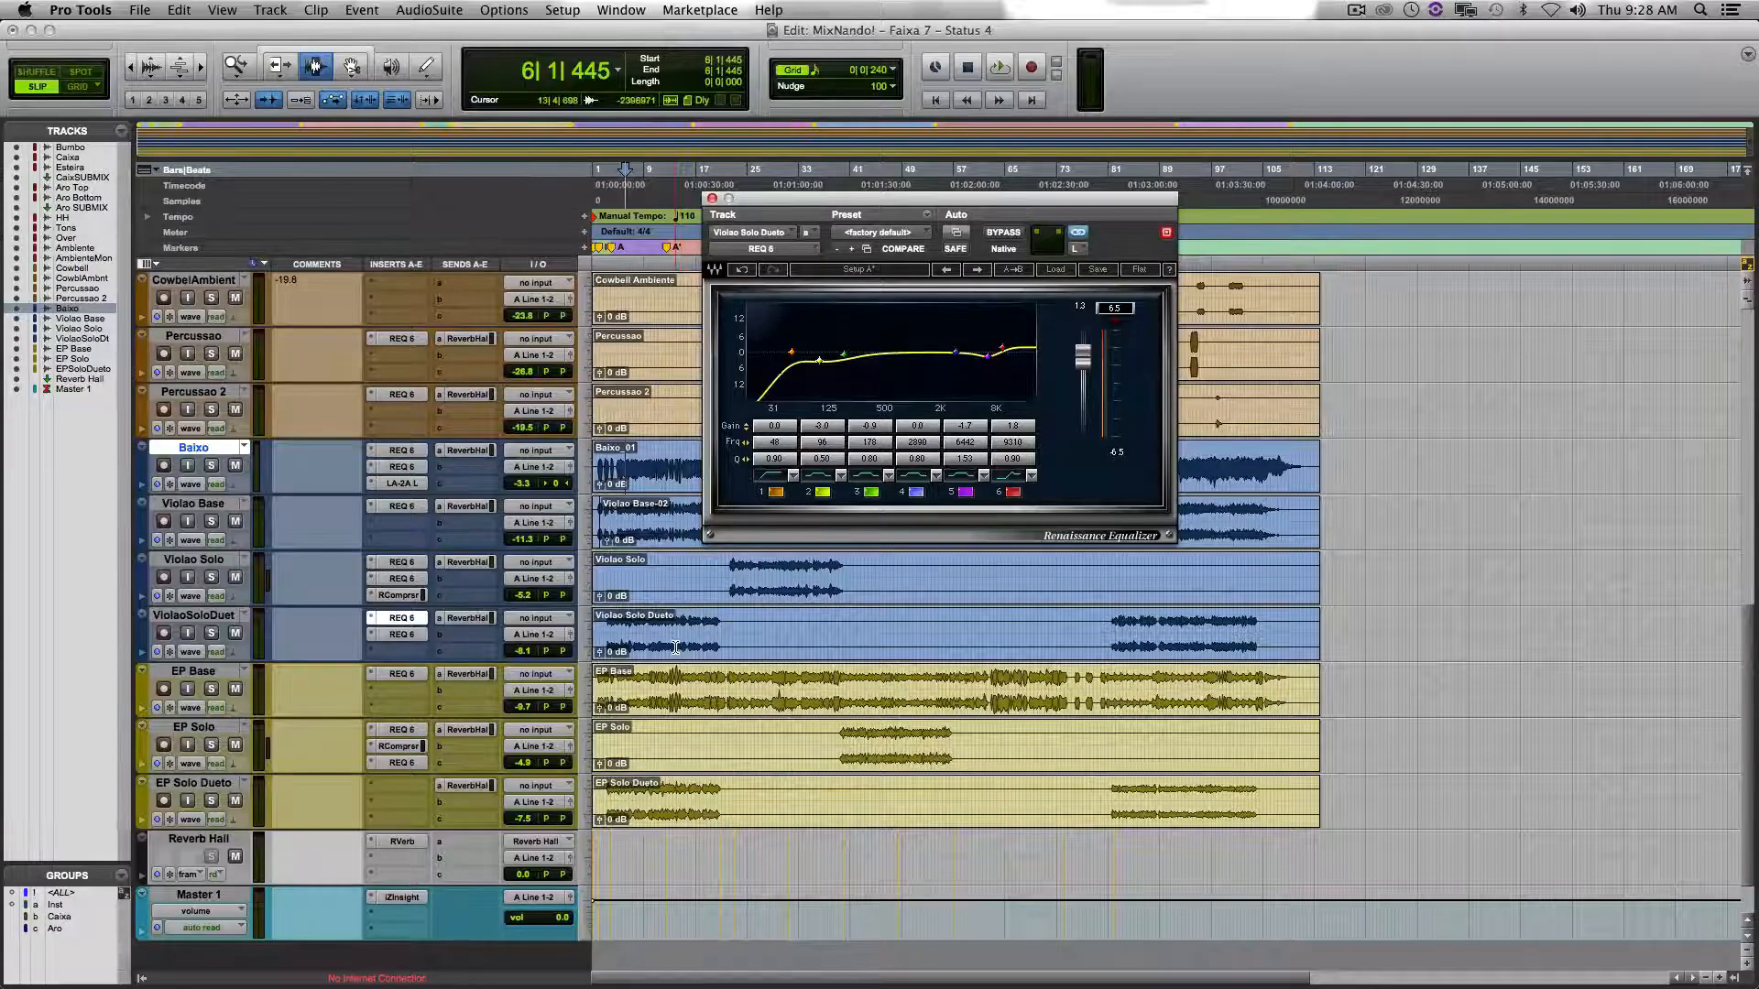
# Place the cursor at bar 25 on the Violao Solo track, inspect its REQ 6 equalizer and close the plug-in window.
pyautogui.click(748, 580)
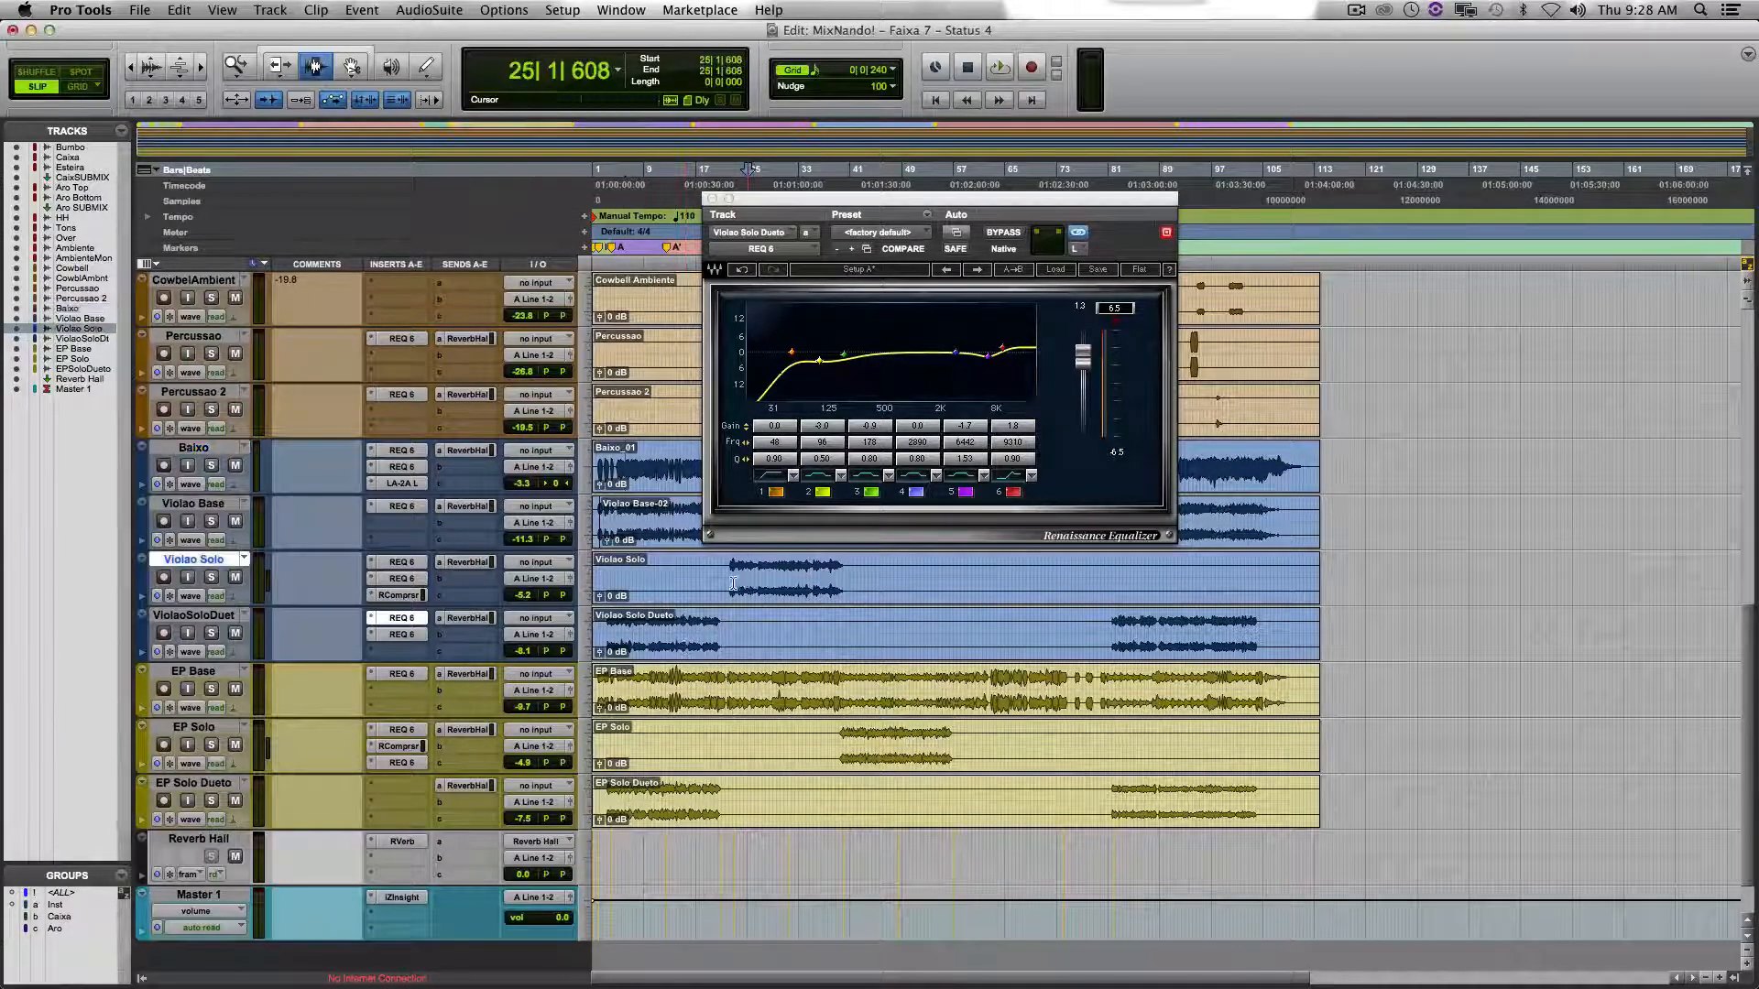
pyautogui.click(401, 564)
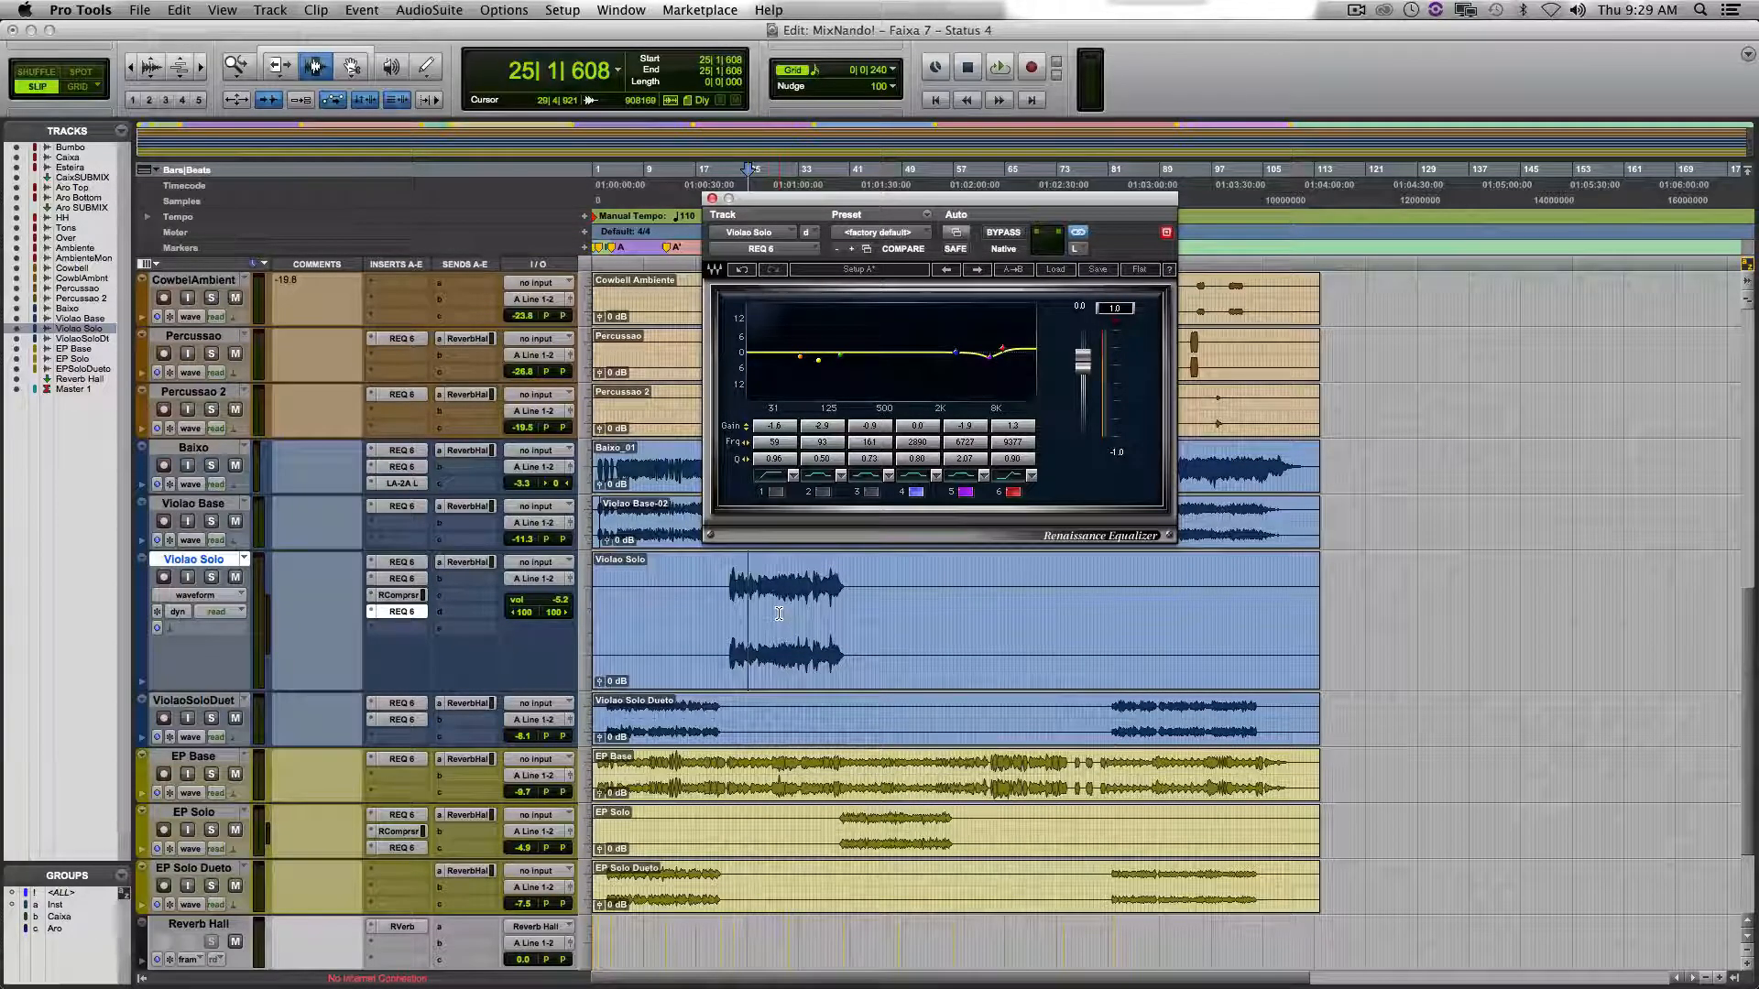
pyautogui.click(711, 198)
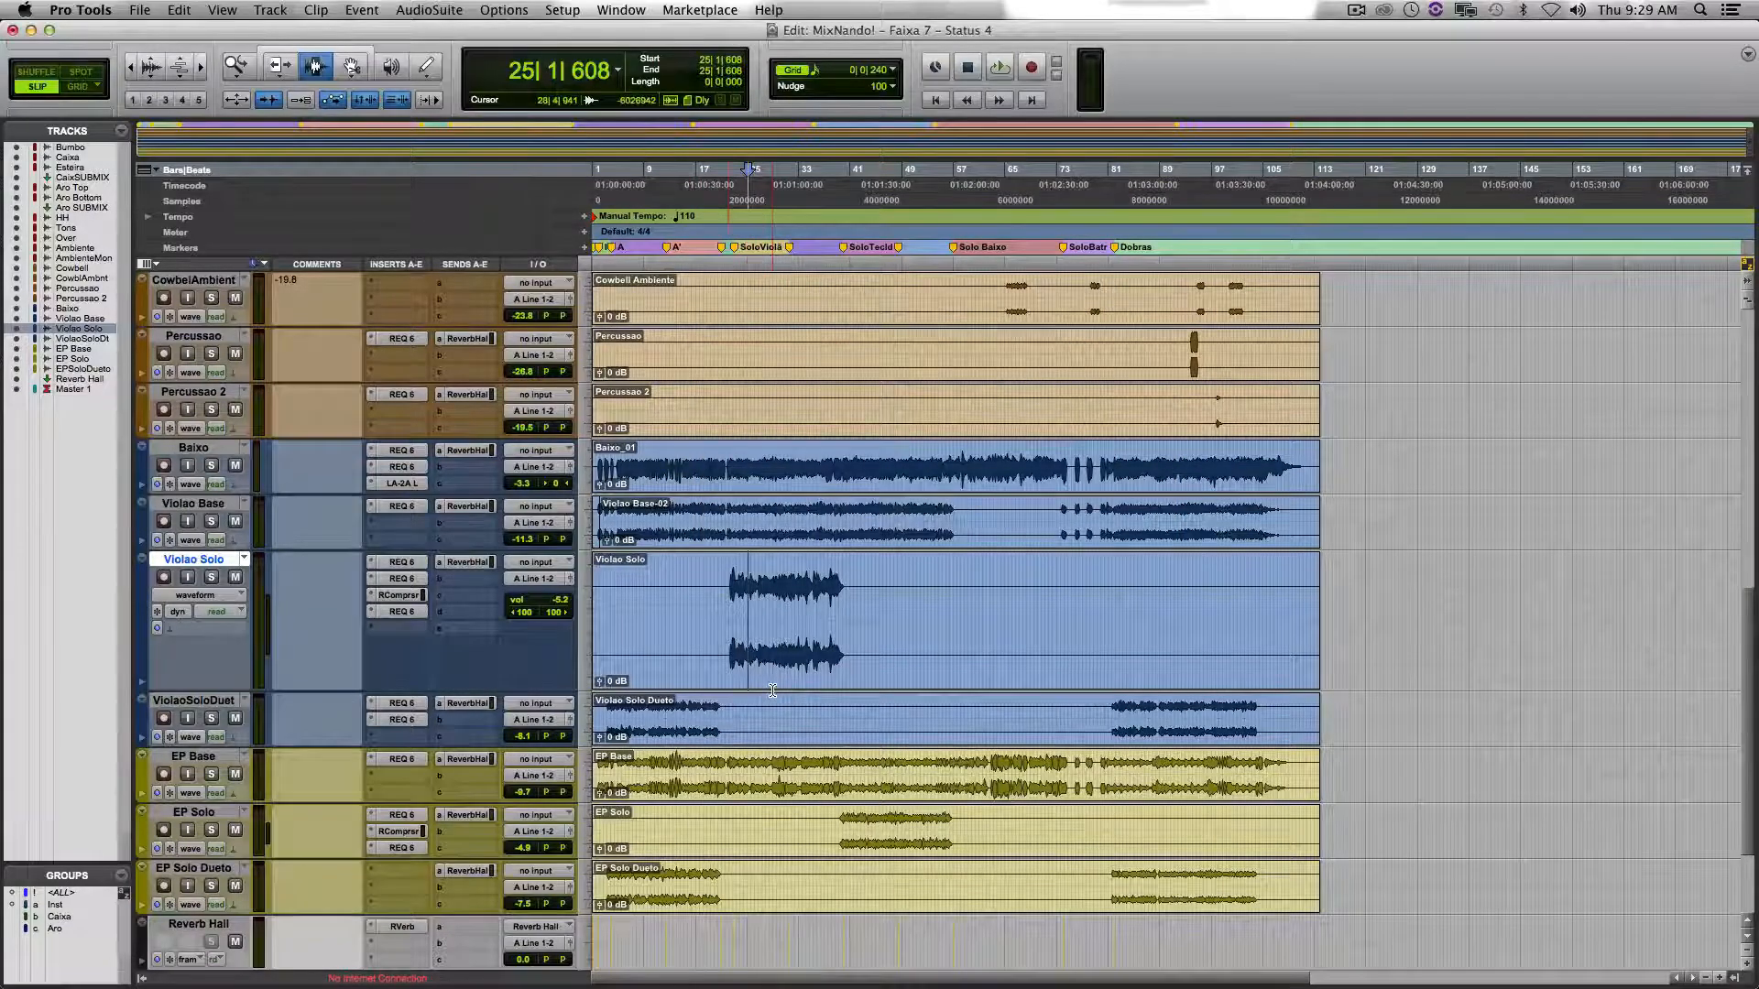
# Check the comment about the bass solo in Safari and return to the Baixo track in Pro Tools.
pyautogui.press('super+Tab')
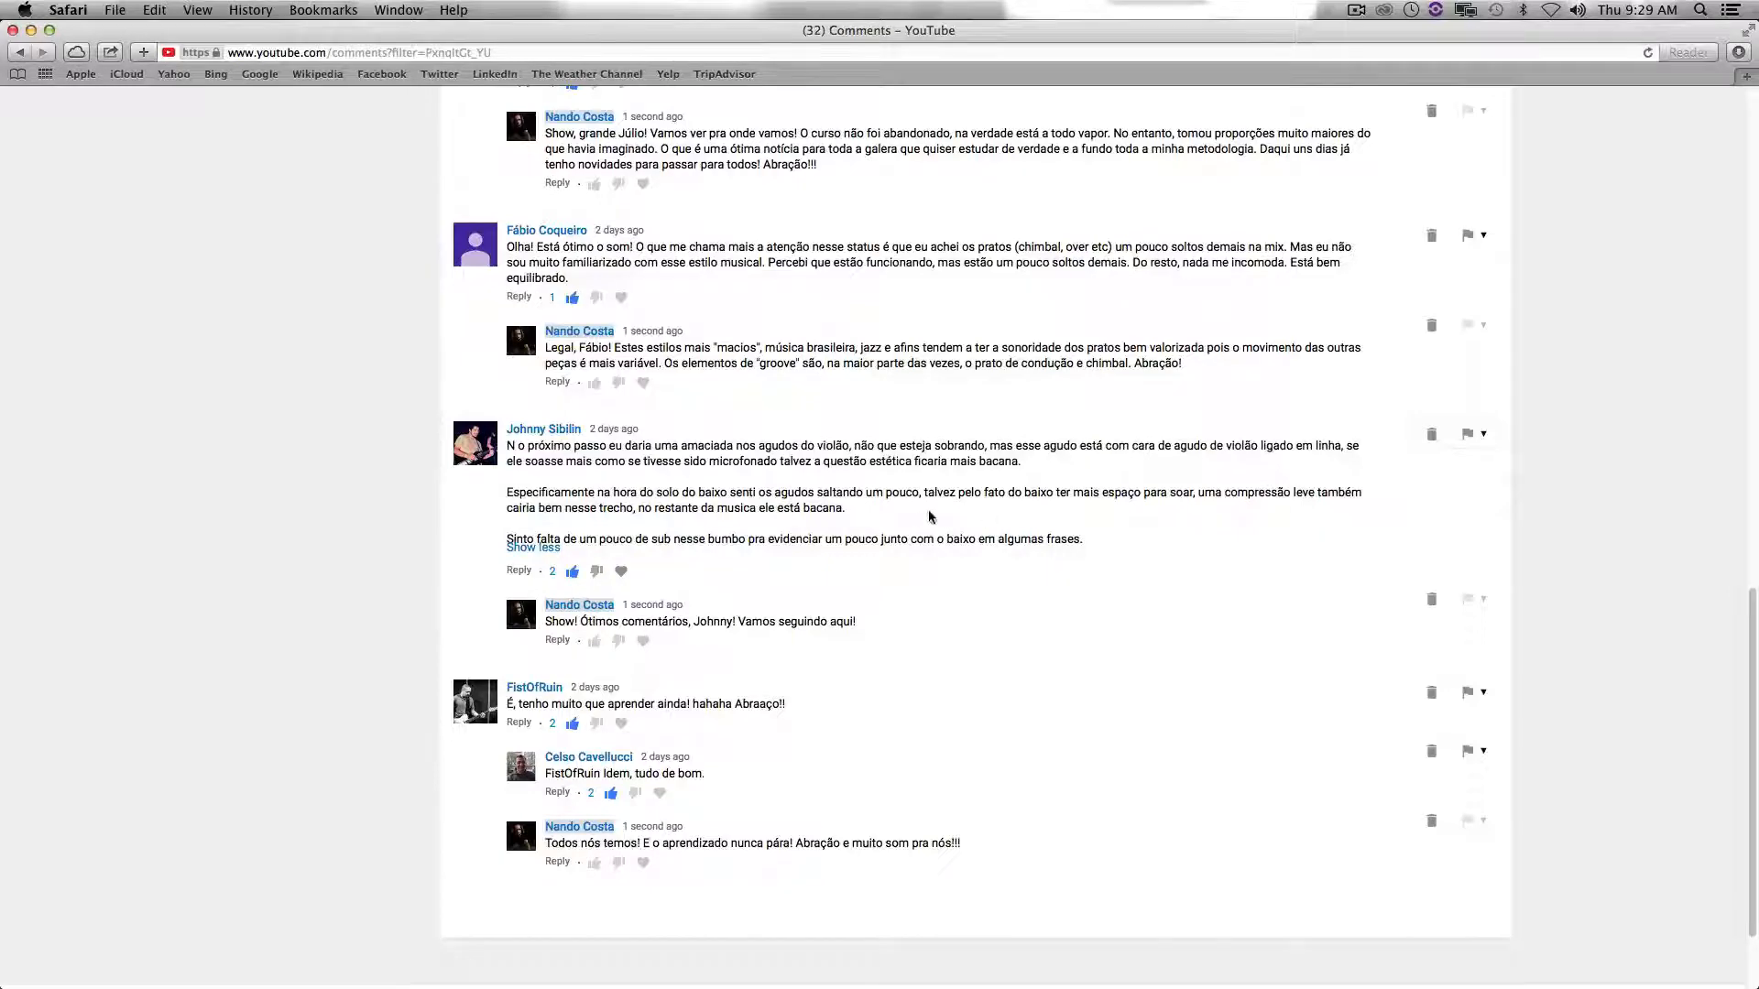
pyautogui.press('super+Tab')
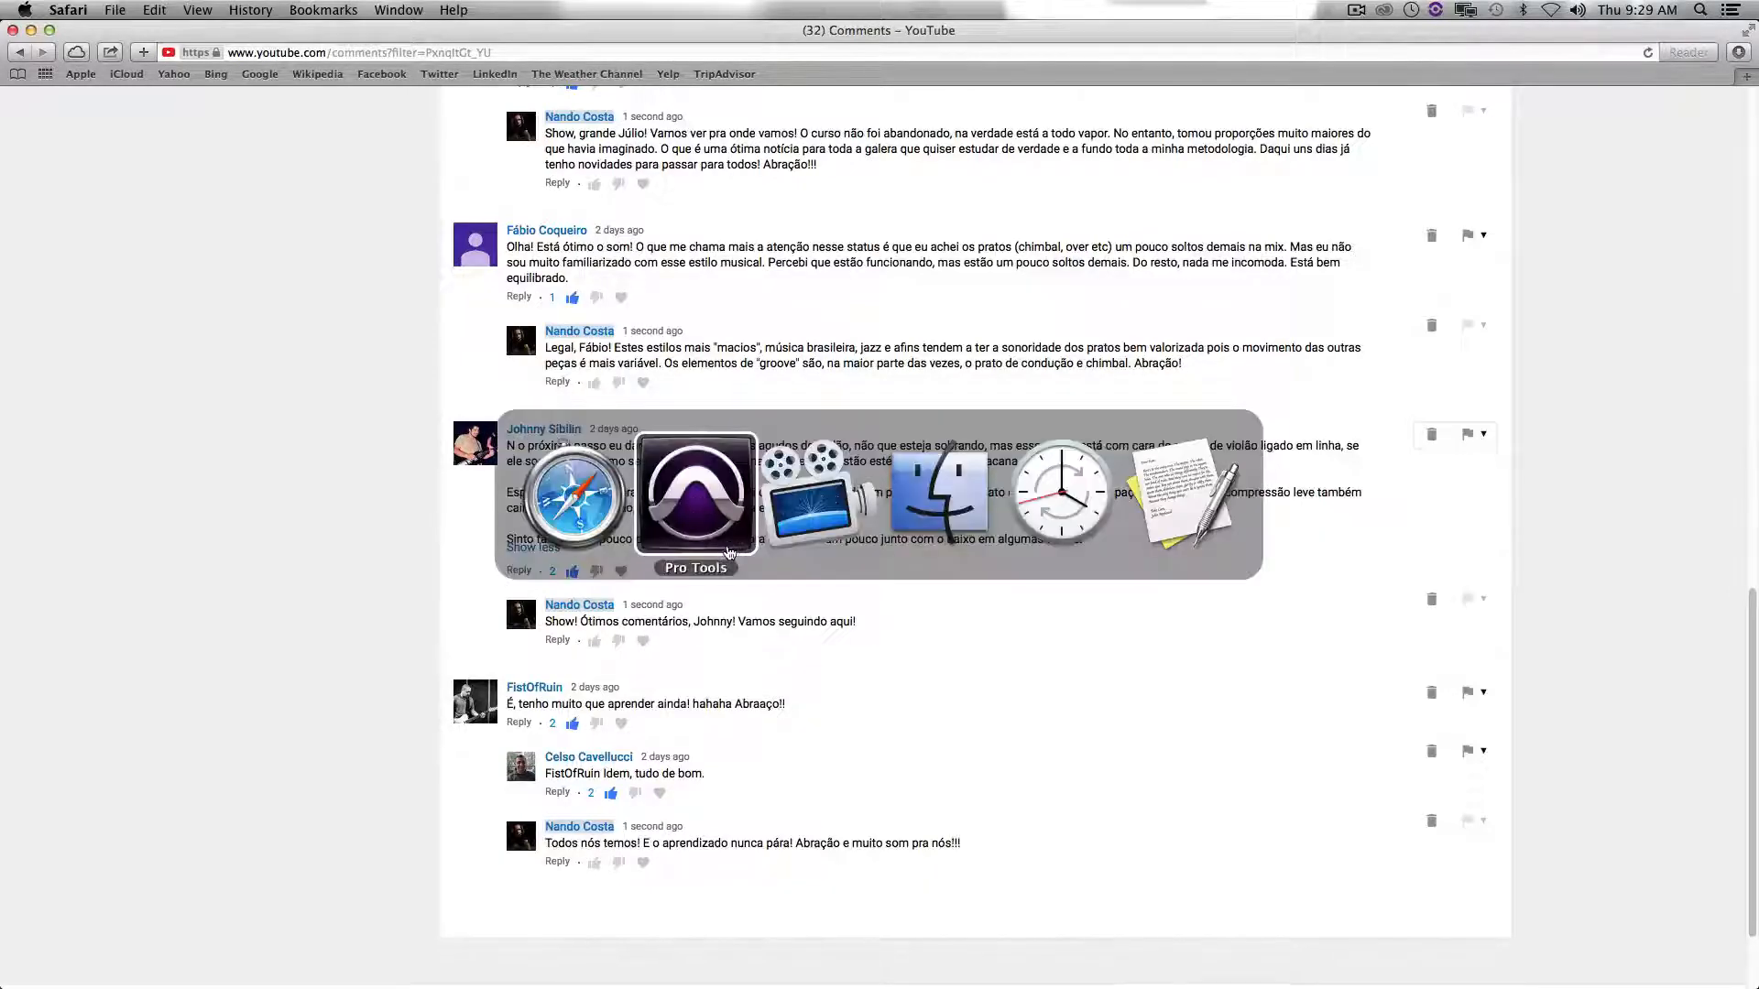
pyautogui.scroll(2, 953, 568)
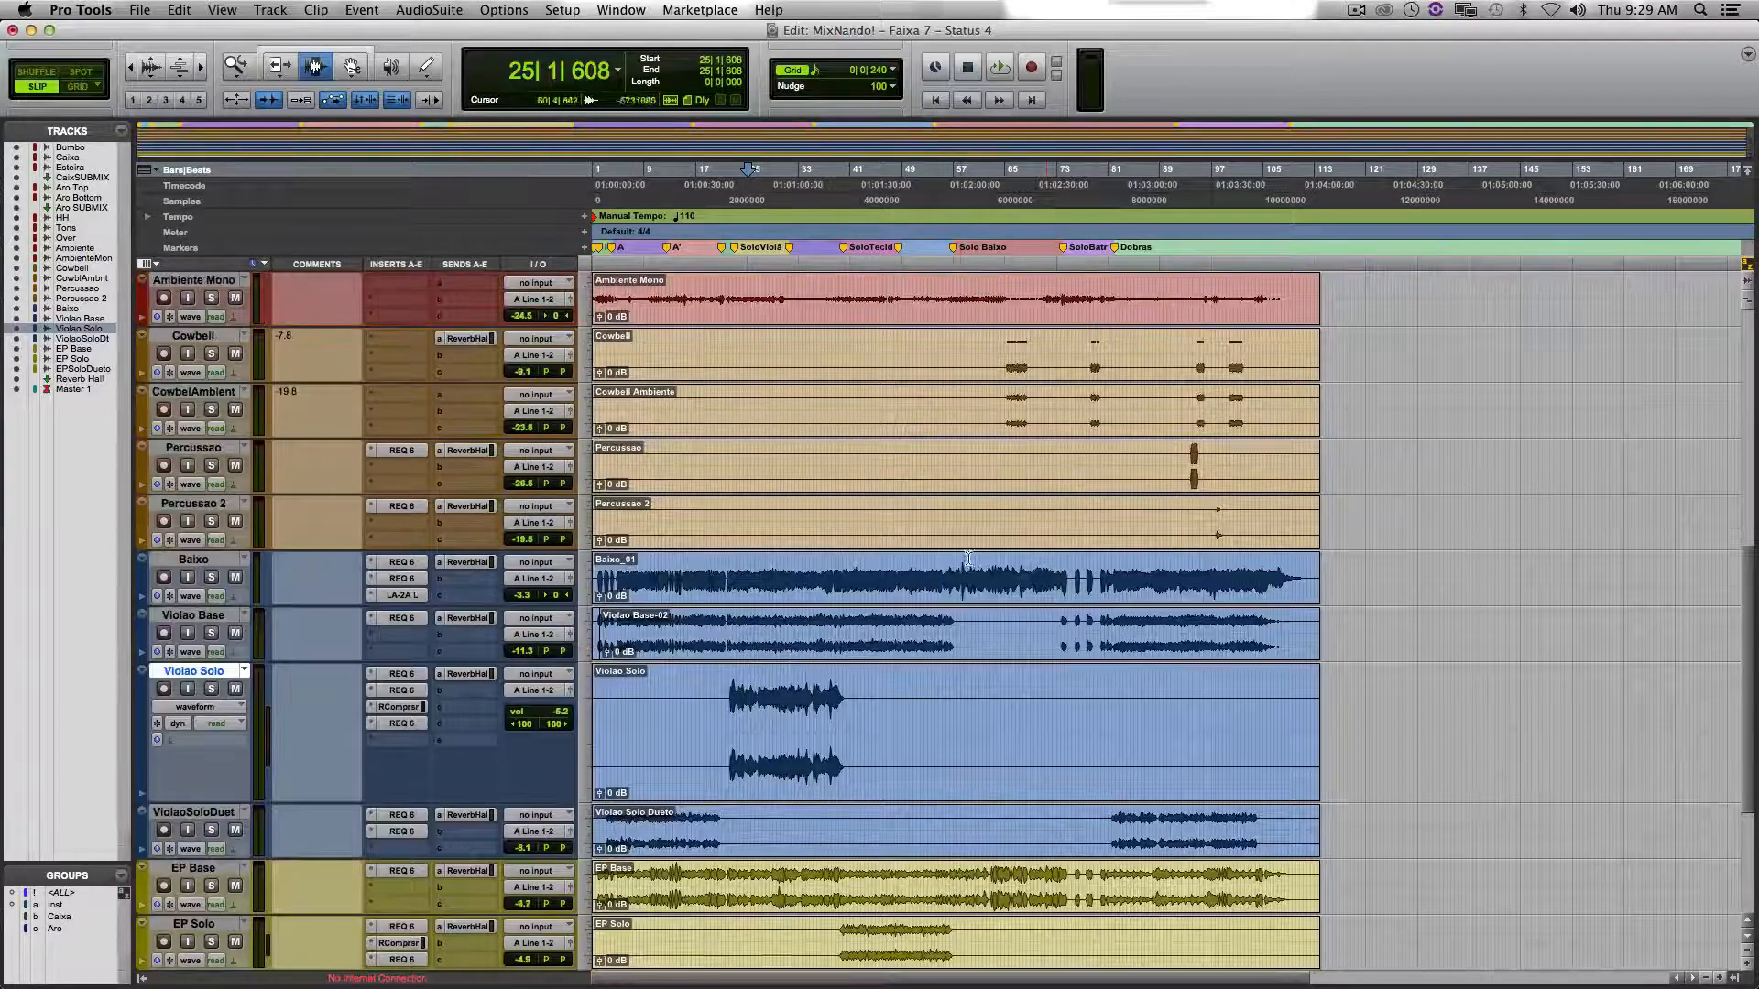
# Select the Baixo passage before the bass solo for comparison, and select the solo passage from about bar 55 to bar 73.
pyautogui.click(965, 580)
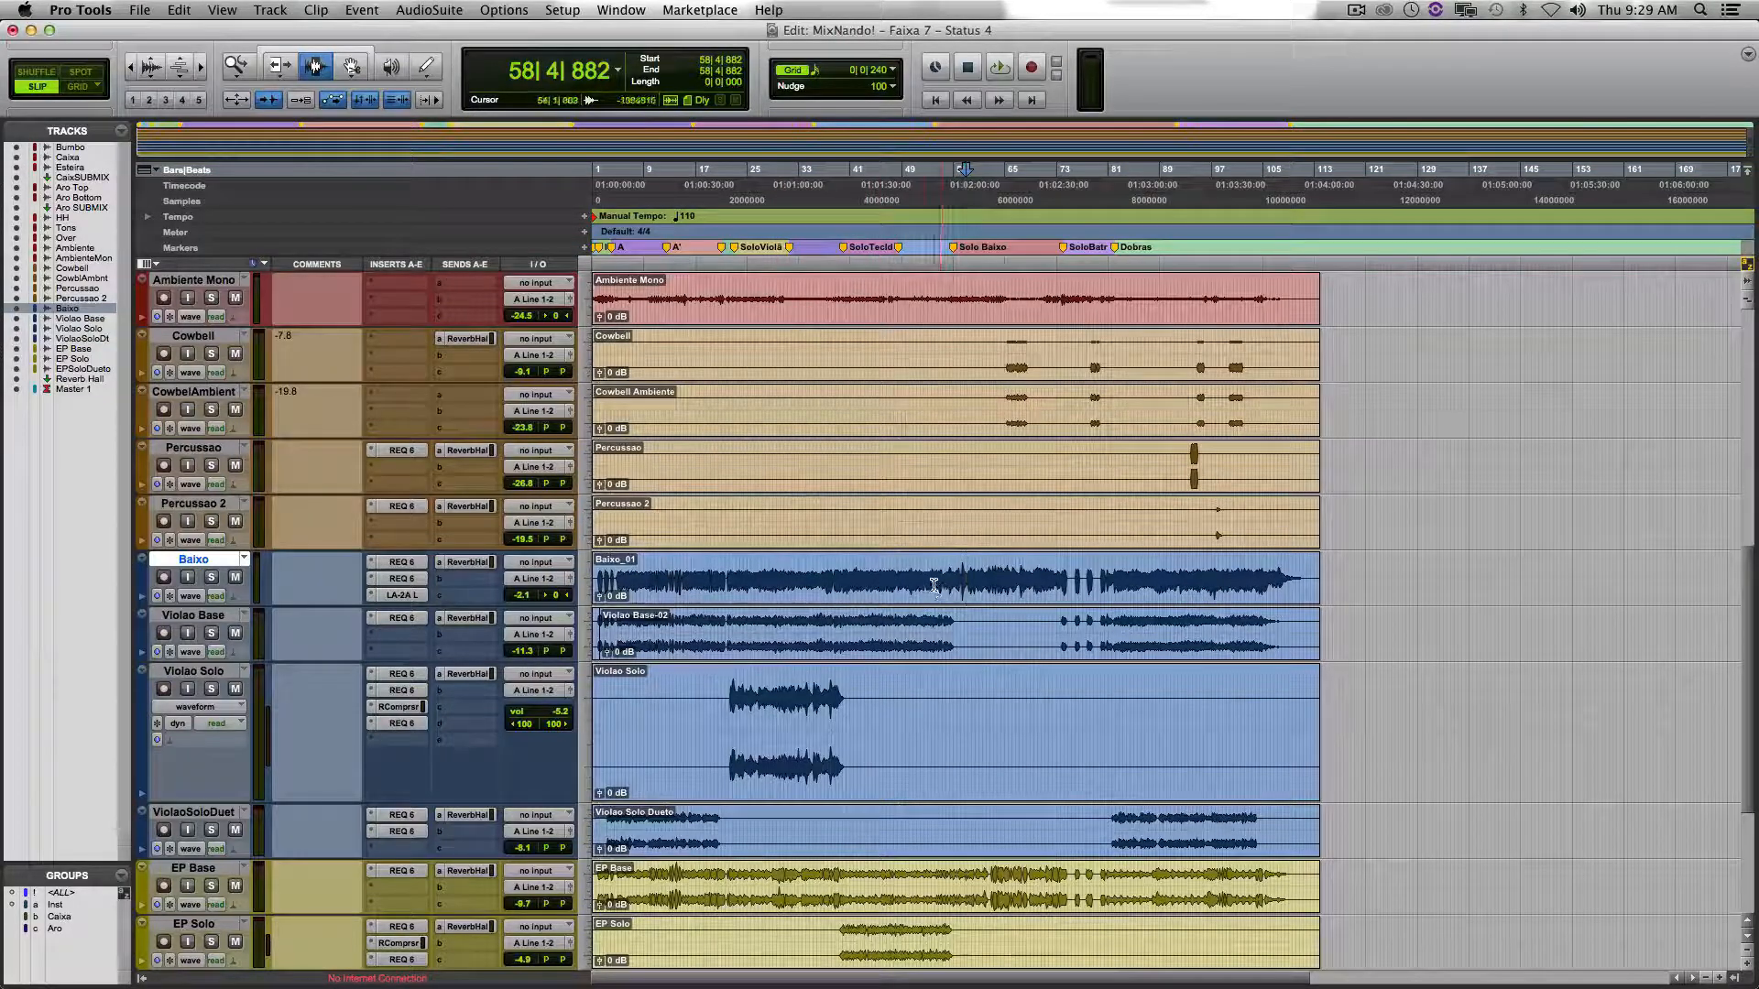
pyautogui.moveTo(934, 584); pyautogui.dragTo(619, 586)
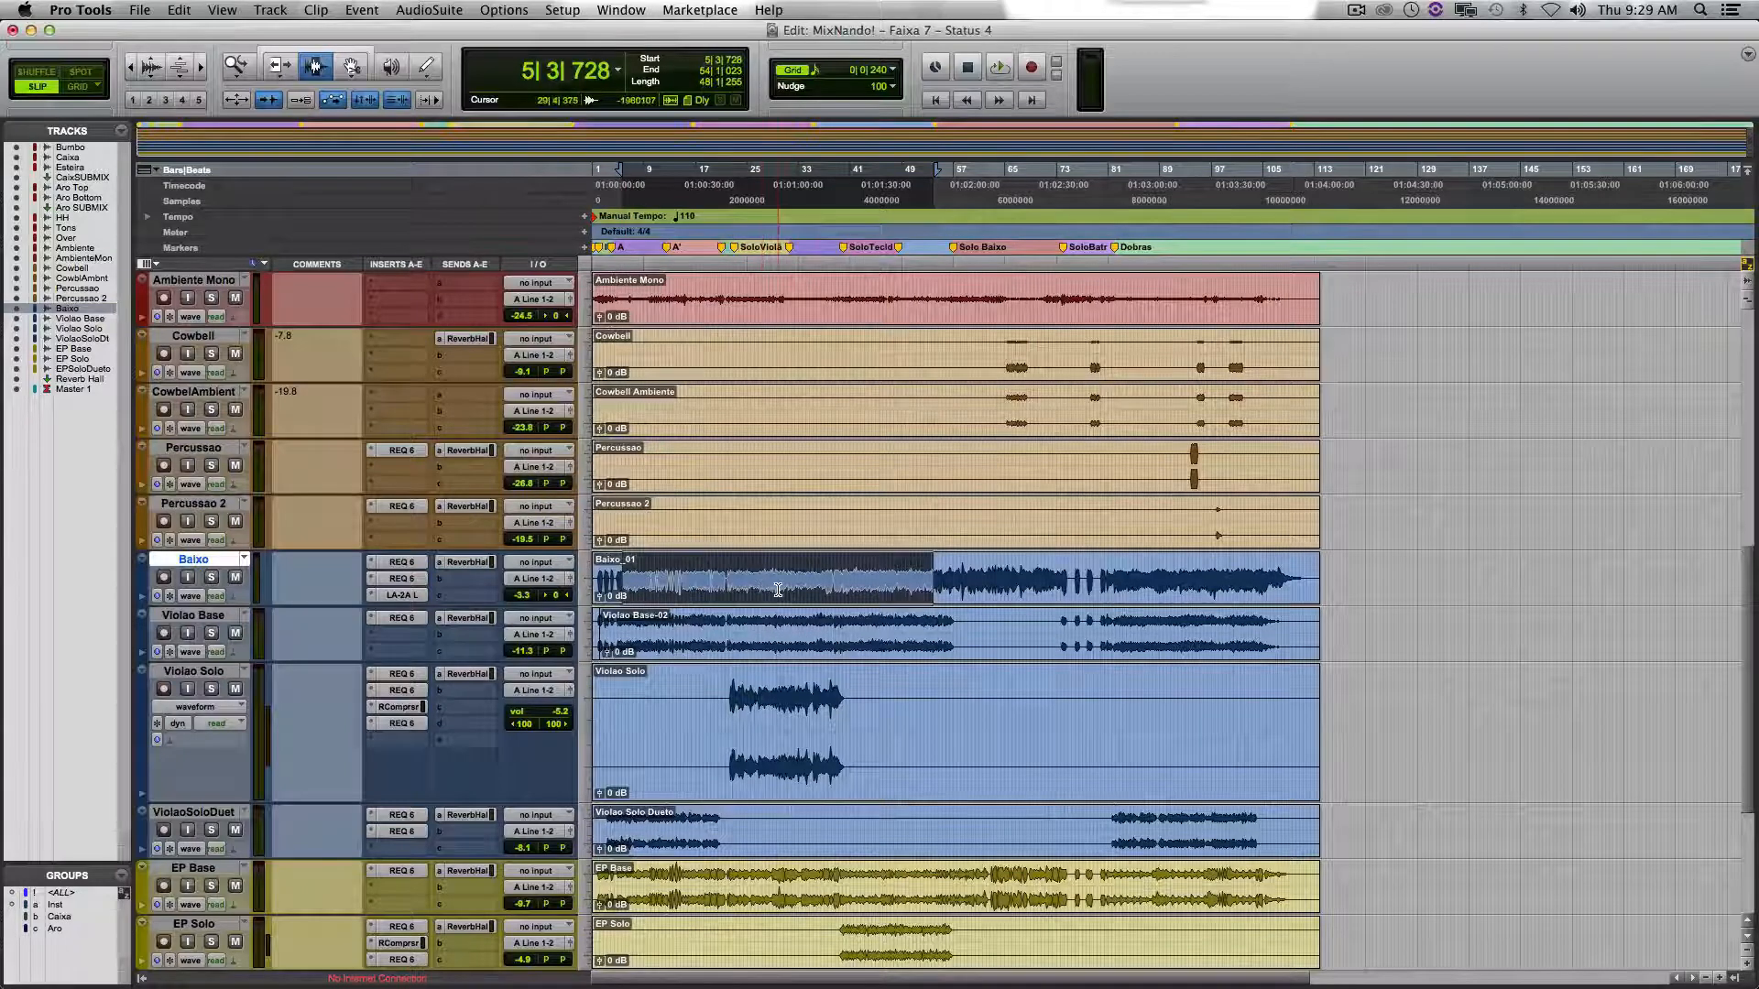
pyautogui.click(940, 580)
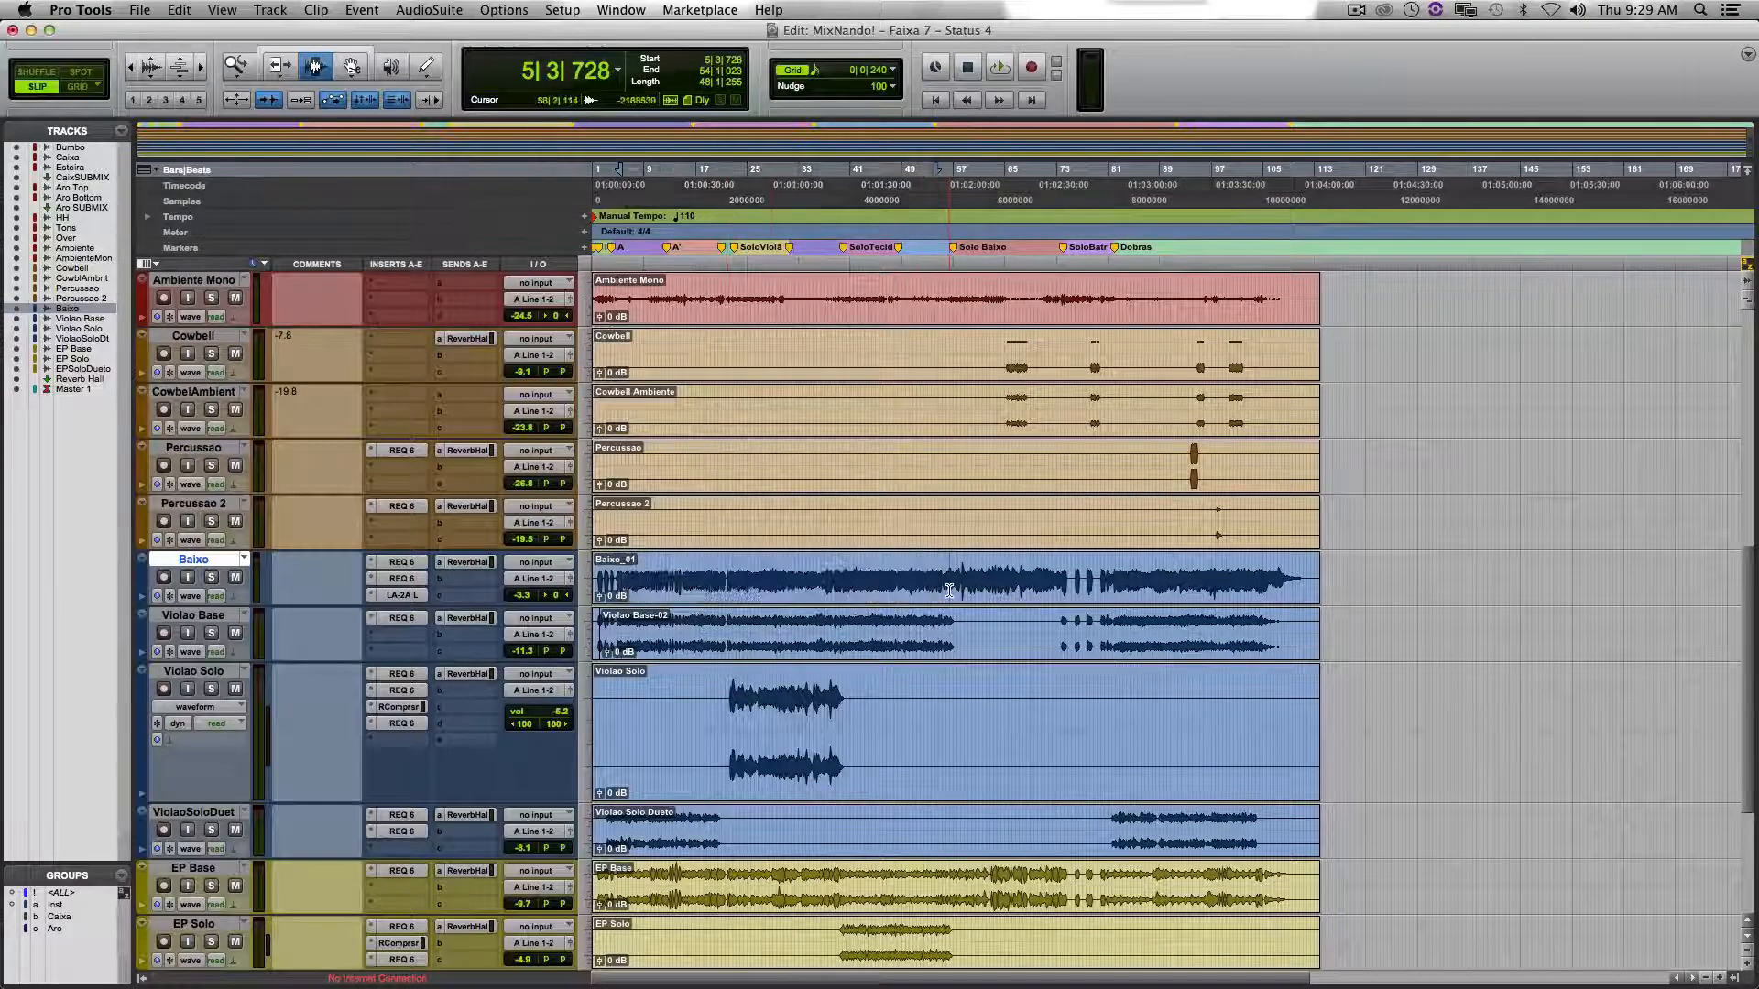
pyautogui.moveTo(941, 580); pyautogui.dragTo(1060, 604)
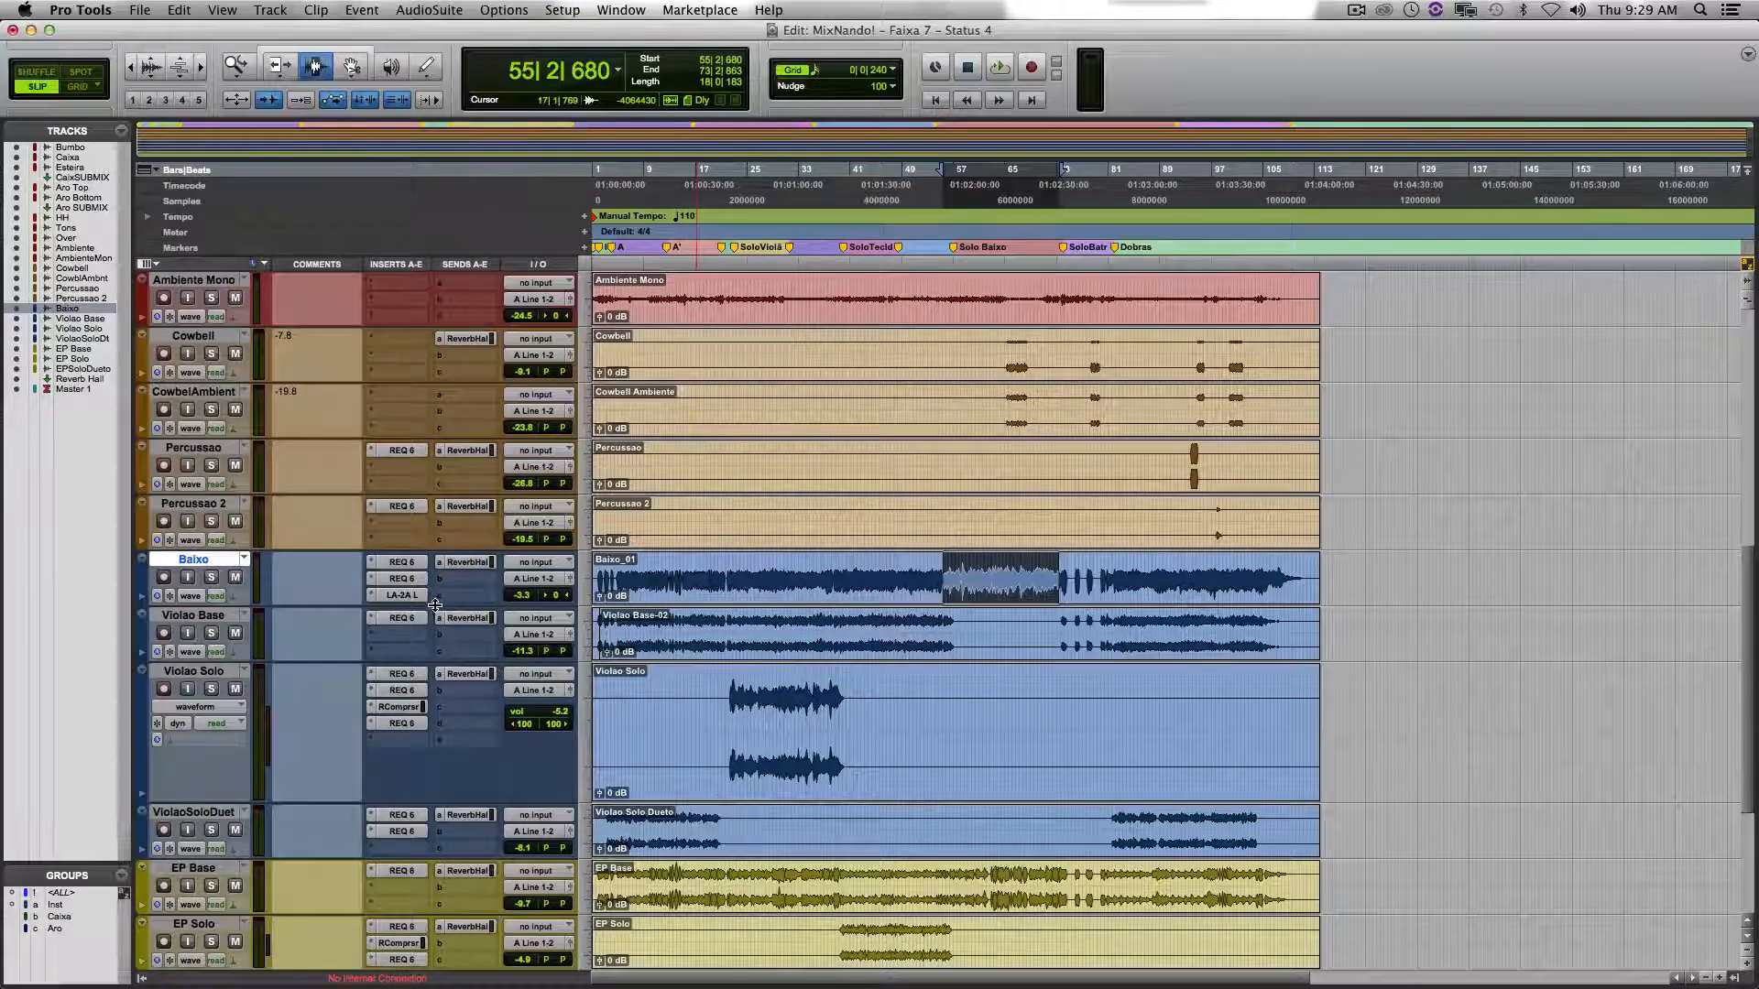
# Open the LA-2A compressor on the enlarged Baixo track and select the clip from about bar 21 to bar 52.
pyautogui.hotkey('ctrl', 'Up')
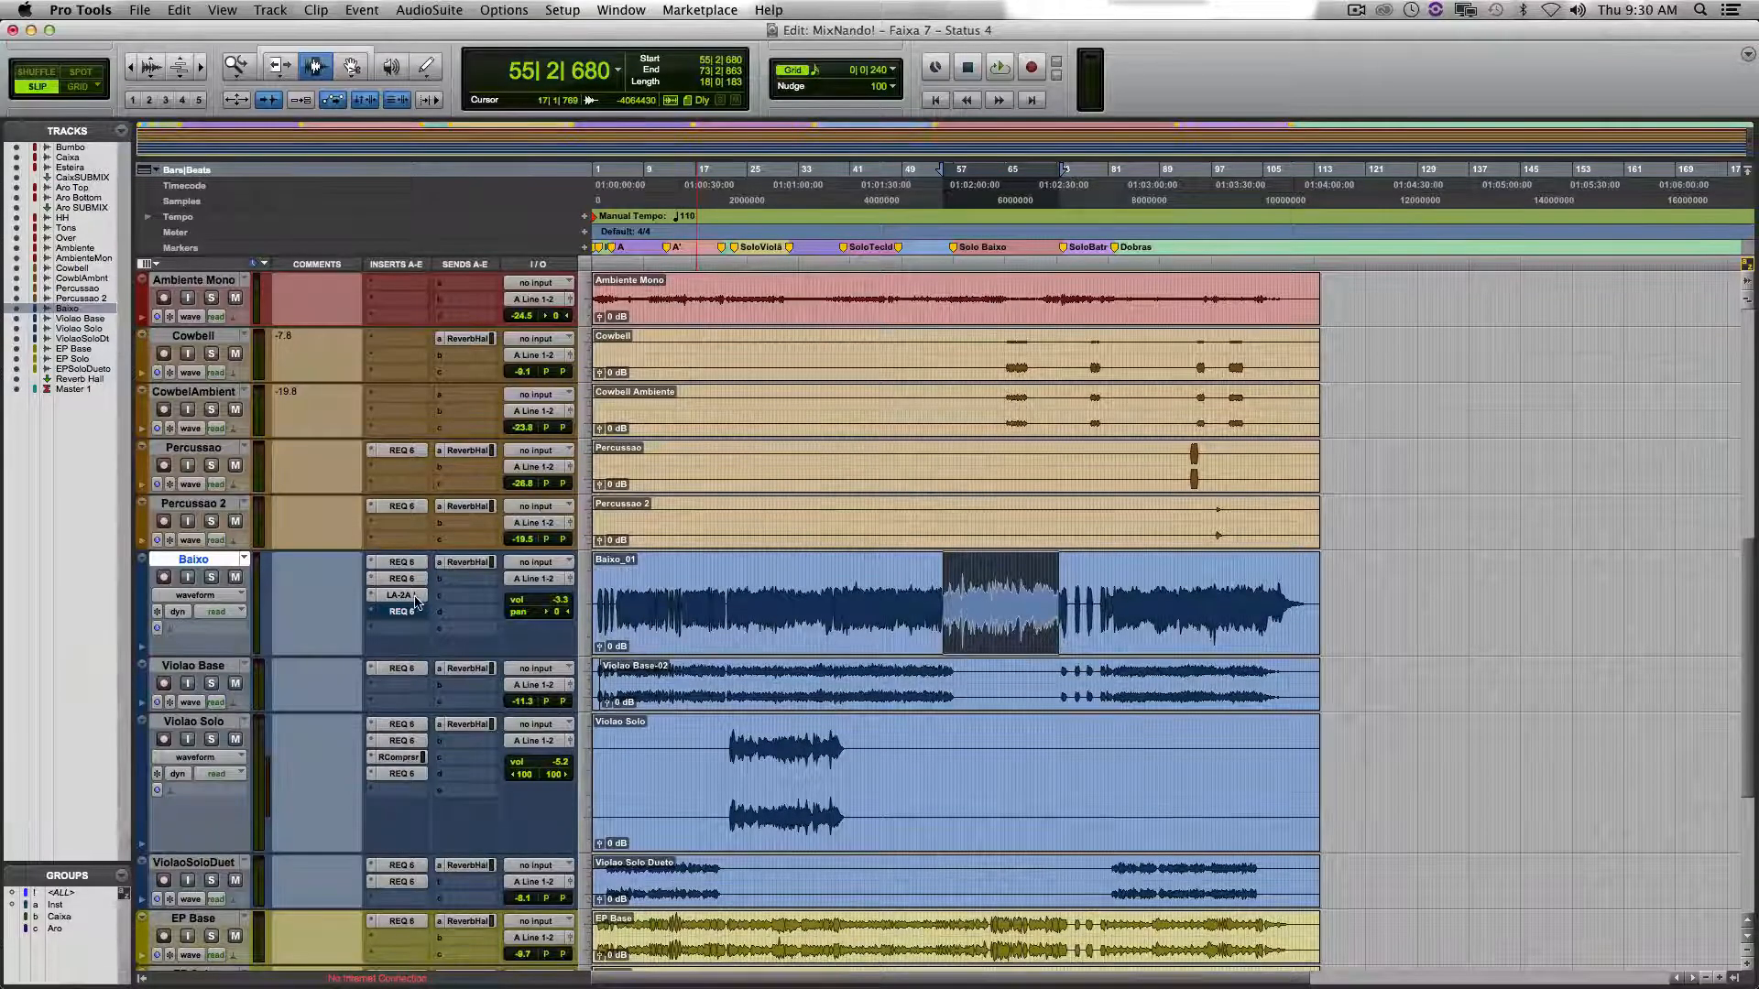
pyautogui.click(414, 597)
pyautogui.moveTo(812, 604); pyautogui.dragTo(913, 606)
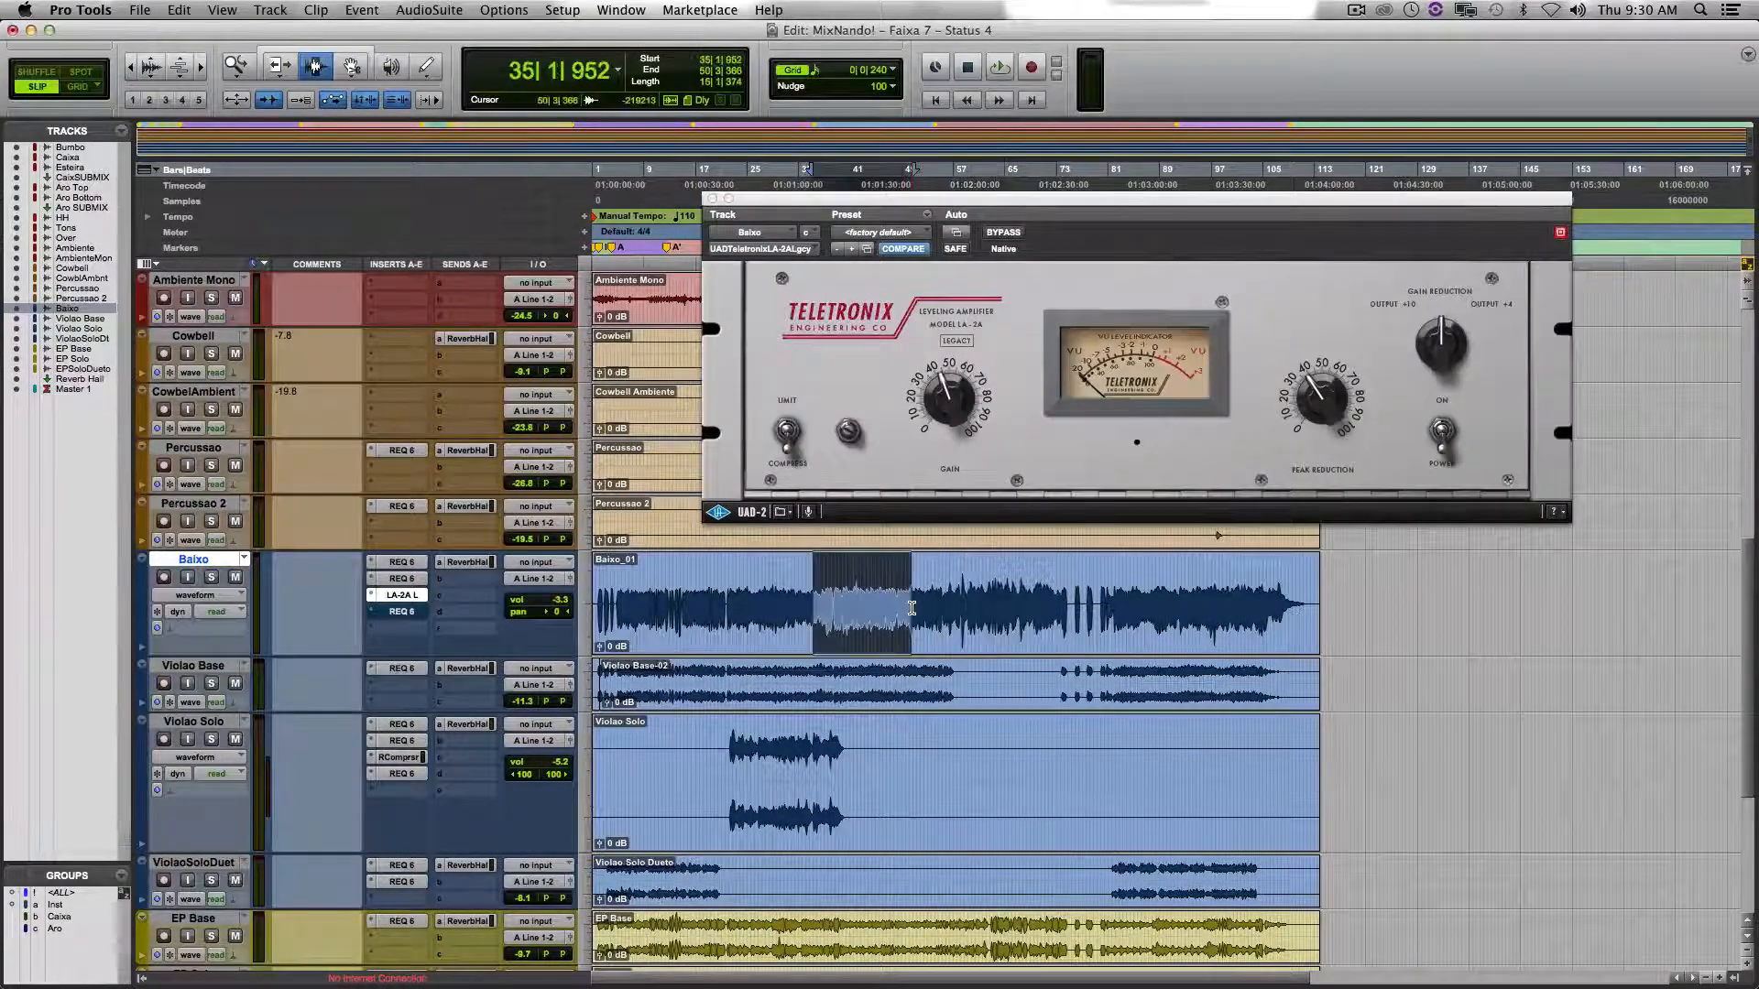
pyautogui.moveTo(722, 608); pyautogui.dragTo(923, 609)
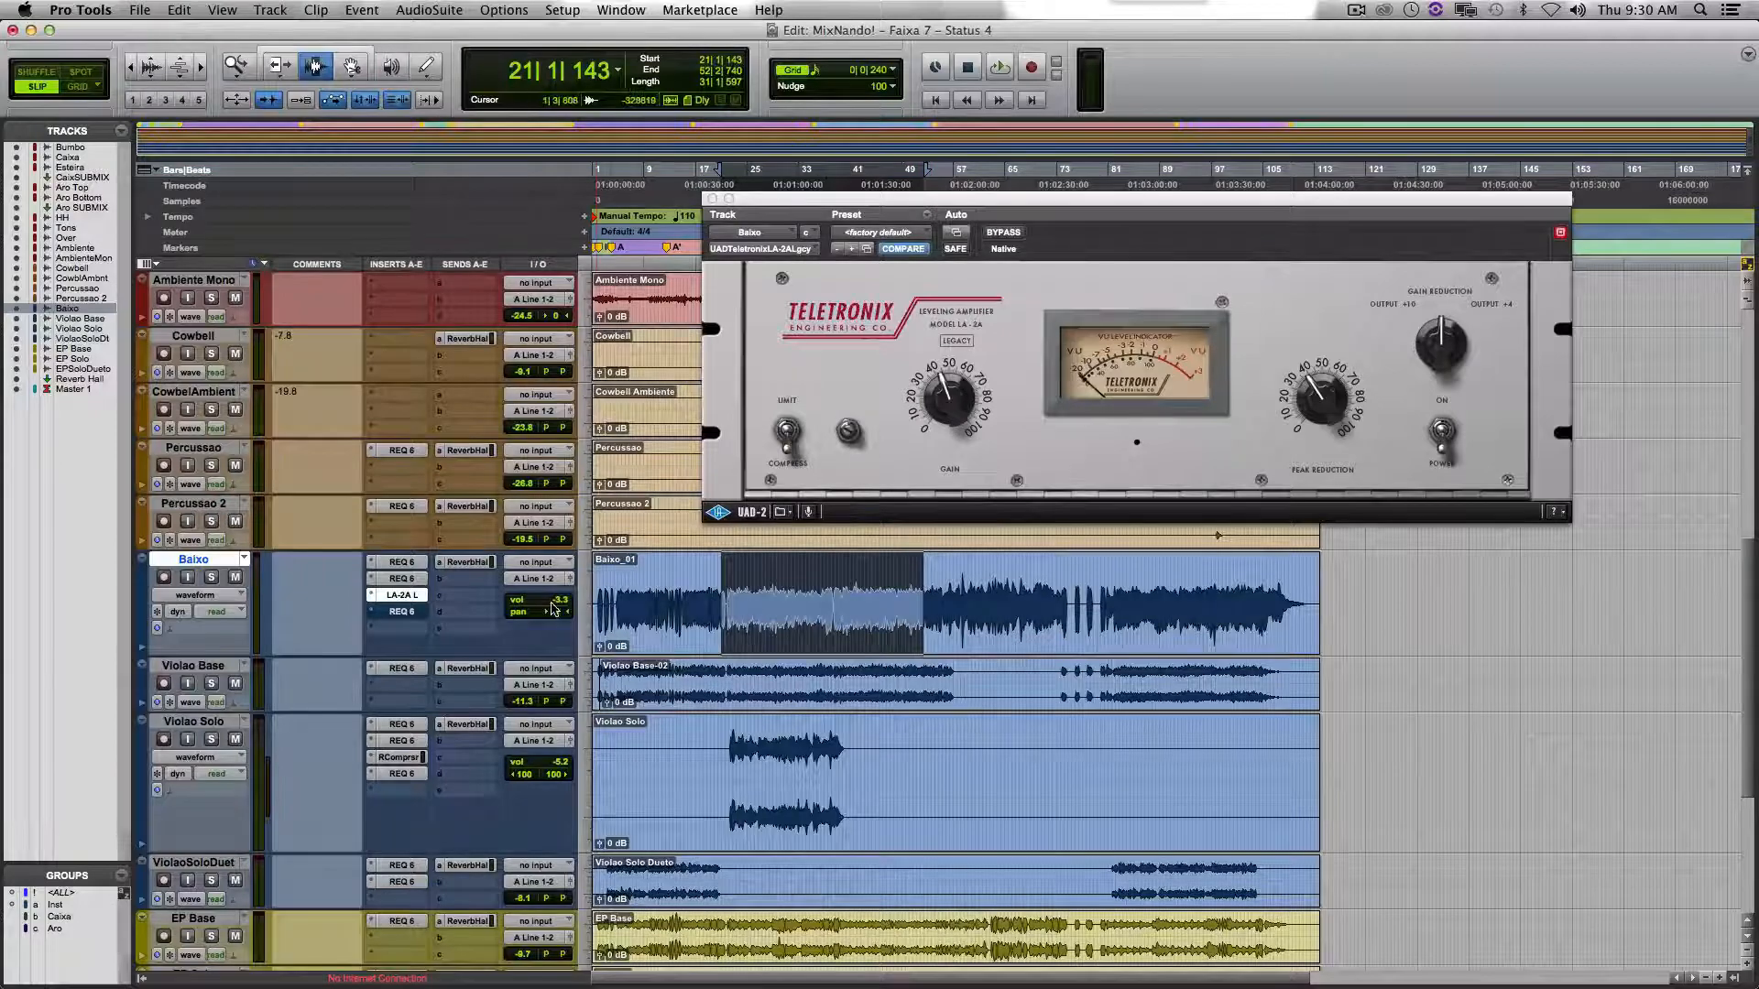
# Bypass and re-enable the Baixo track's LA-2A, and place the cursor in the clip at bar 61, bar 93 and bar 56.
pyautogui.keyDown('super'); pyautogui.click(414, 600); pyautogui.keyUp('super')
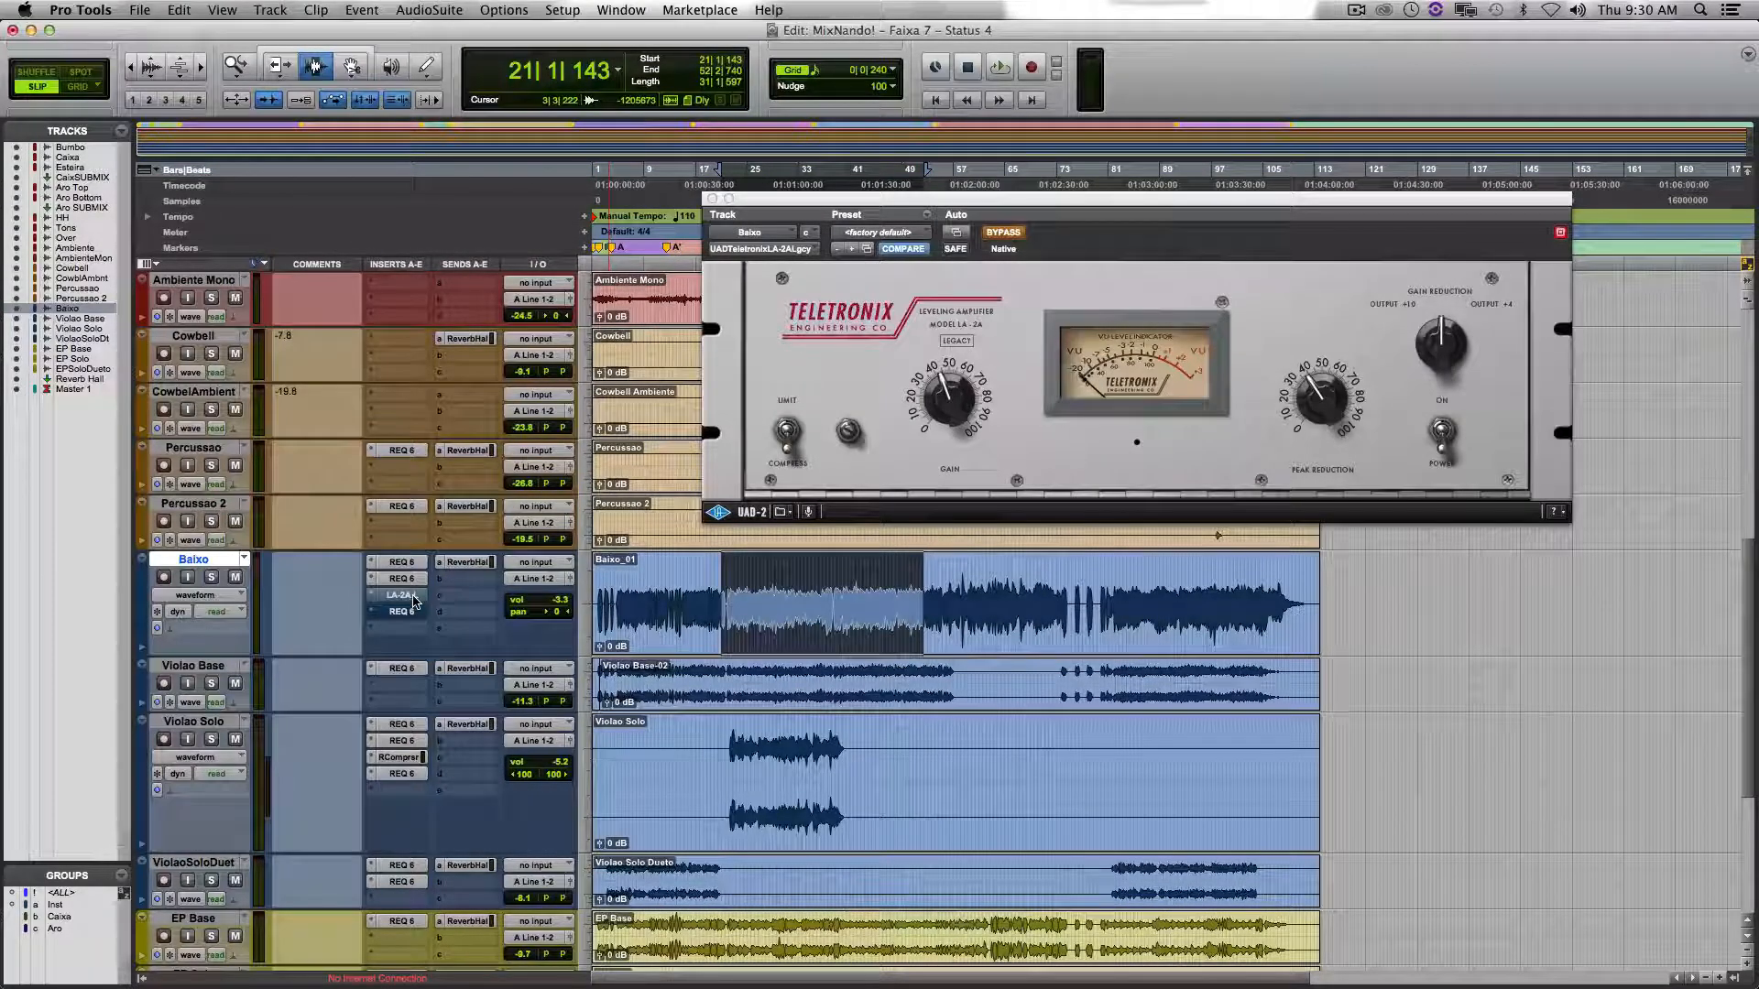
pyautogui.keyDown('super'); pyautogui.click(414, 601); pyautogui.keyUp('super')
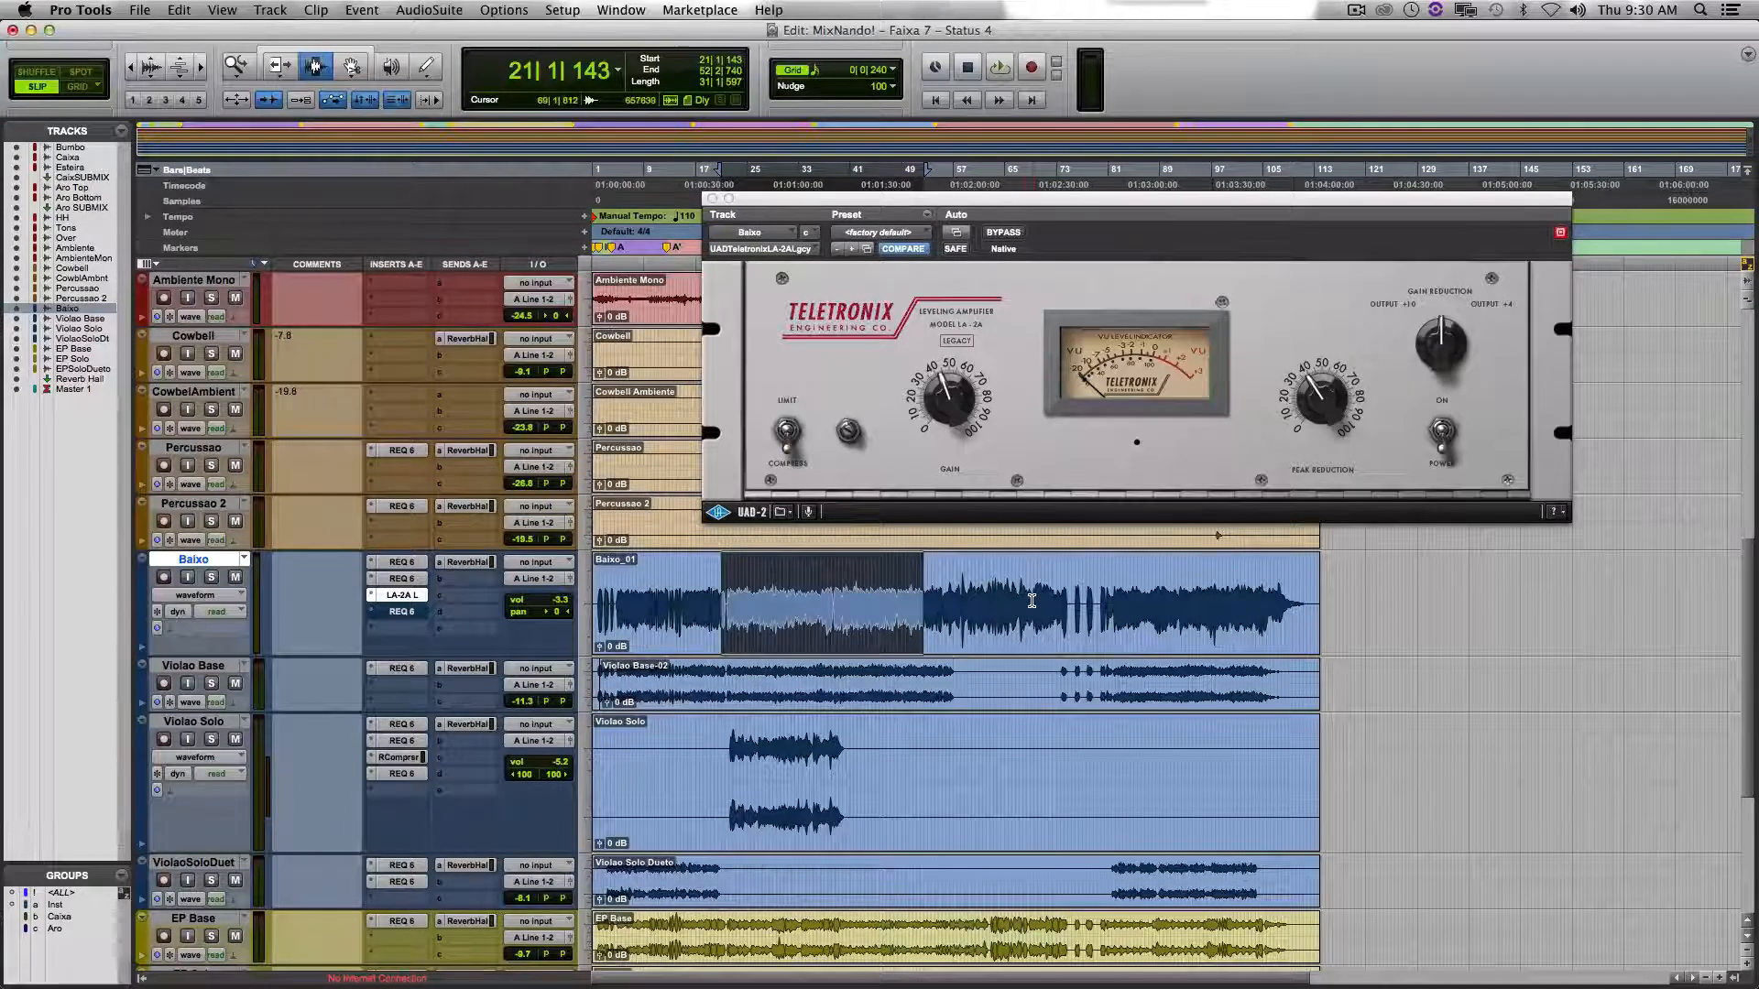
pyautogui.click(980, 604)
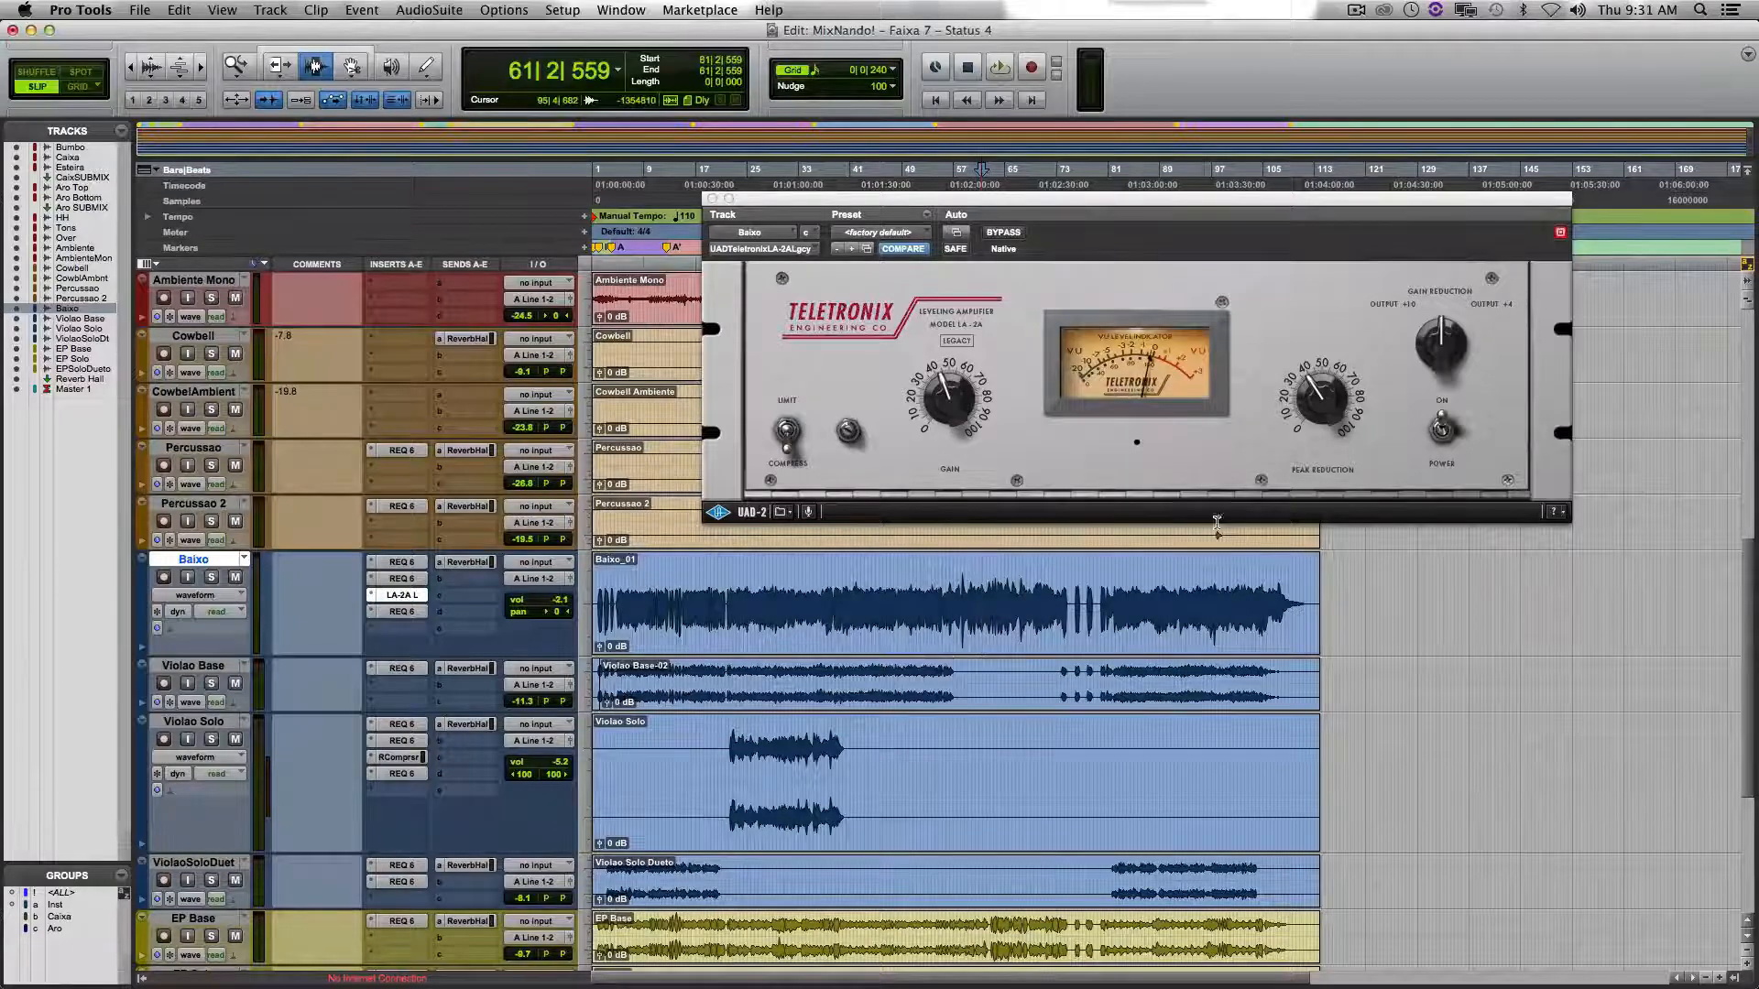
pyautogui.click(1190, 585)
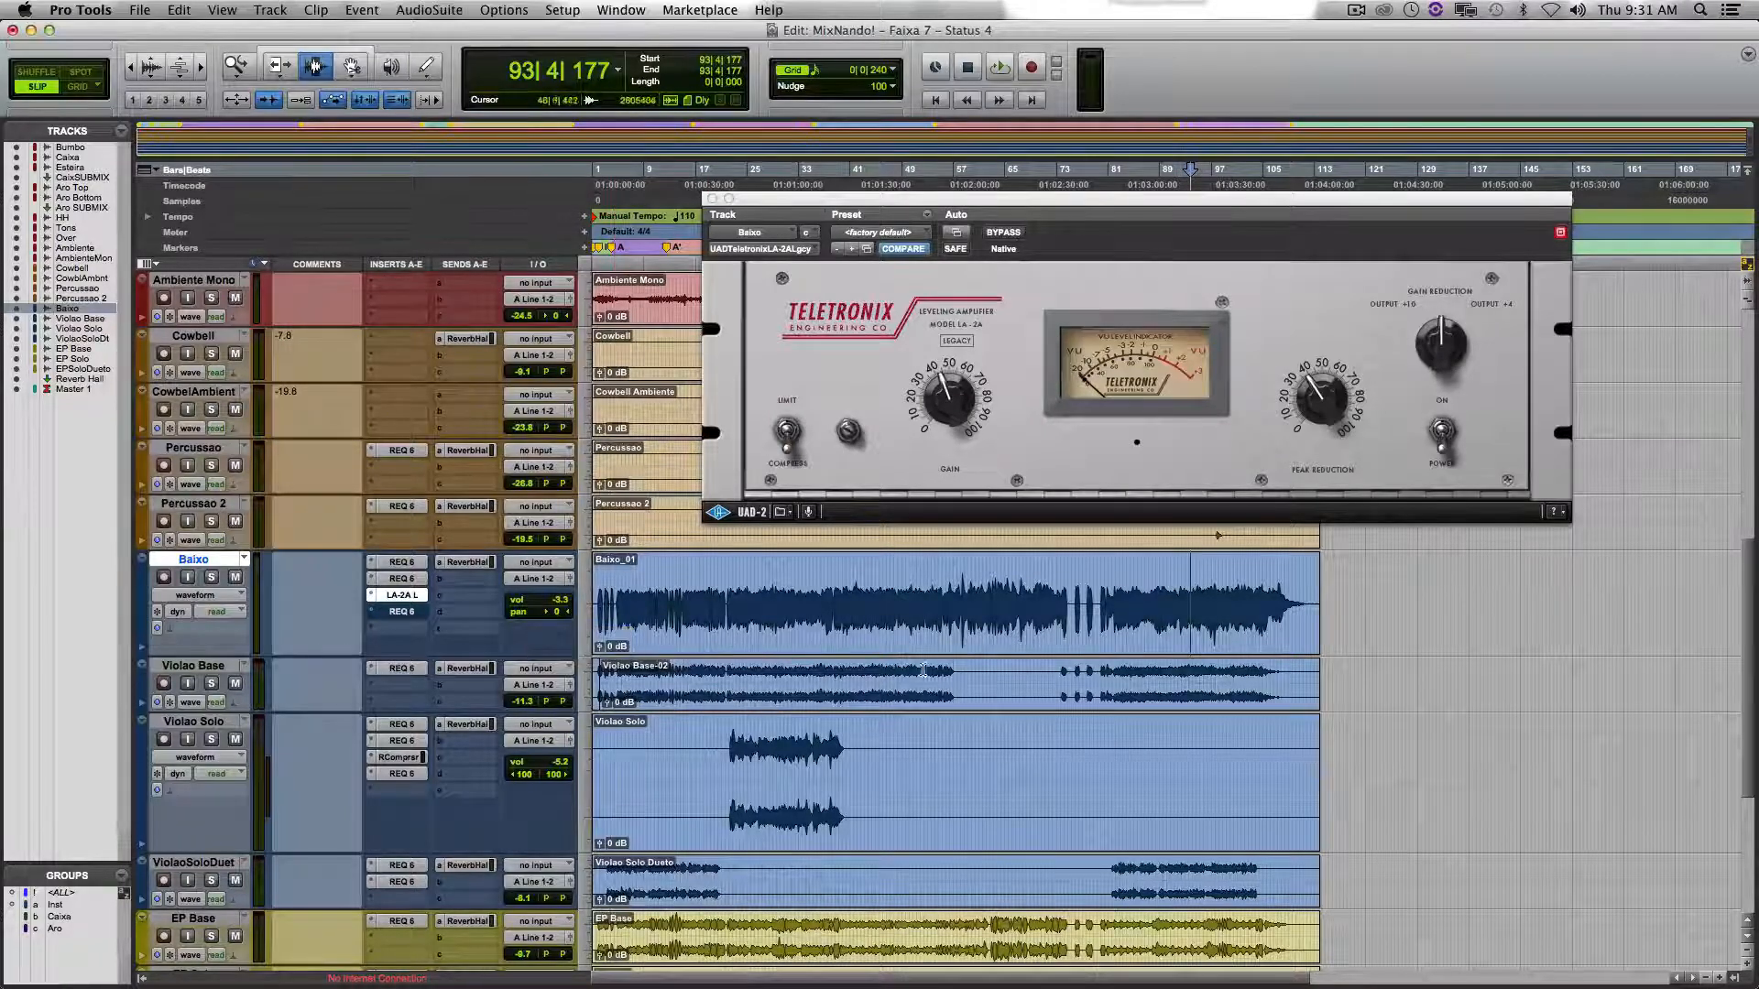
pyautogui.click(953, 602)
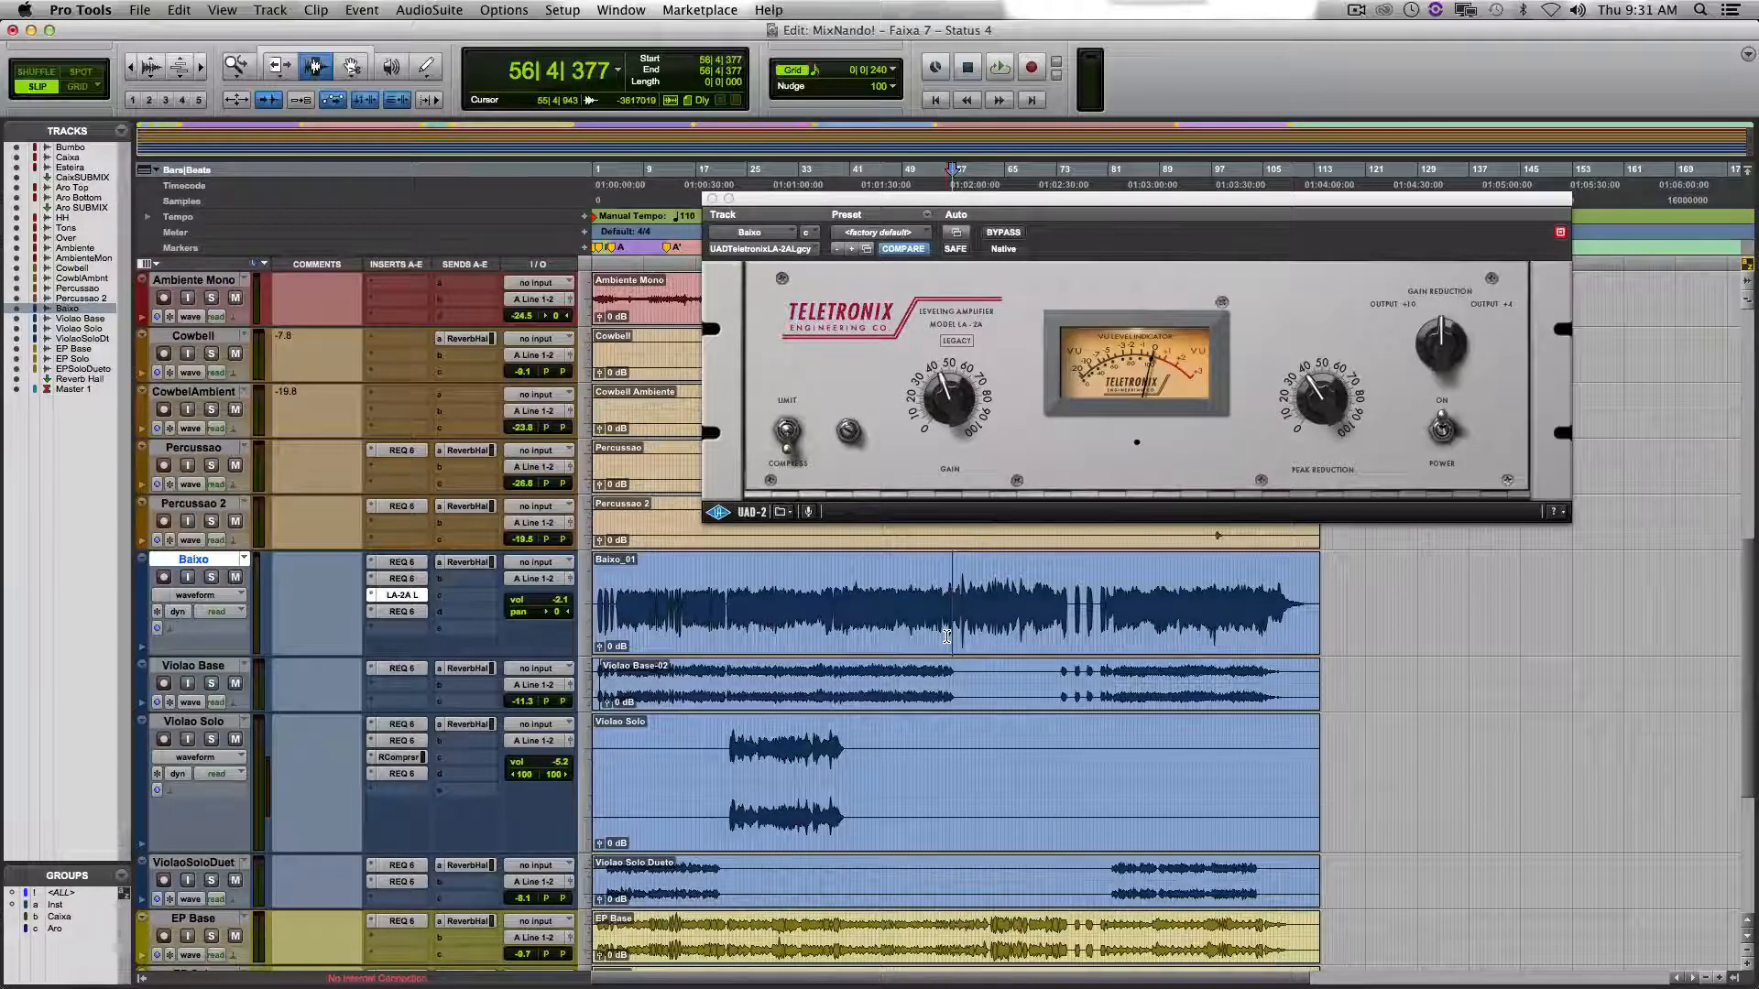
# Switch to Safari, read the comment about the loose cymbals, and return to Pro Tools.
pyautogui.press('super+Tab')
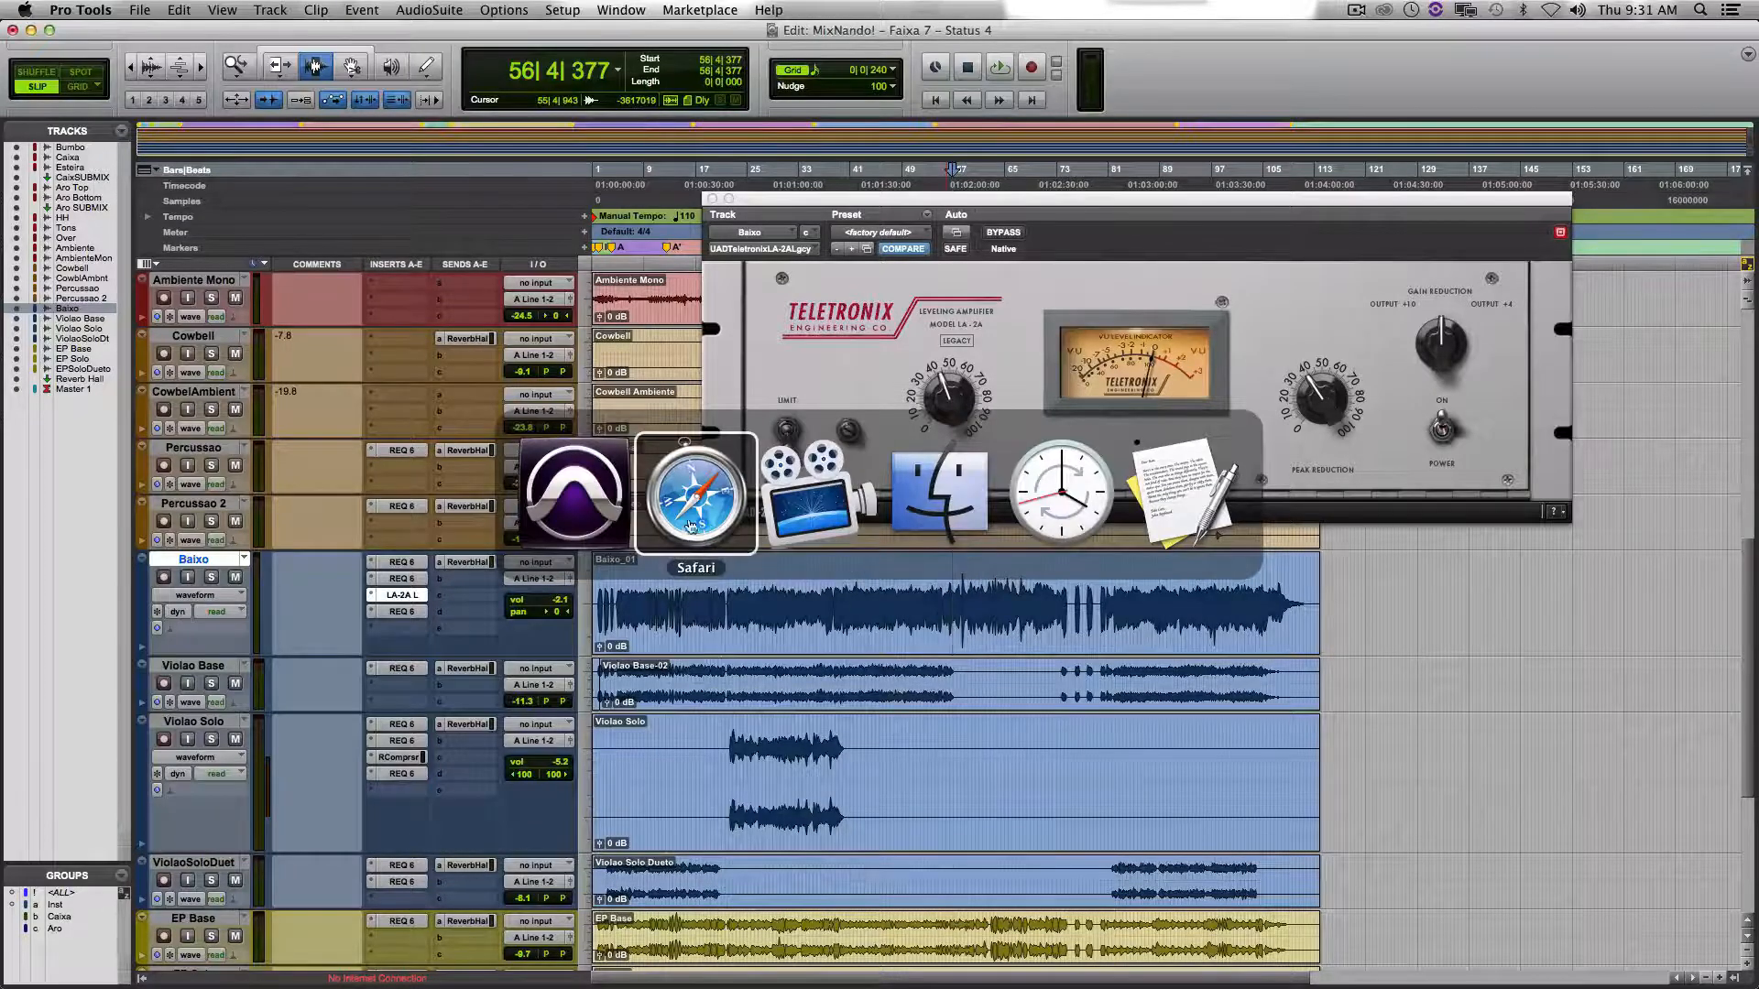
pyautogui.scroll(2, 915, 641)
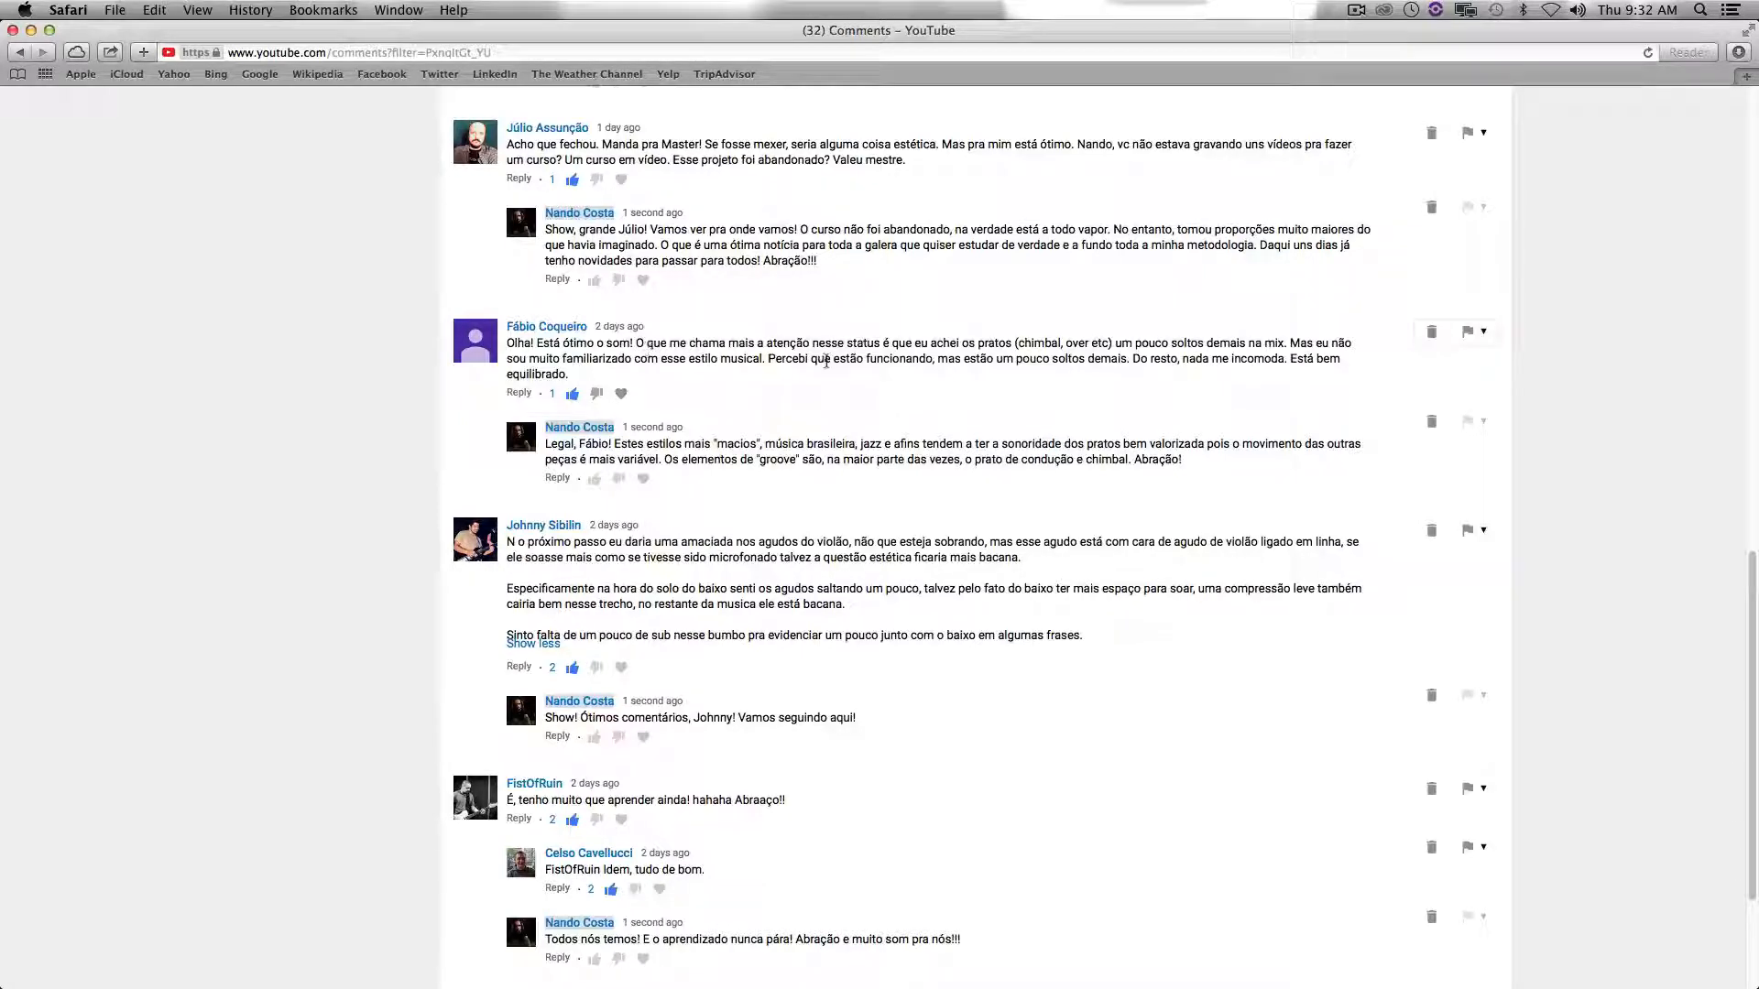
pyautogui.press('super+Tab')
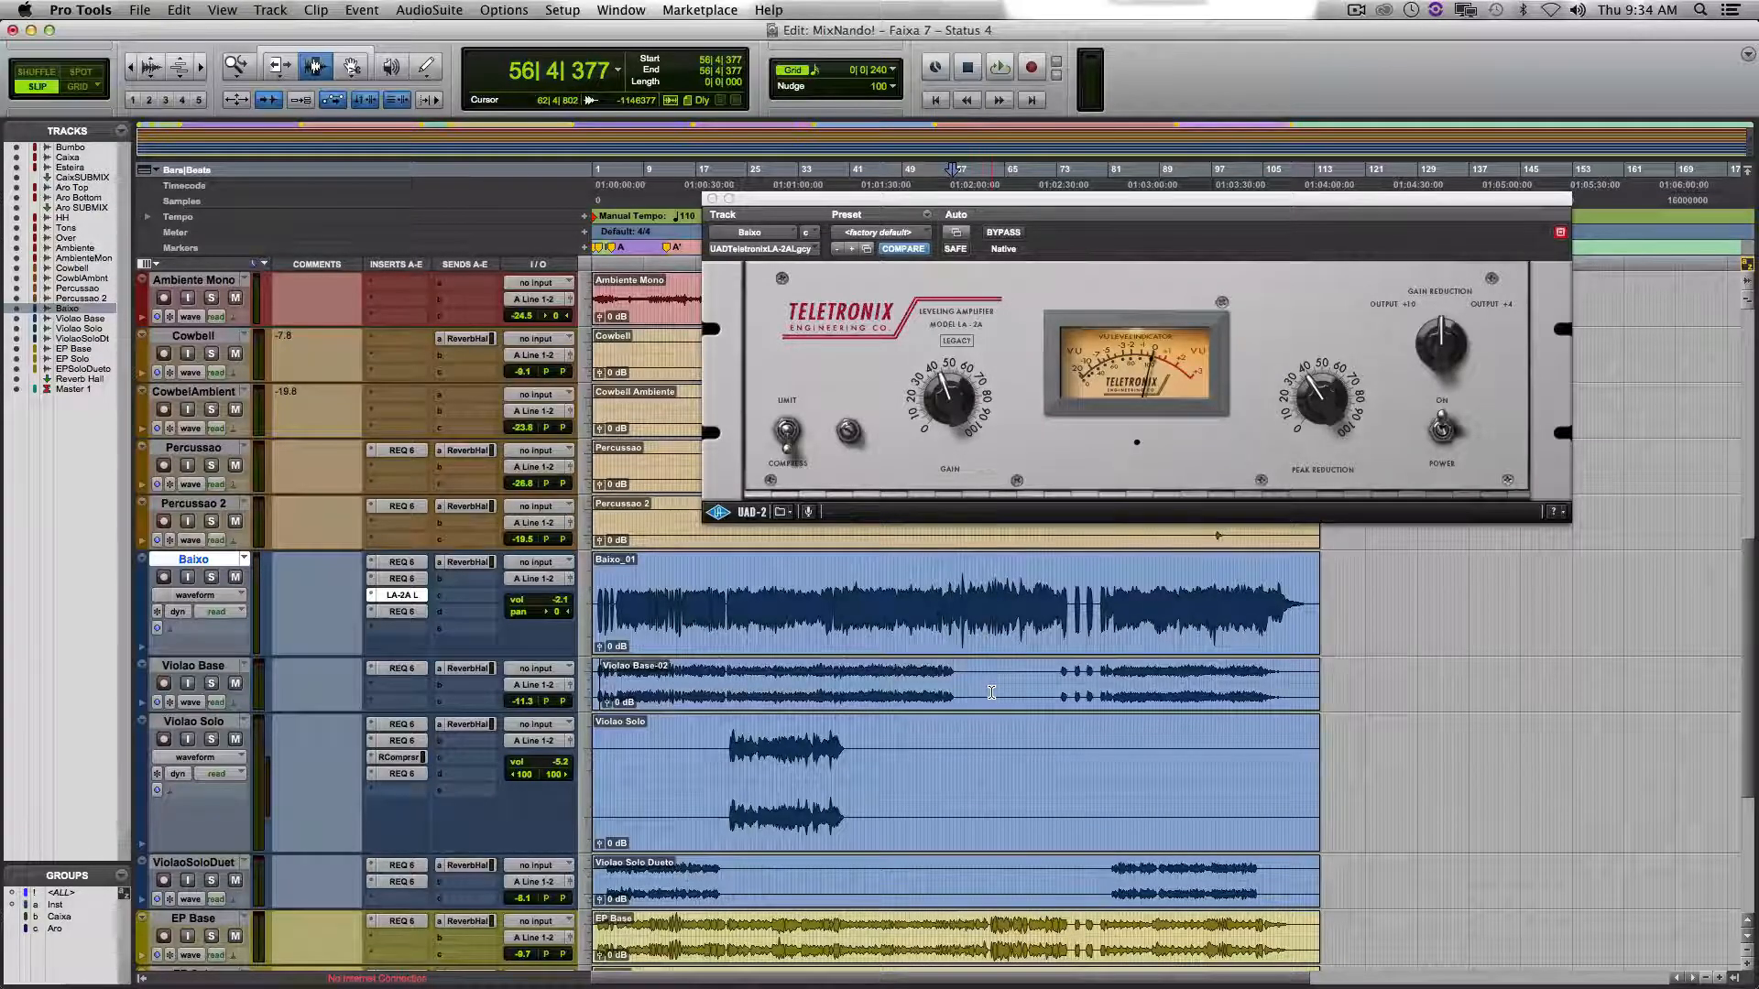
# Look over the drum tracks starting at Bumbo, and switch to Safari to read the comment about the kick's missing sub.
pyautogui.scroll(10, 642, 295)
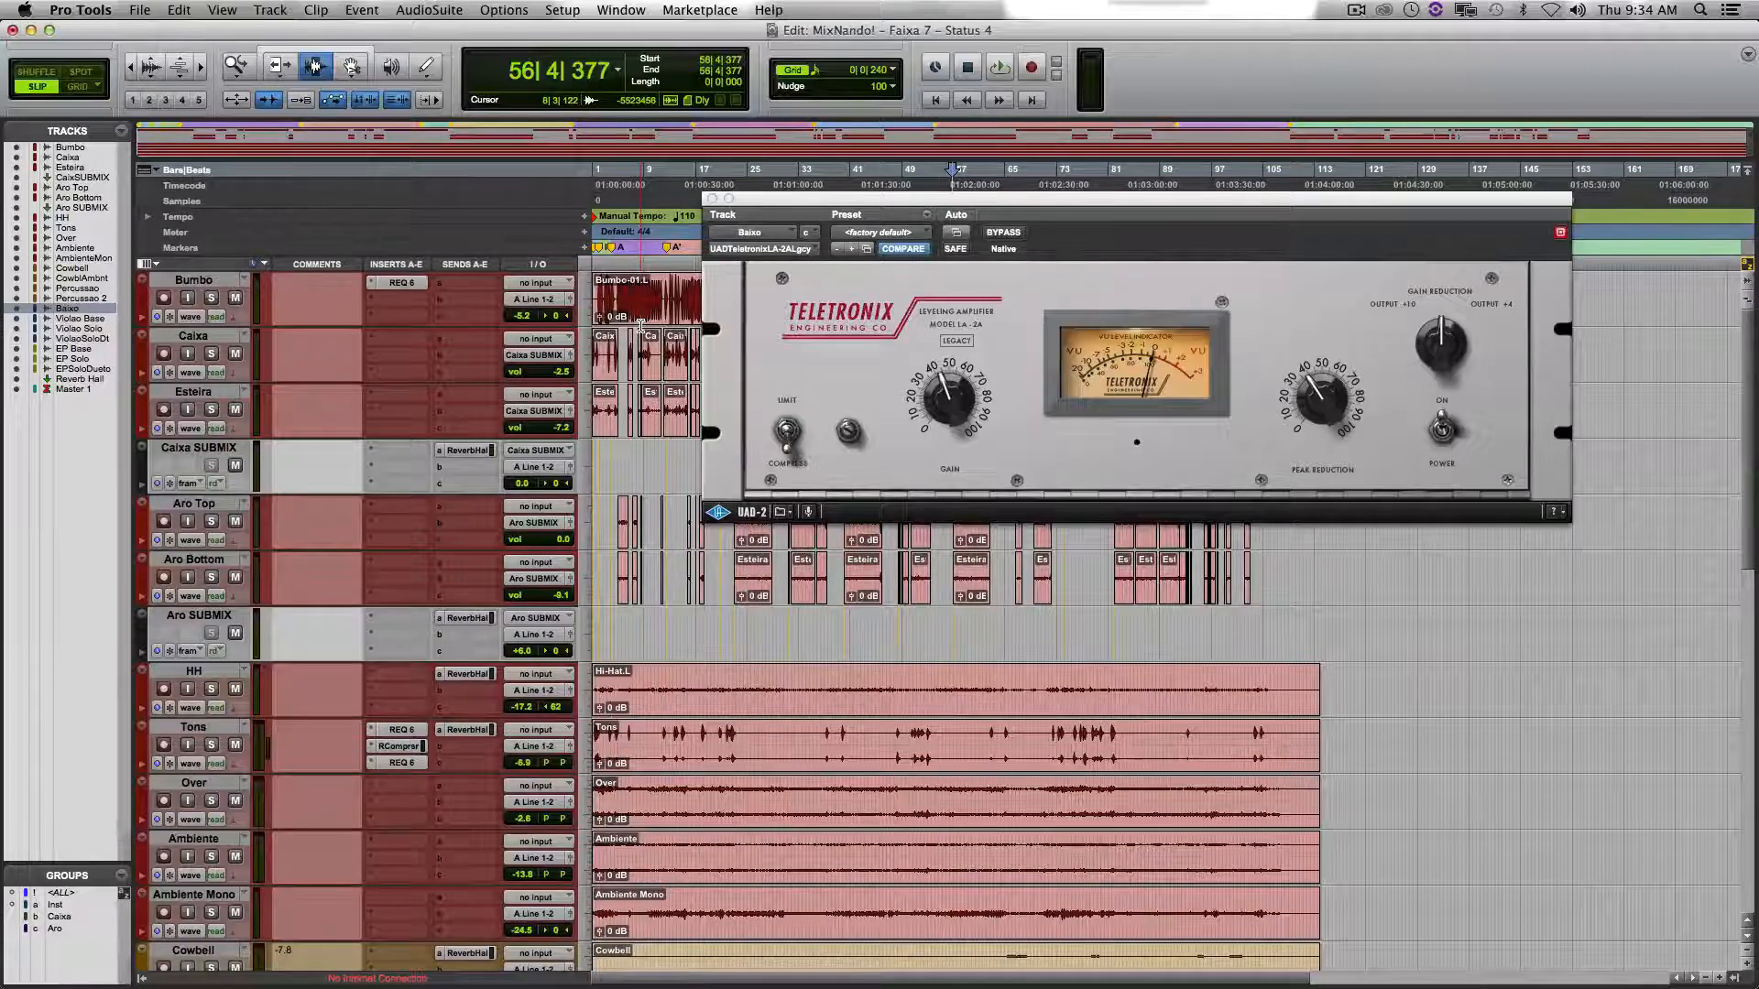
pyautogui.press('super+Tab')
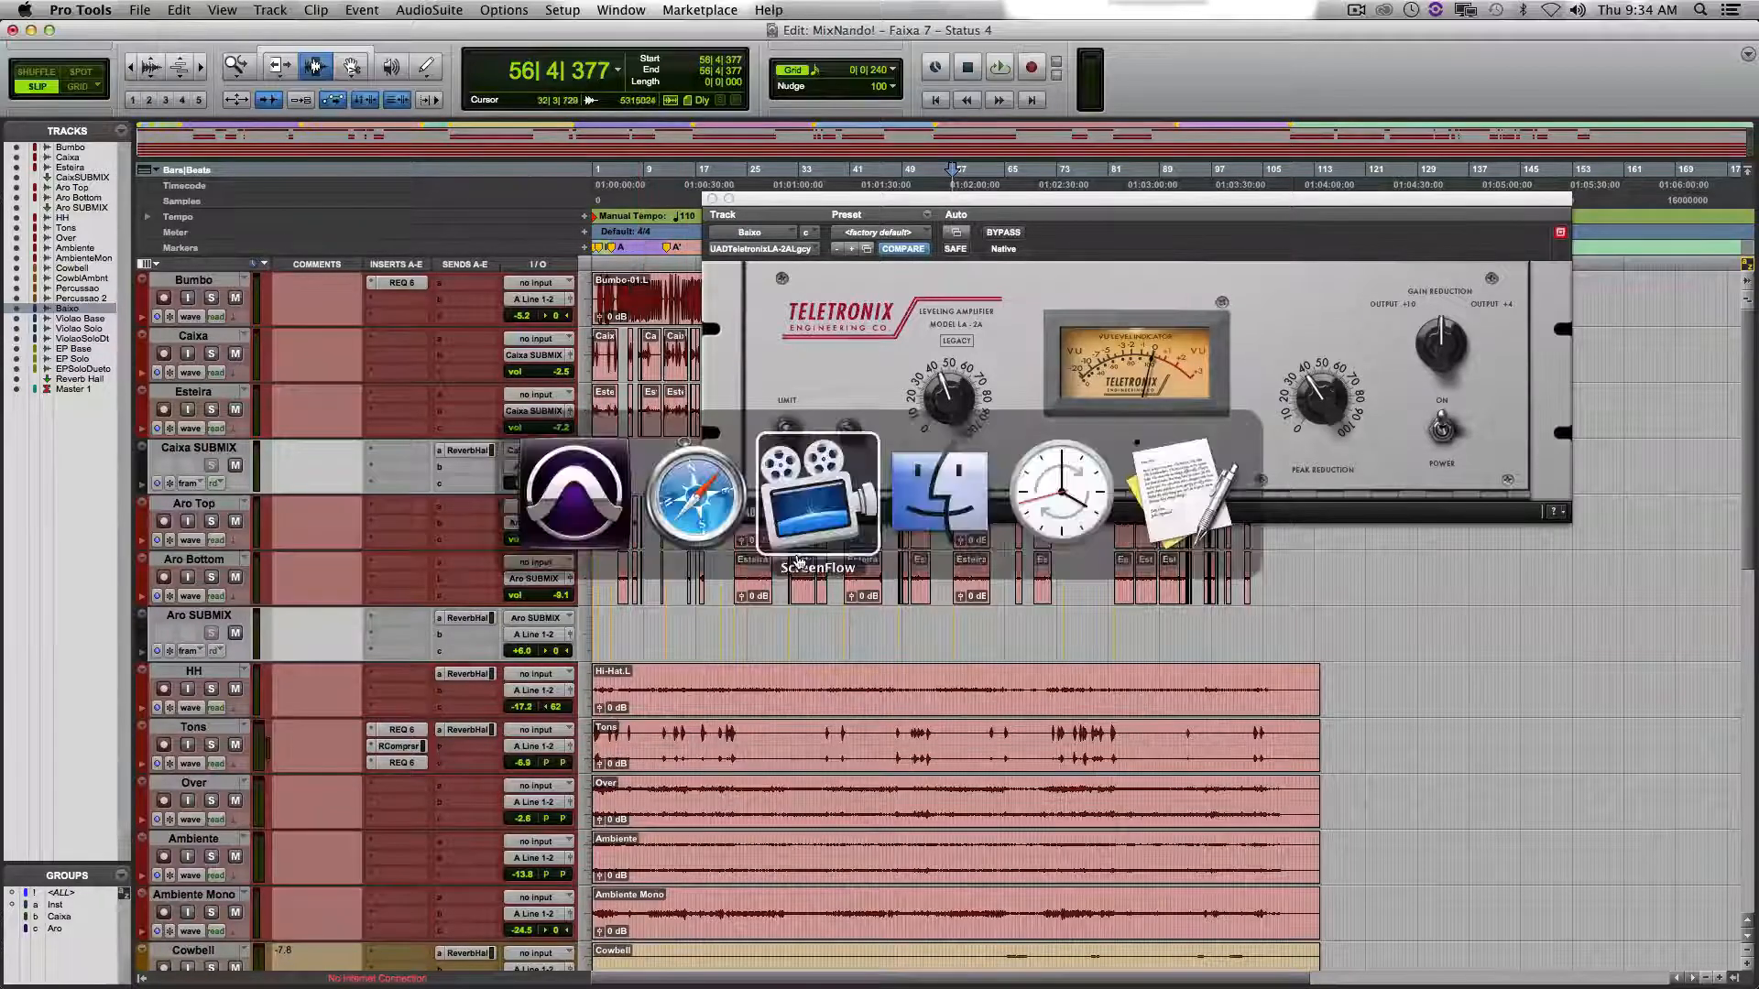
pyautogui.click(711, 537)
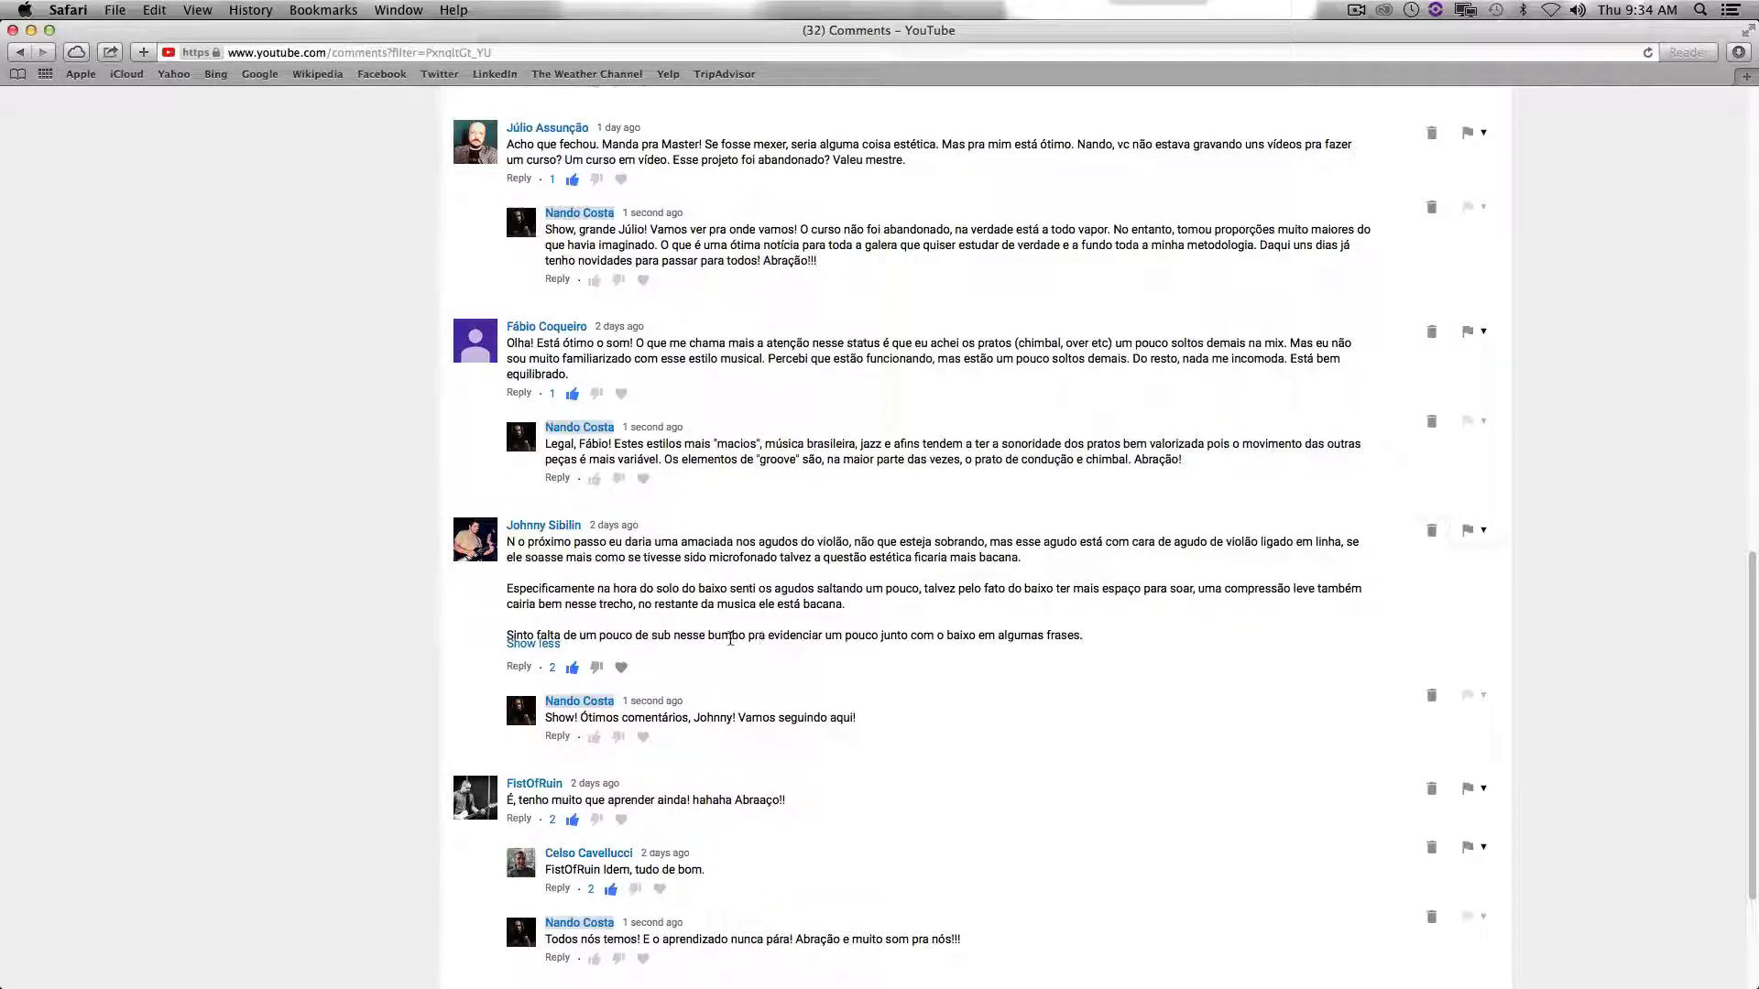
# Switch to Pro Tools, examine the Bumbo track's REQ 6 equalizer, close it, and look over the tracks down to the EP tracks.
pyautogui.press('super+Tab')
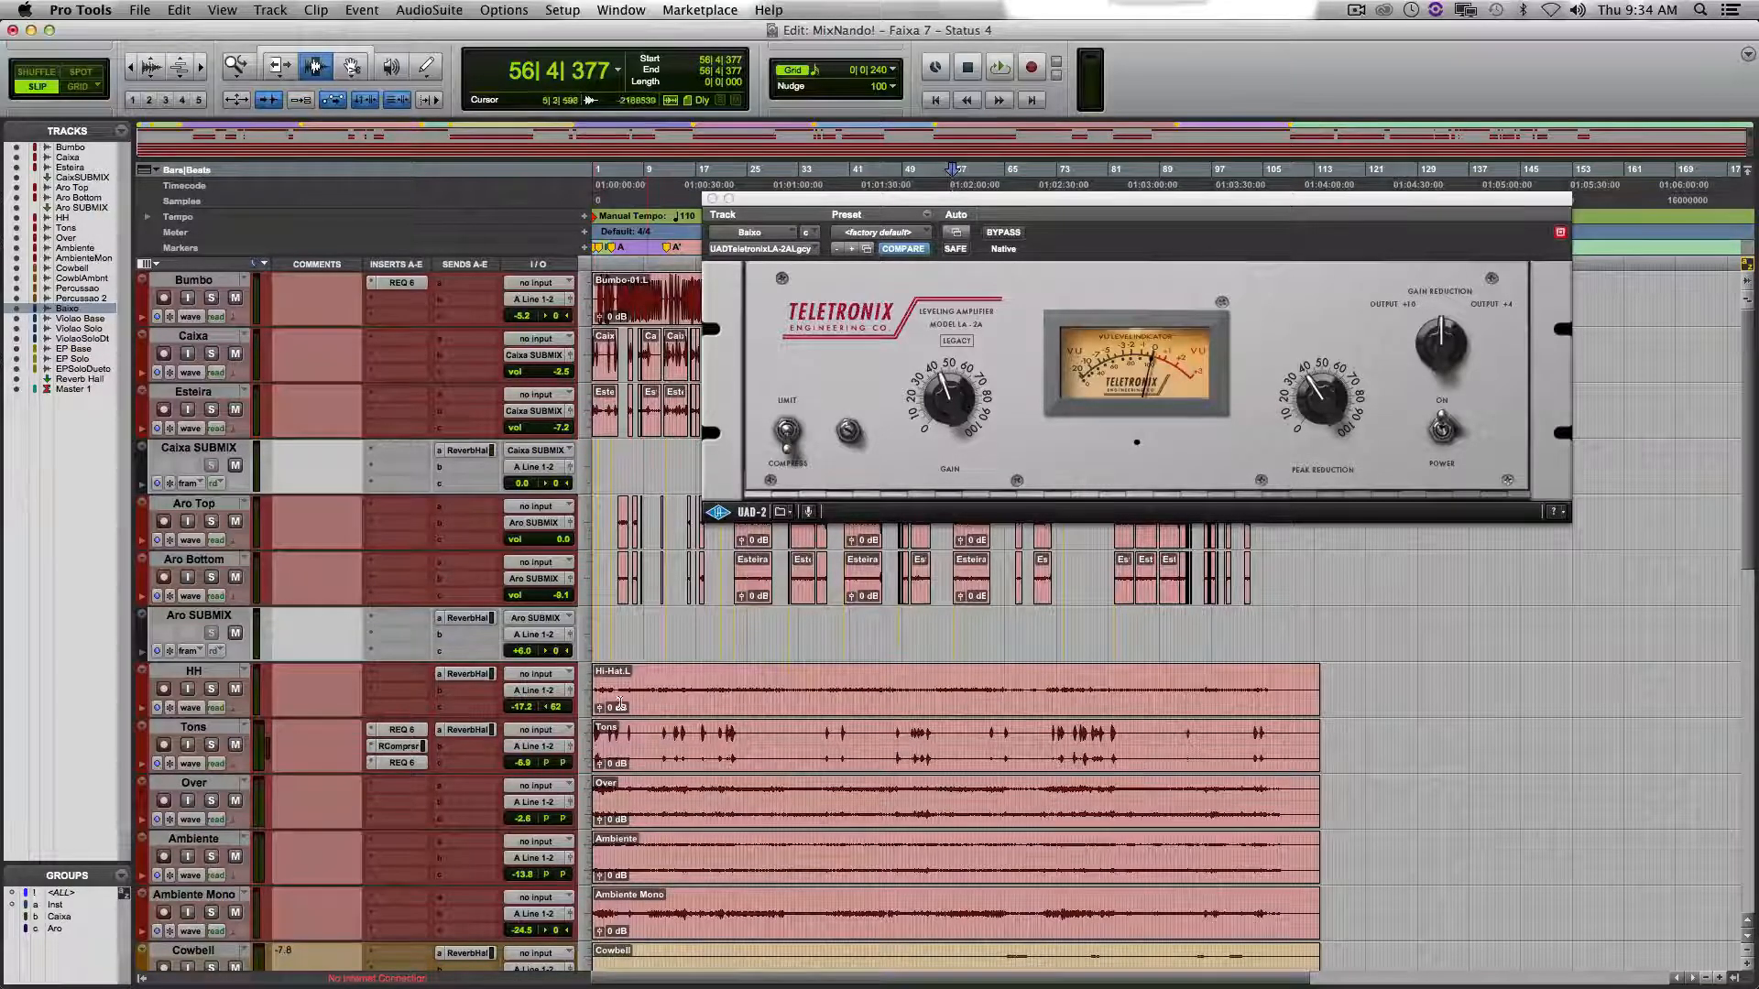
pyautogui.click(422, 282)
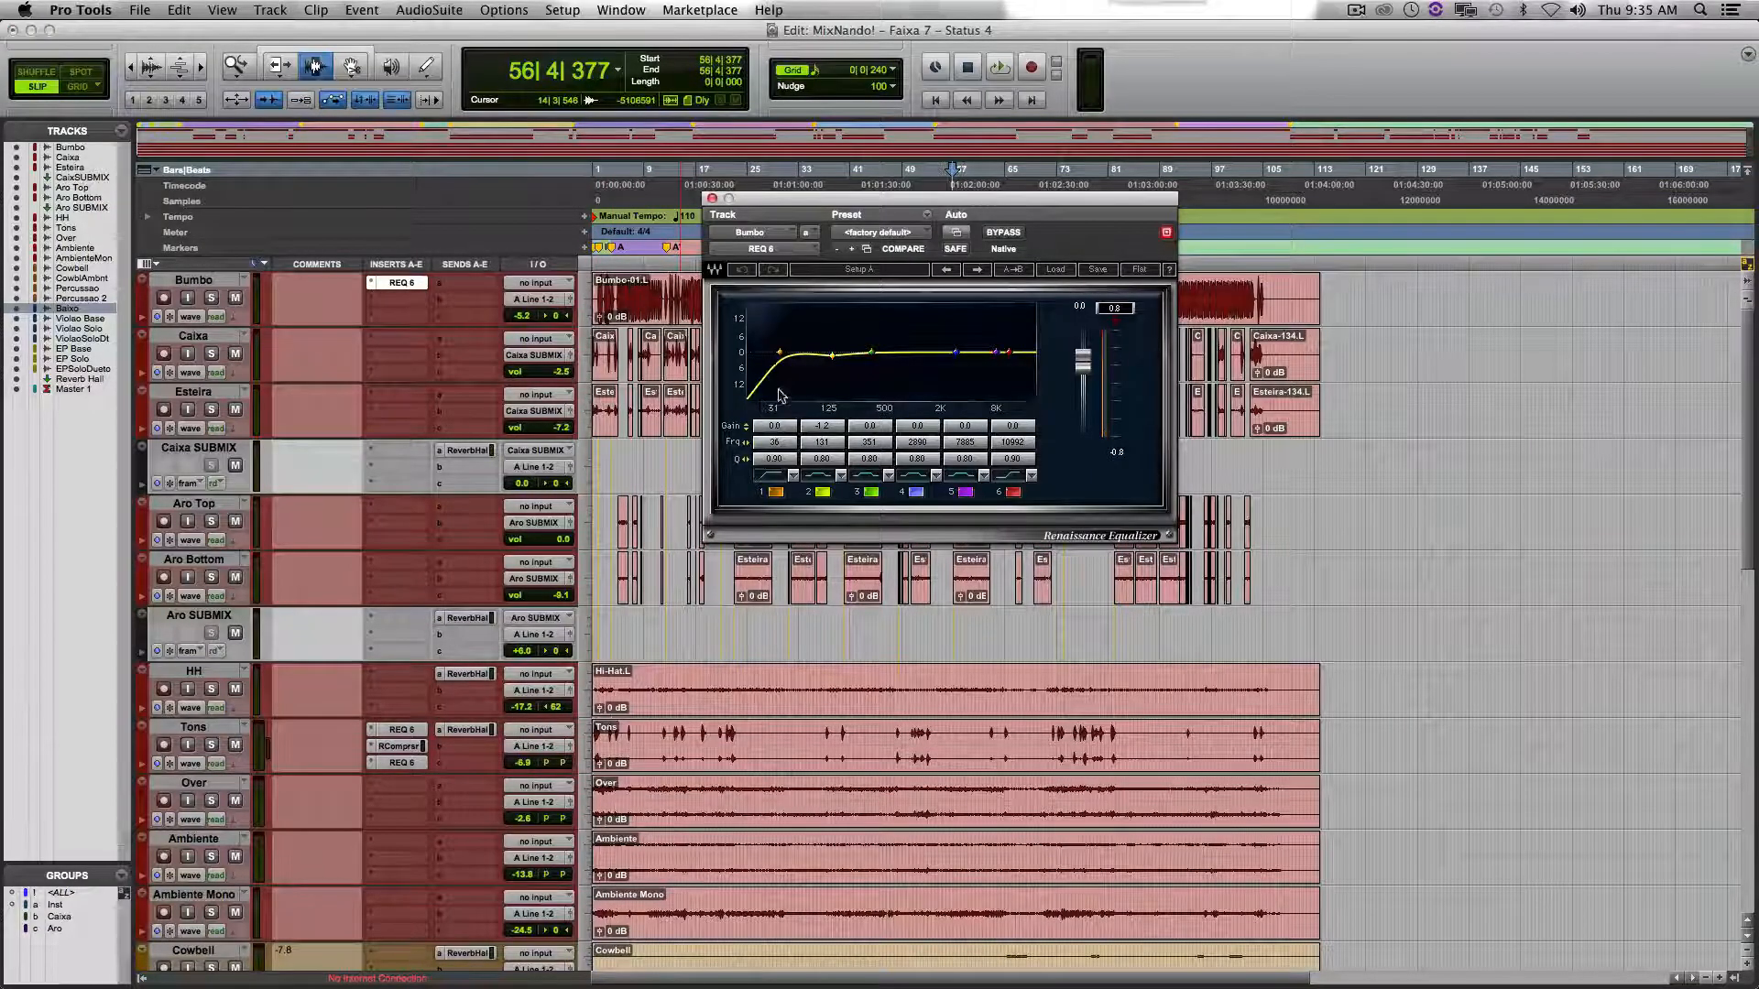
pyautogui.click(711, 198)
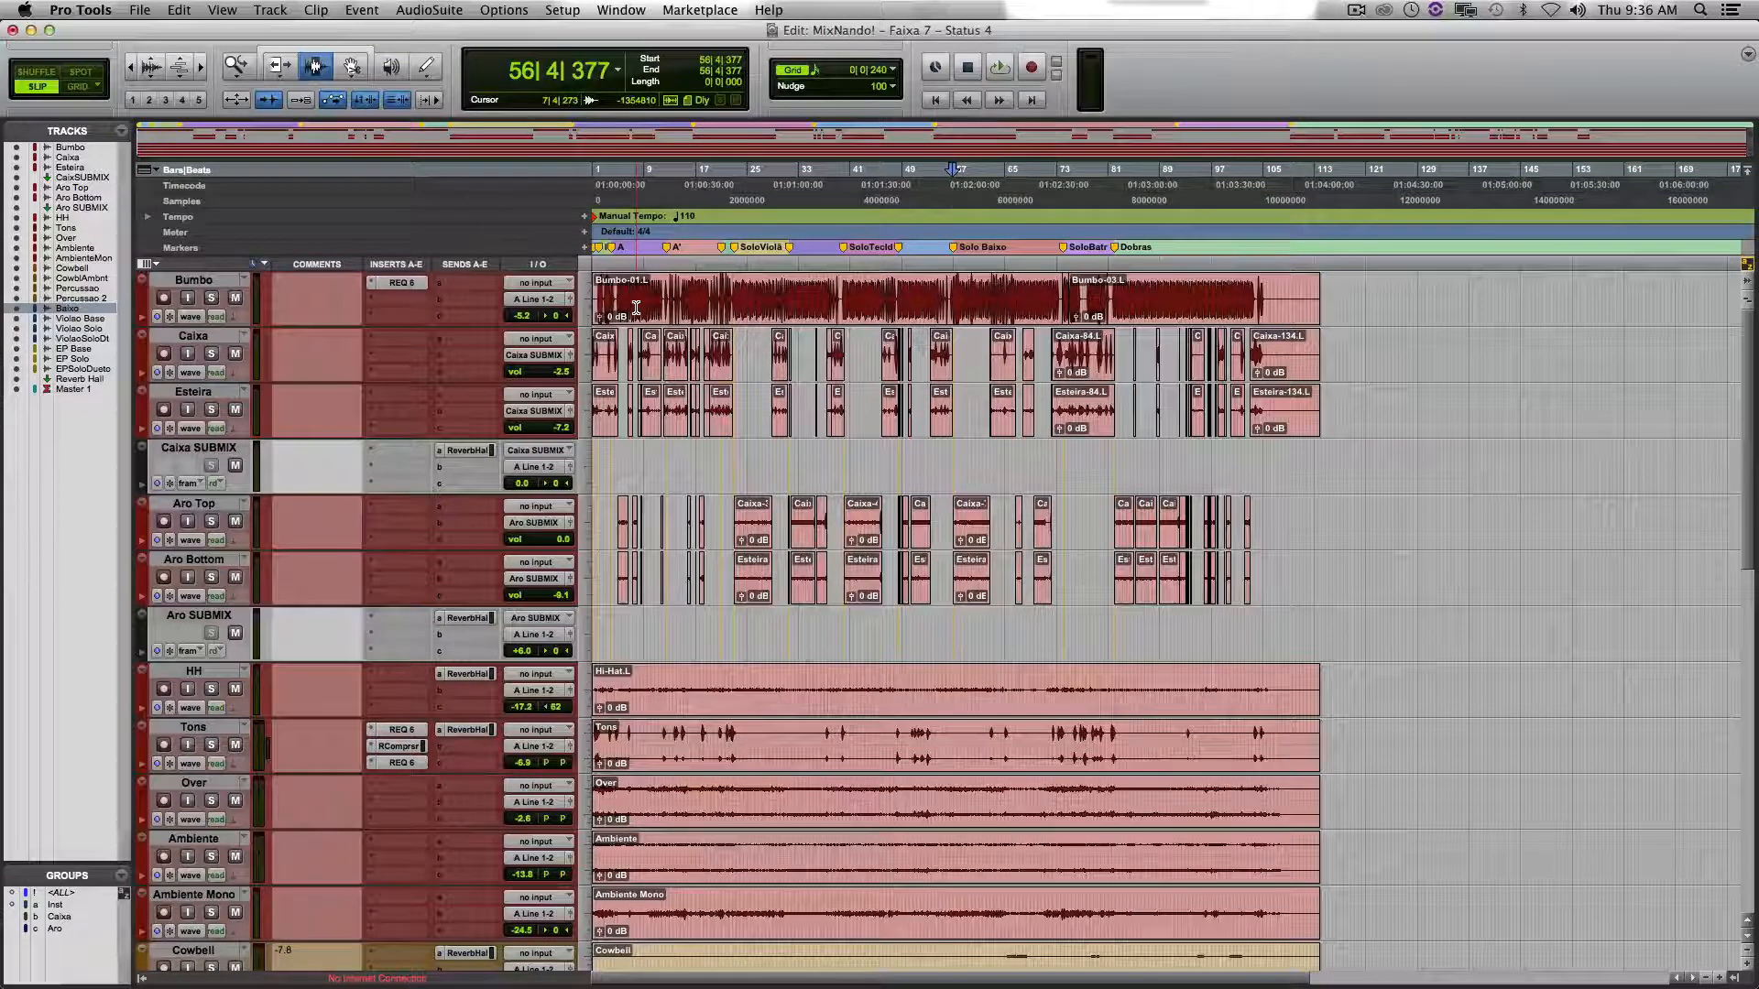
pyautogui.scroll(-3, 696, 439)
pyautogui.scroll(3, 722, 508)
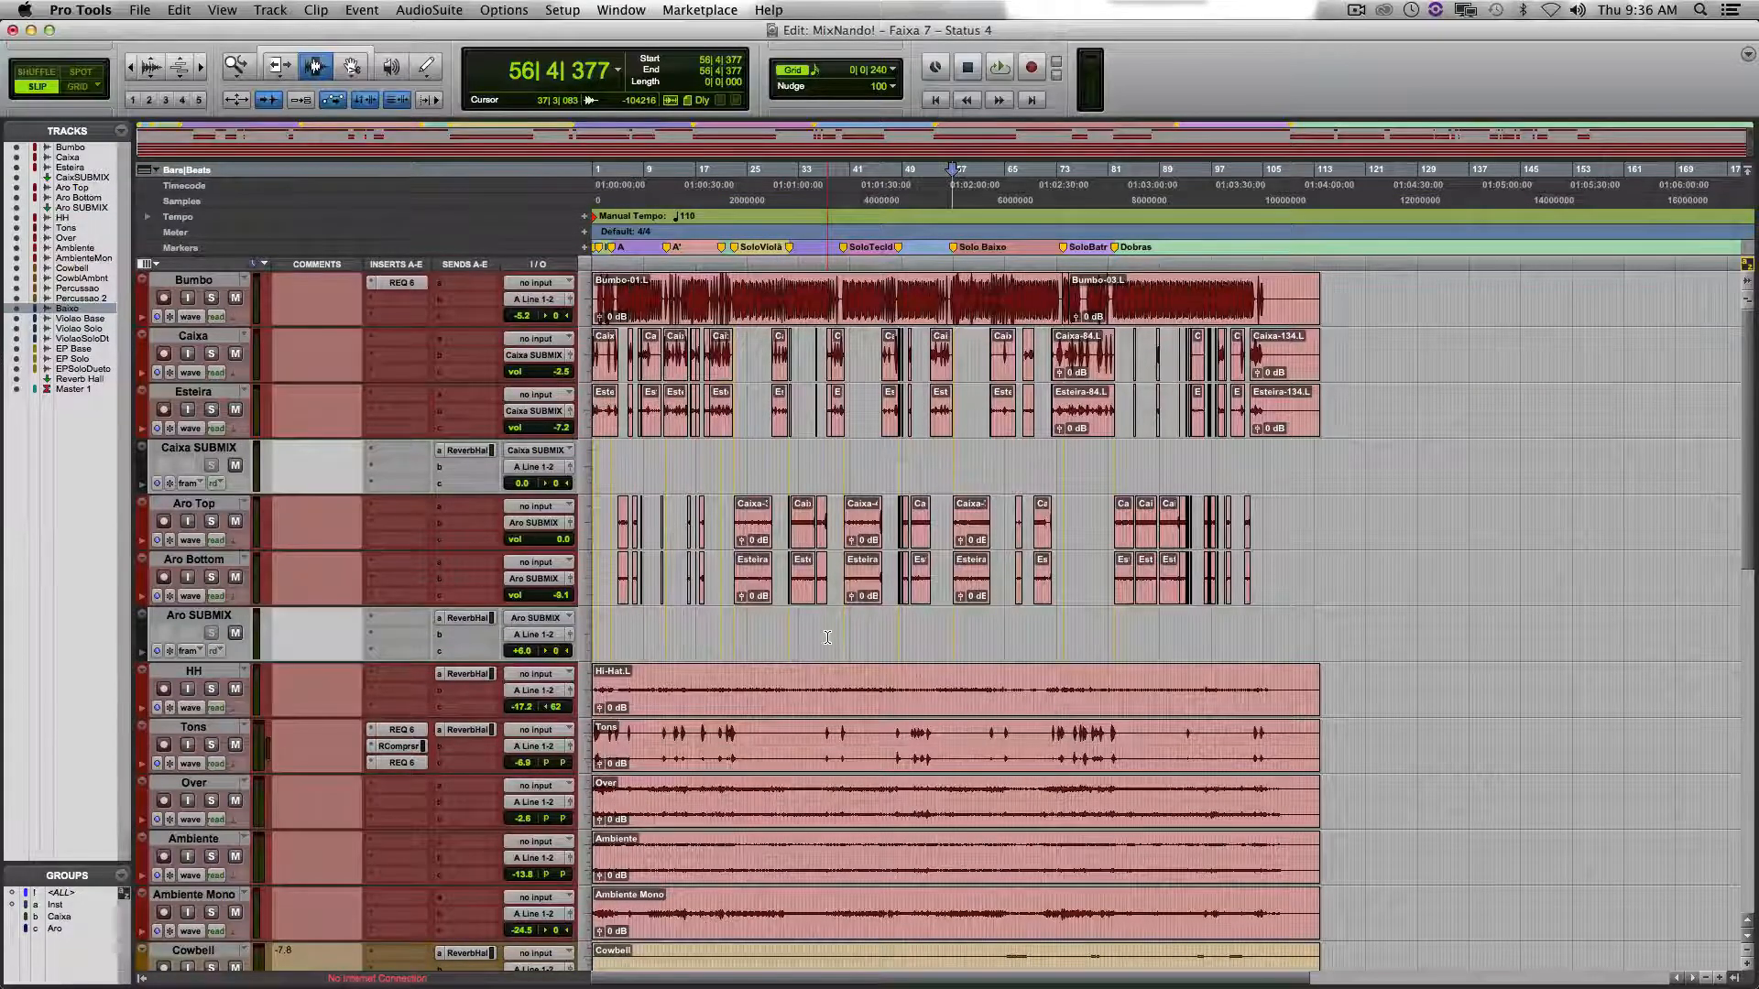
pyautogui.scroll(-15, 827, 636)
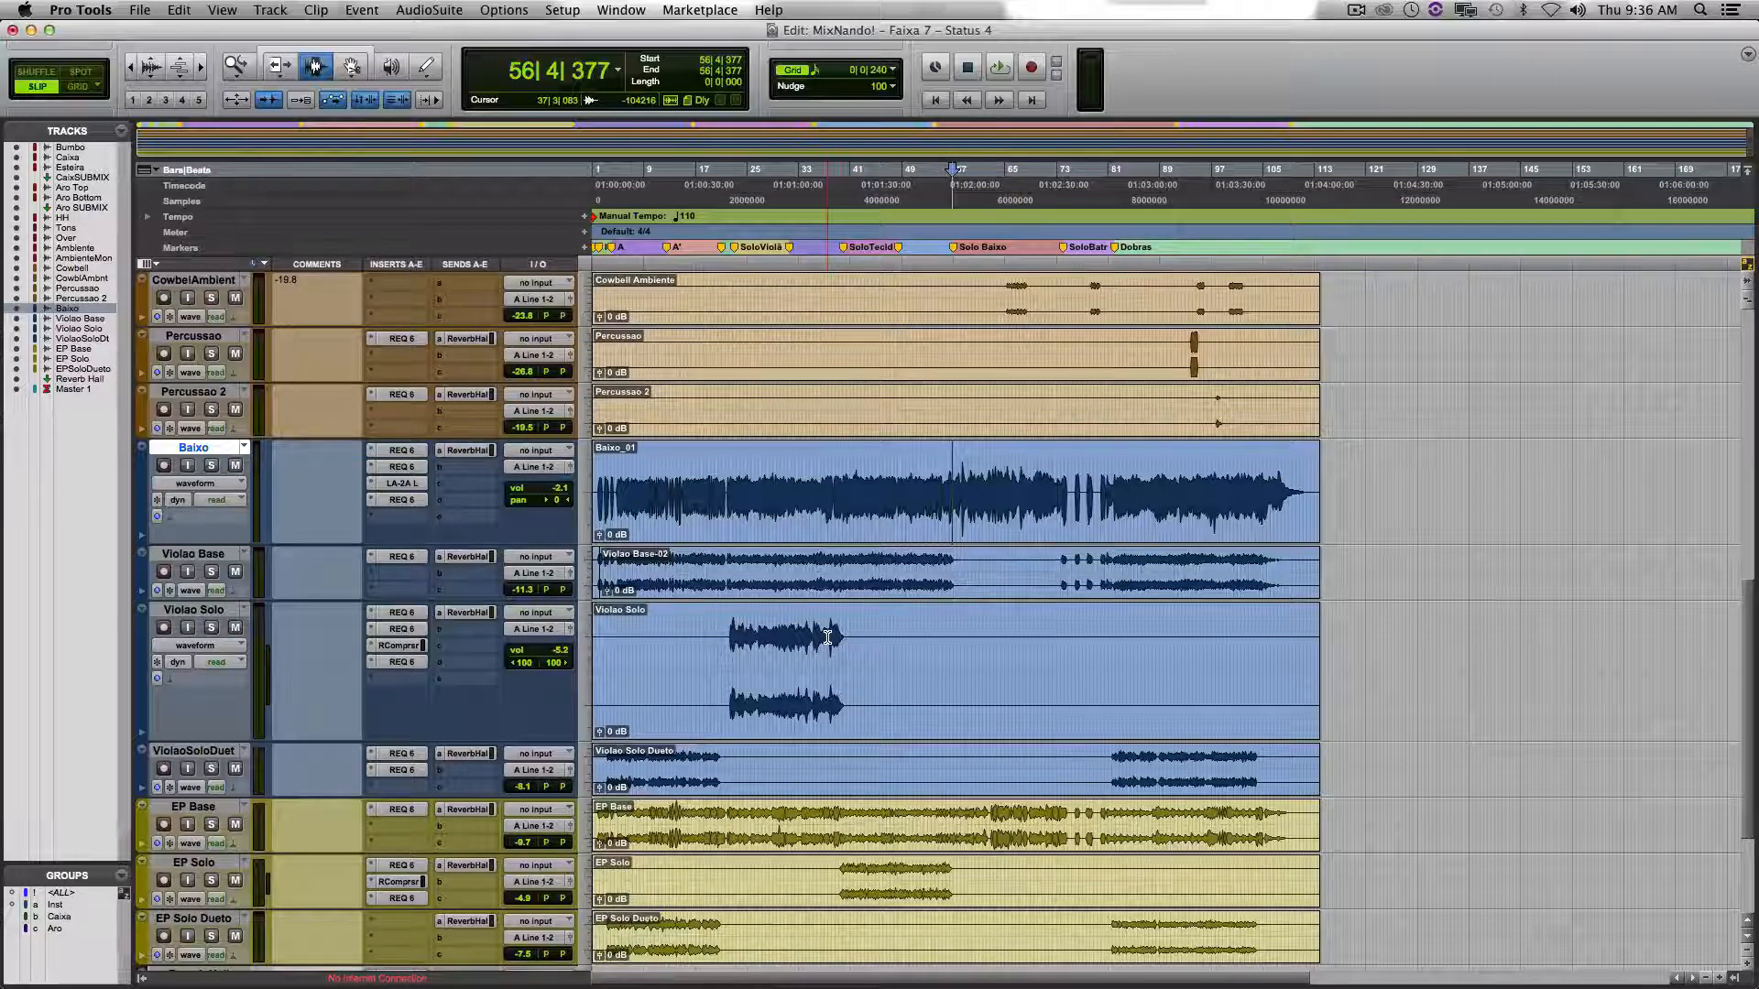
# Switch to Safari and read the earlier-listed comments about mastering, reverb and the drum EQ and compression.
pyautogui.press('super+Tab')
pyautogui.click(710, 502)
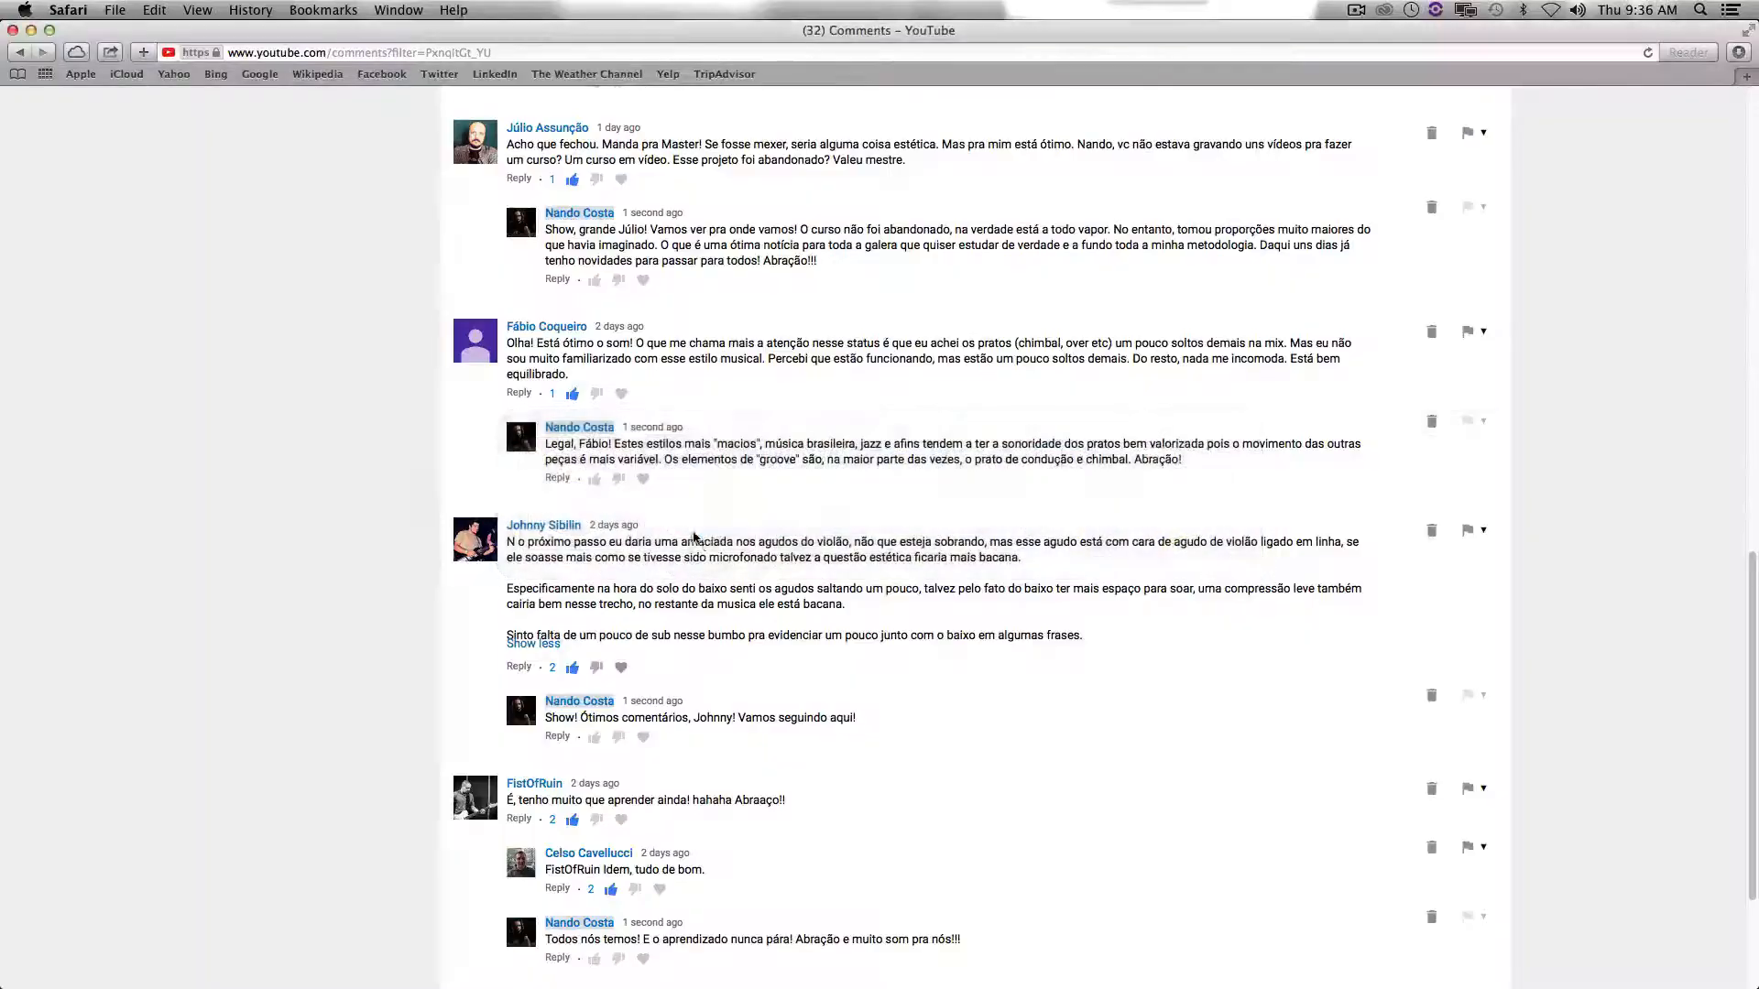
pyautogui.scroll(5, 858, 623)
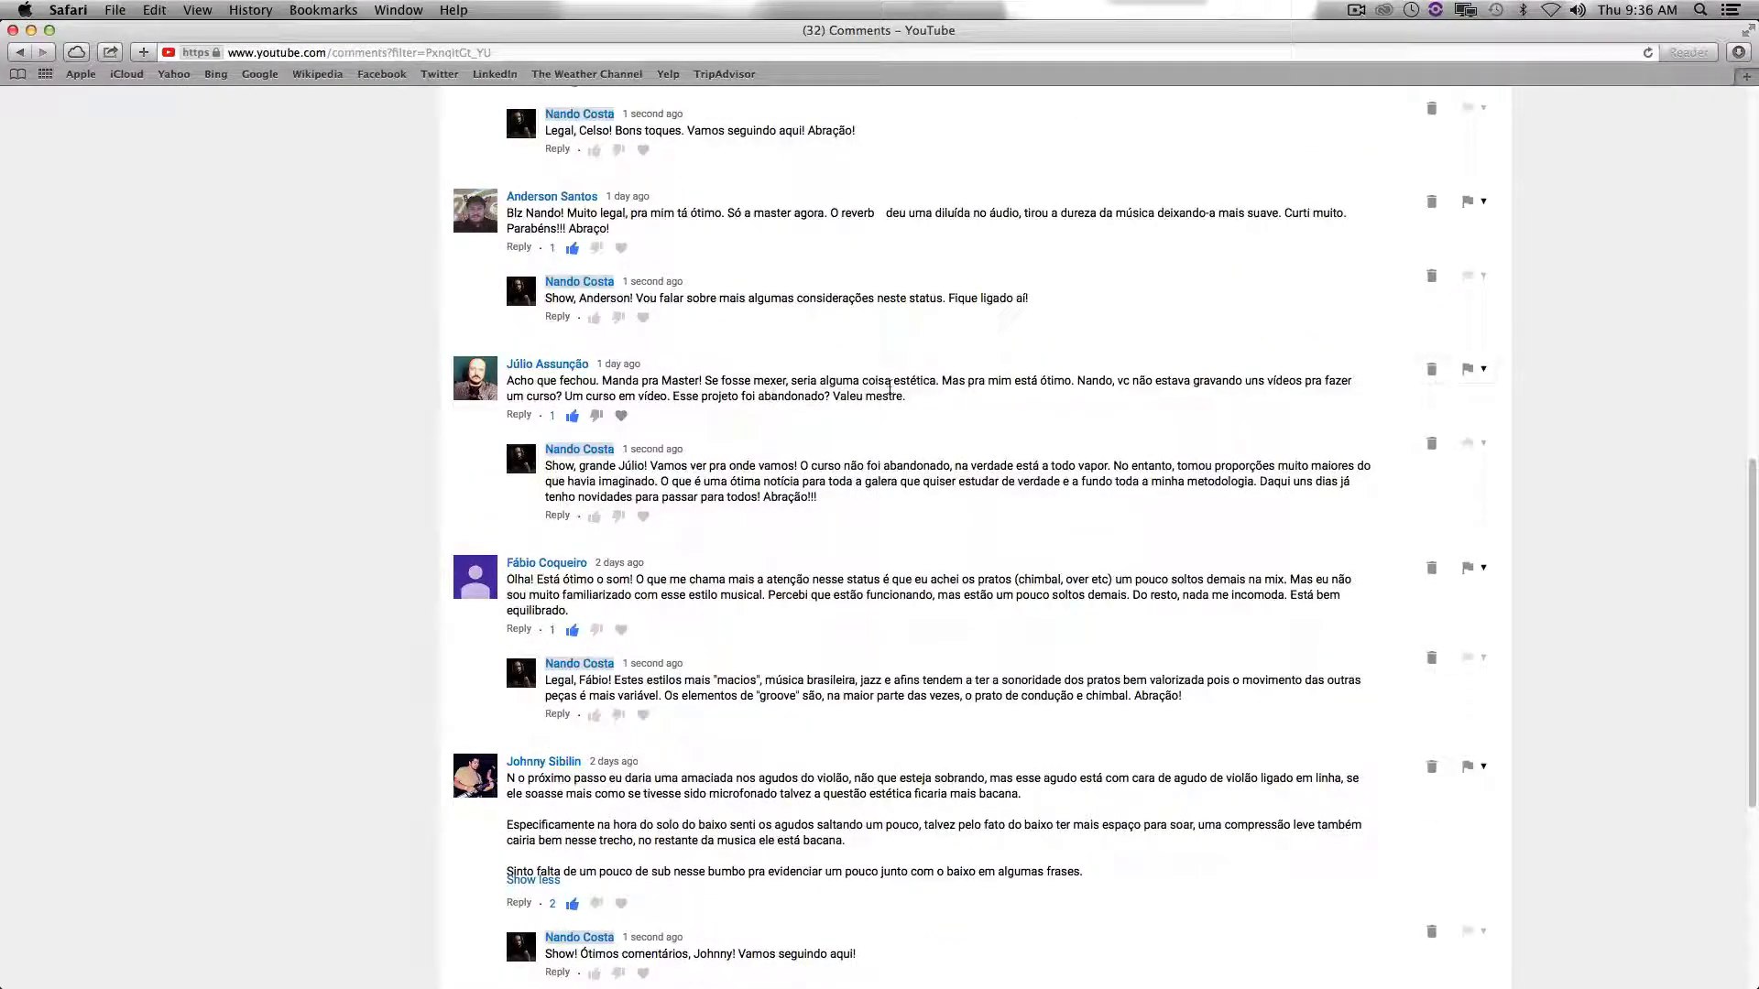
pyautogui.scroll(3, 959, 434)
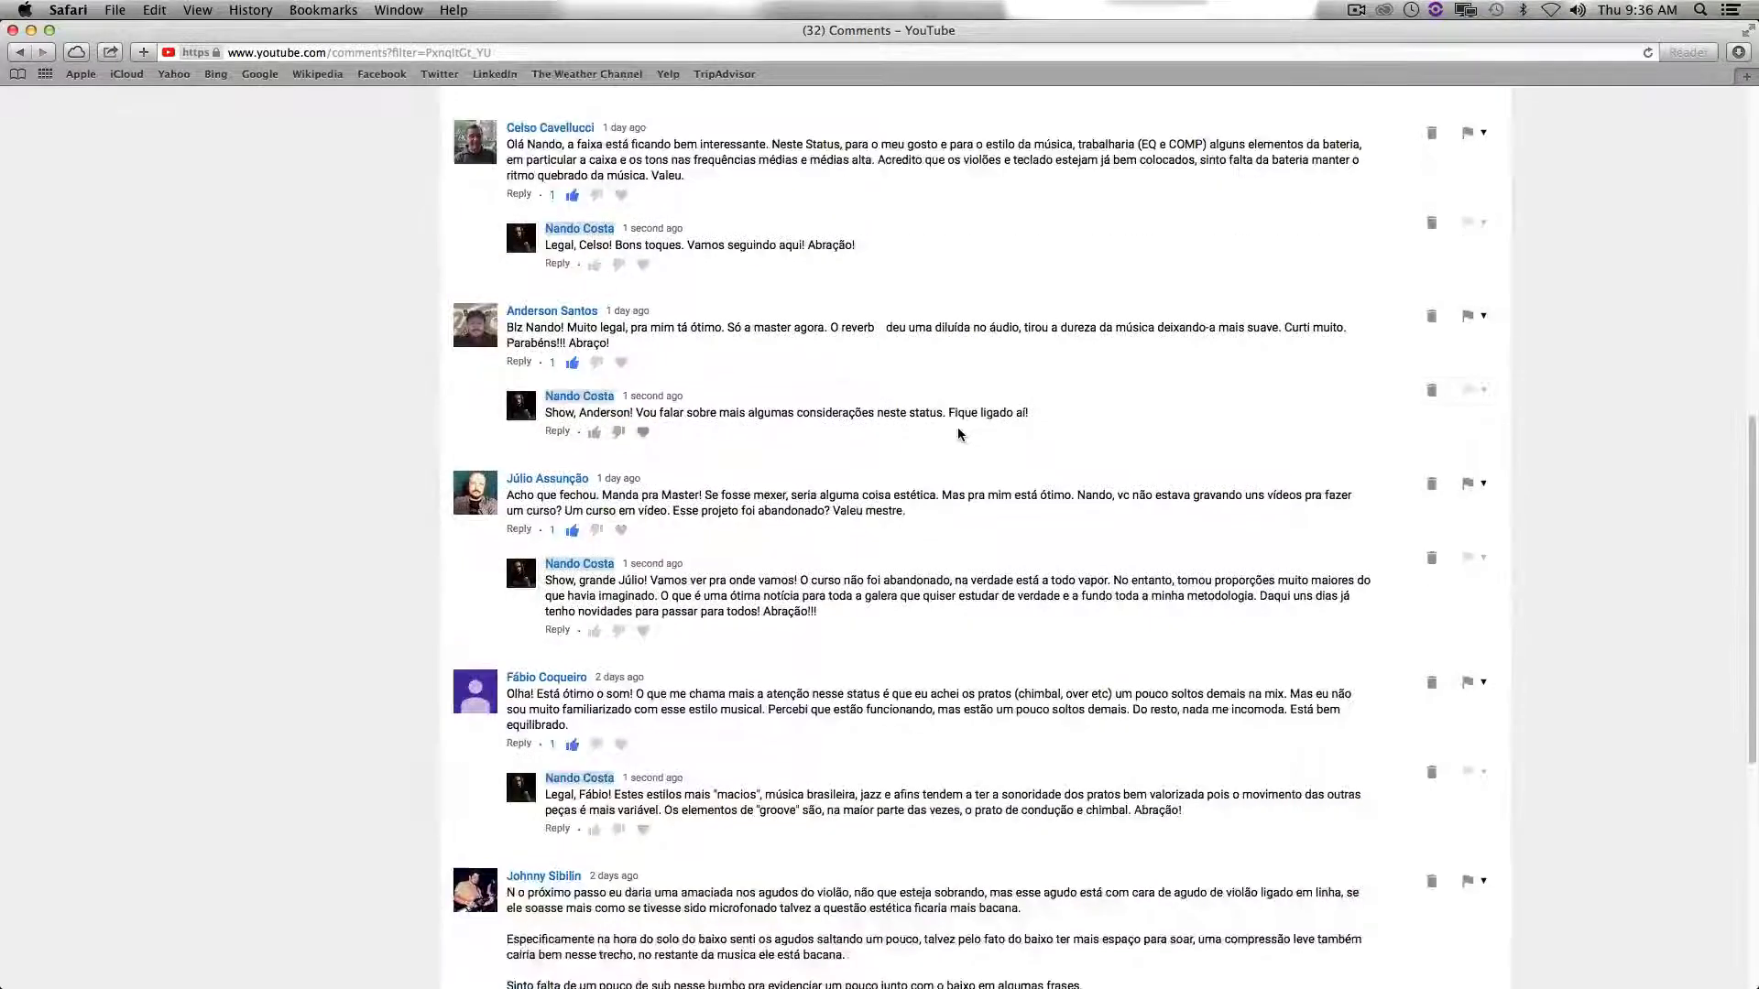
pyautogui.scroll(2, 959, 433)
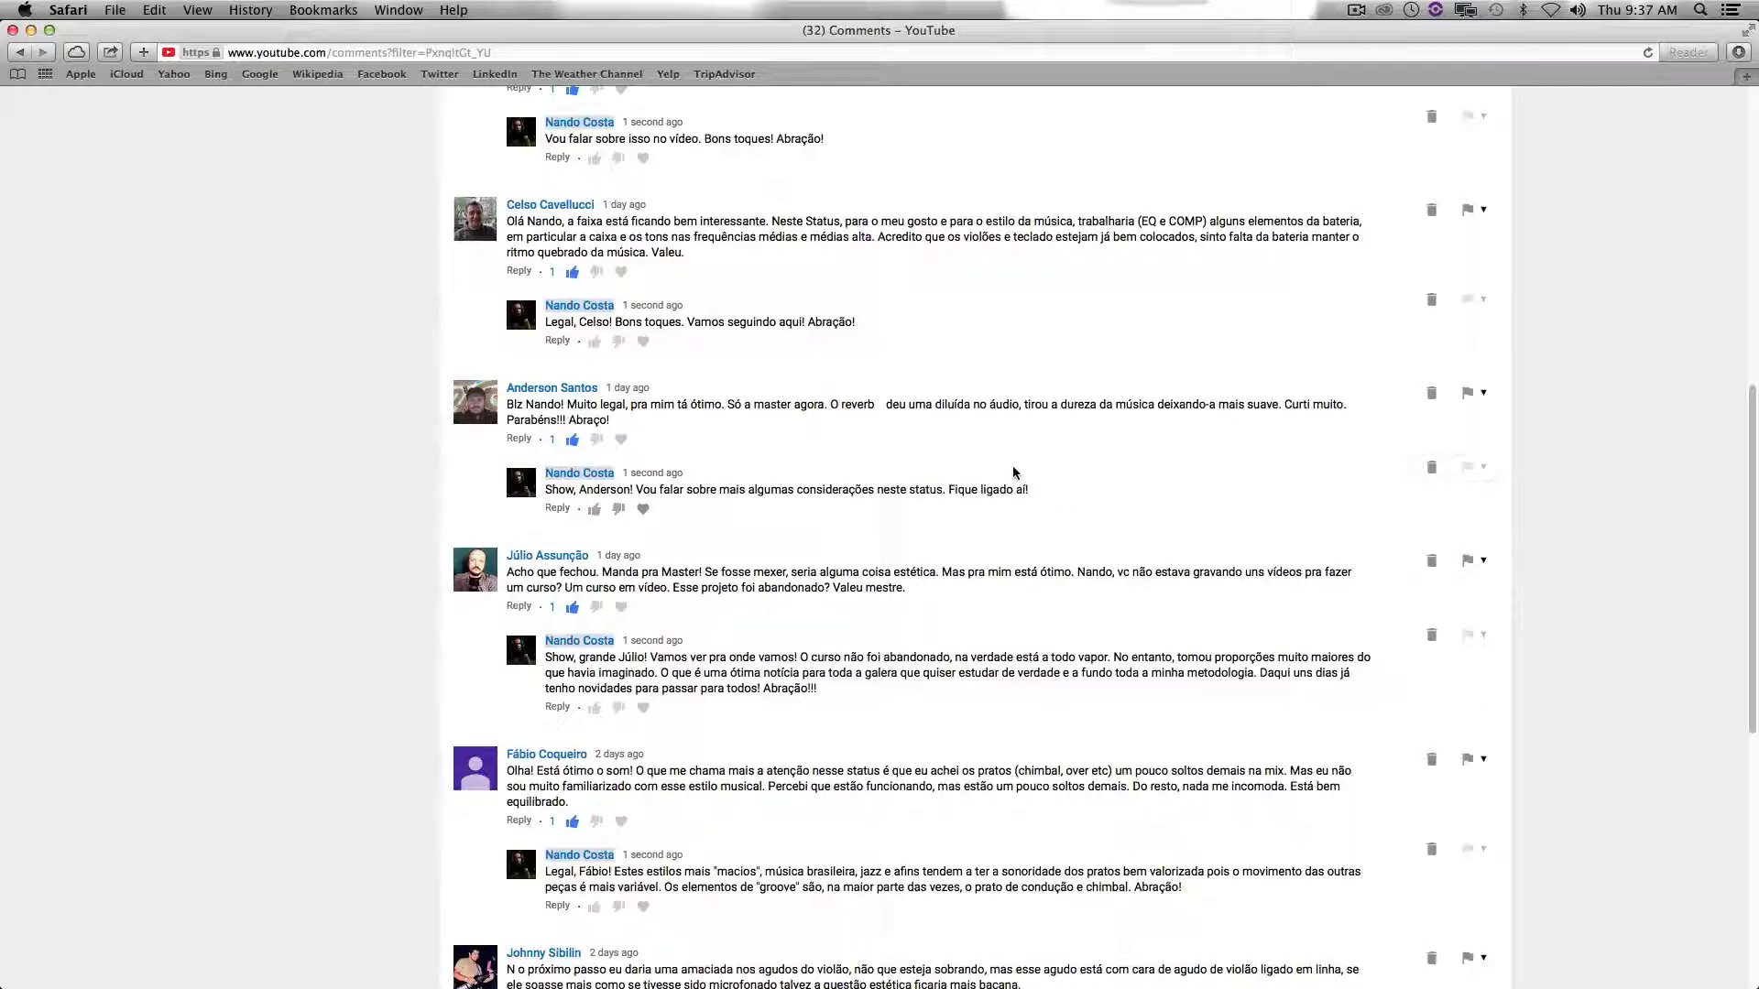
# Switch to Pro Tools, enlarge the EP Solo track, and select its clip from about bar 41 to bar 53.
pyautogui.press('super+Tab')
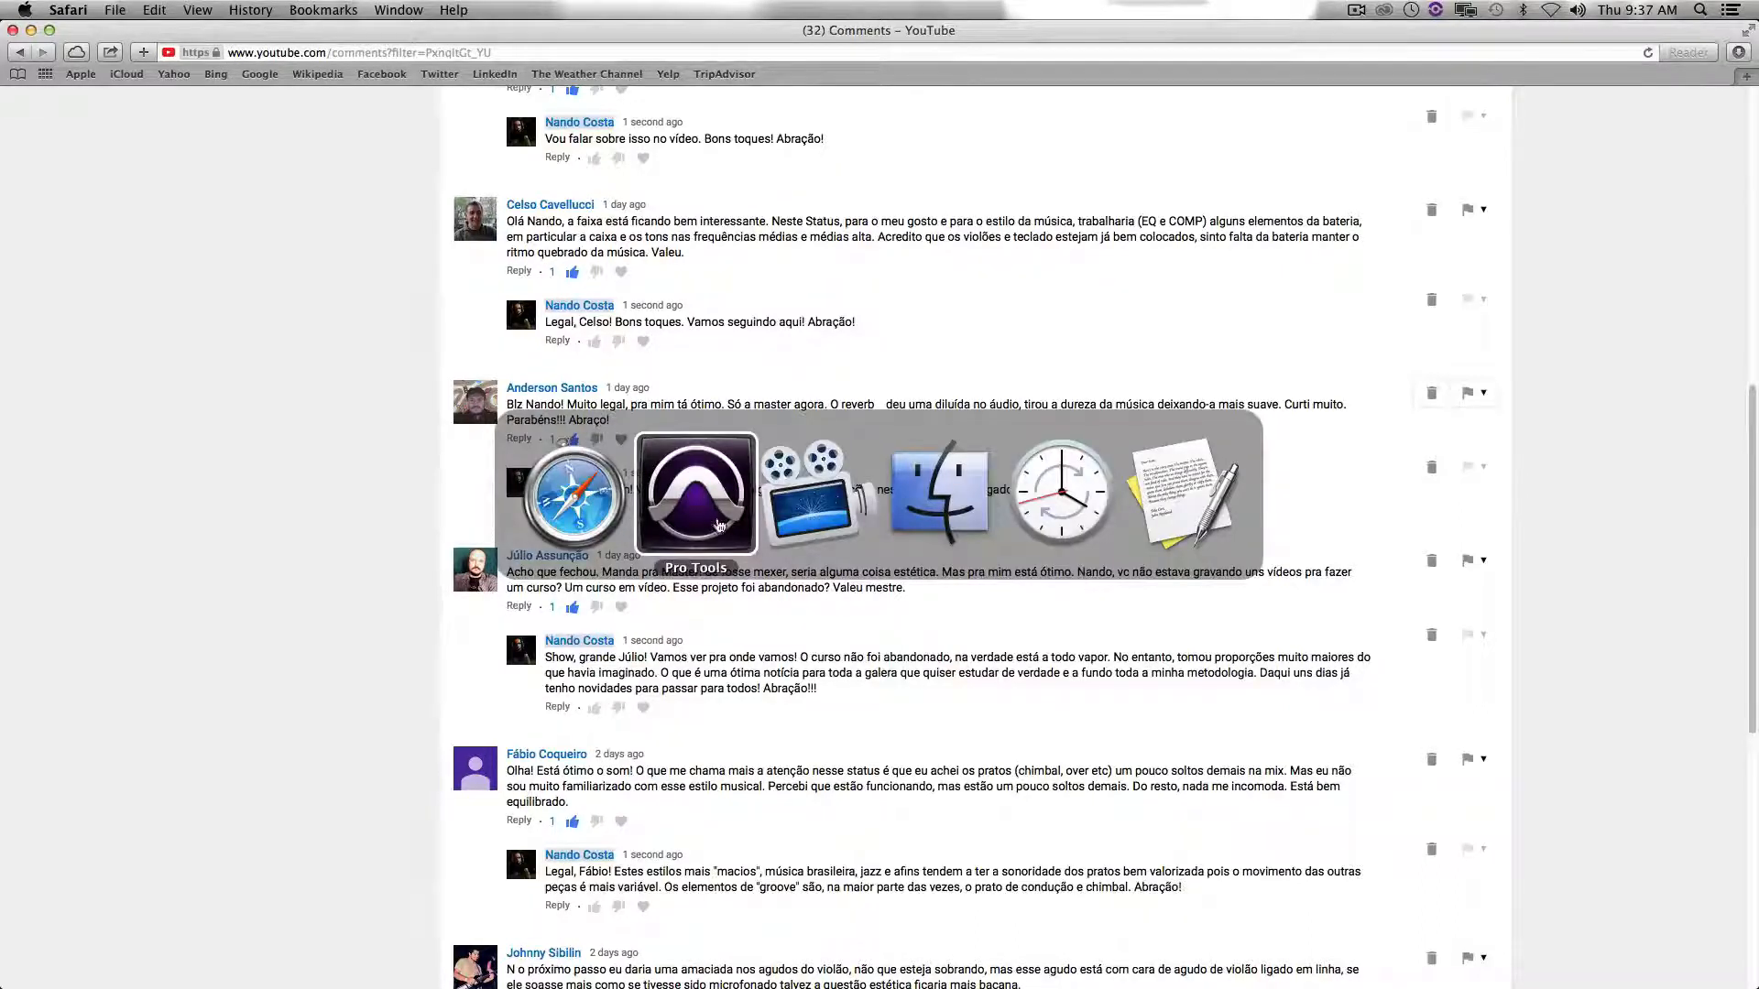
pyautogui.scroll(-5, 987, 550)
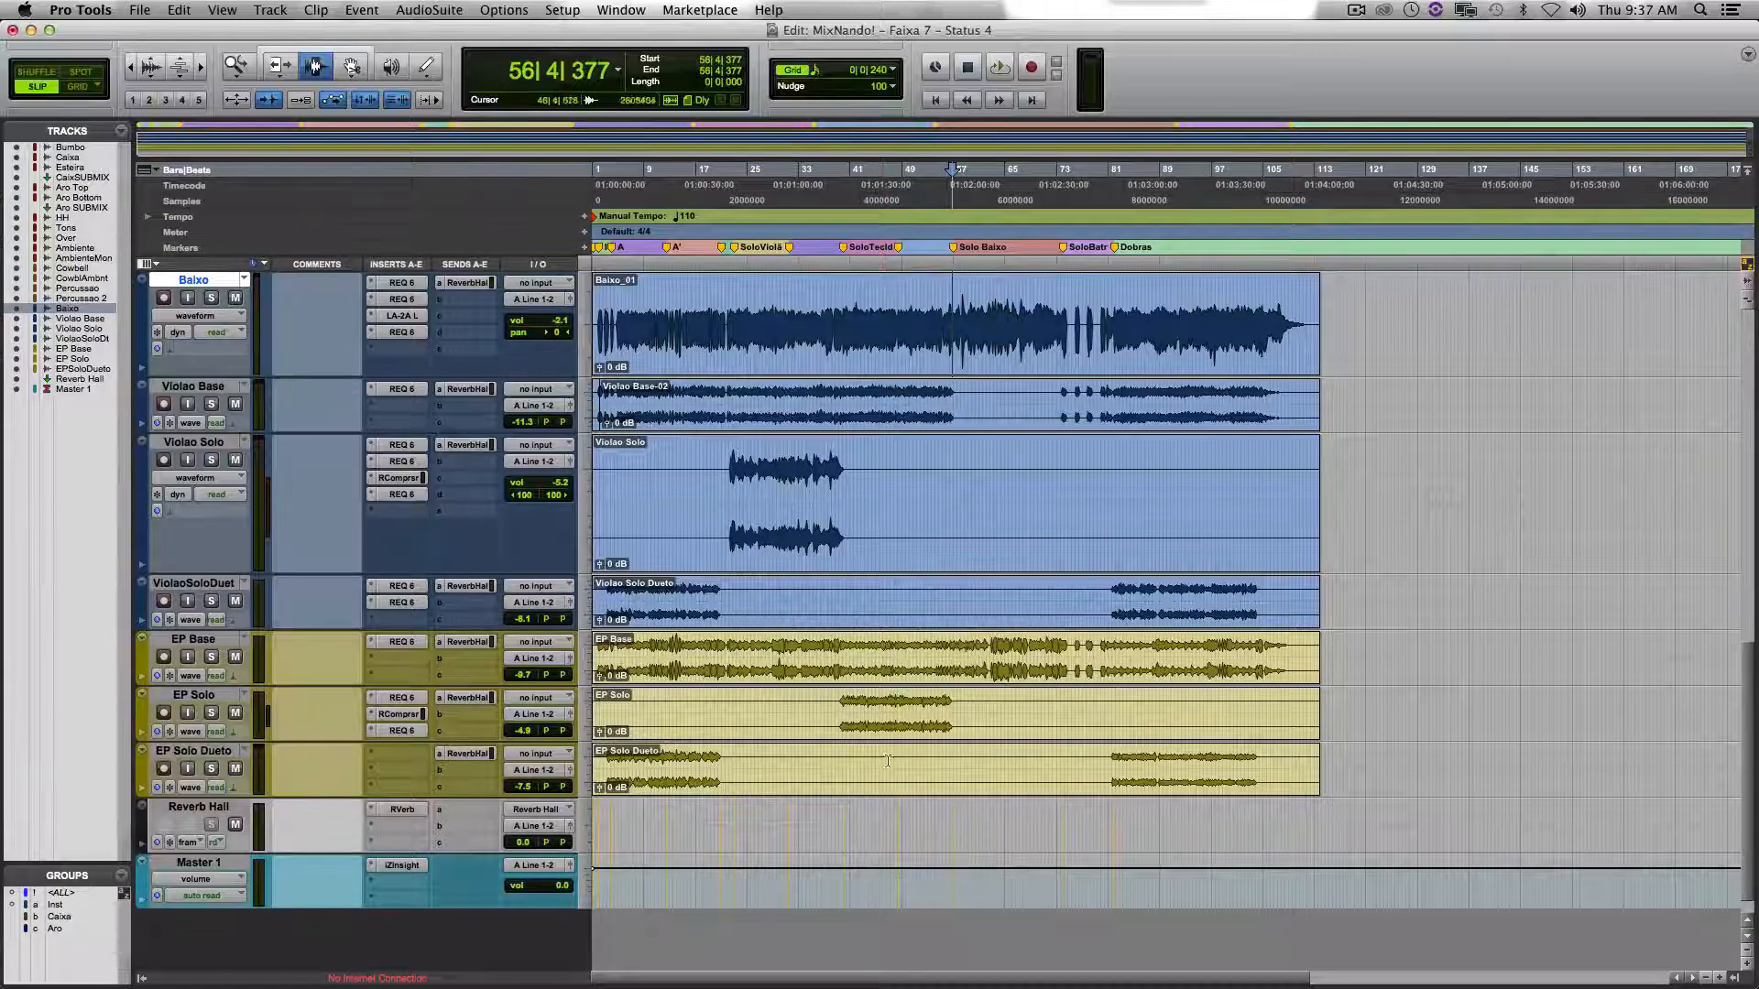
pyautogui.click(850, 714)
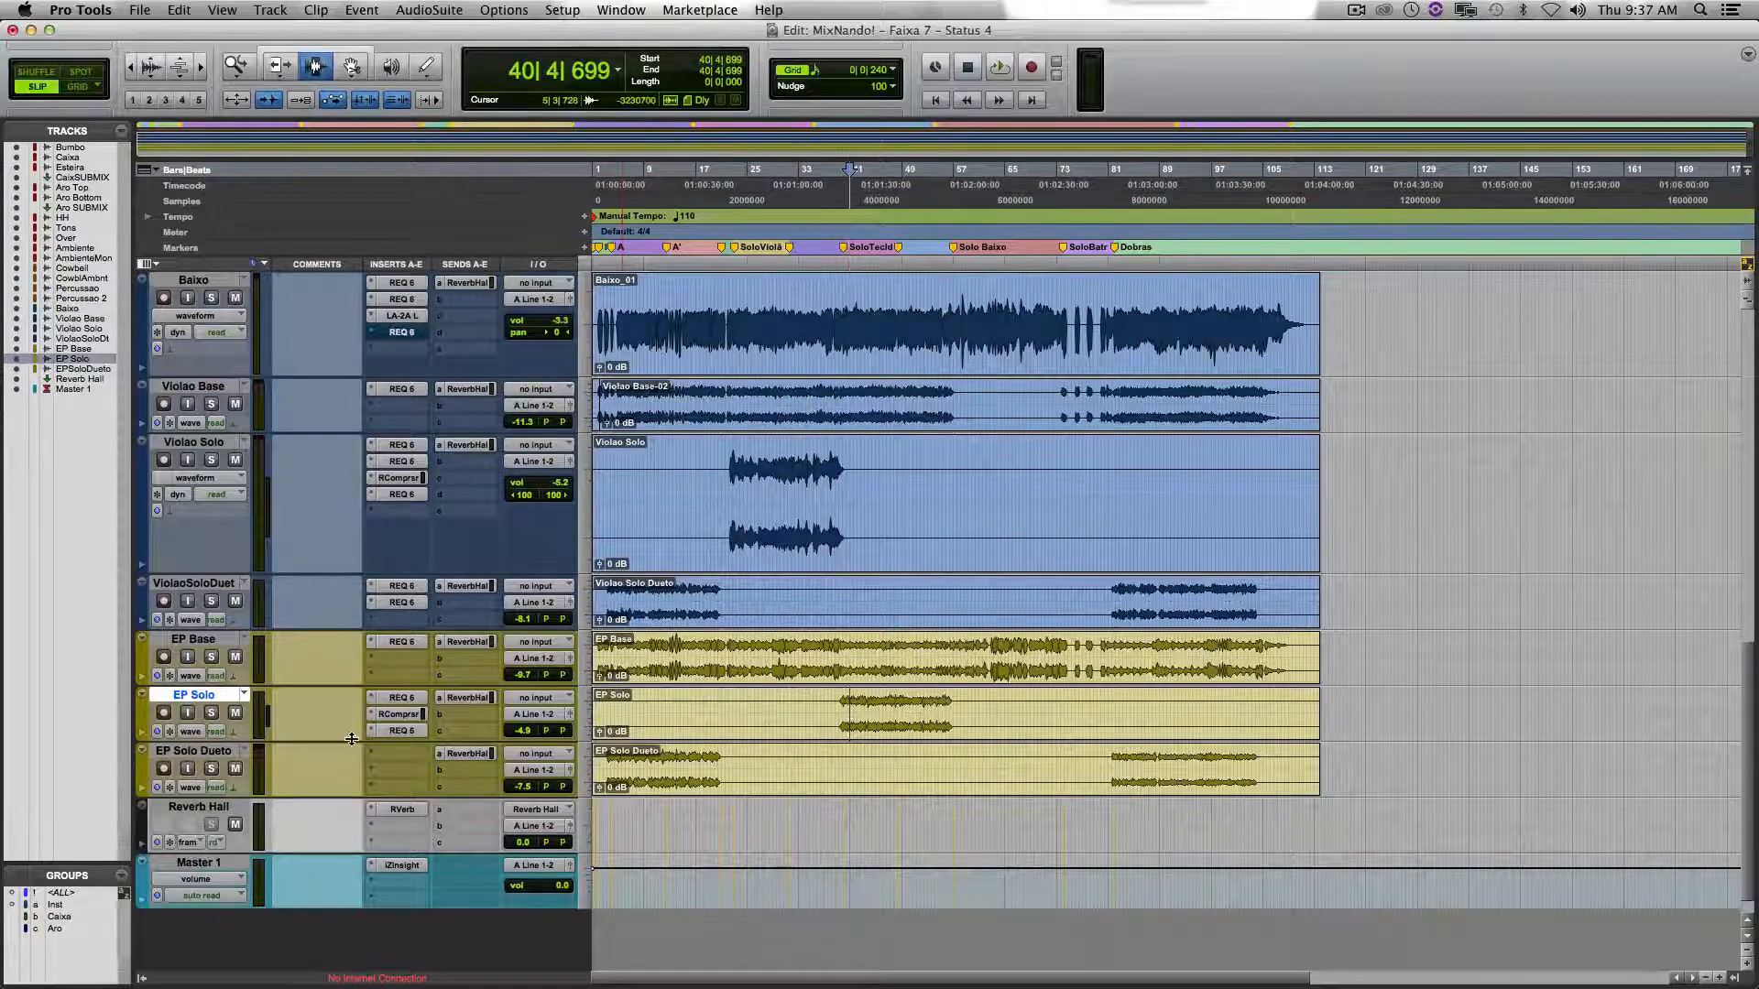
pyautogui.moveTo(352, 739); pyautogui.dragTo(352, 808)
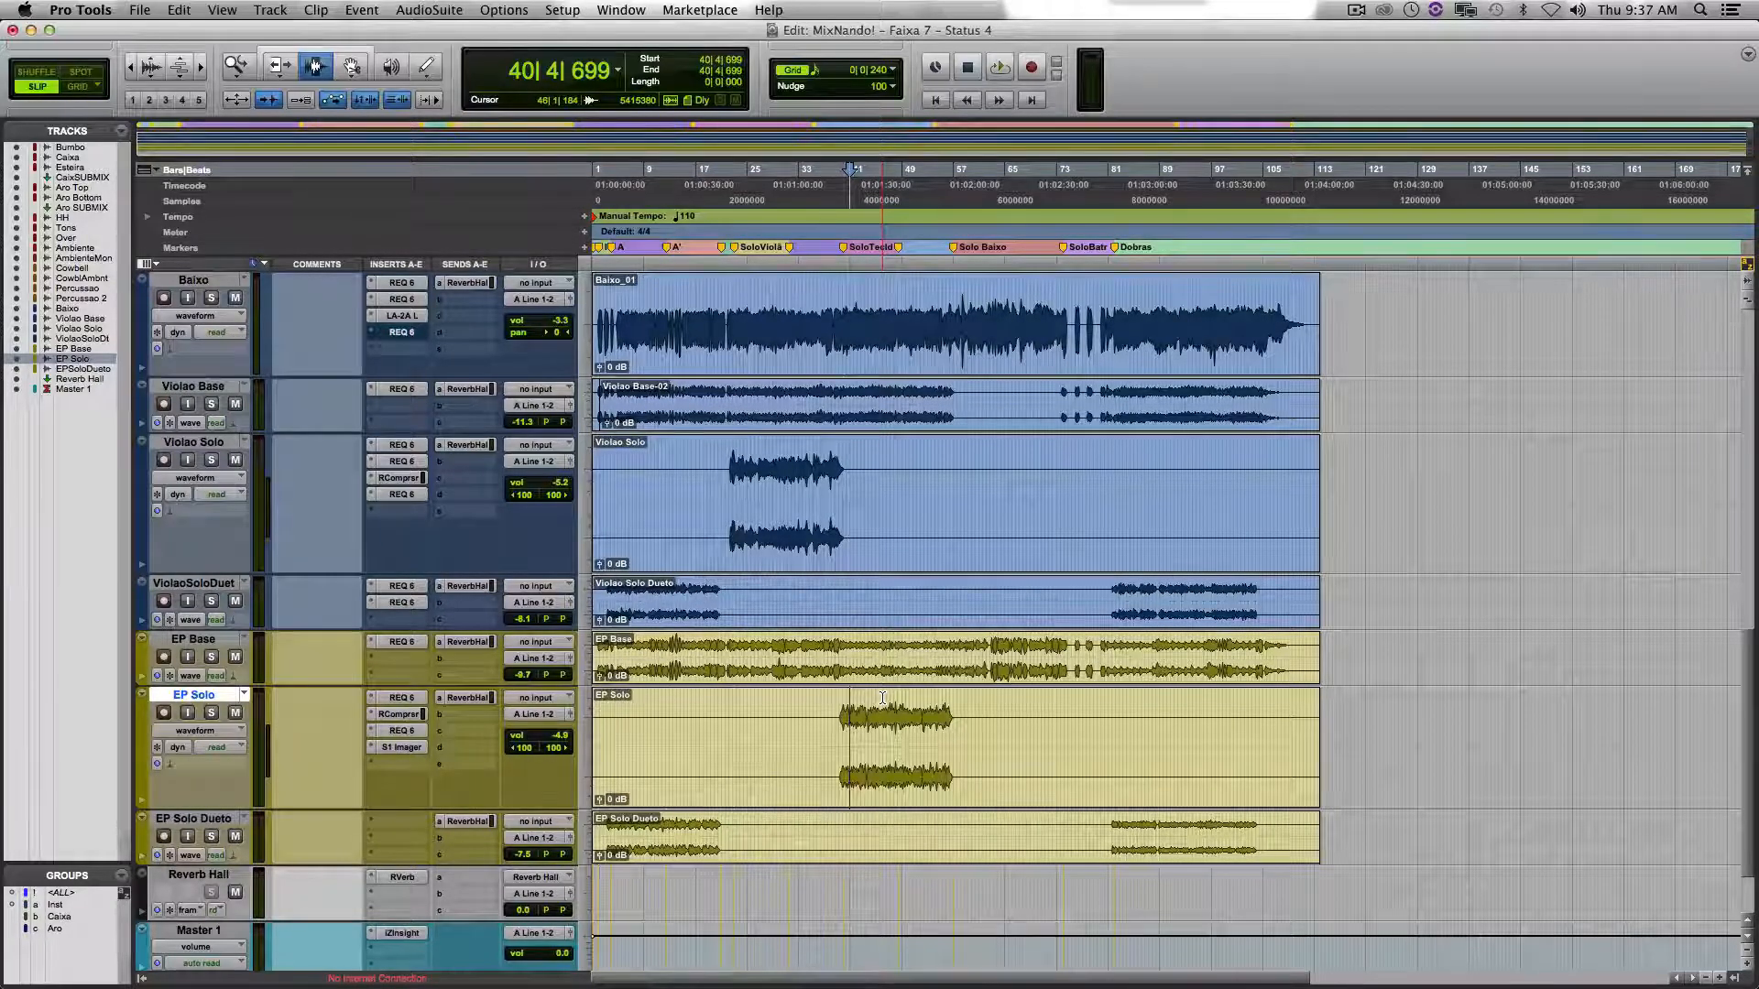
pyautogui.moveTo(856, 742); pyautogui.dragTo(927, 743)
# Examine the EP Solo track's first REQ 6 including its right channel, the RCompressor and the second REQ 6, and close the plug-in window.
pyautogui.click(412, 698)
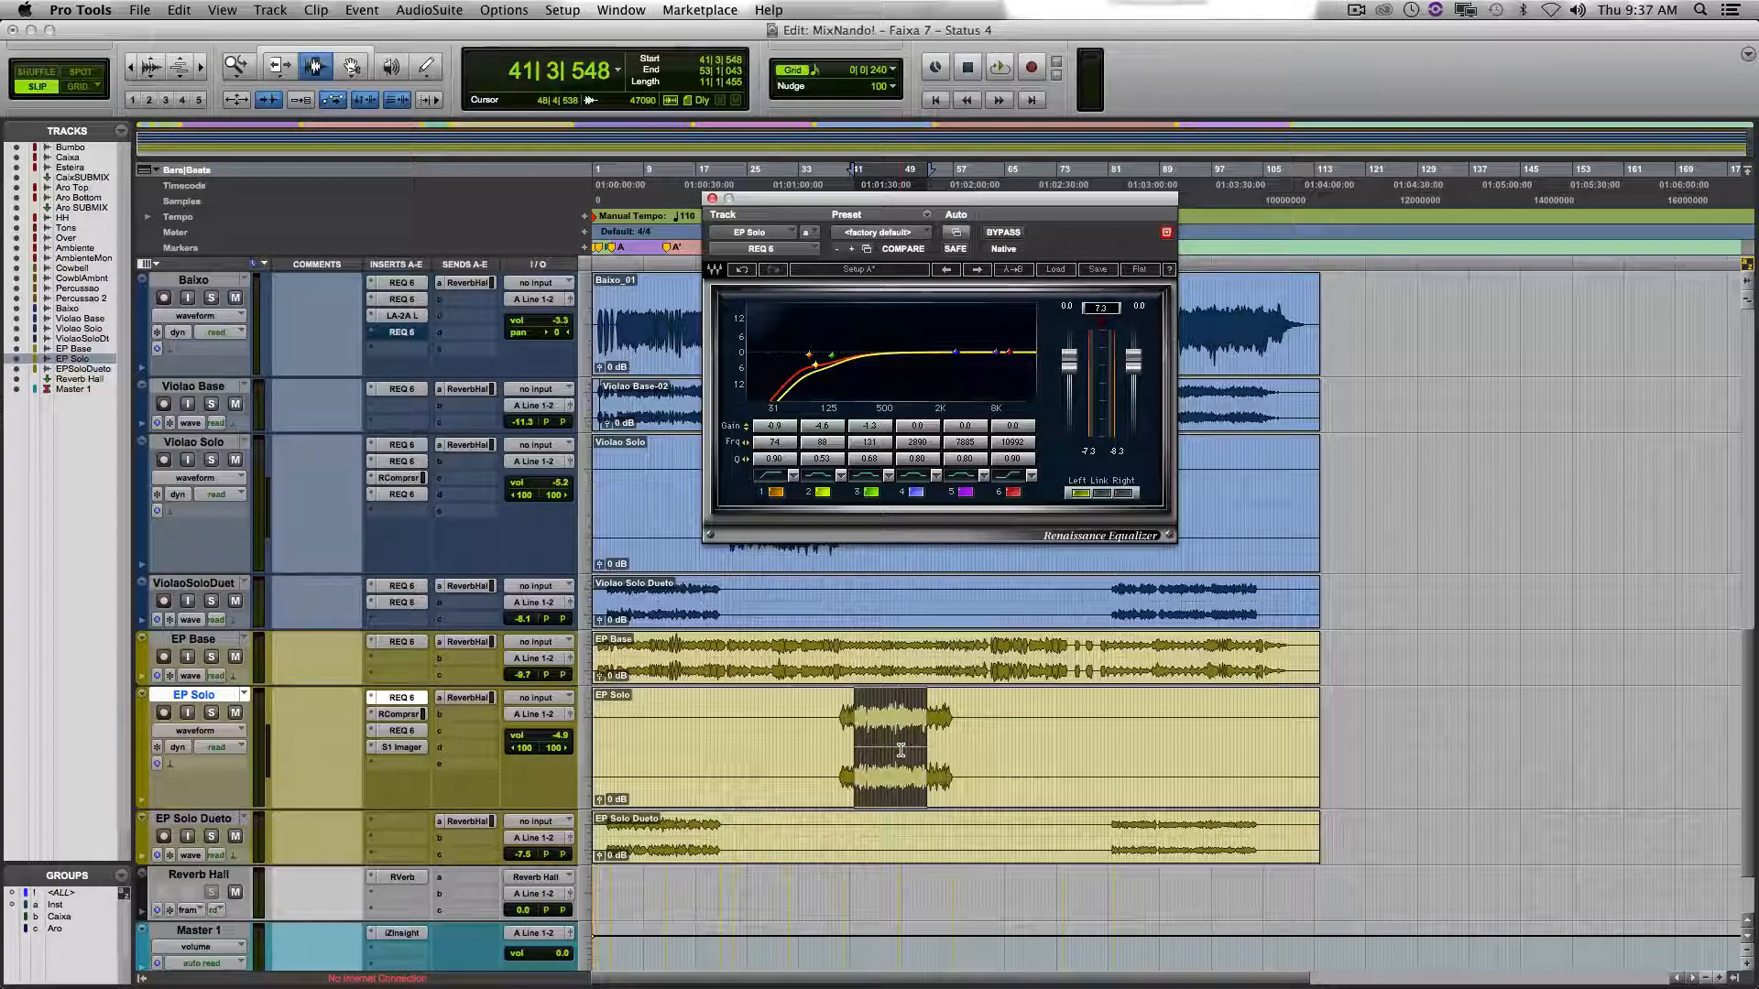
pyautogui.click(1124, 494)
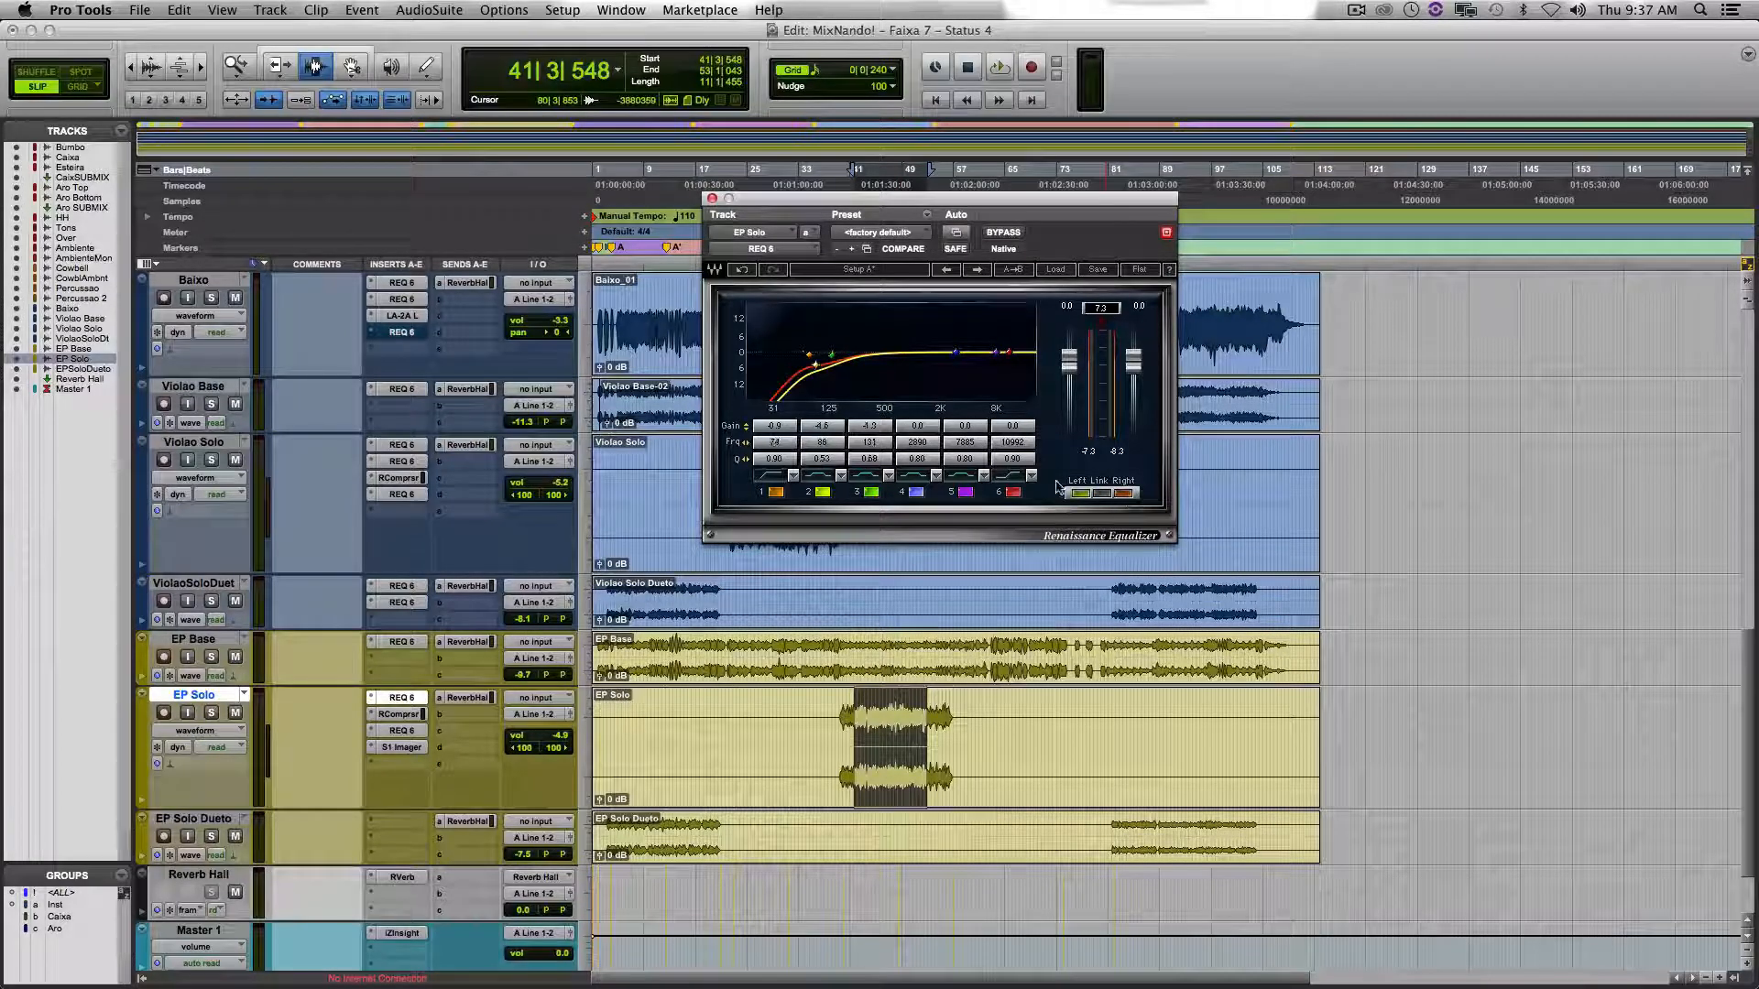
pyautogui.click(398, 716)
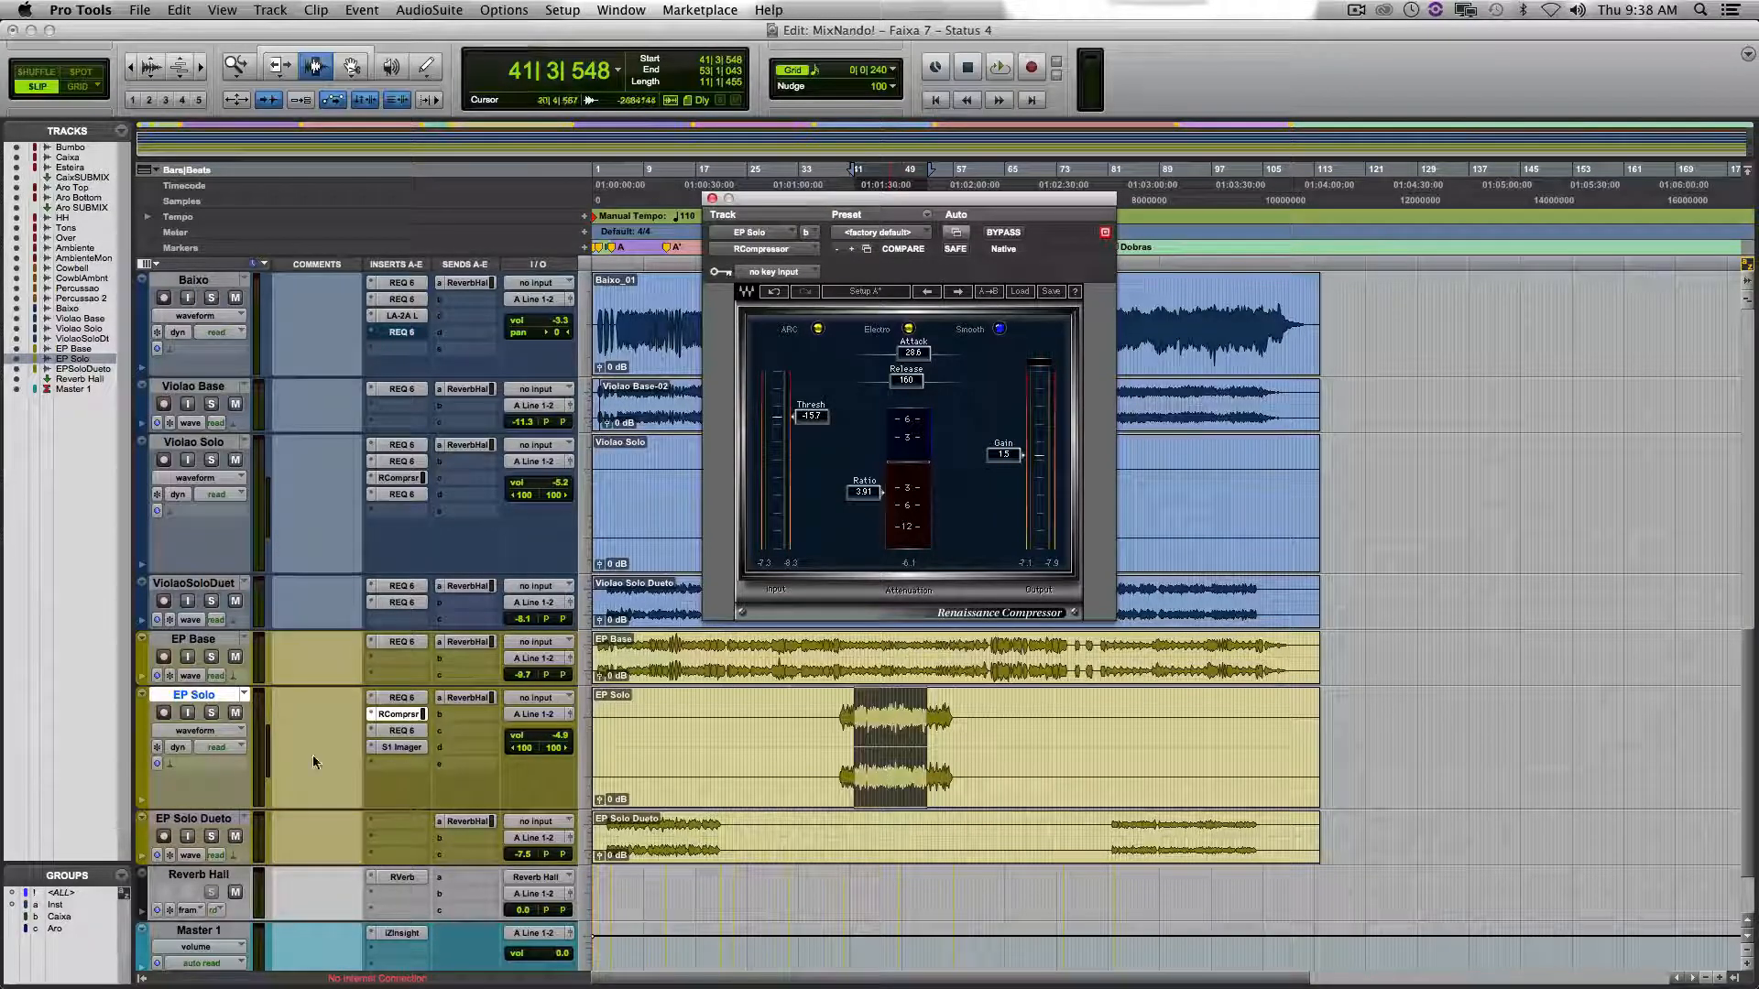
pyautogui.click(394, 733)
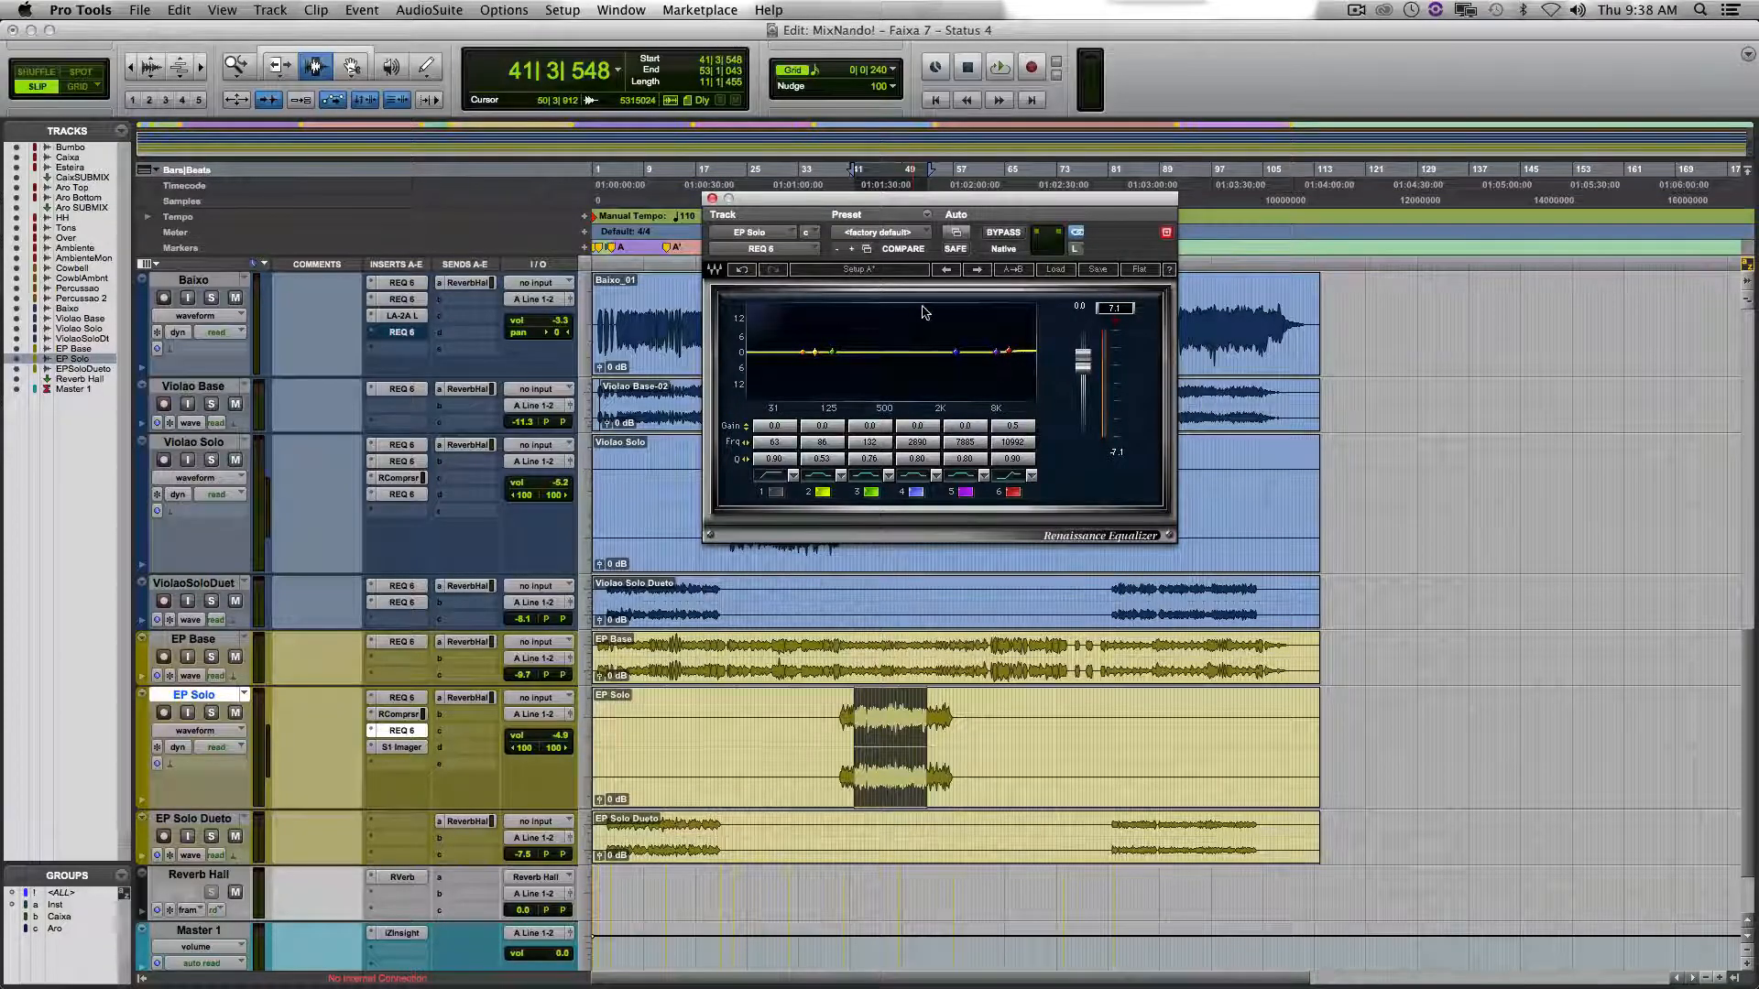
pyautogui.click(711, 199)
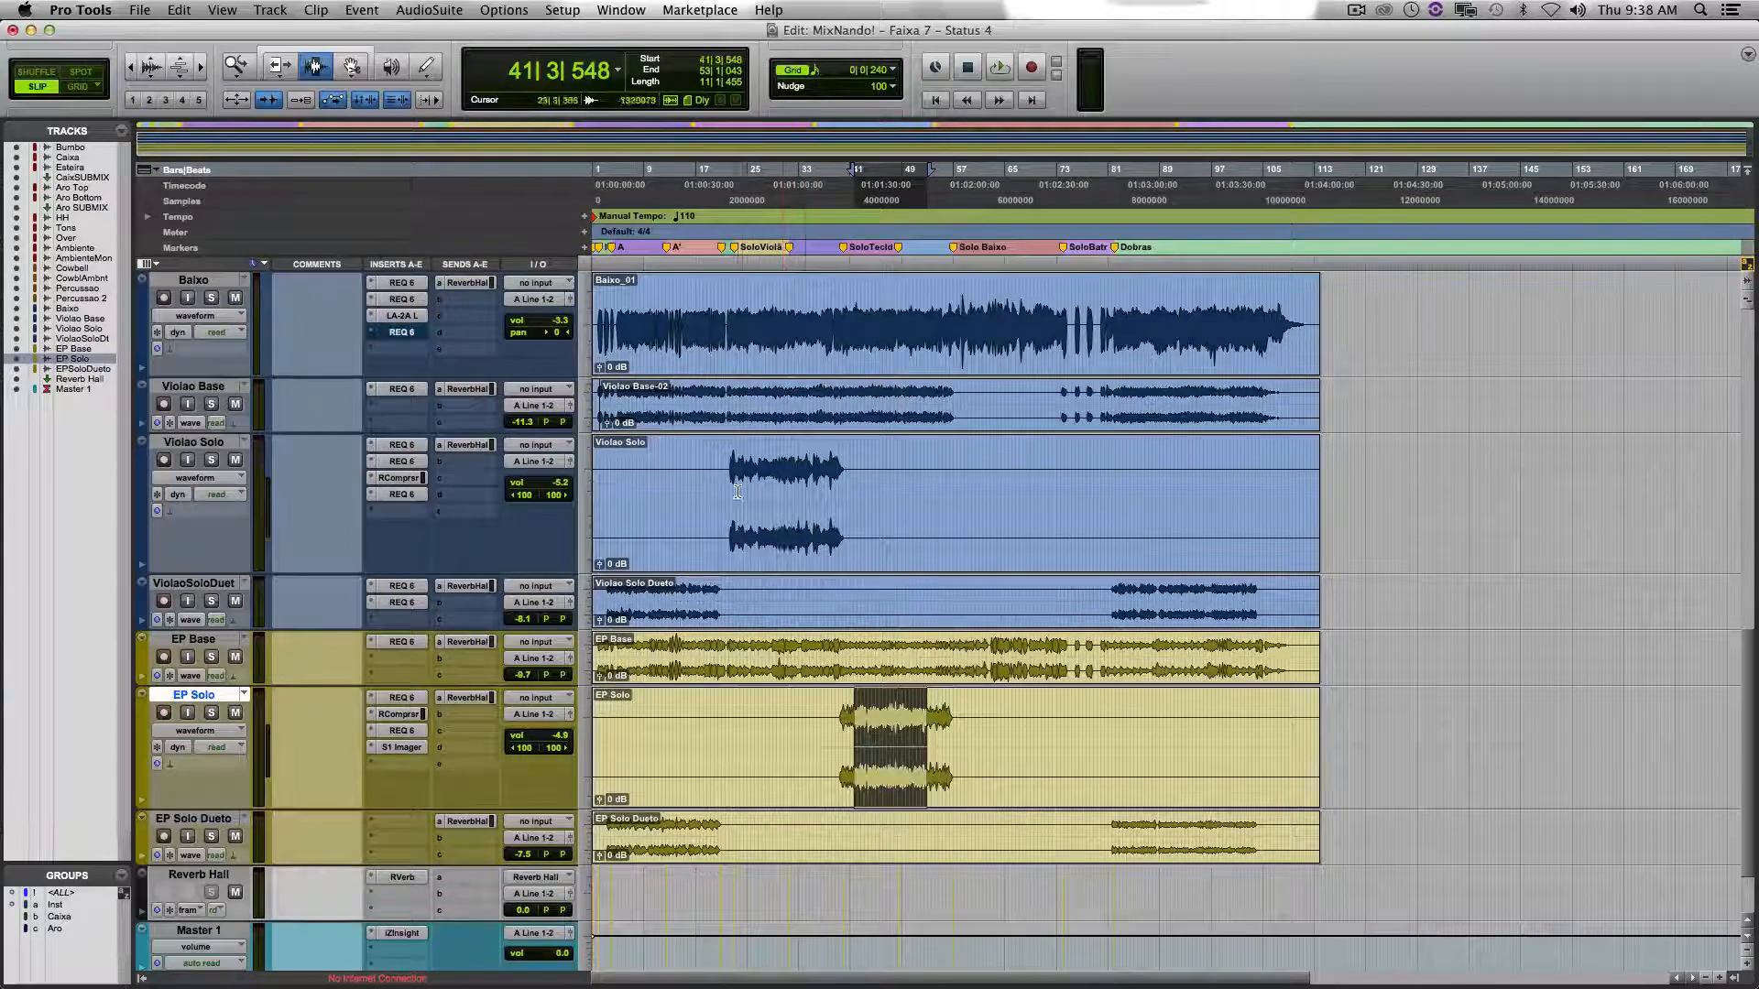
# Place the cursor in the EP Solo clip at bar 41, and switch to Safari to read the comment about snare and tom EQ and compression.
pyautogui.moveTo(731, 513); pyautogui.dragTo(821, 513)
pyautogui.click(854, 735)
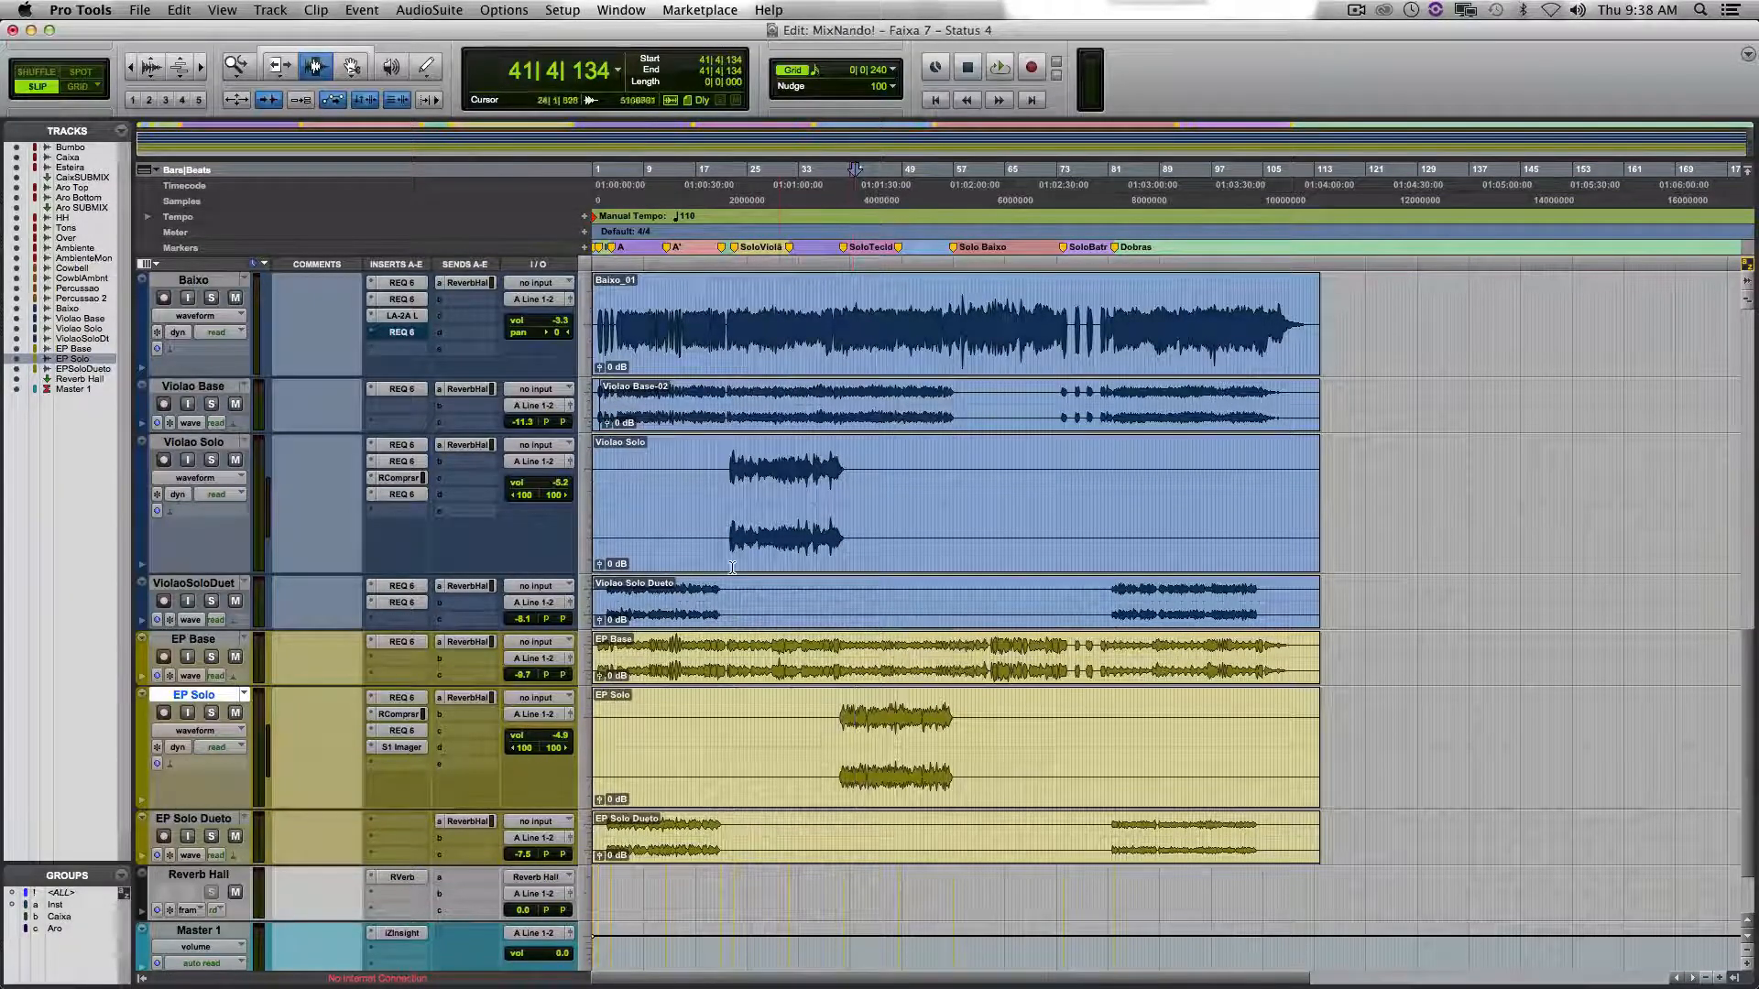
pyautogui.press('super+Tab')
pyautogui.press('super+Tab')
pyautogui.press('super+shift+Tab')
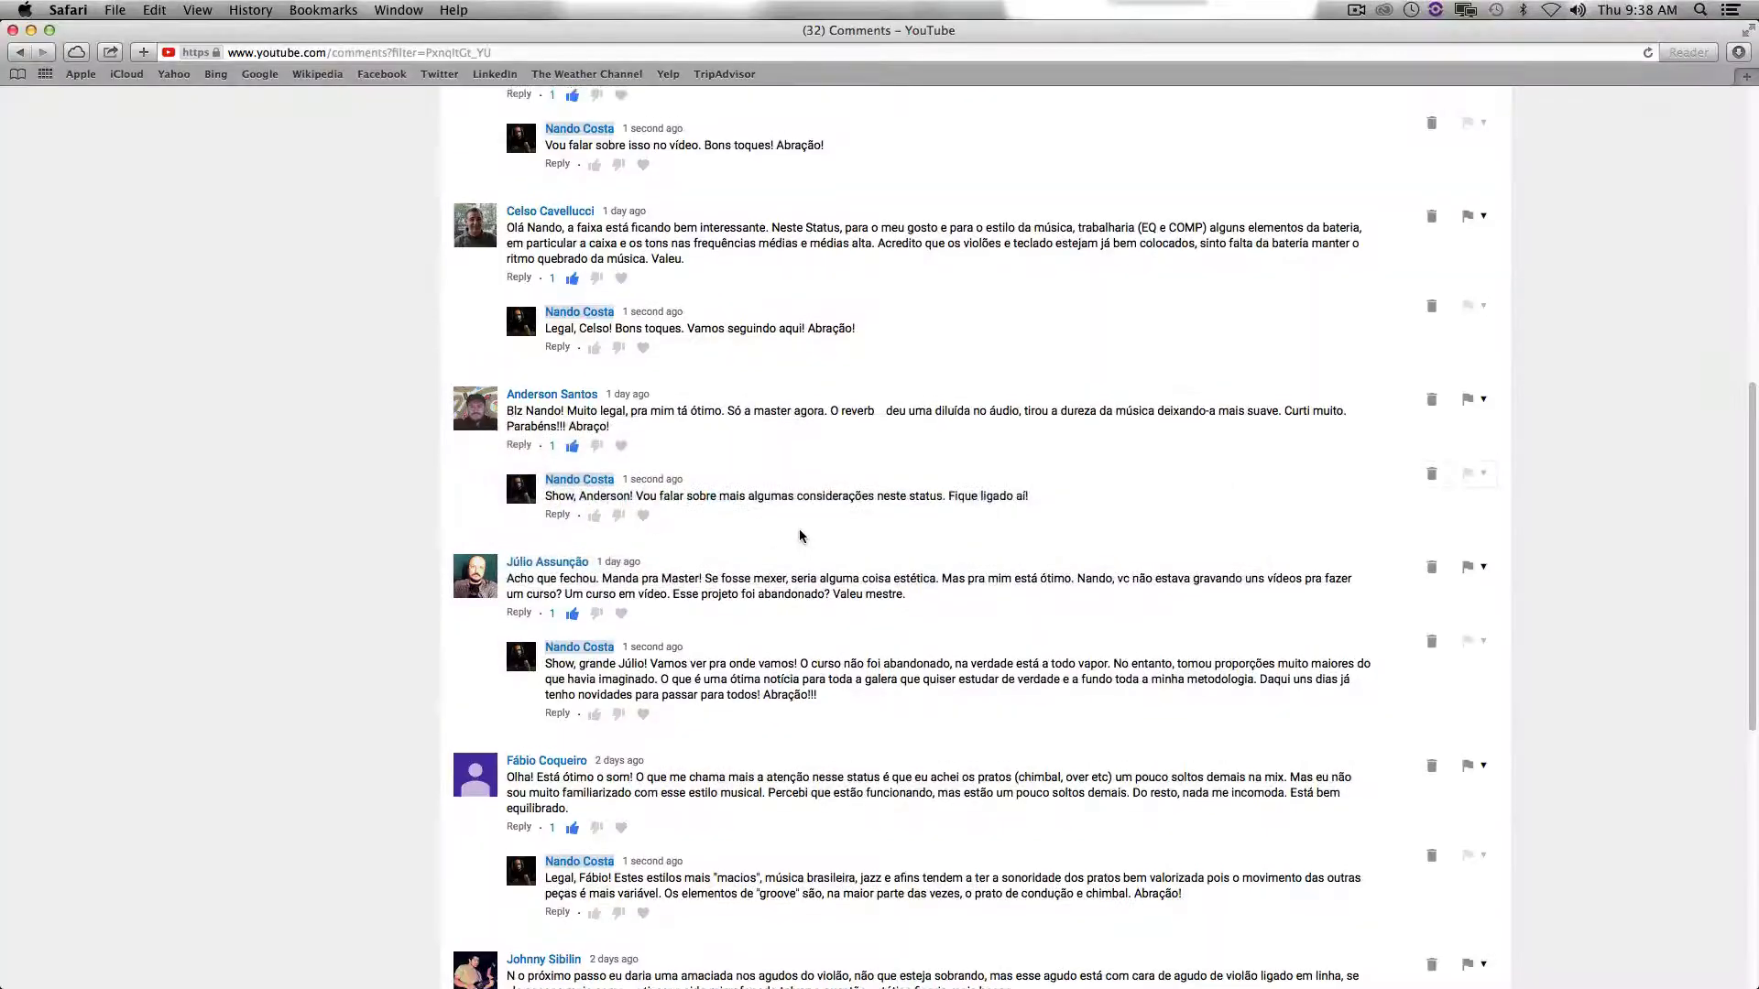
pyautogui.scroll(2, 798, 529)
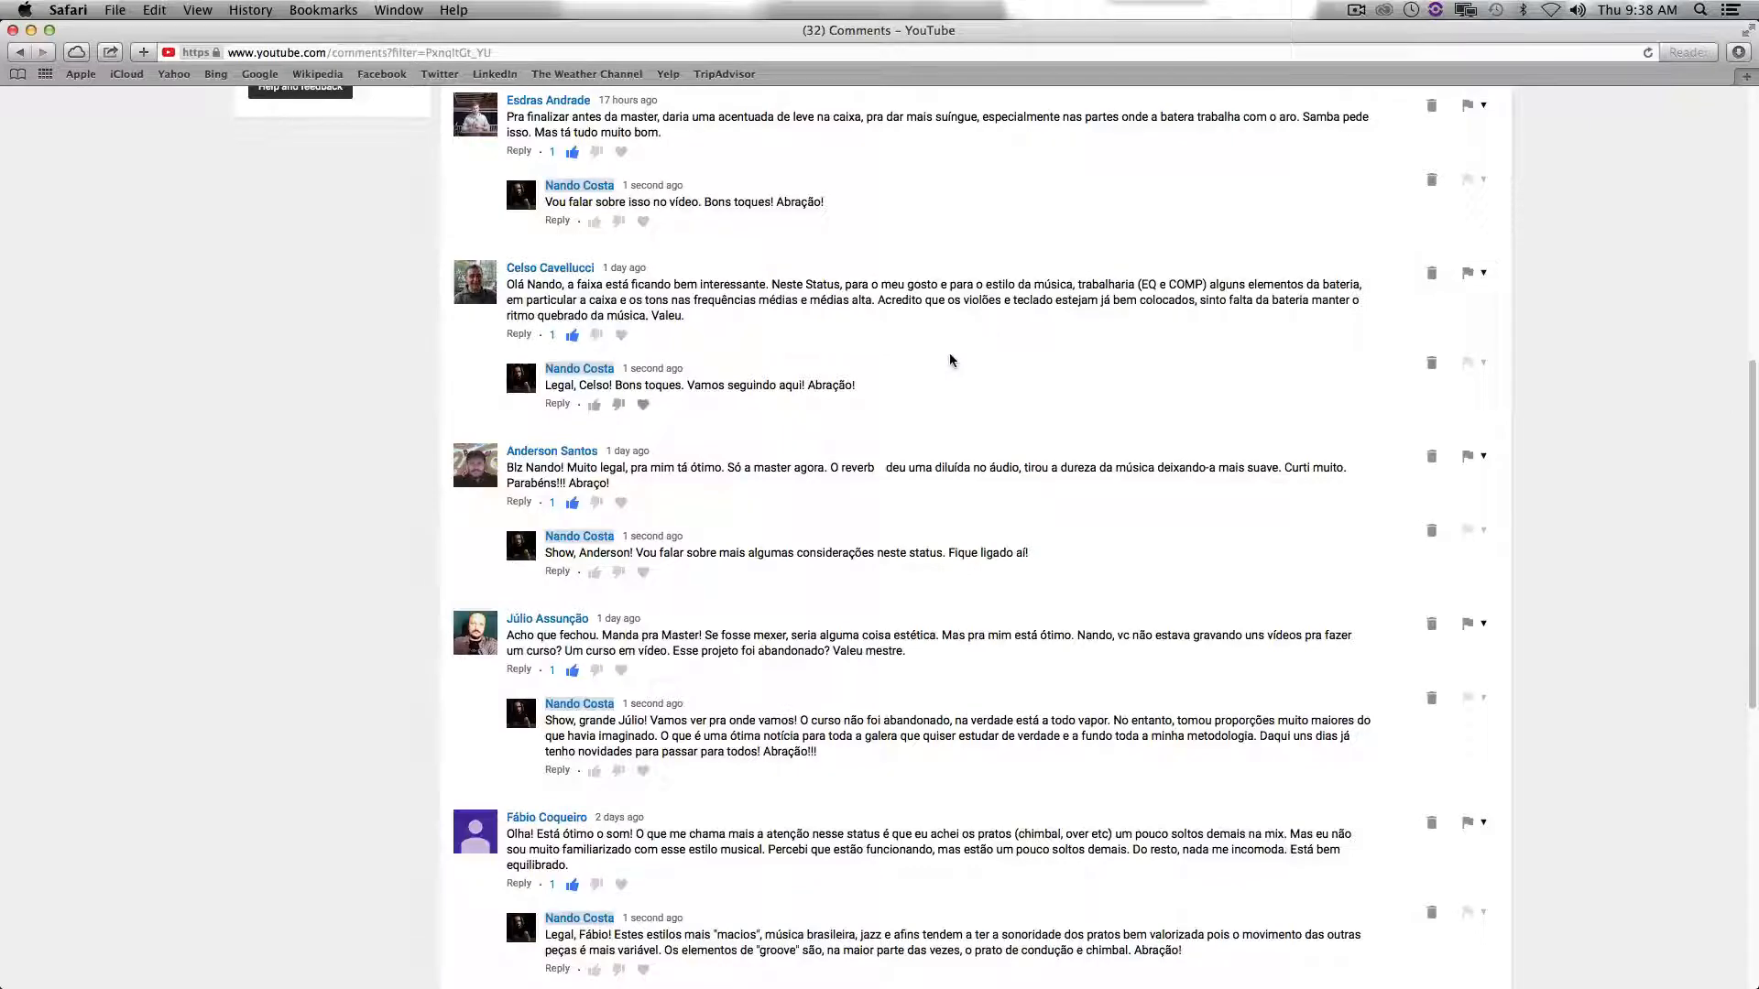
pyautogui.scroll(1, 1046, 353)
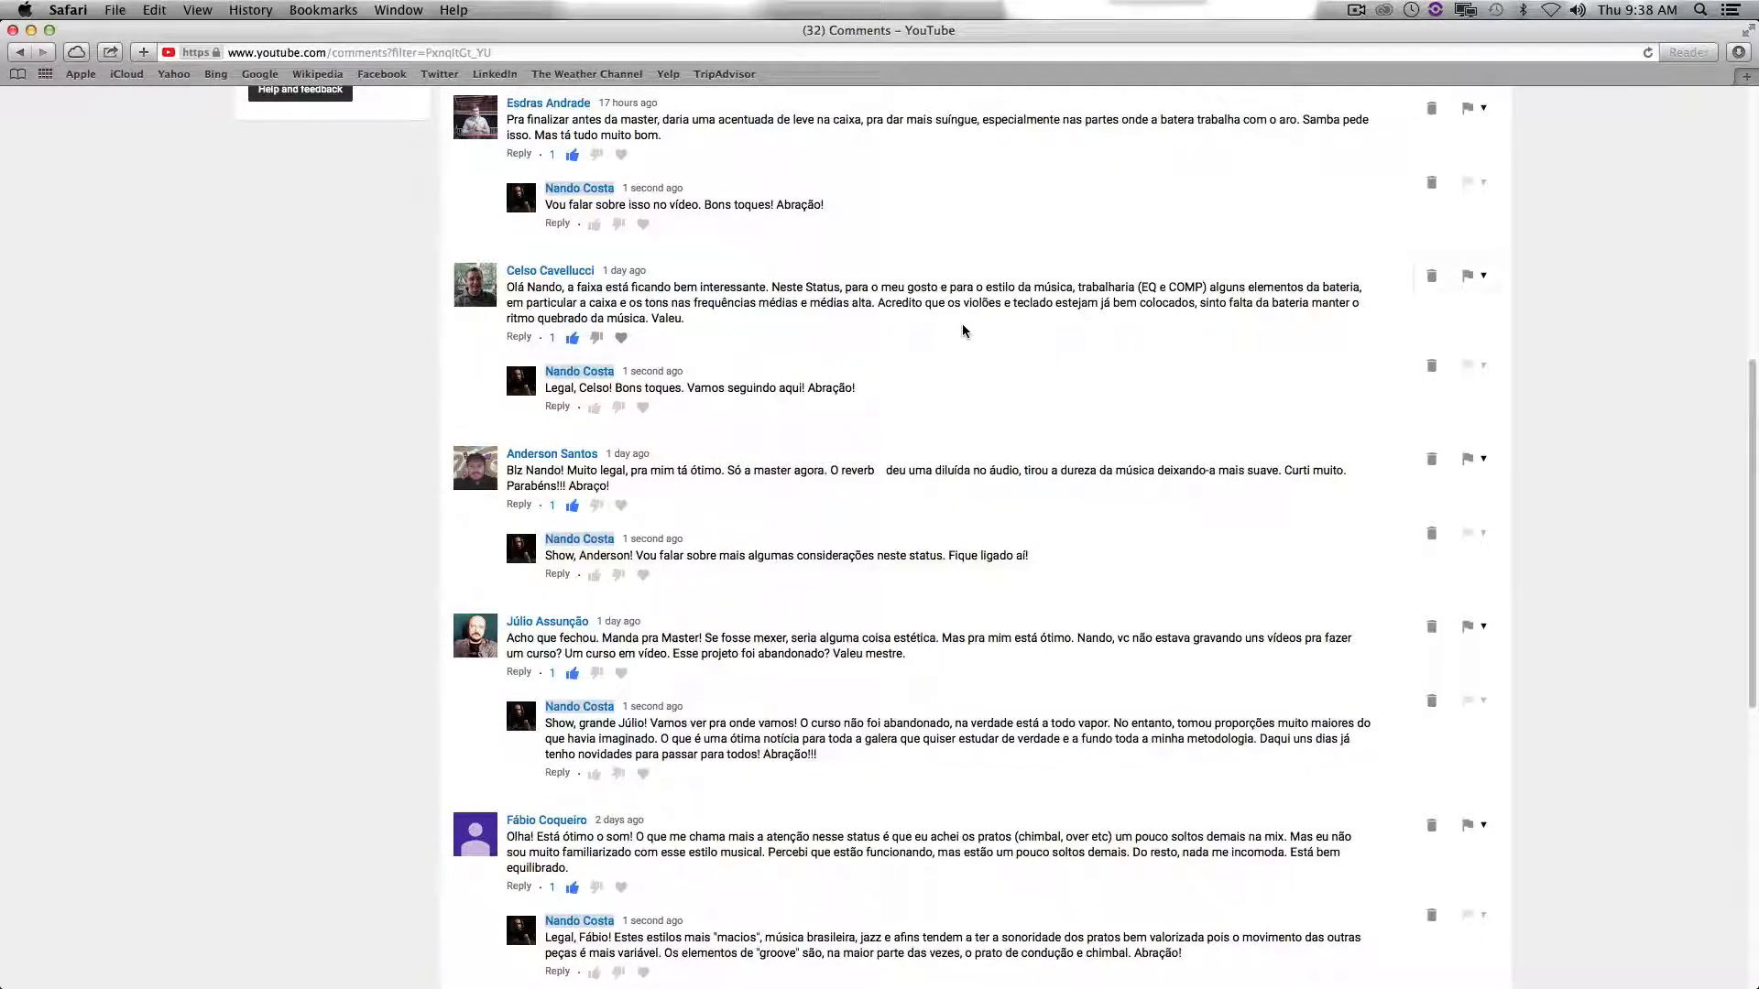
# Switch to Pro Tools, enlarge the Tons track, and place the cursor near the start of its clip in bar 1.
pyautogui.press('super+Tab')
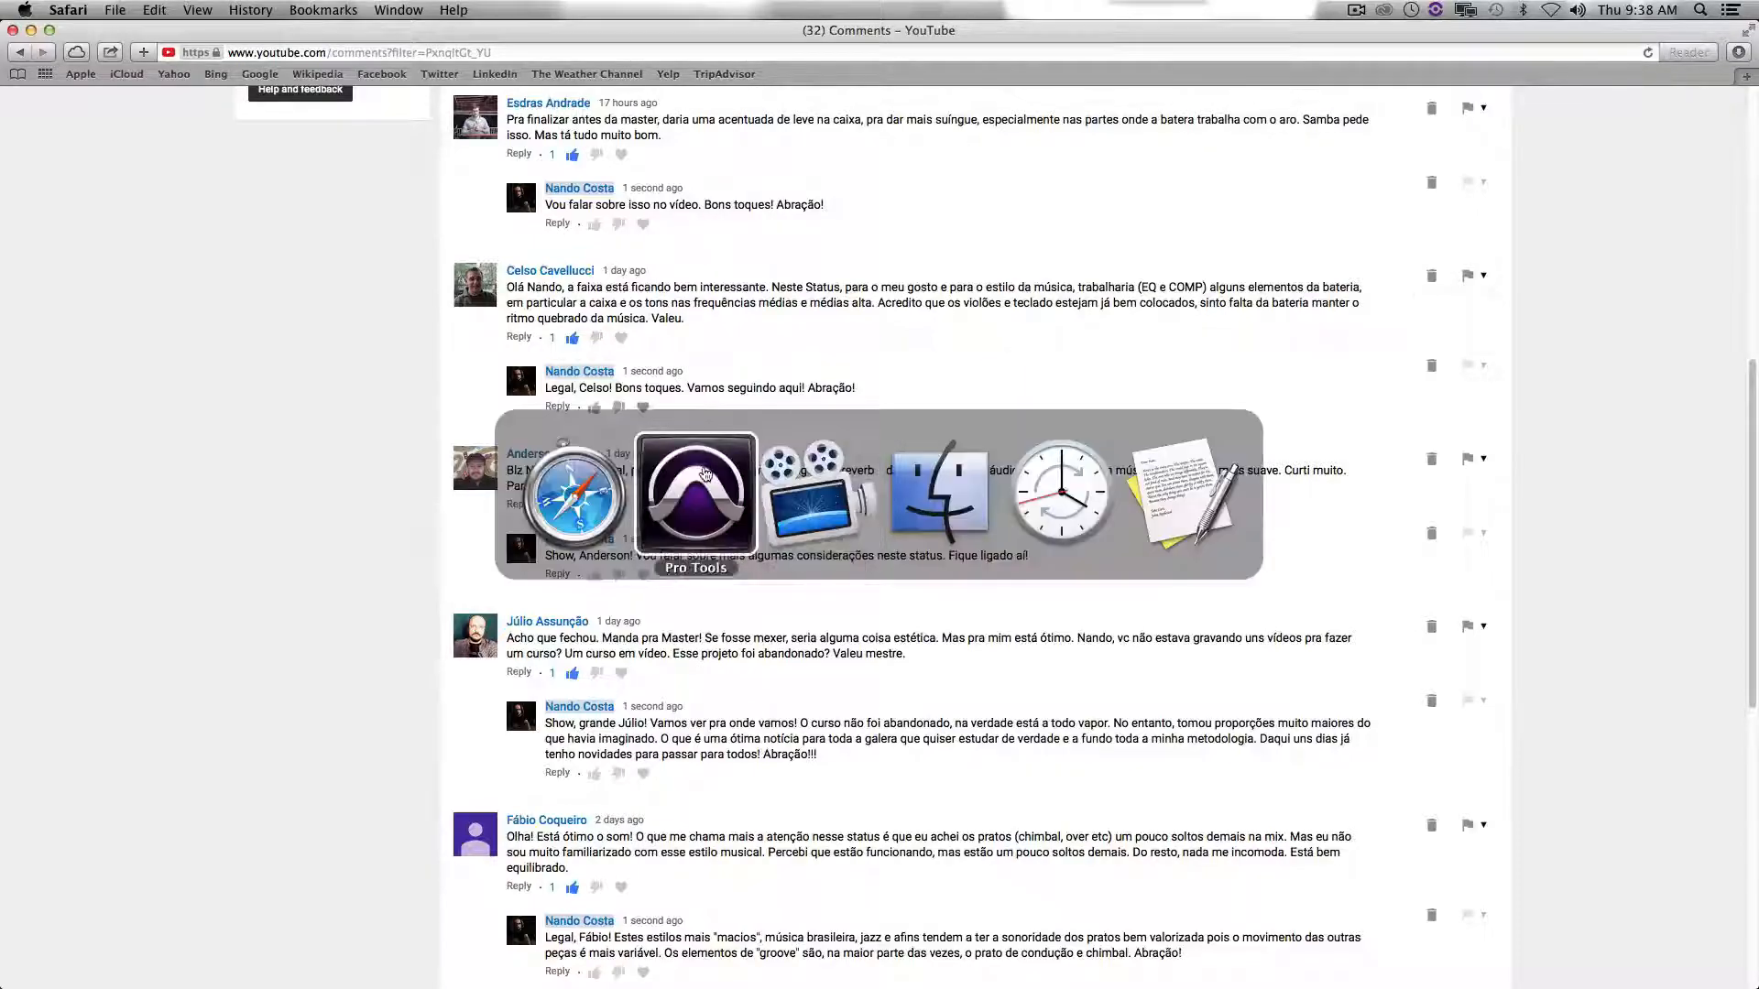
pyautogui.scroll(2, 916, 495)
pyautogui.scroll(2, 875, 502)
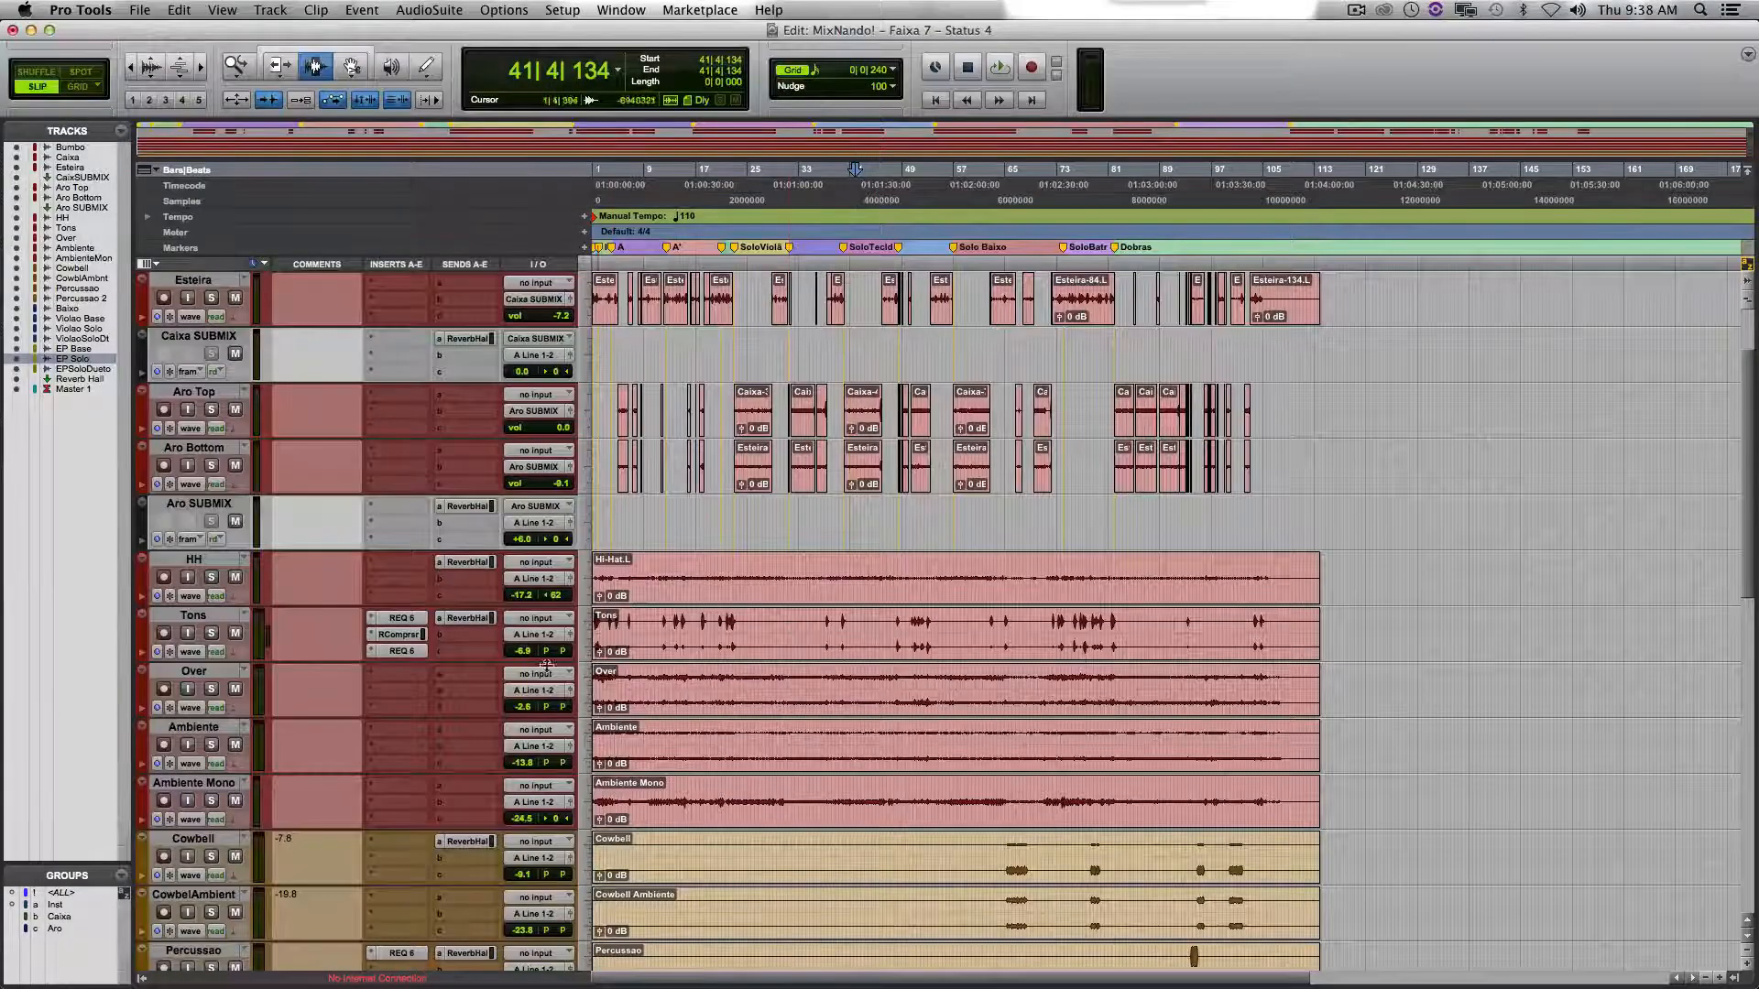
pyautogui.moveTo(431, 663); pyautogui.dragTo(432, 713)
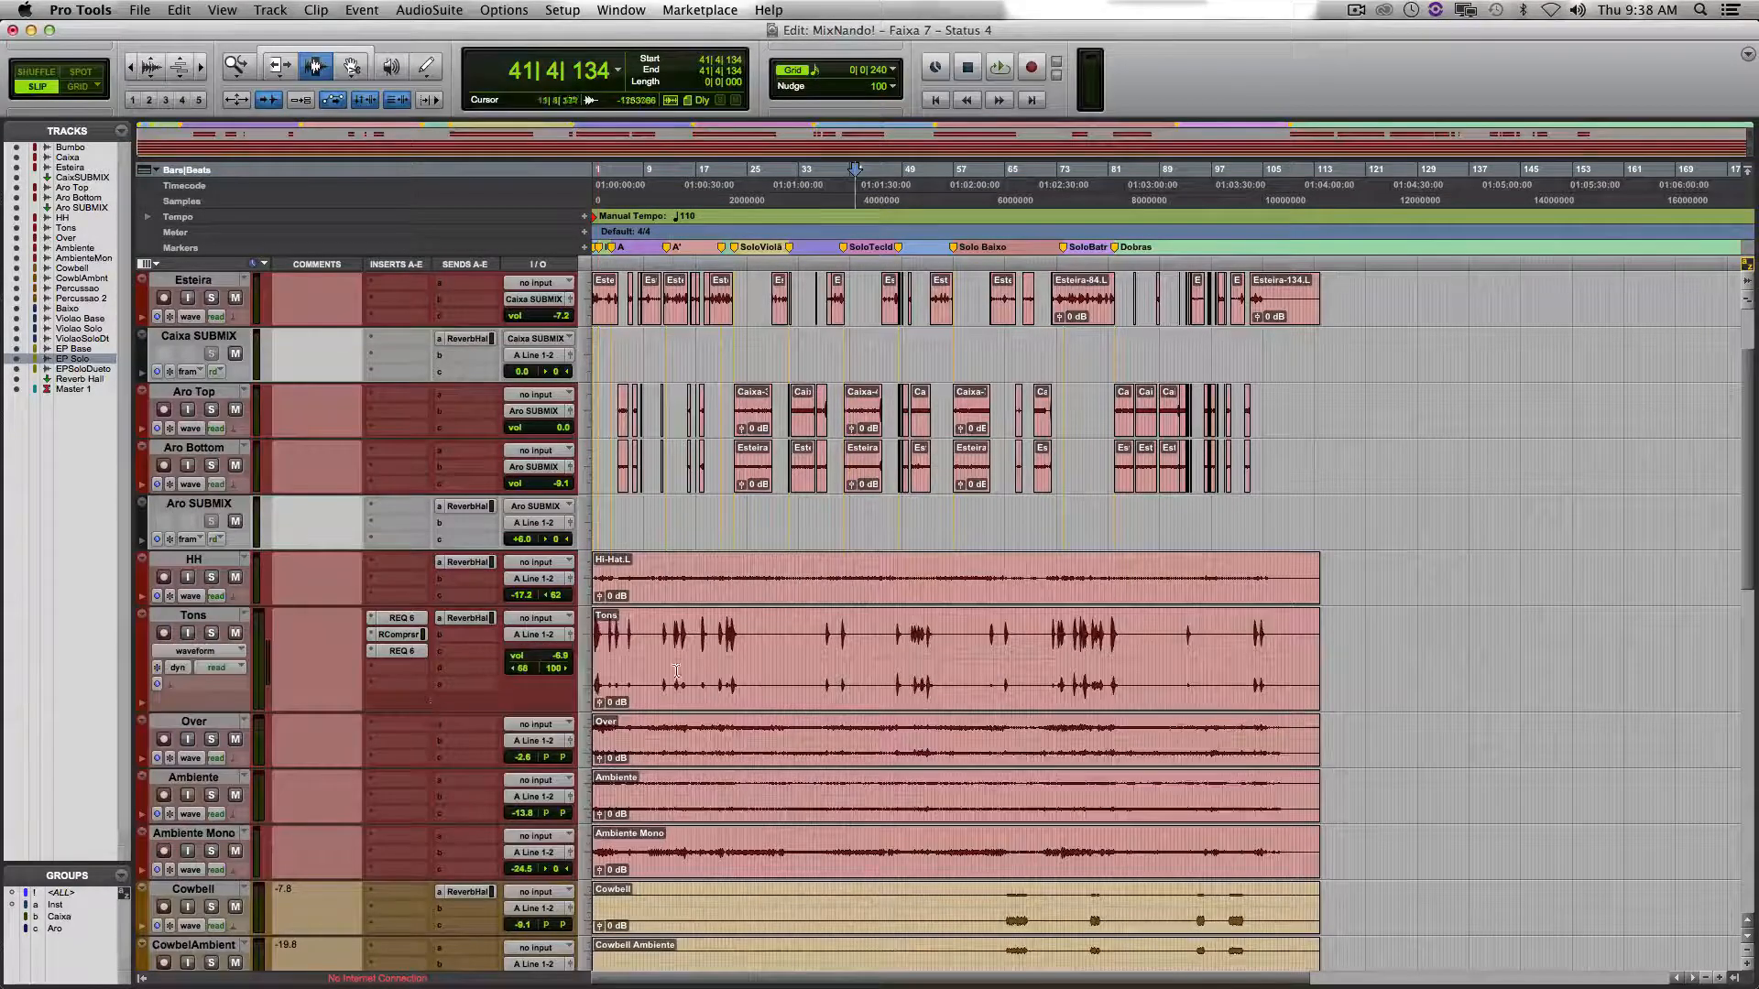
pyautogui.click(596, 638)
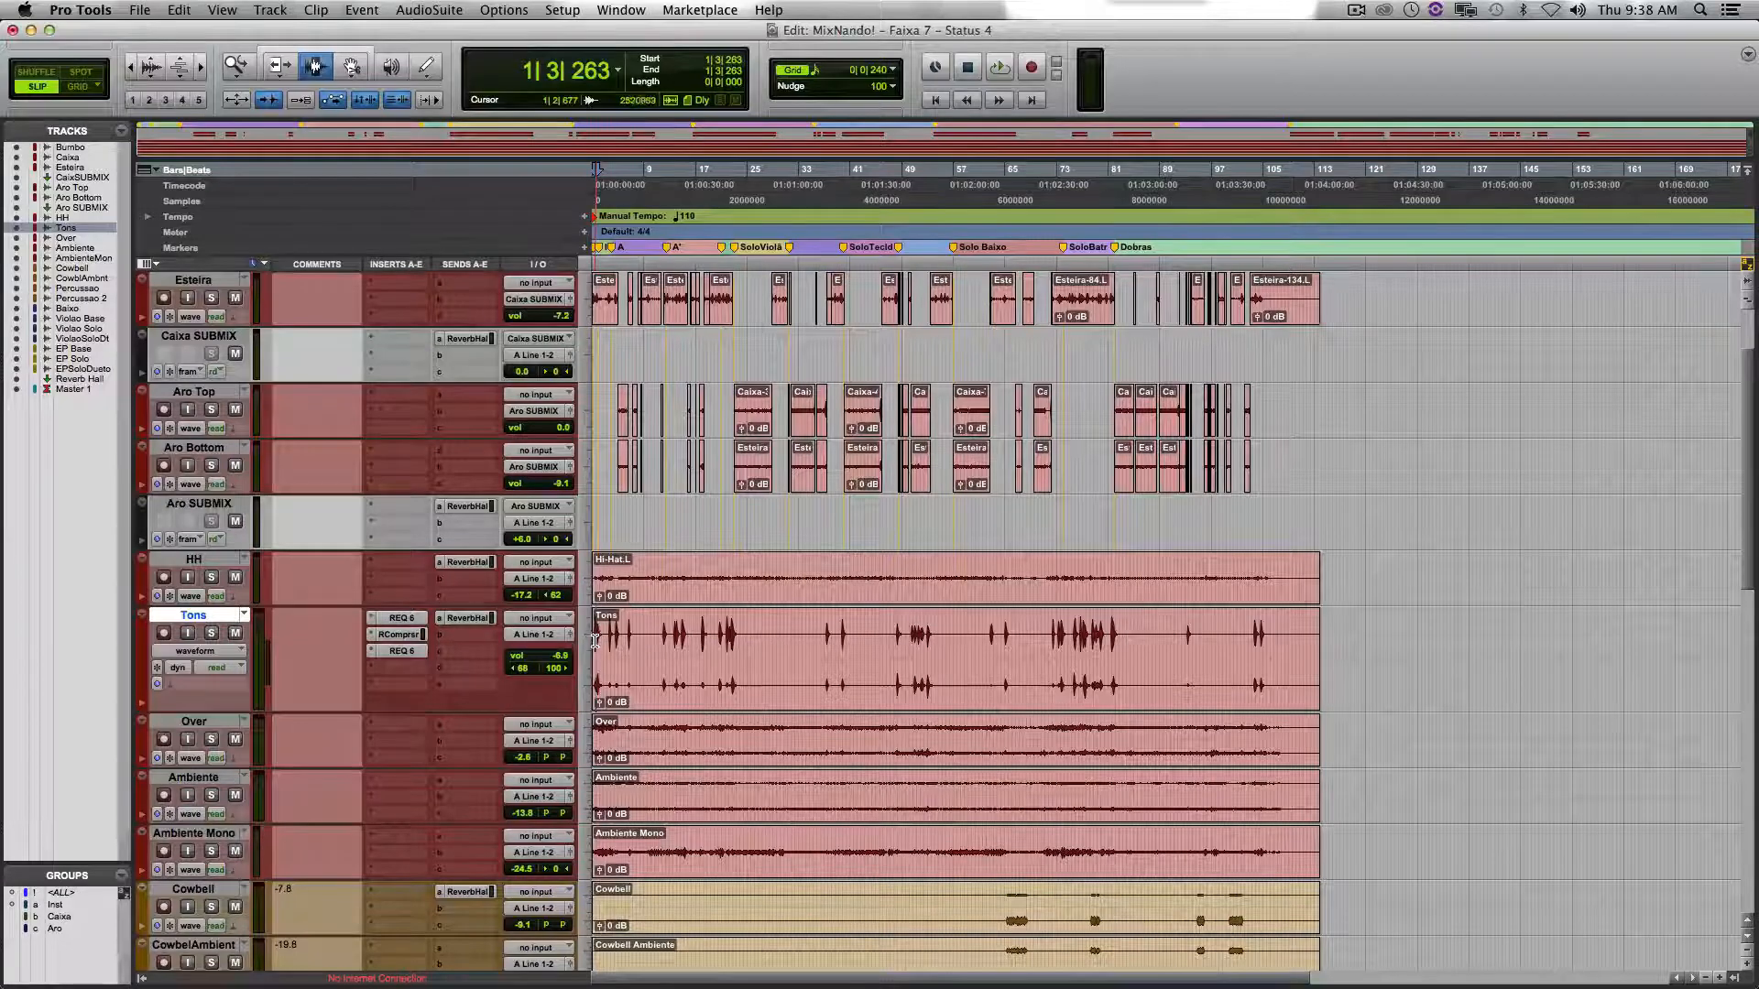
# Examine the Tons track's two REQ 6 equalizers, RCompressor and reverb send, and close their windows.
pyautogui.click(402, 650)
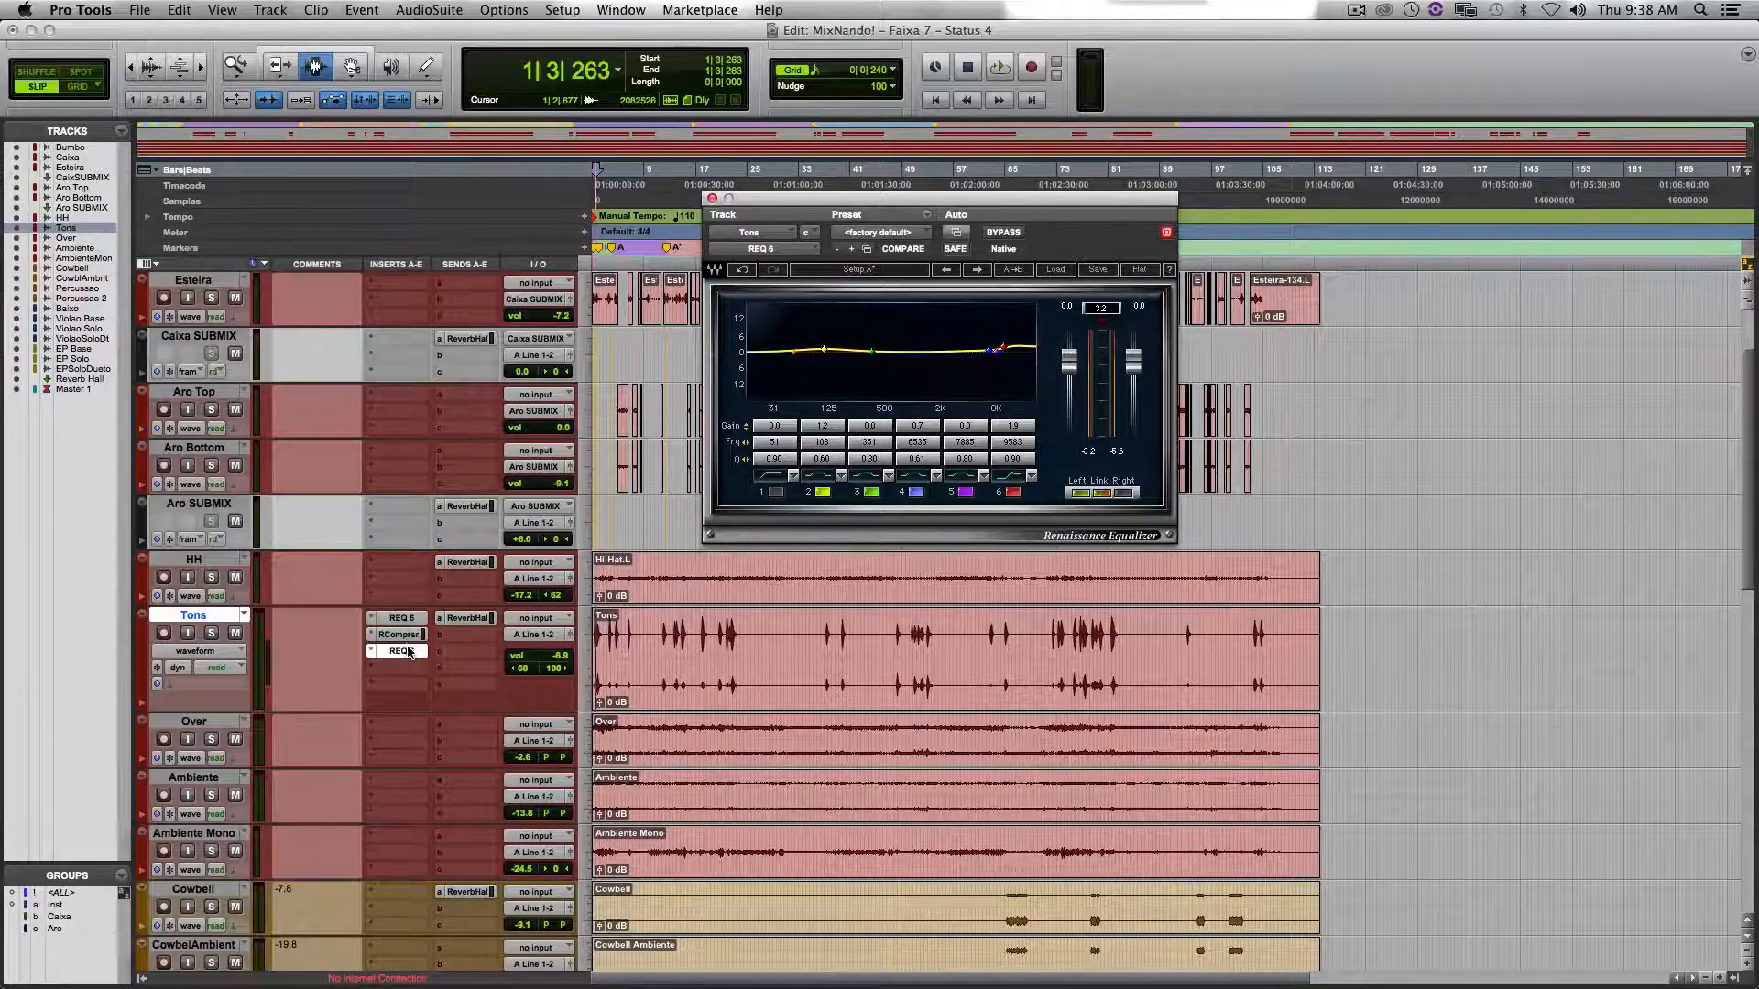
pyautogui.click(403, 635)
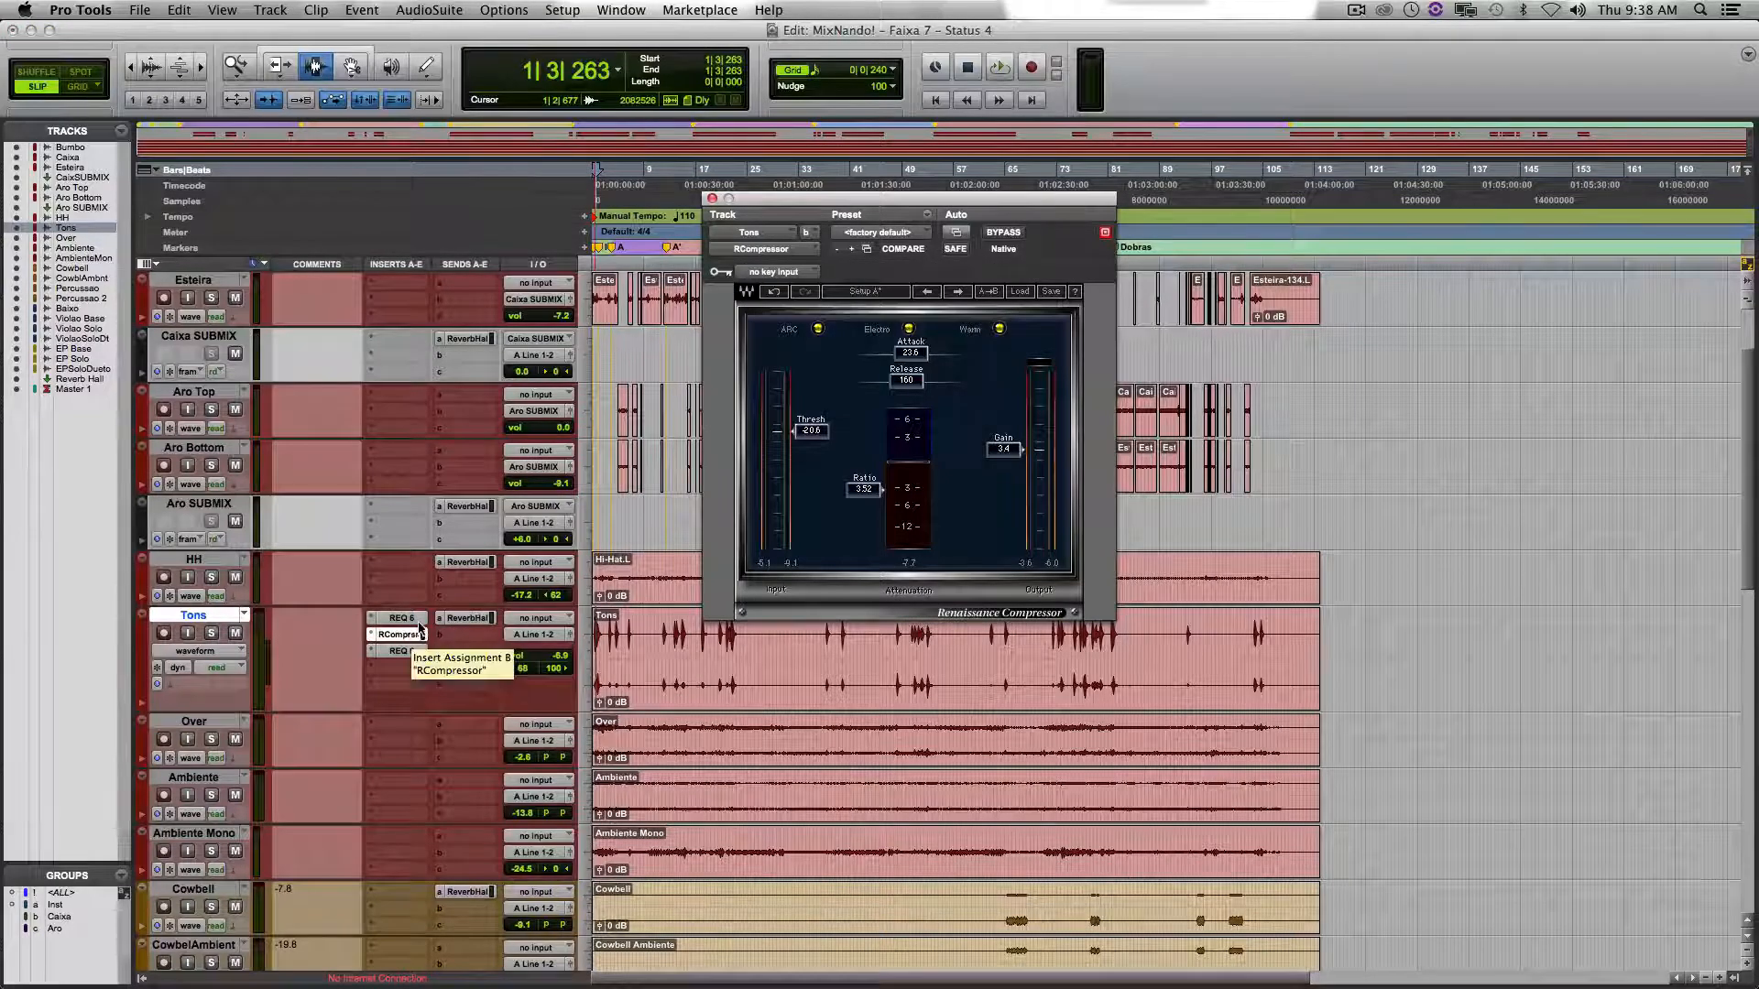
pyautogui.click(401, 619)
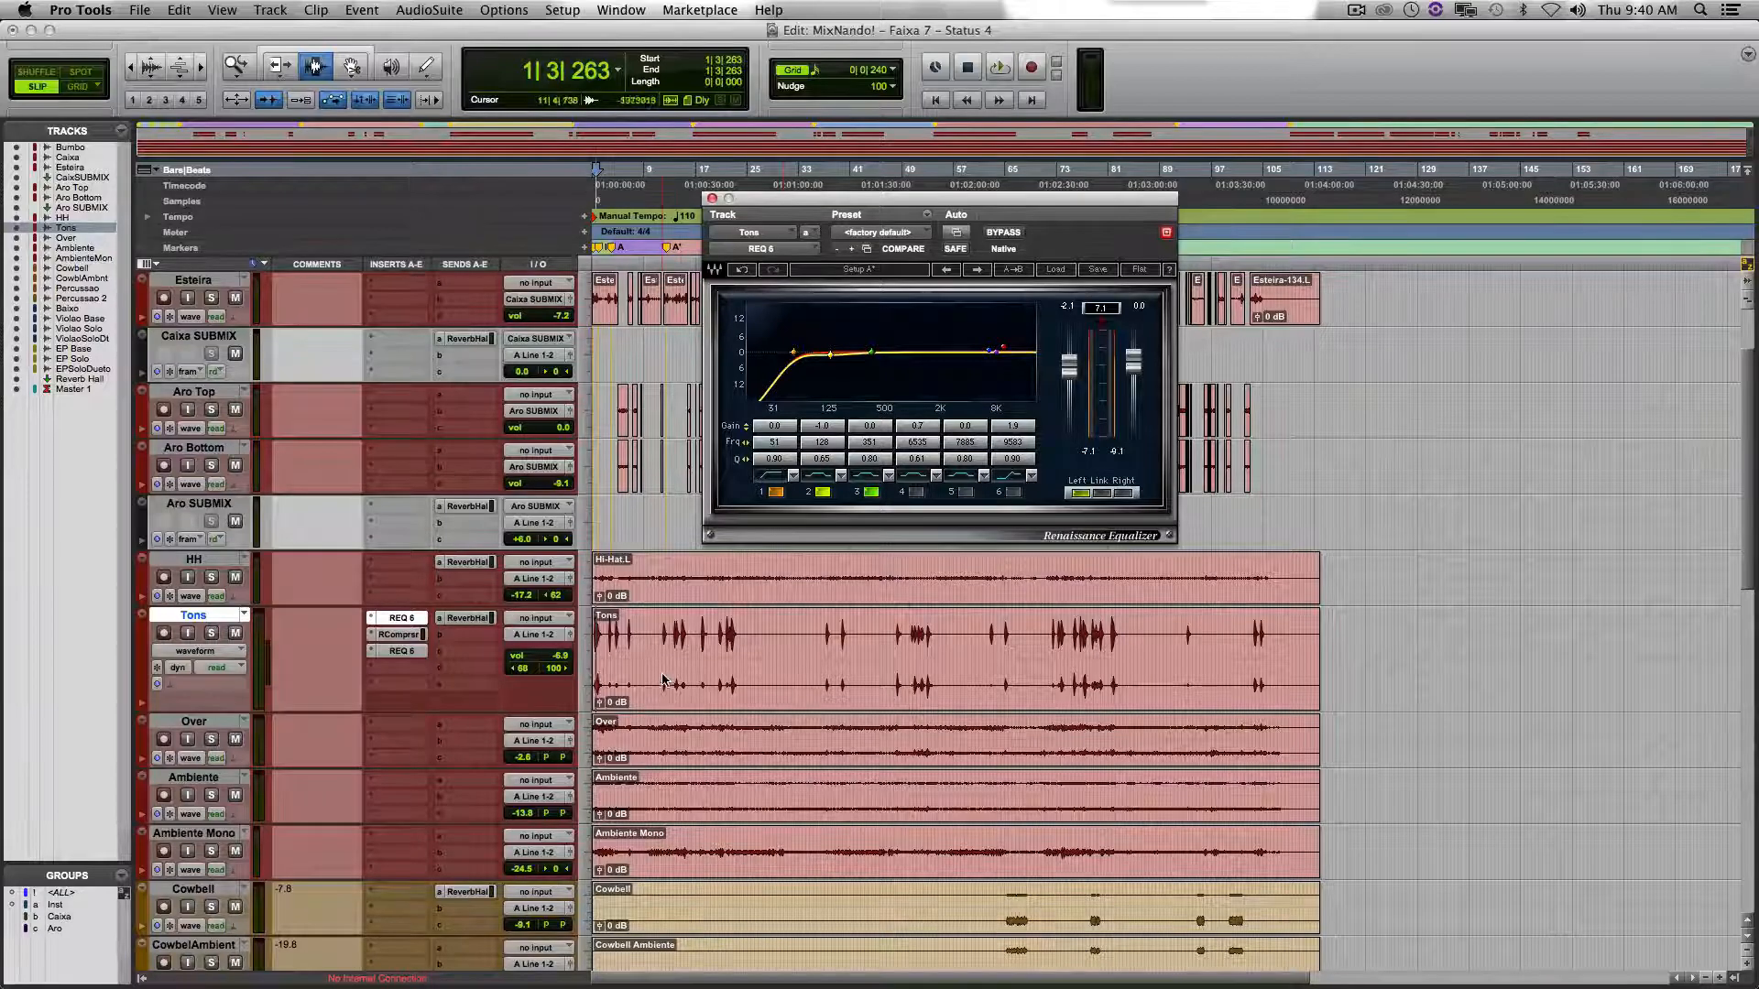
pyautogui.click(472, 621)
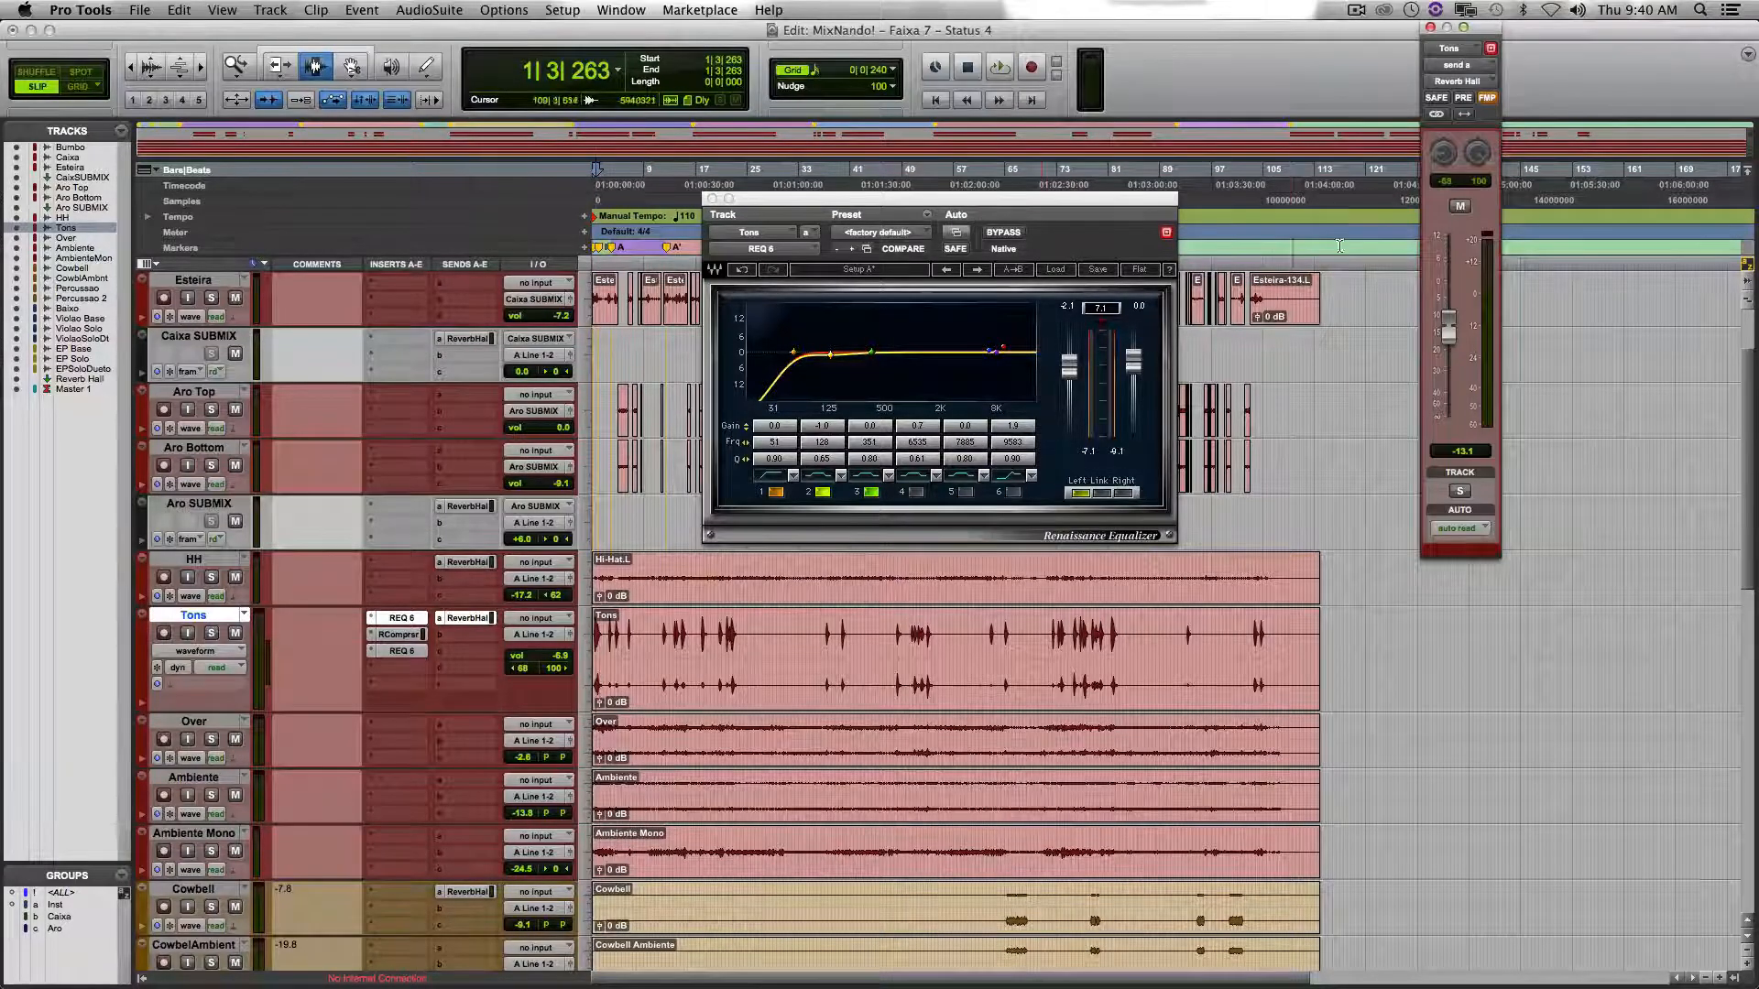
pyautogui.click(1428, 28)
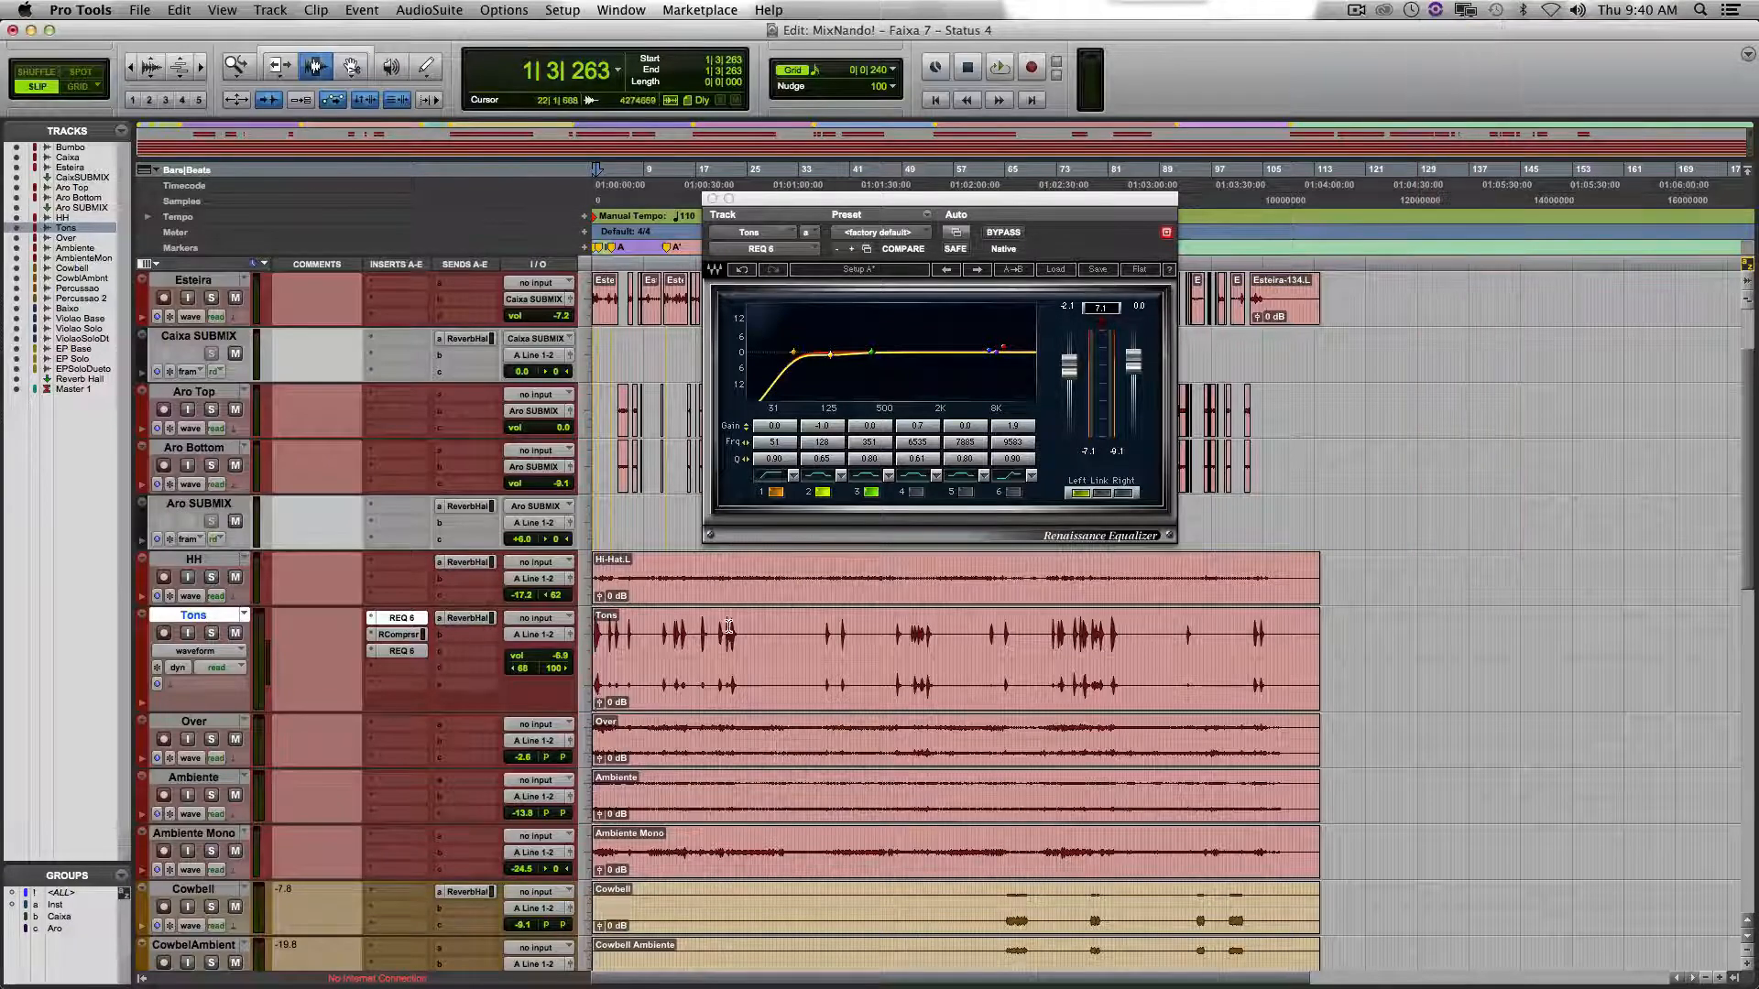
pyautogui.click(712, 200)
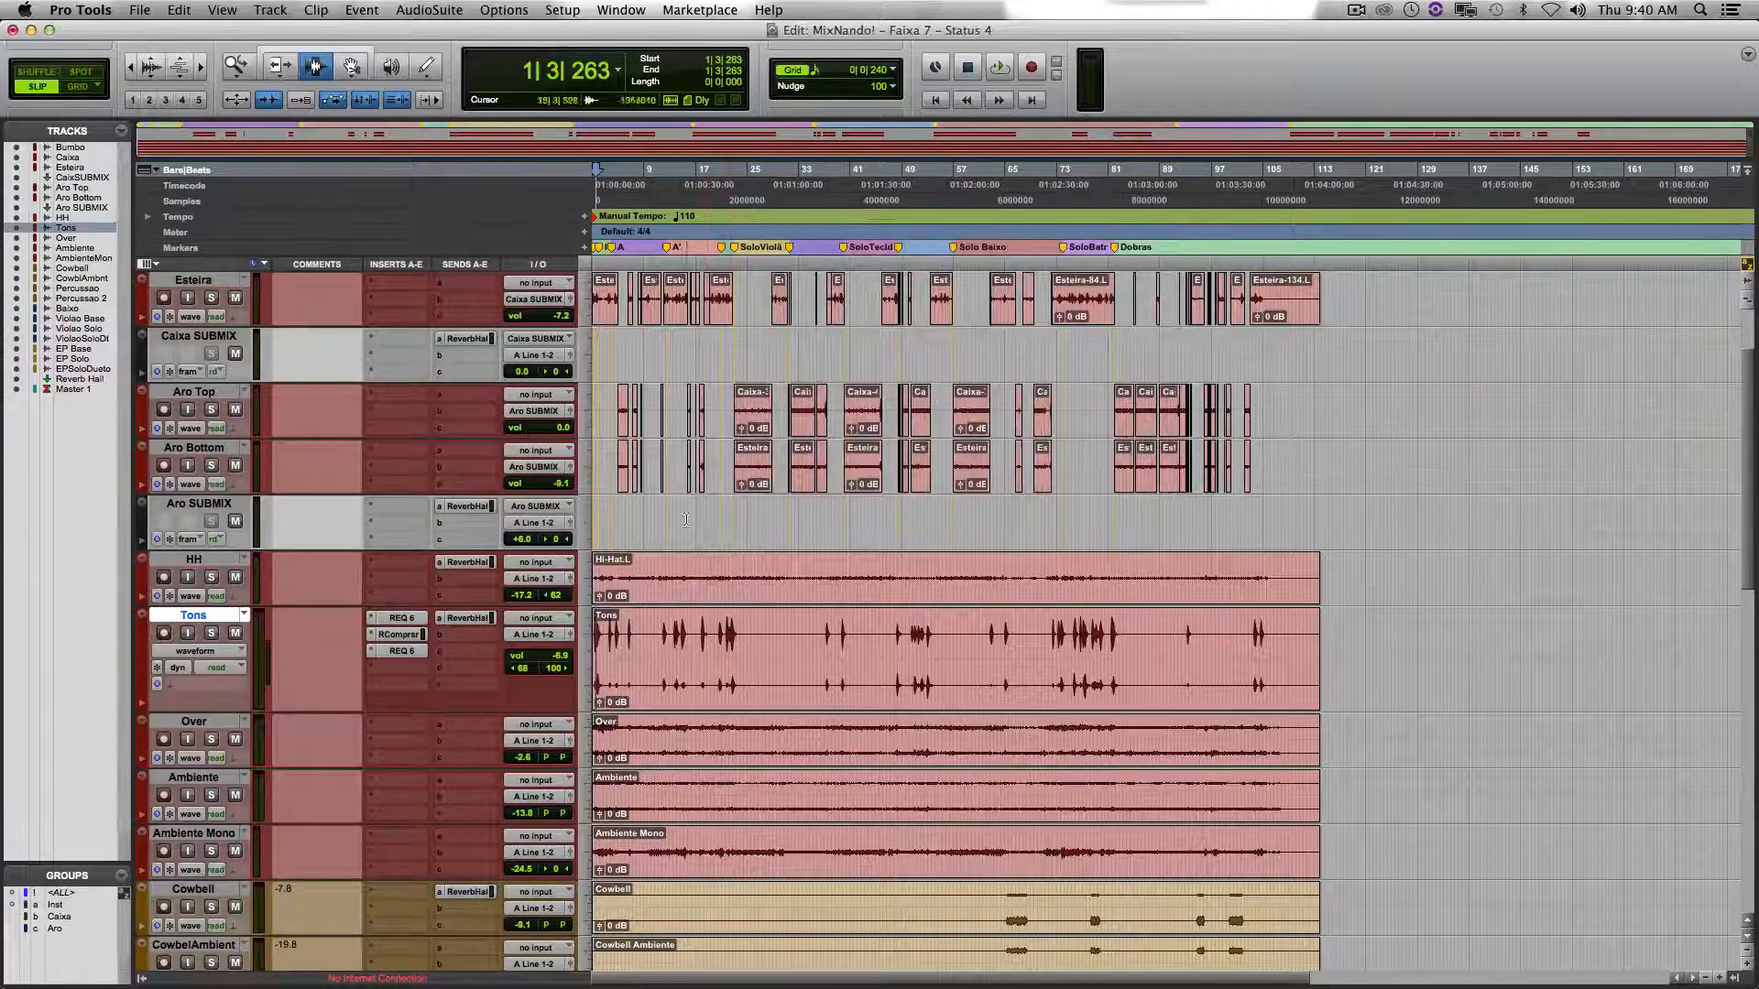
# Switch to Safari, read the newest comments about the snare rim, keyboard solo and drums, and return to Pro Tools.
pyautogui.press('super+Tab')
pyautogui.scroll(5, 814, 639)
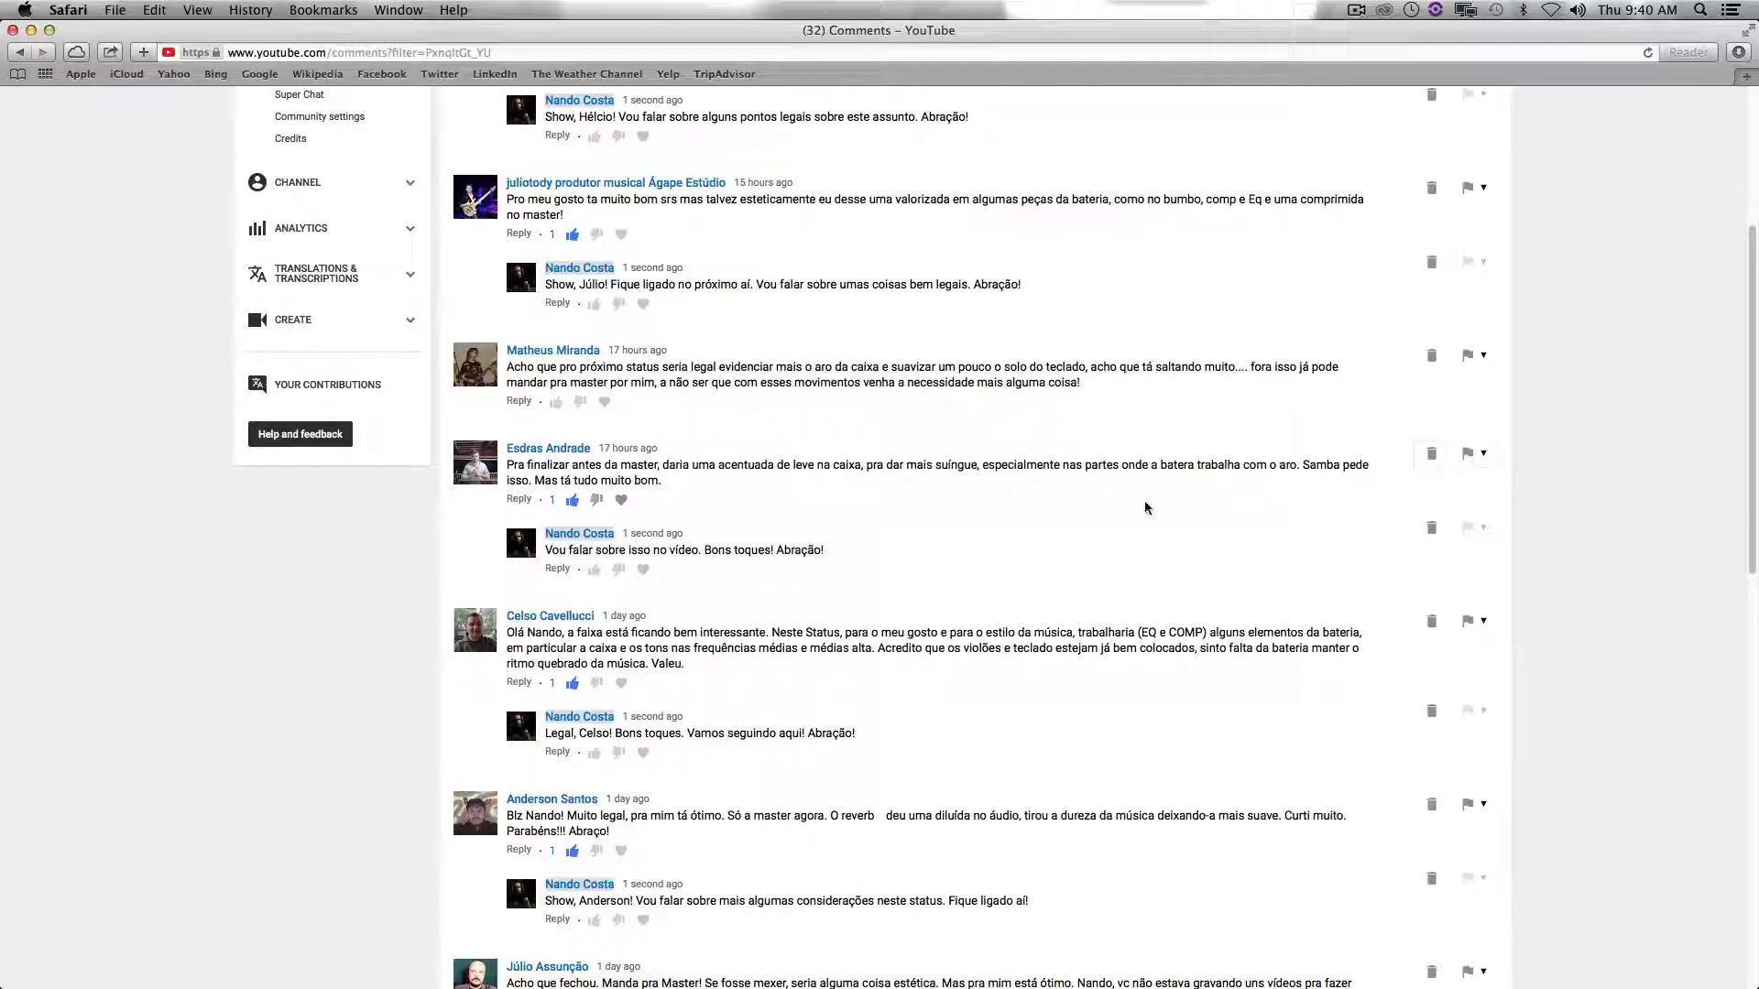
pyautogui.scroll(3, 975, 489)
pyautogui.scroll(3, 975, 489)
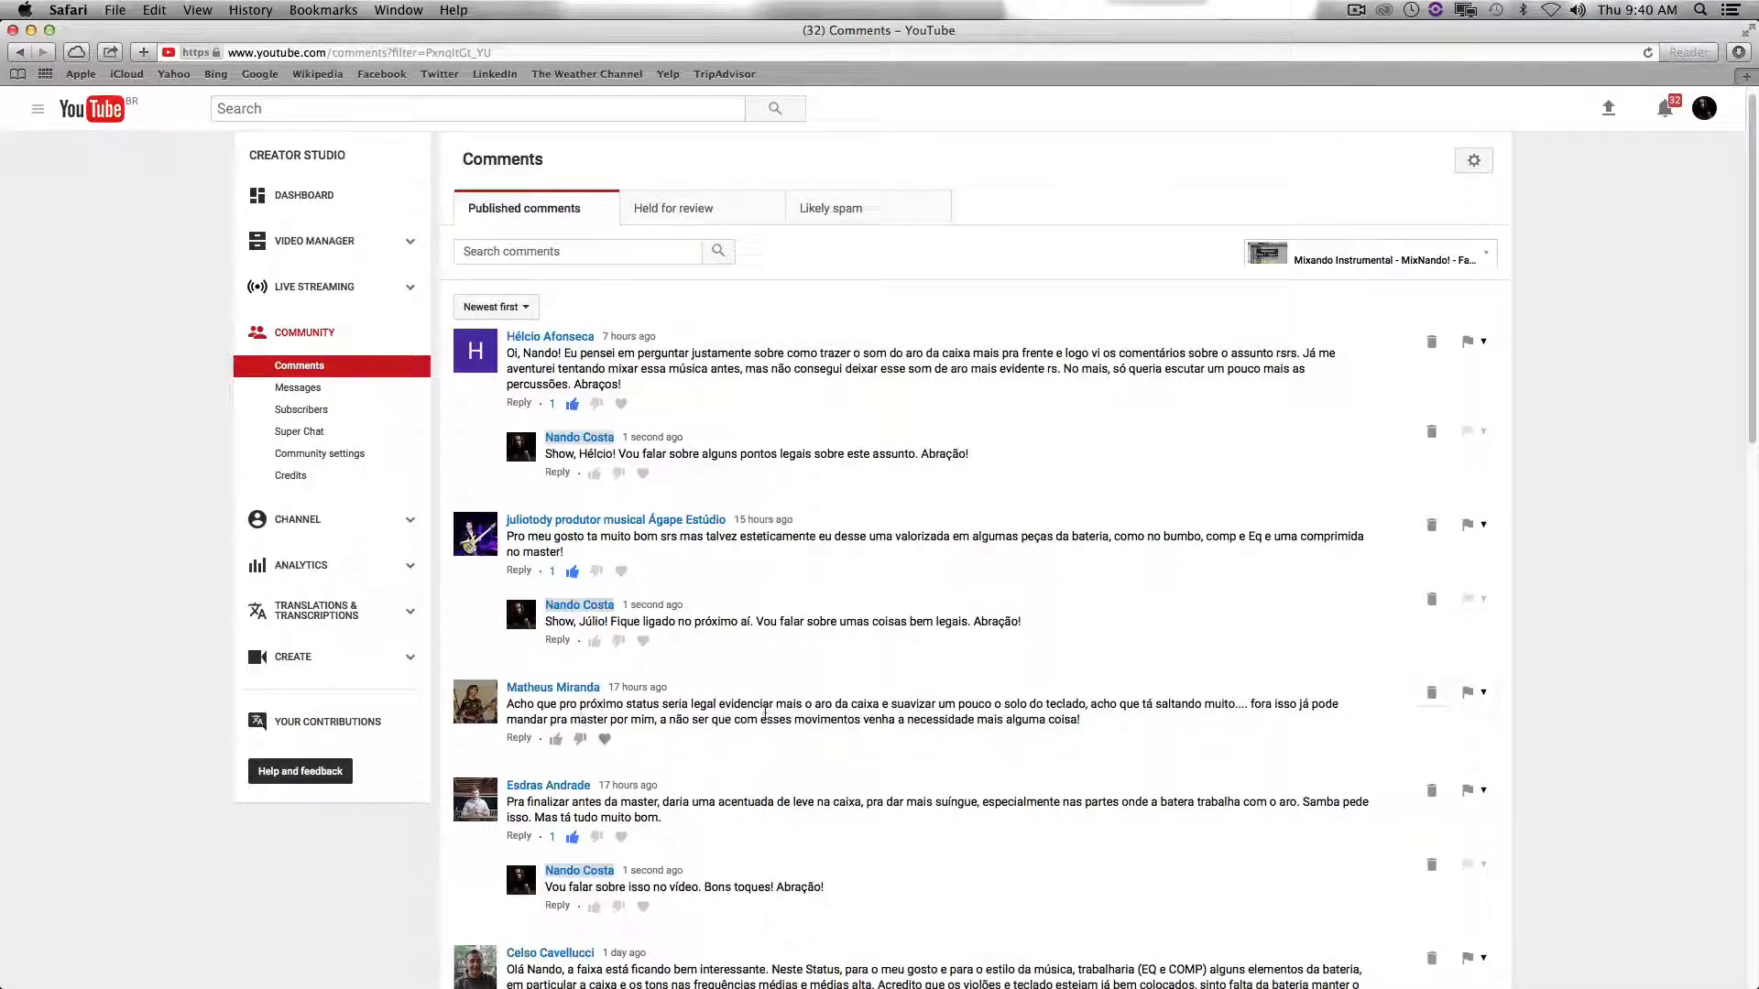
pyautogui.press('super+Tab')
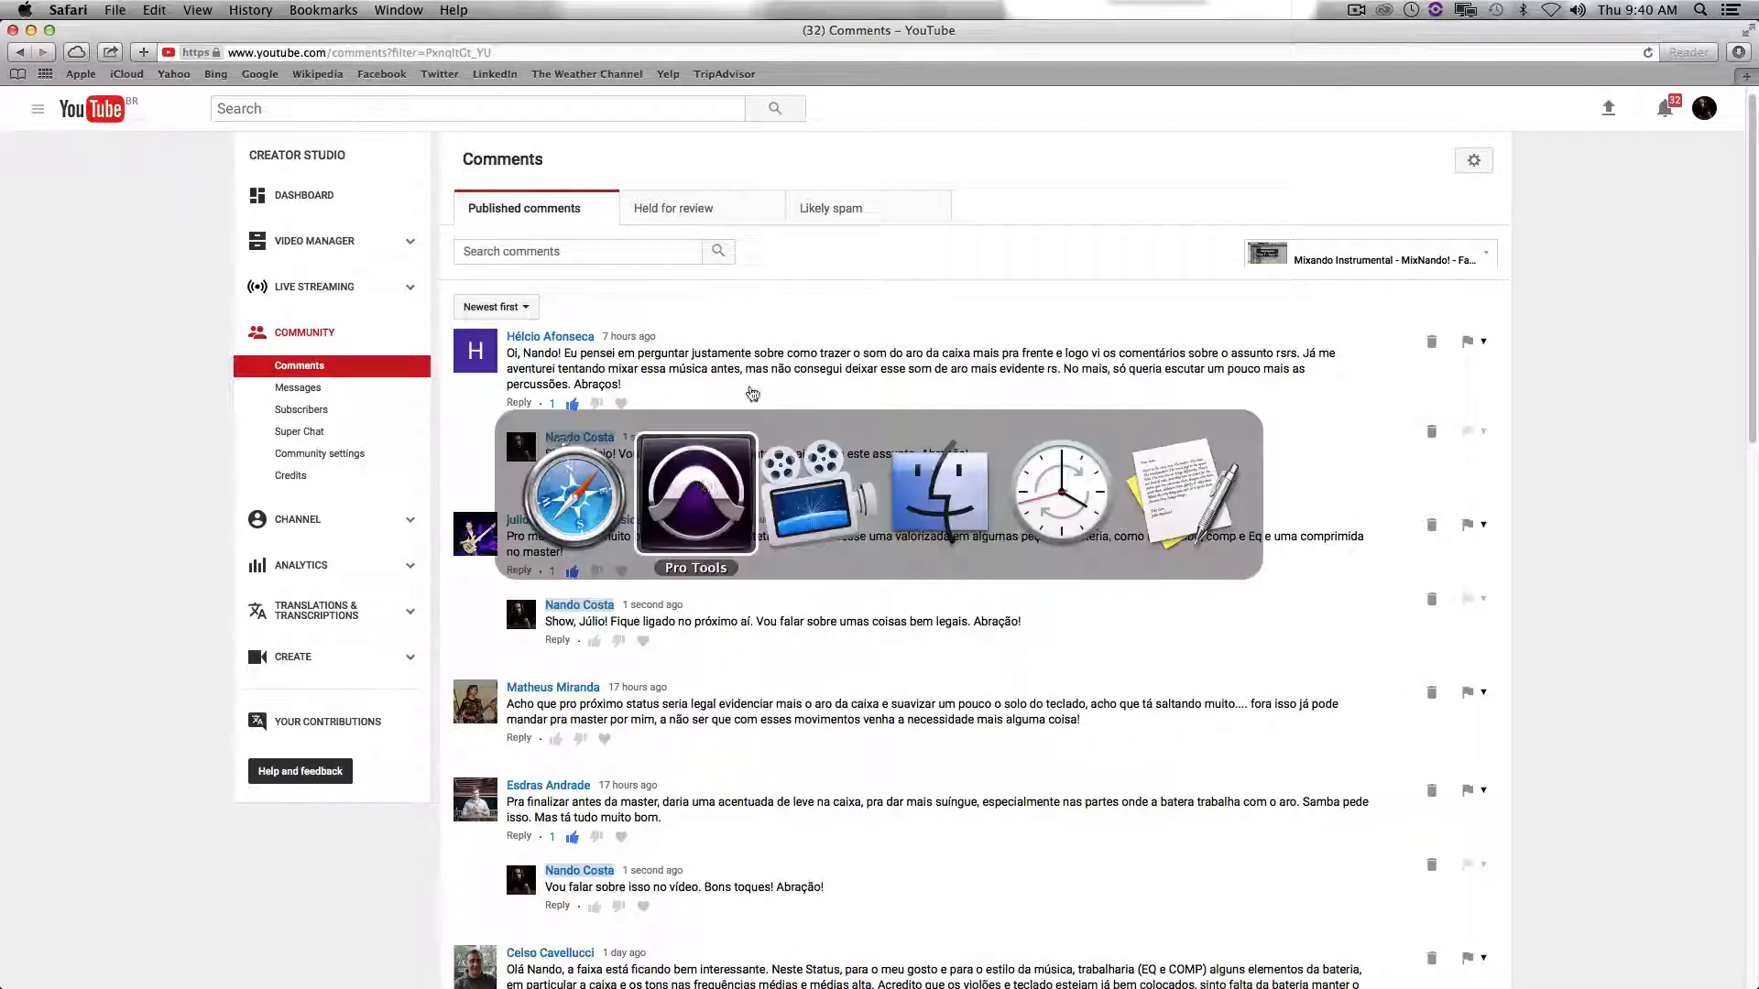
# Place the cursor in the Aro Top track at bar 24, and move it to bar 4 for a closer look at the opening.
pyautogui.scroll(3, 755, 531)
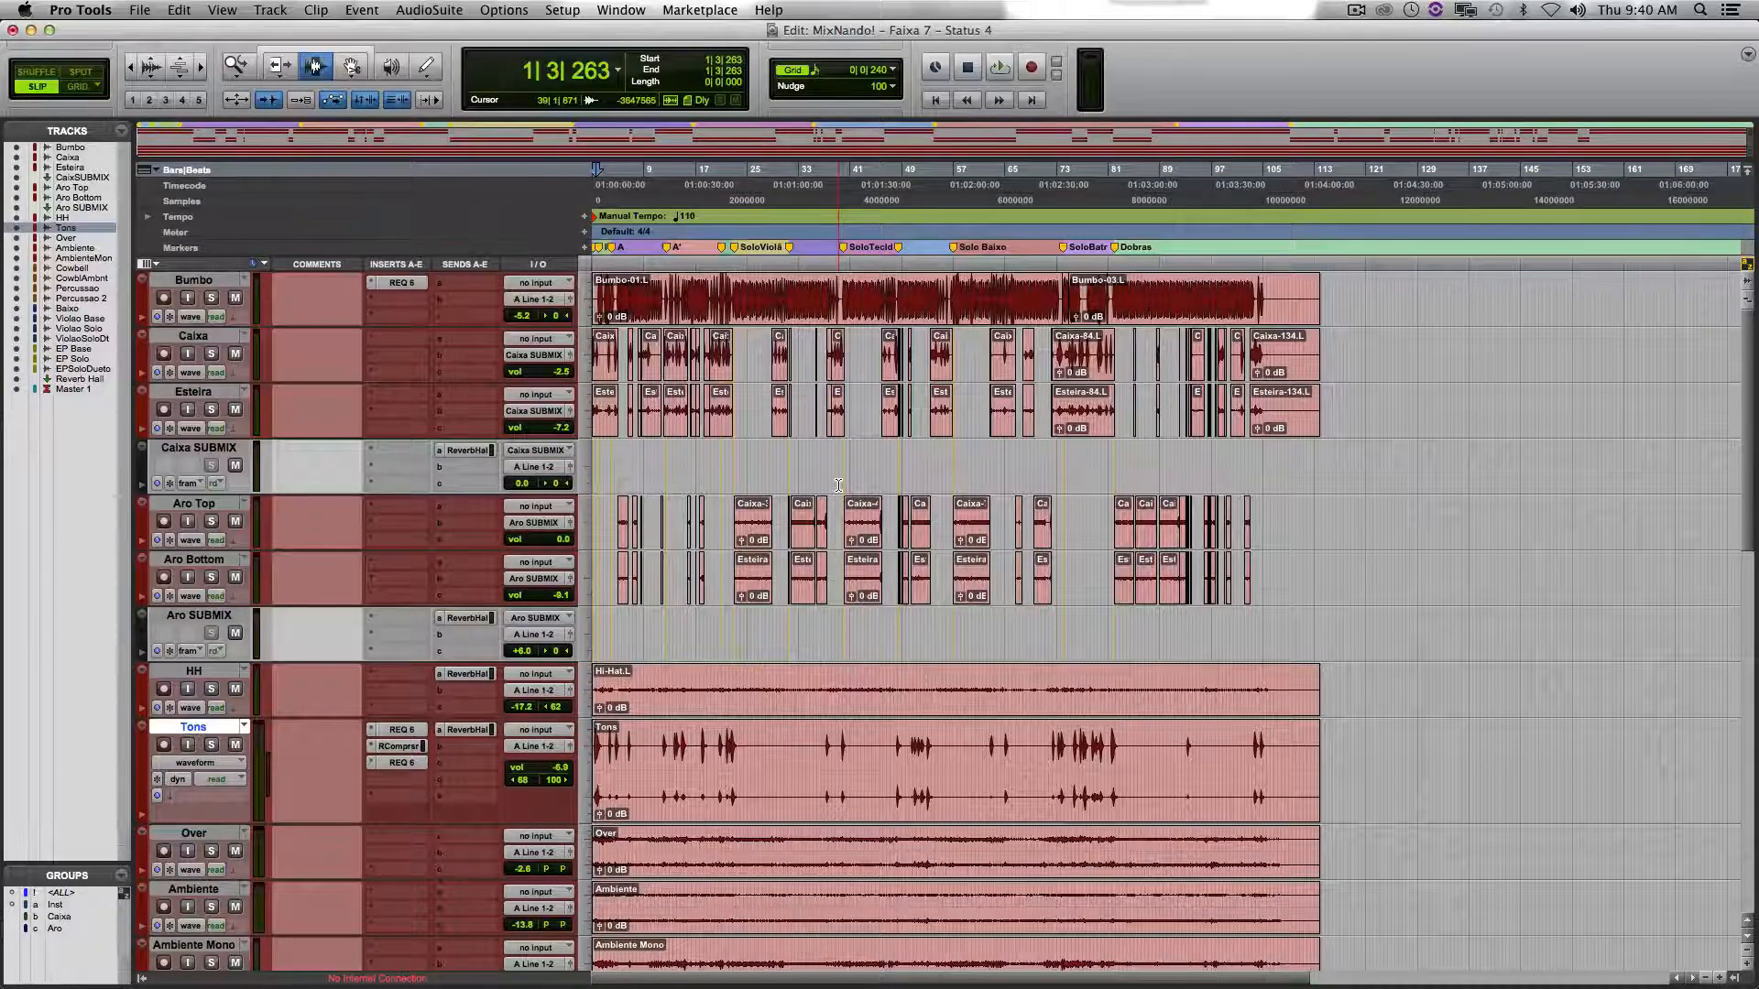
pyautogui.click(744, 548)
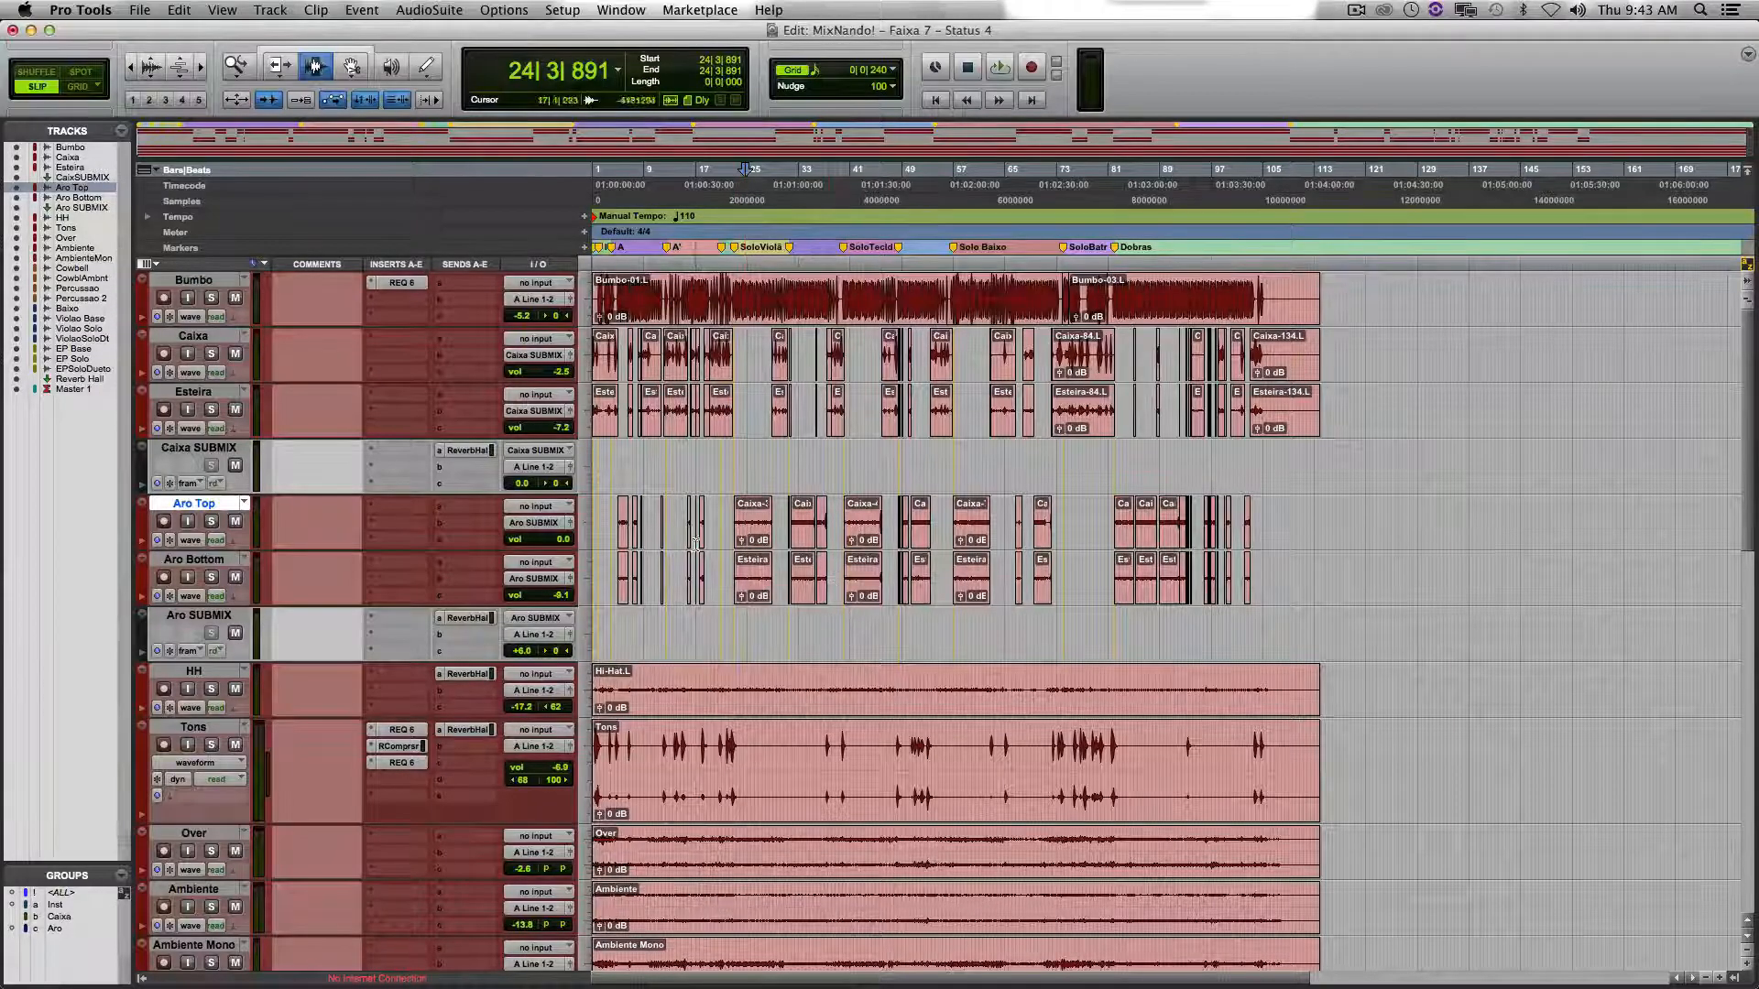
pyautogui.click(612, 538)
pyautogui.press('t')
pyautogui.press('t')
pyautogui.press('t')
pyautogui.press('t')
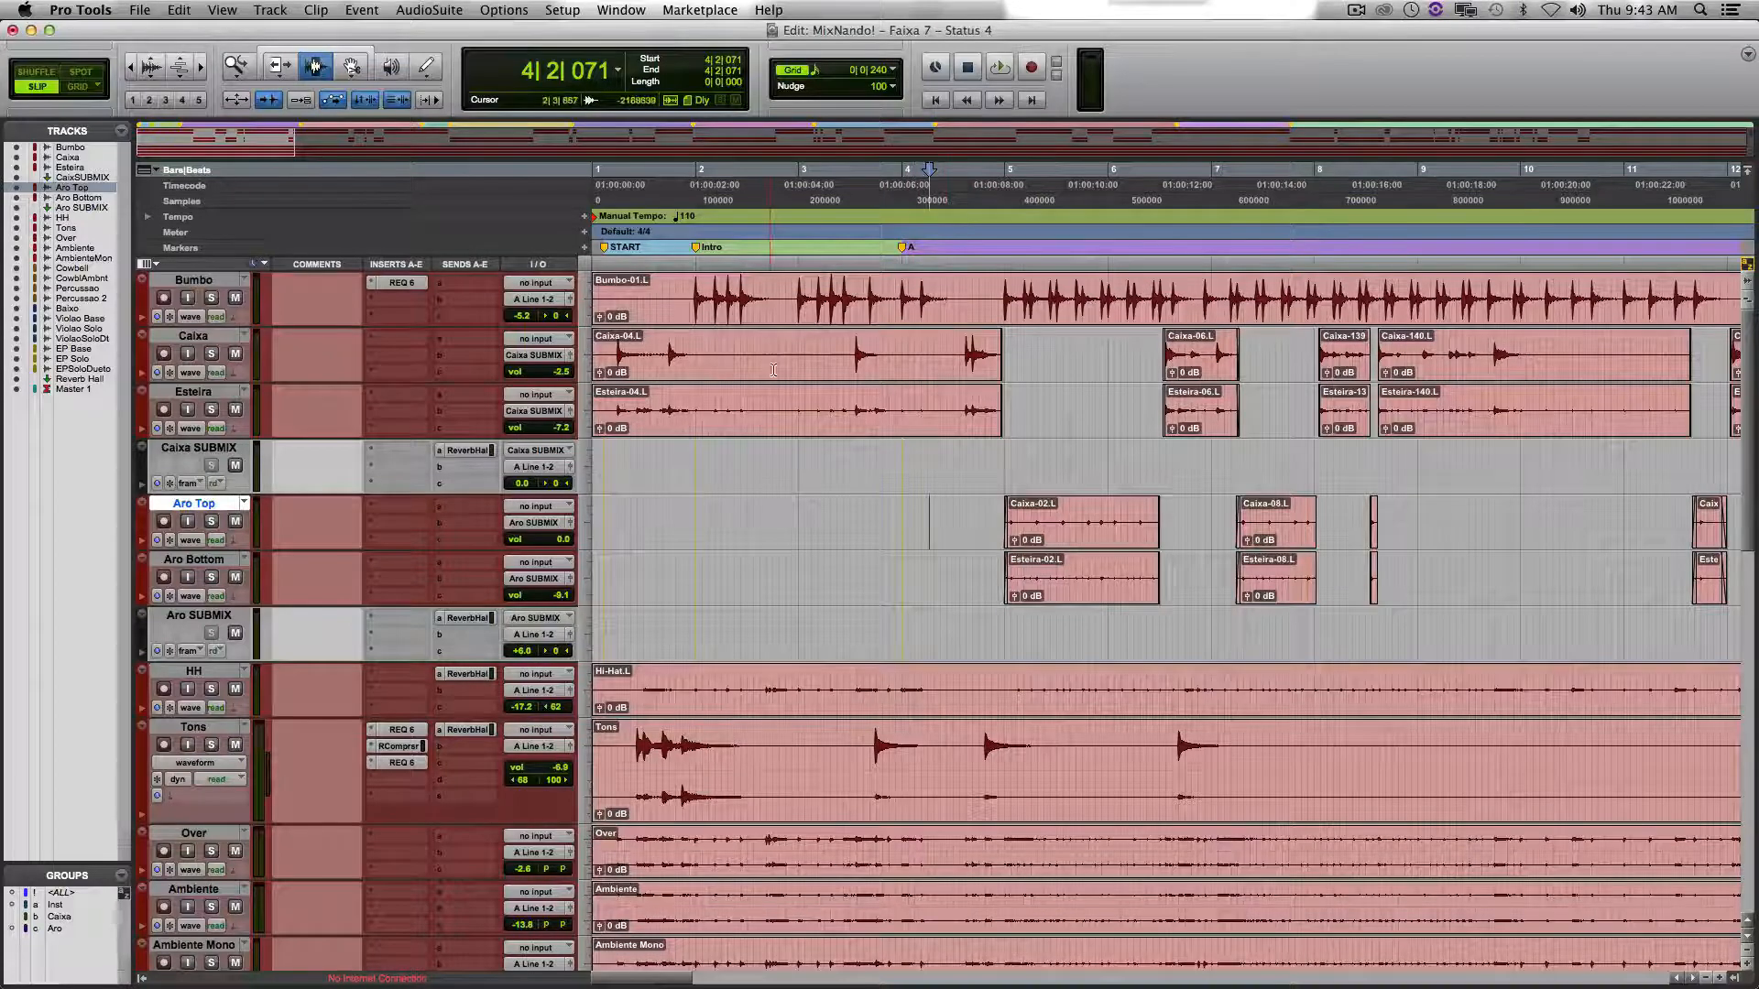
# Select a passage across Caixa and Esteira around bar 2, then across the first Aro Top and Aro Bottom clips from about bar 5.
pyautogui.moveTo(795, 394); pyautogui.dragTo(678, 376)
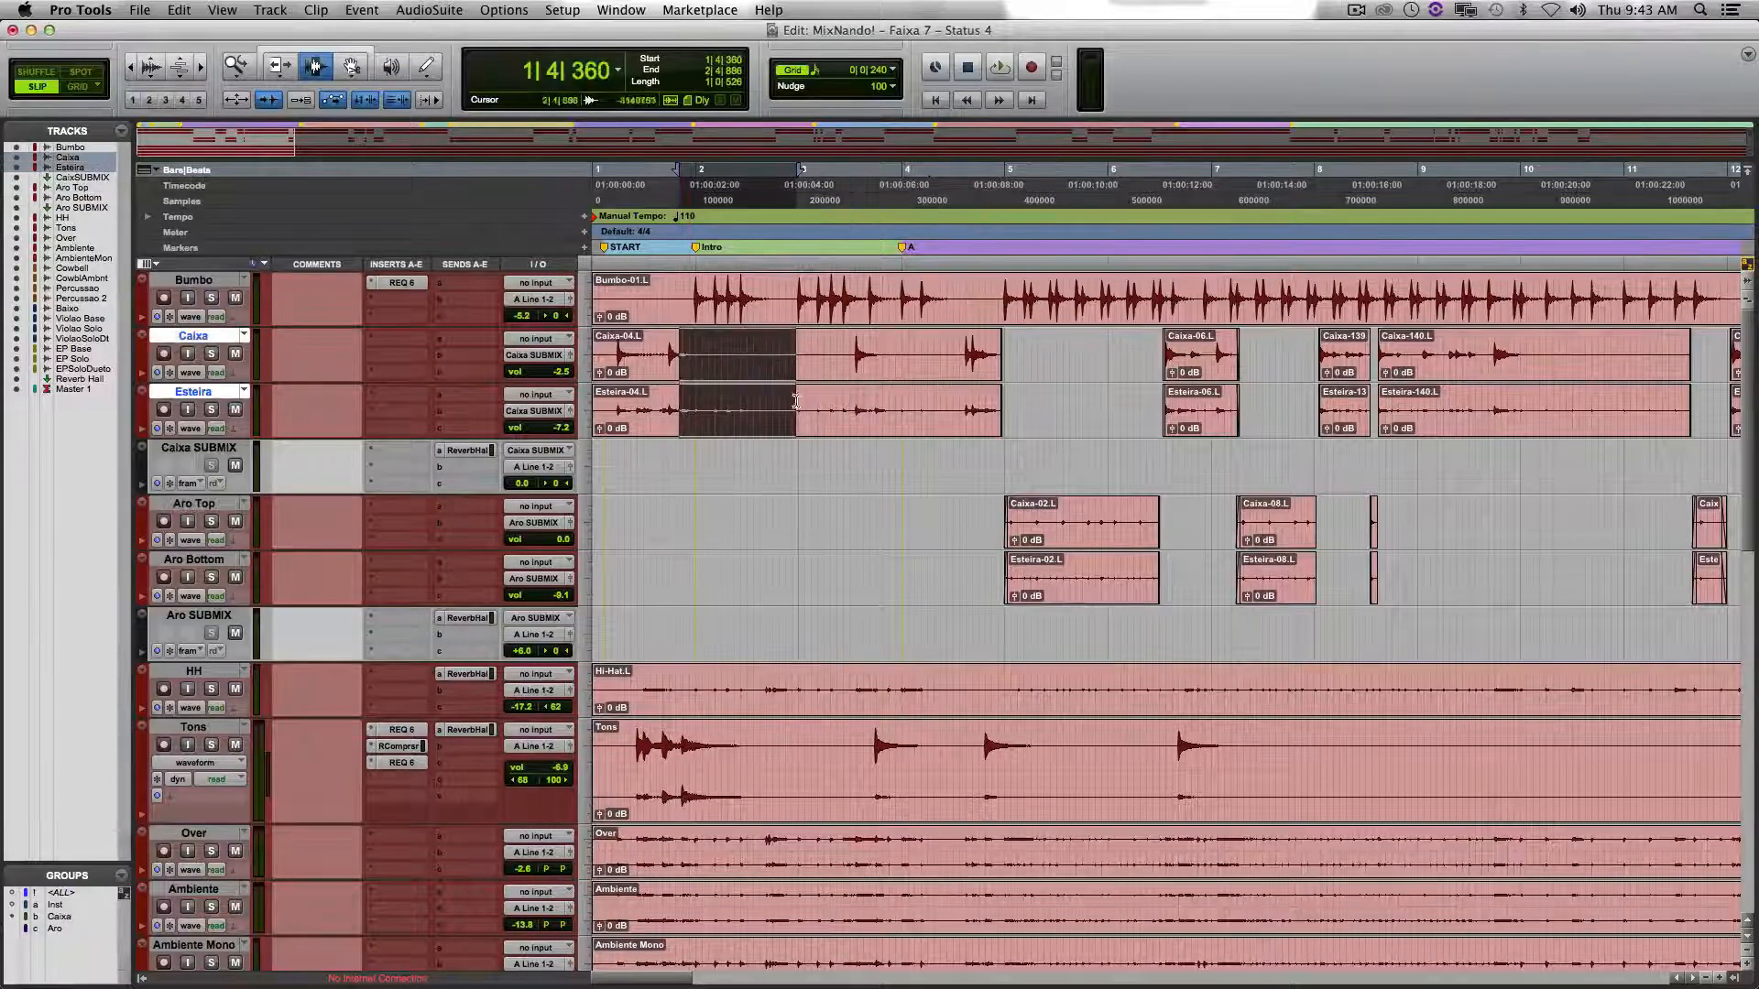
pyautogui.press('r')
pyautogui.moveTo(797, 526); pyautogui.dragTo(864, 578)
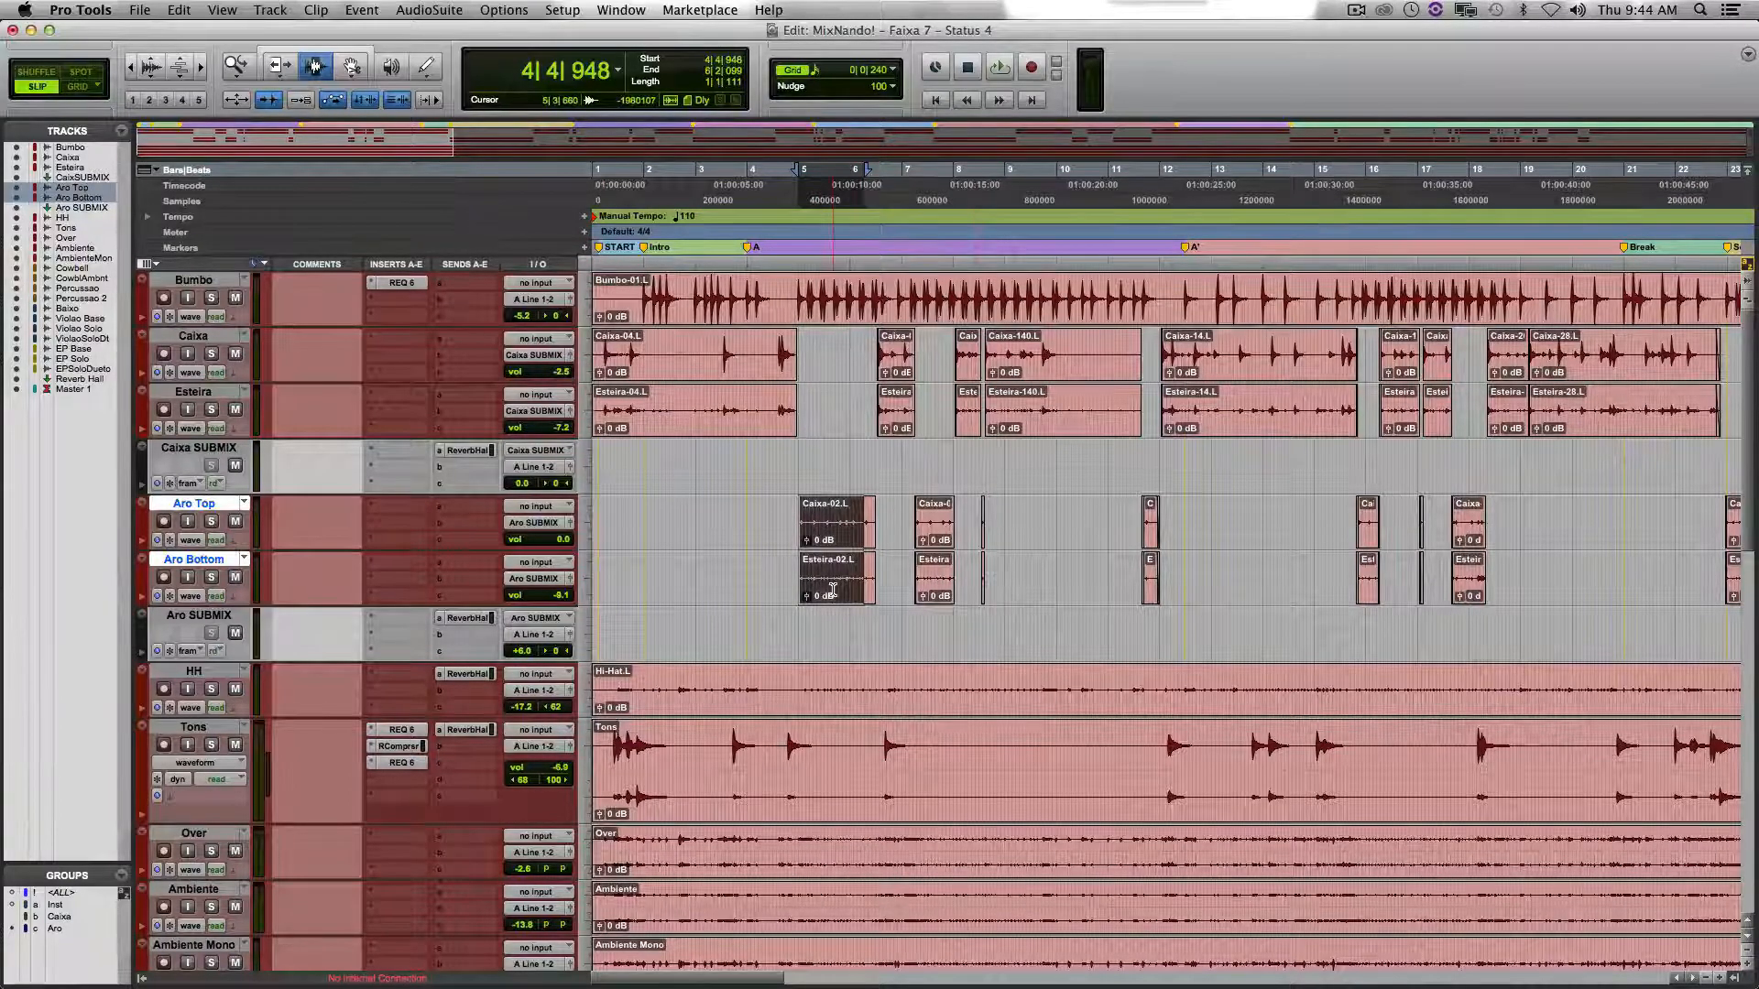
pyautogui.click(945, 580)
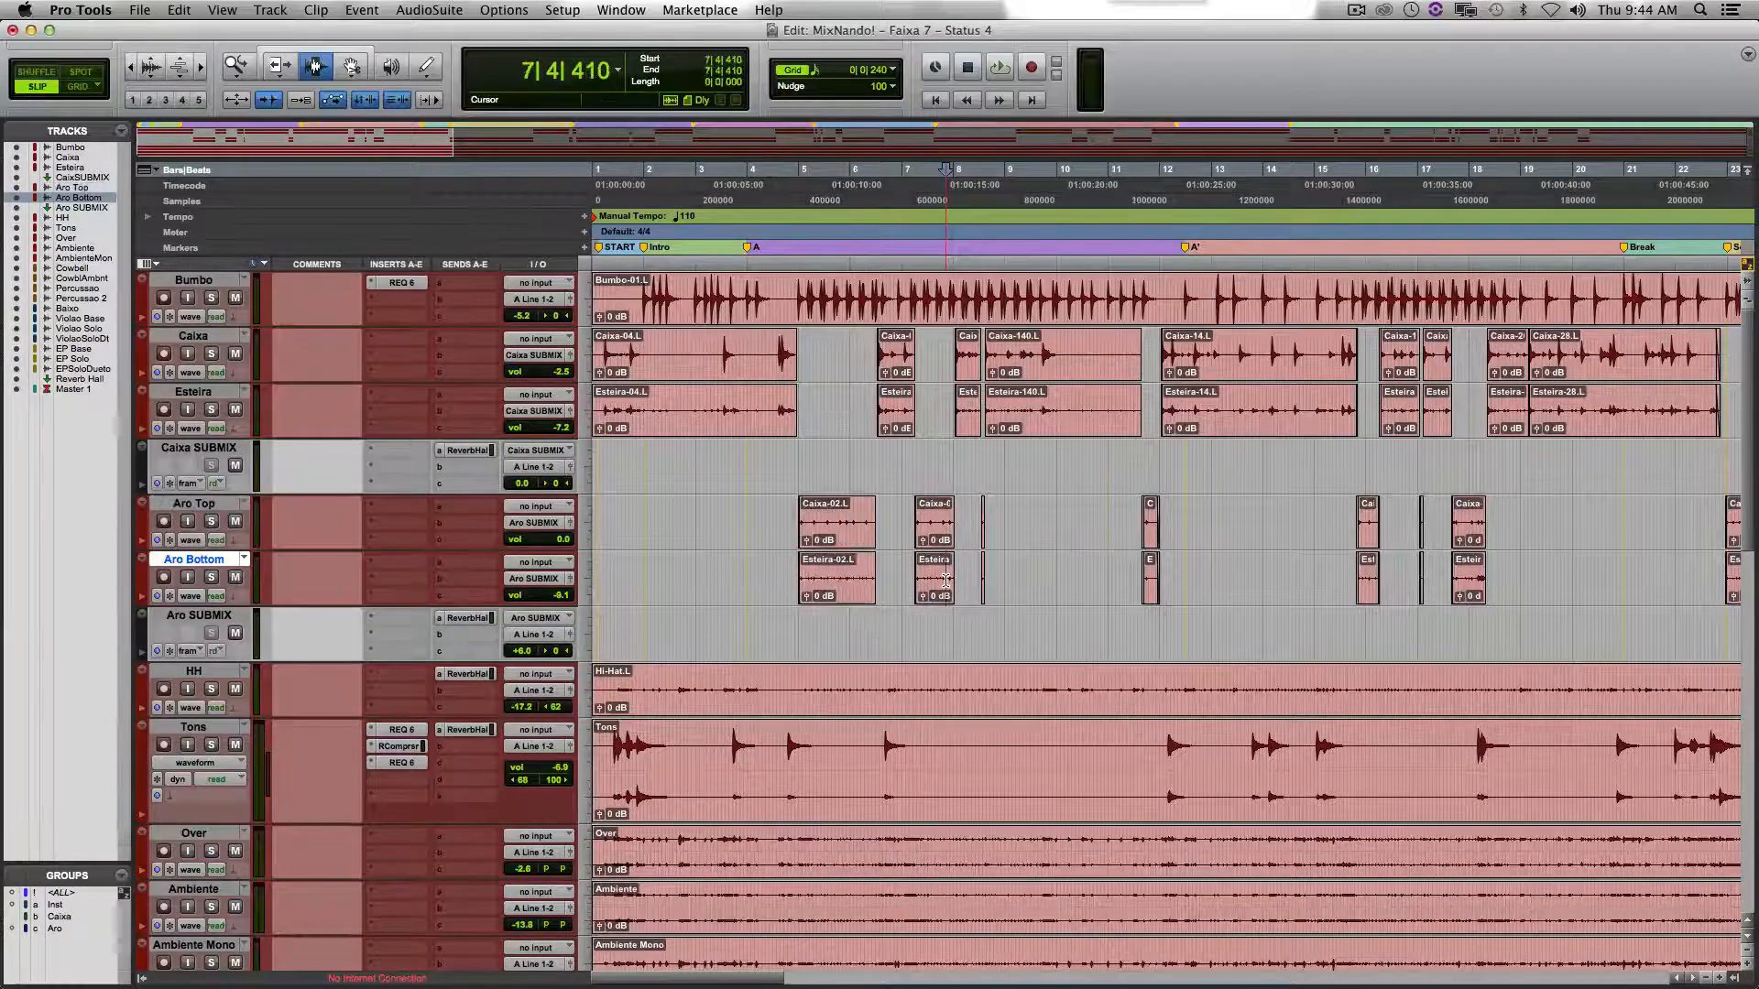
pyautogui.press('super+bracketleft')
pyautogui.press('super+bracketleft')
pyautogui.press('super+bracketleft')
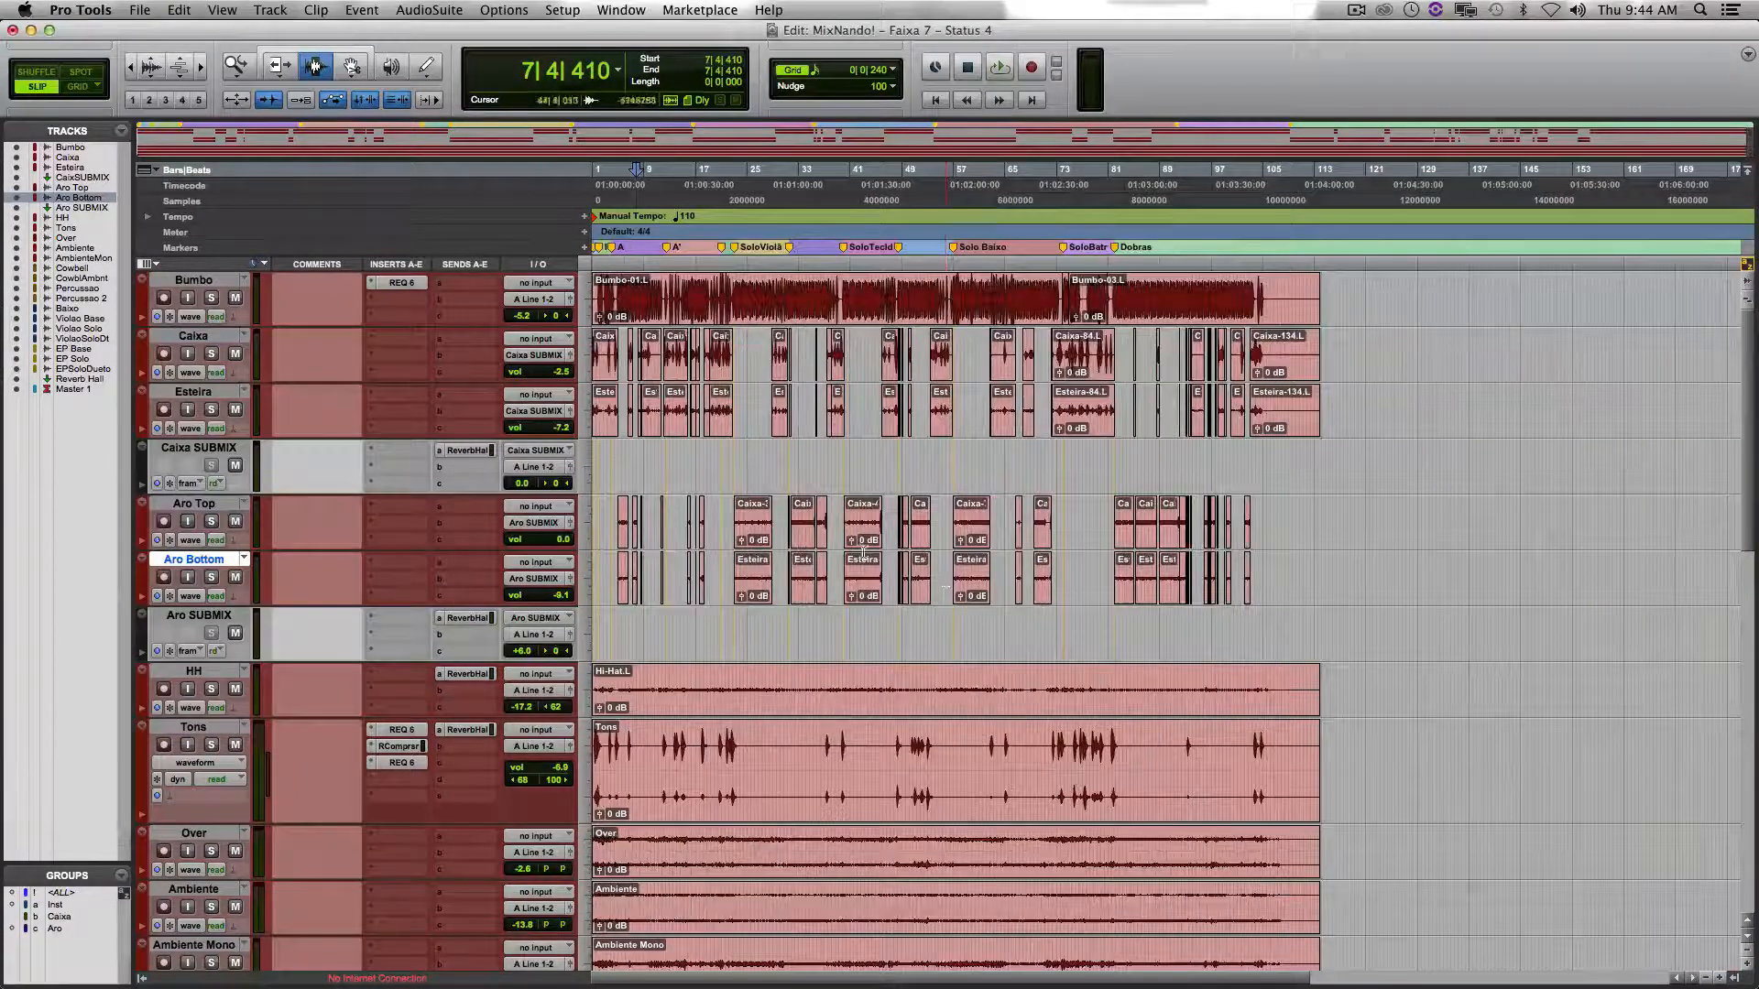
# Switch to Safari, reread the comments on the snare rim and on drum EQ and compression, and return to Pro Tools.
pyautogui.press('super+Tab')
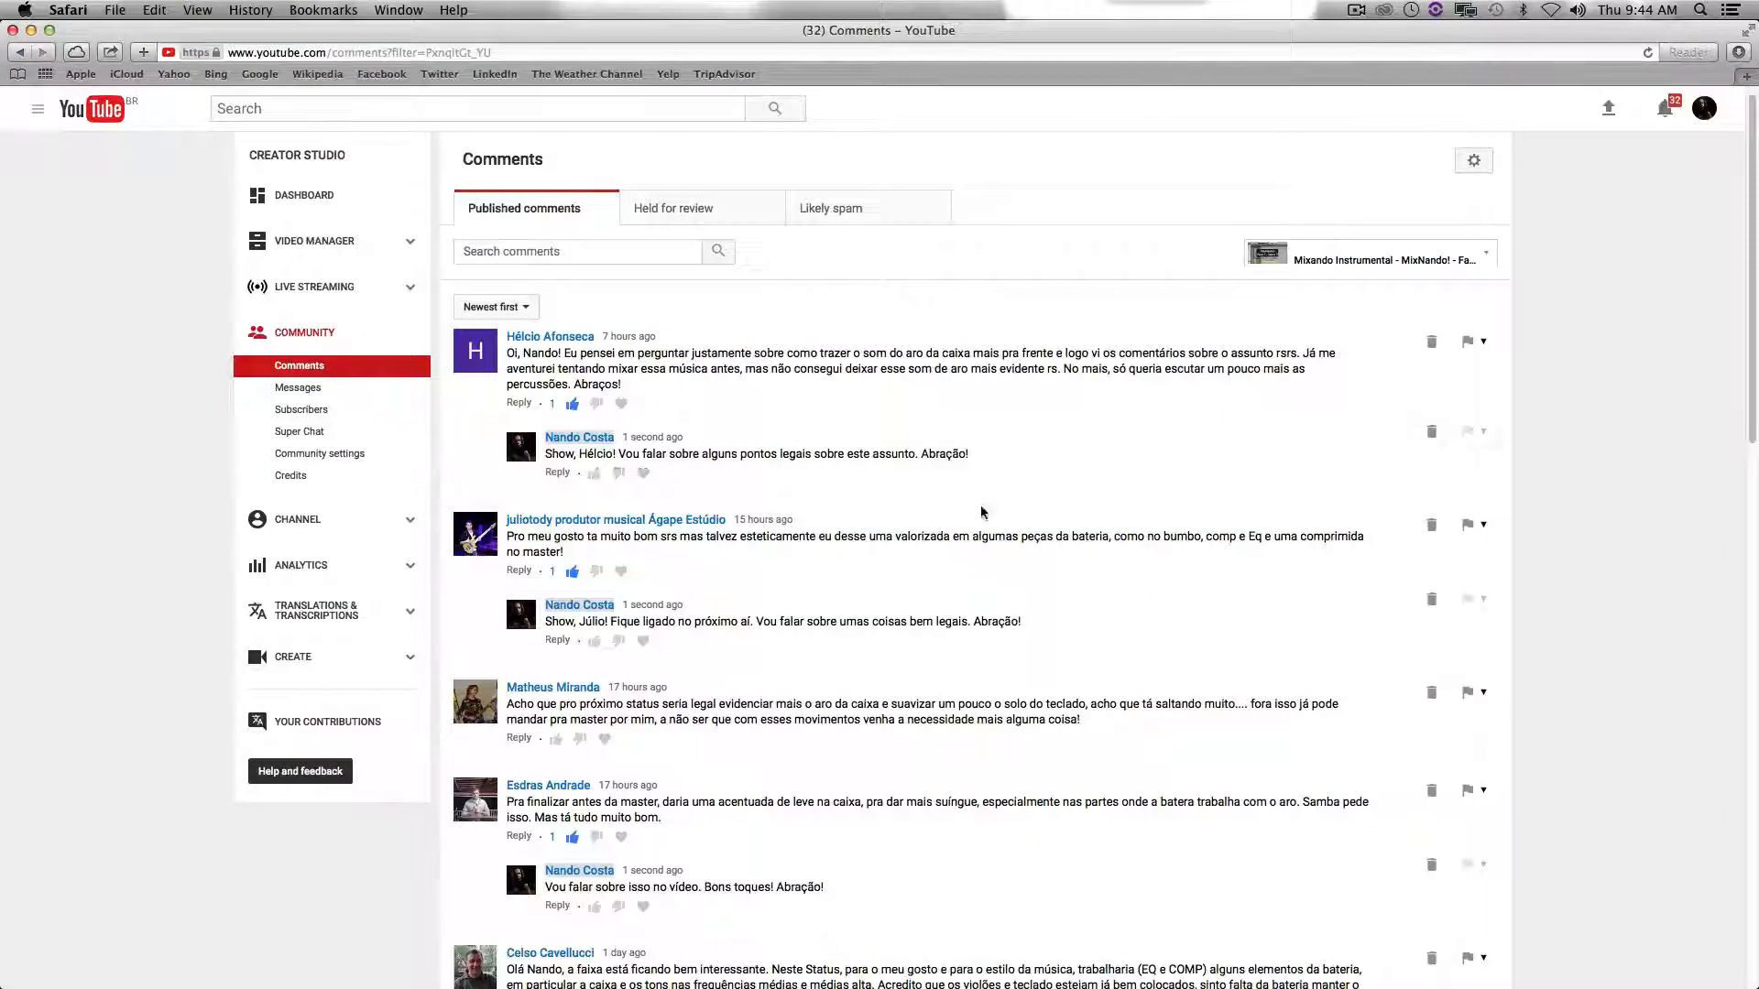
pyautogui.scroll(-1, 1002, 578)
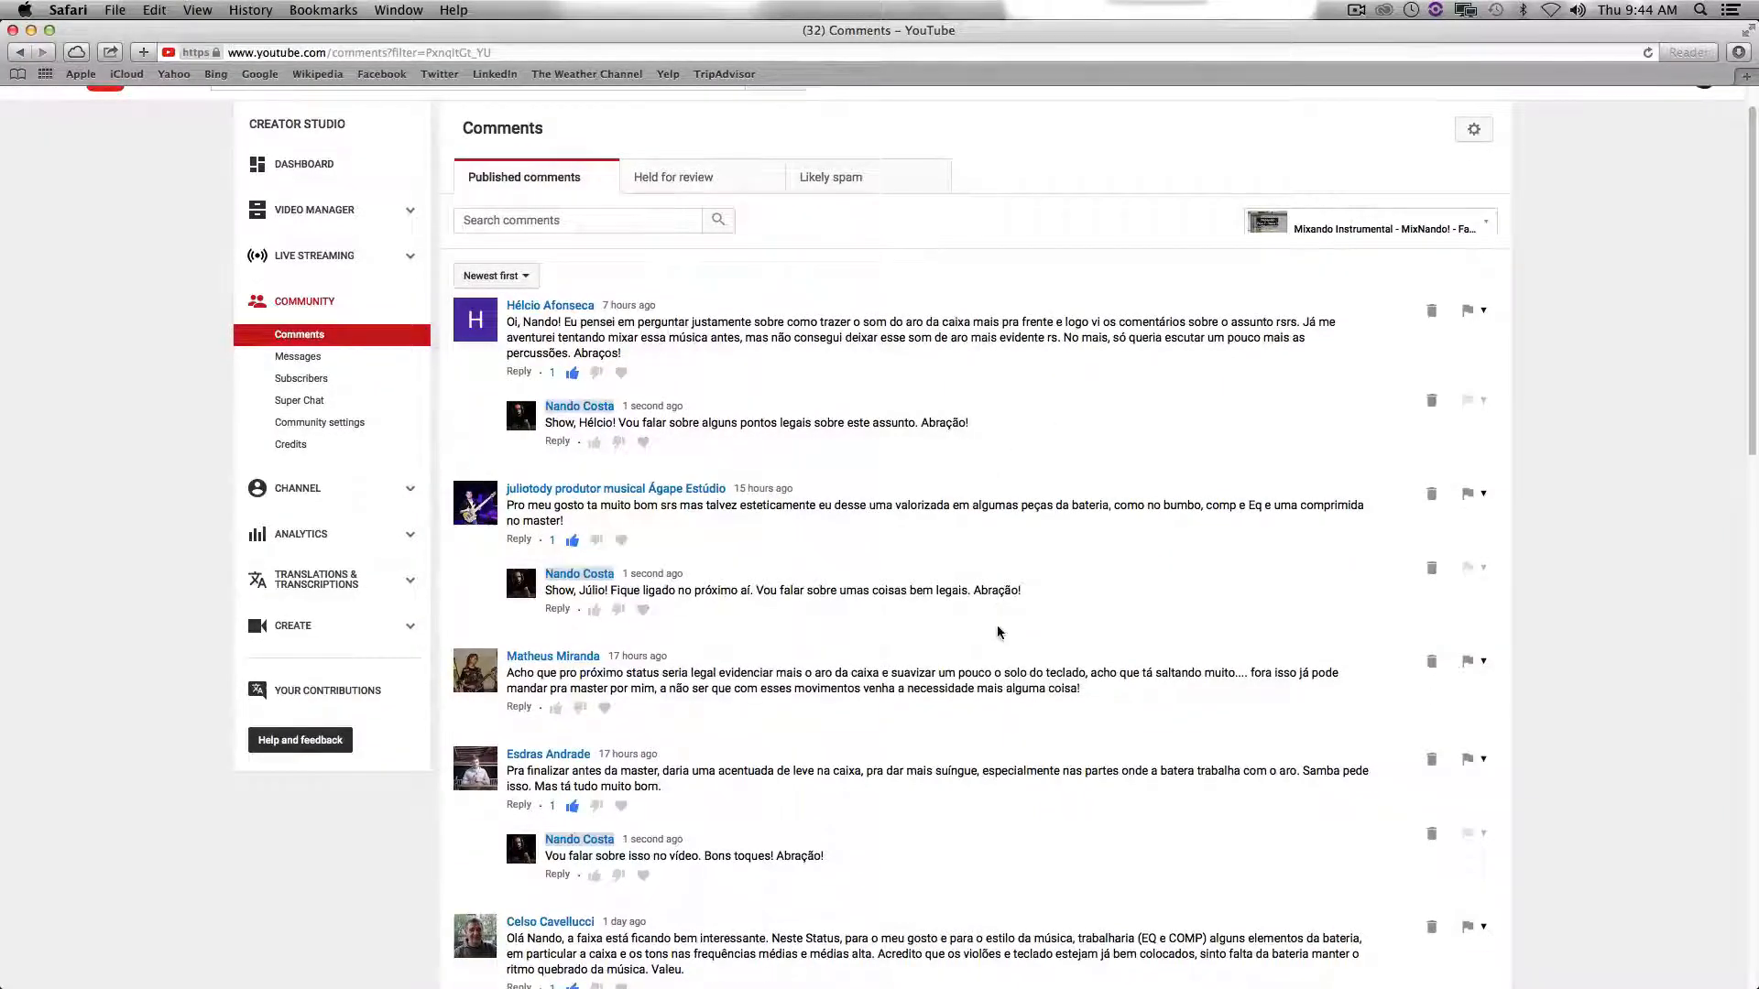
pyautogui.scroll(-1, 997, 624)
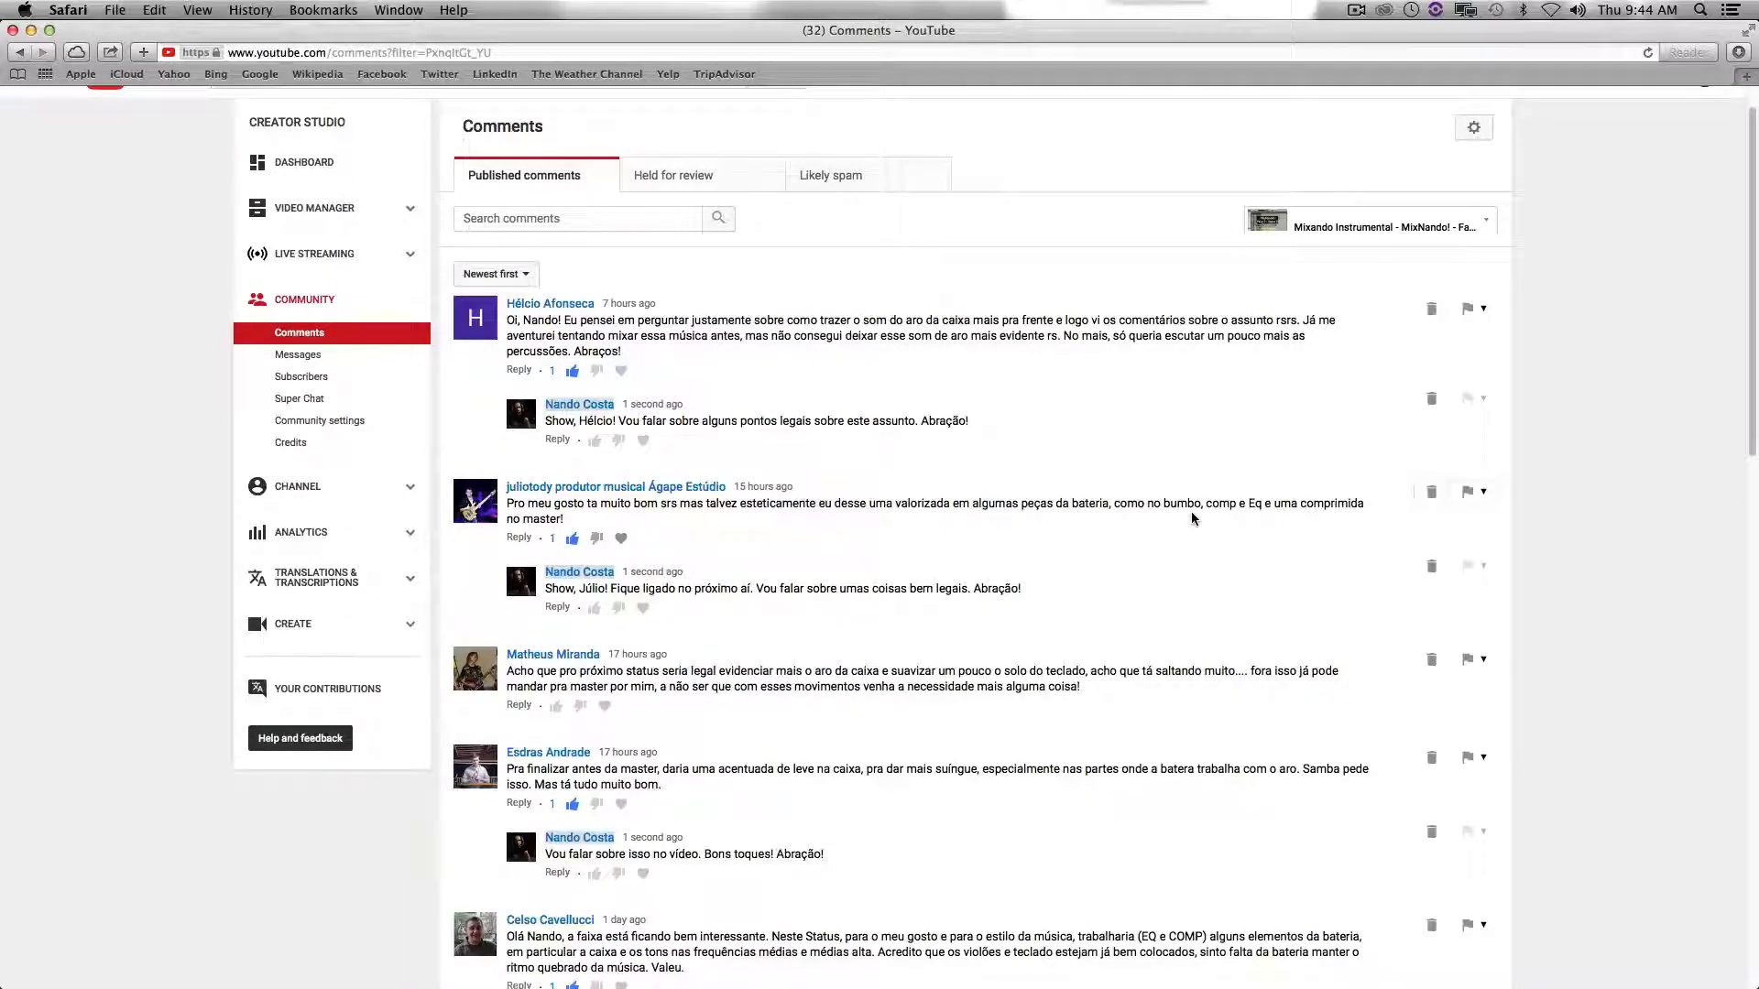
pyautogui.press('super+Tab')
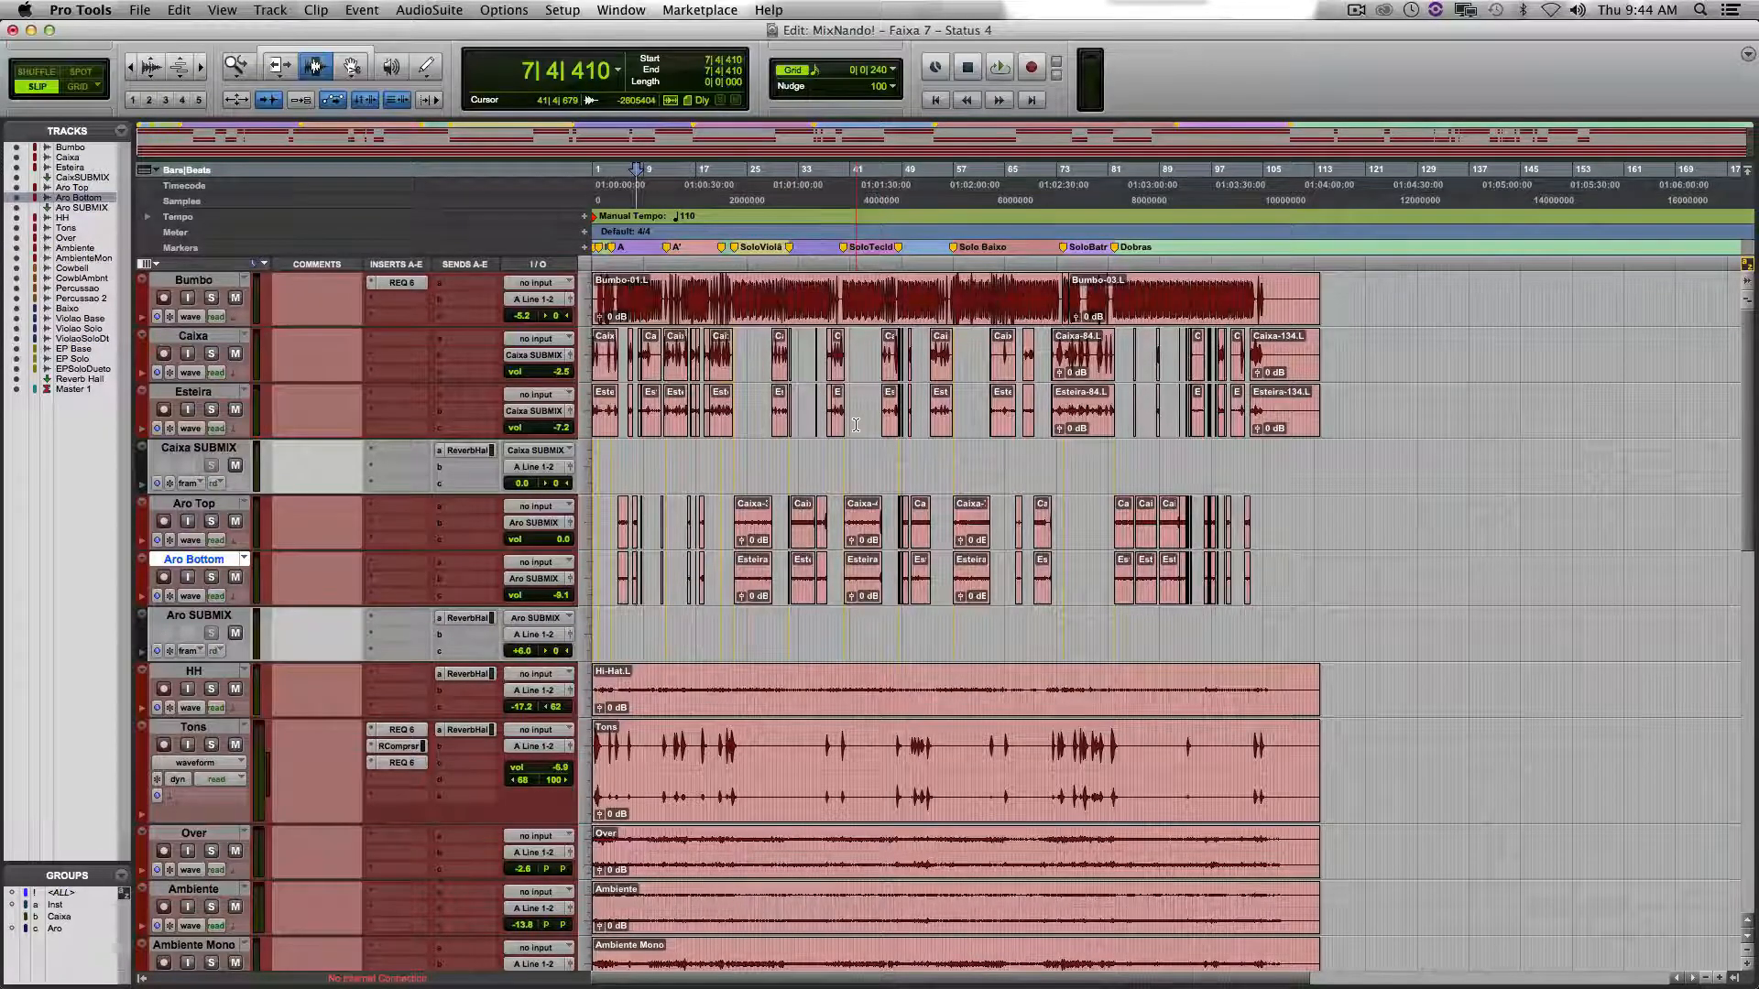
# Look over the drum and percussion tracks, and place the cursor at bar 93 just before the Percussao hits.
pyautogui.scroll(-6, 855, 425)
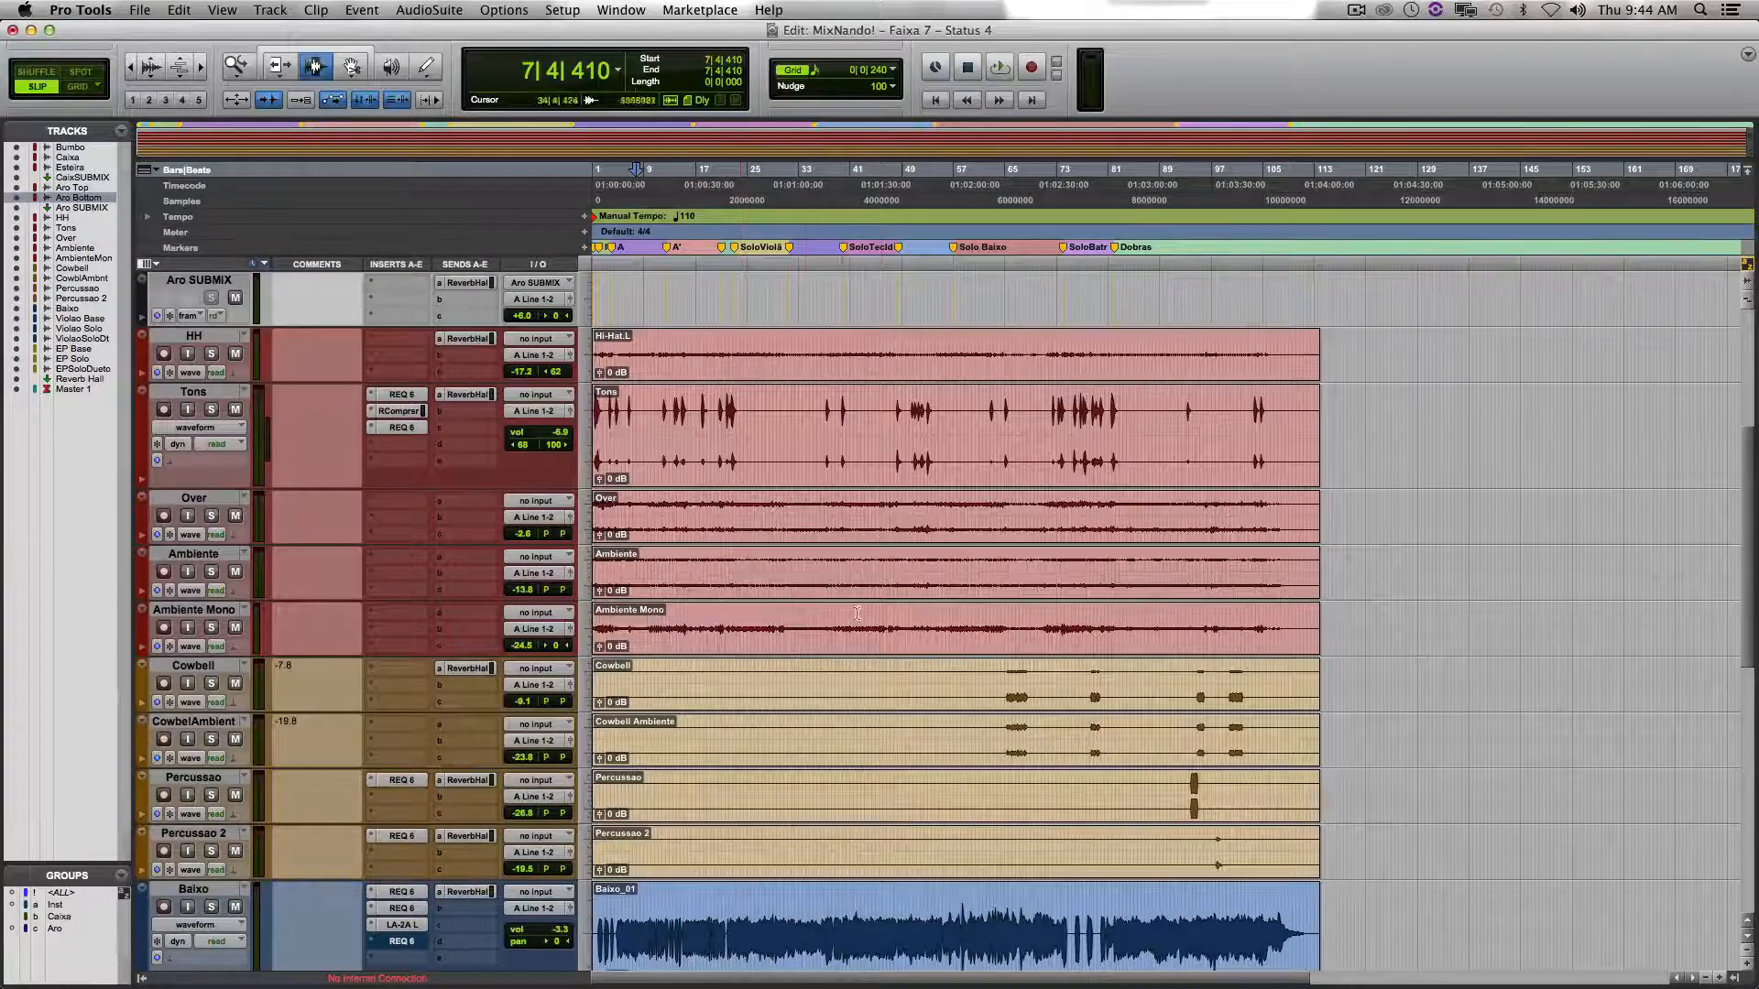
pyautogui.scroll(6, 881, 530)
pyautogui.scroll(-4, 881, 529)
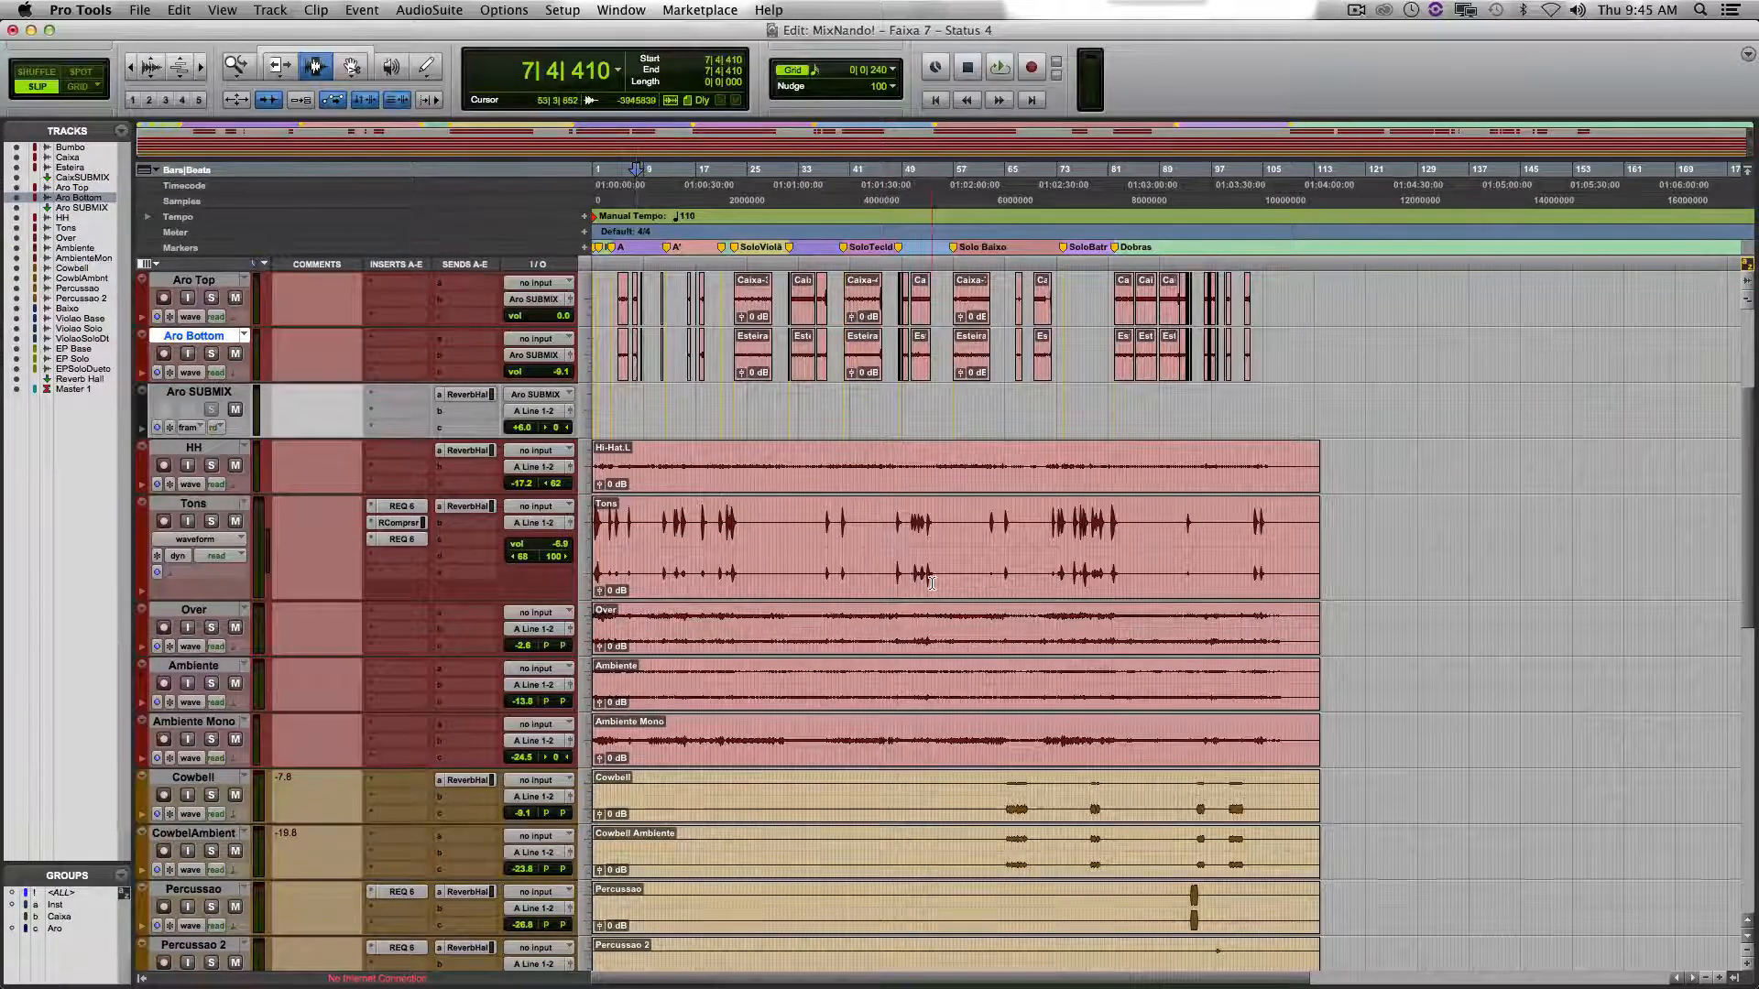
pyautogui.scroll(-4, 931, 582)
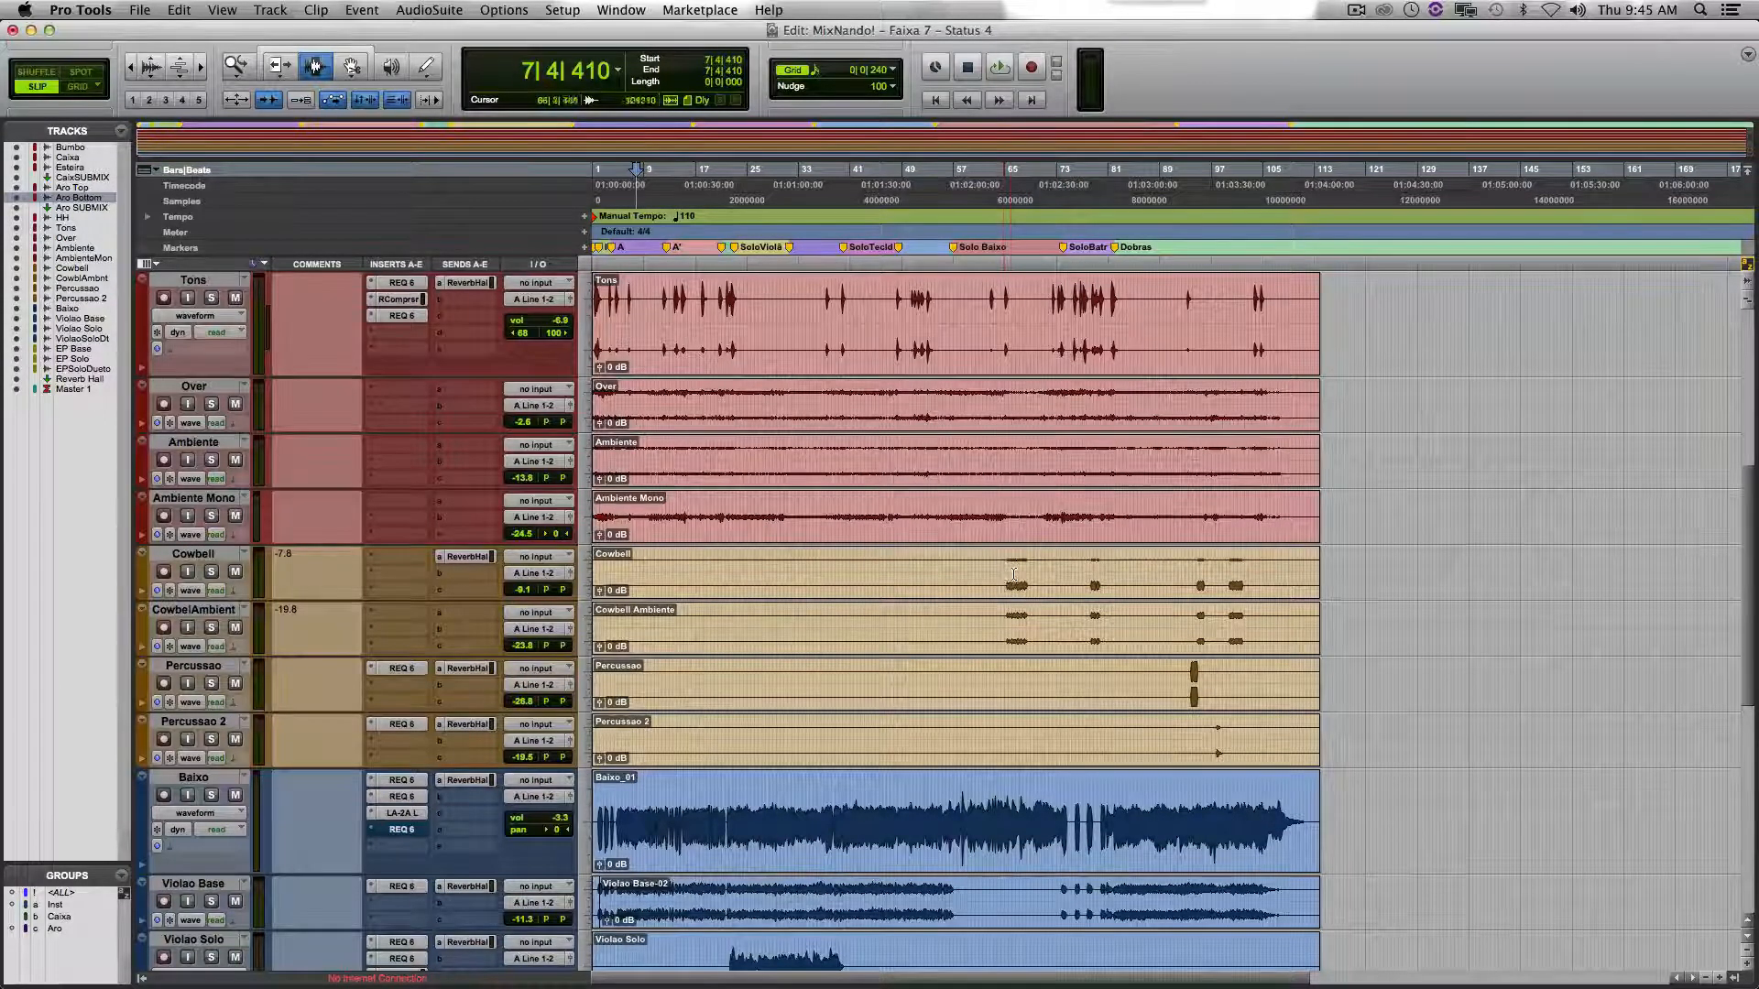
pyautogui.hscroll(3, 1081, 641)
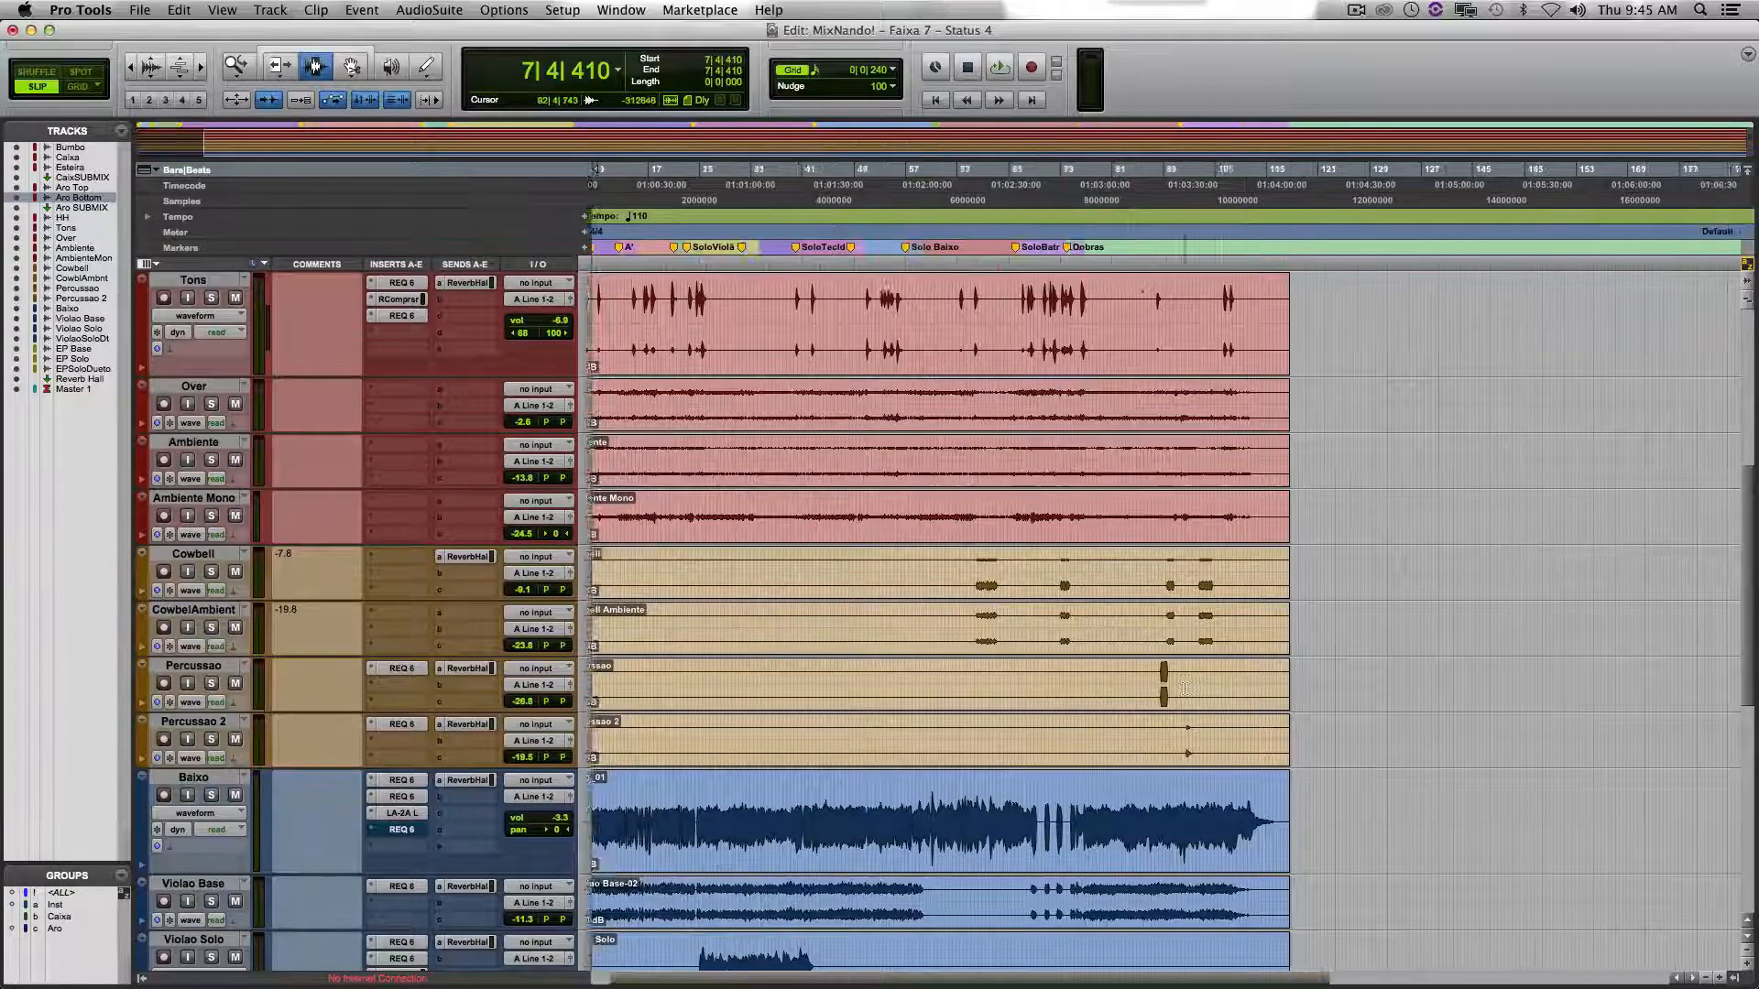
pyautogui.click(1123, 682)
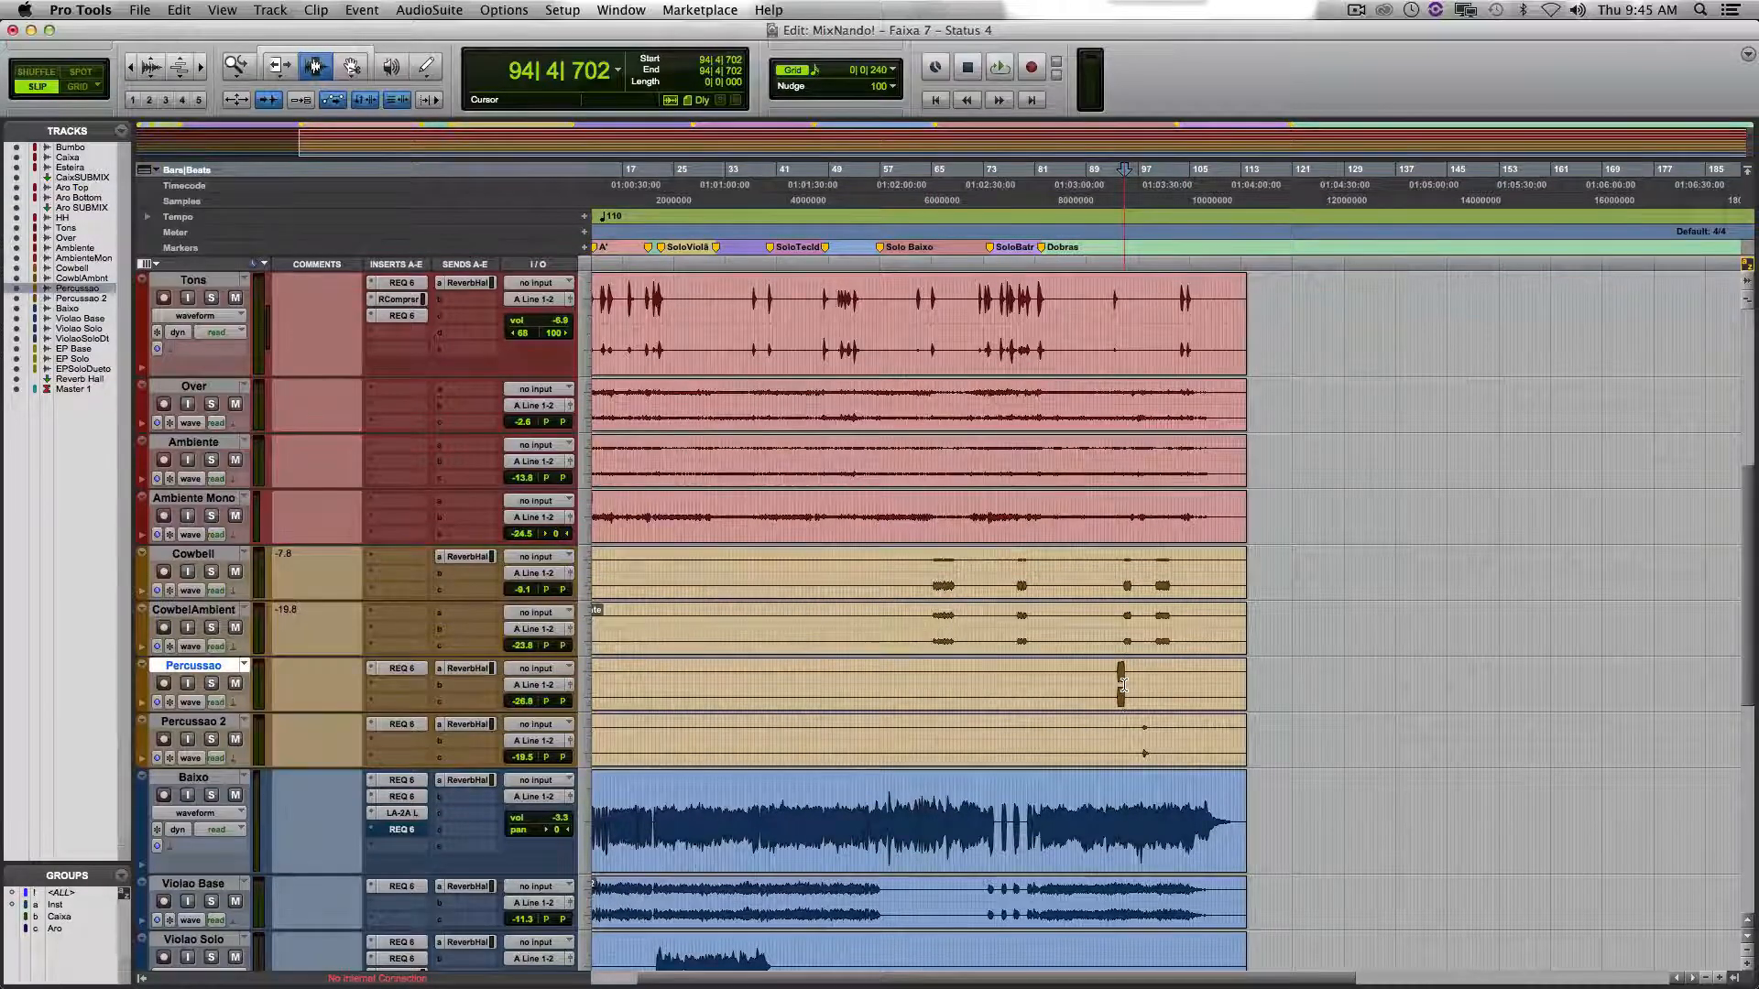
pyautogui.press('t')
pyautogui.press('t')
pyautogui.press('t')
pyautogui.click(1112, 676)
# Audition the Percussao hits in solo, clear the solo, and inspect the track's REQ 6 equalizer.
pyautogui.hotkey('shift', 's')
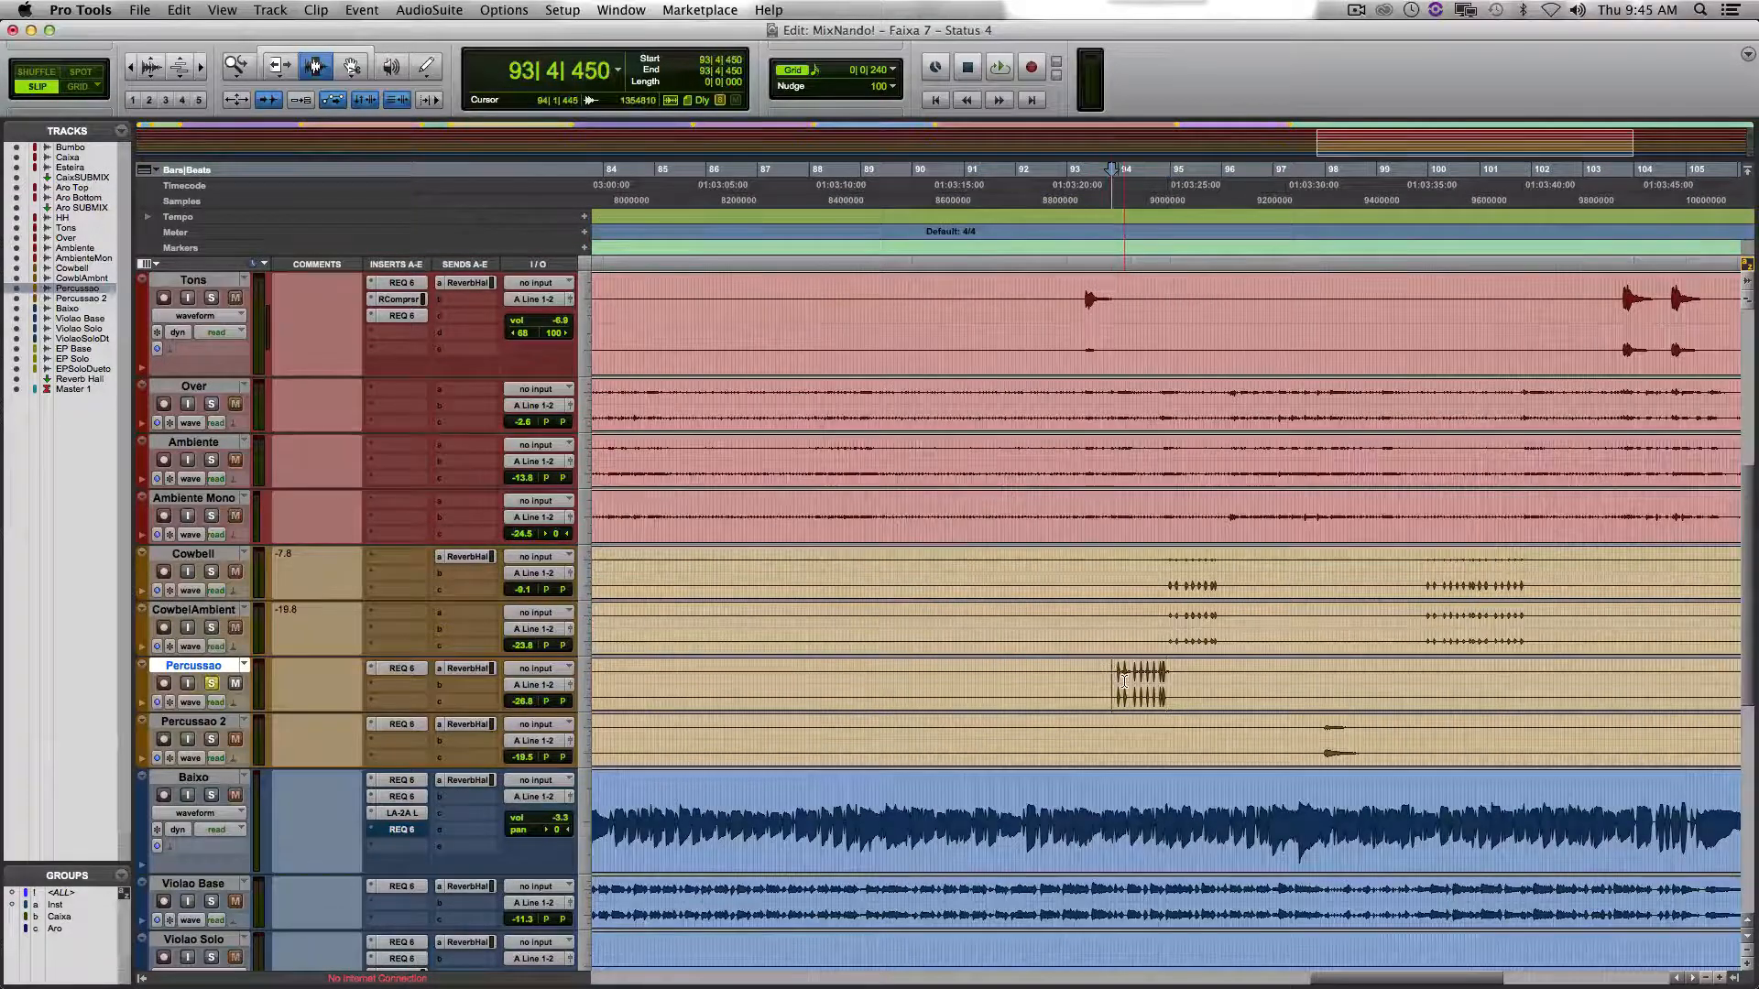
pyautogui.press('space')
pyautogui.press('space')
pyautogui.hotkey('shift', 's')
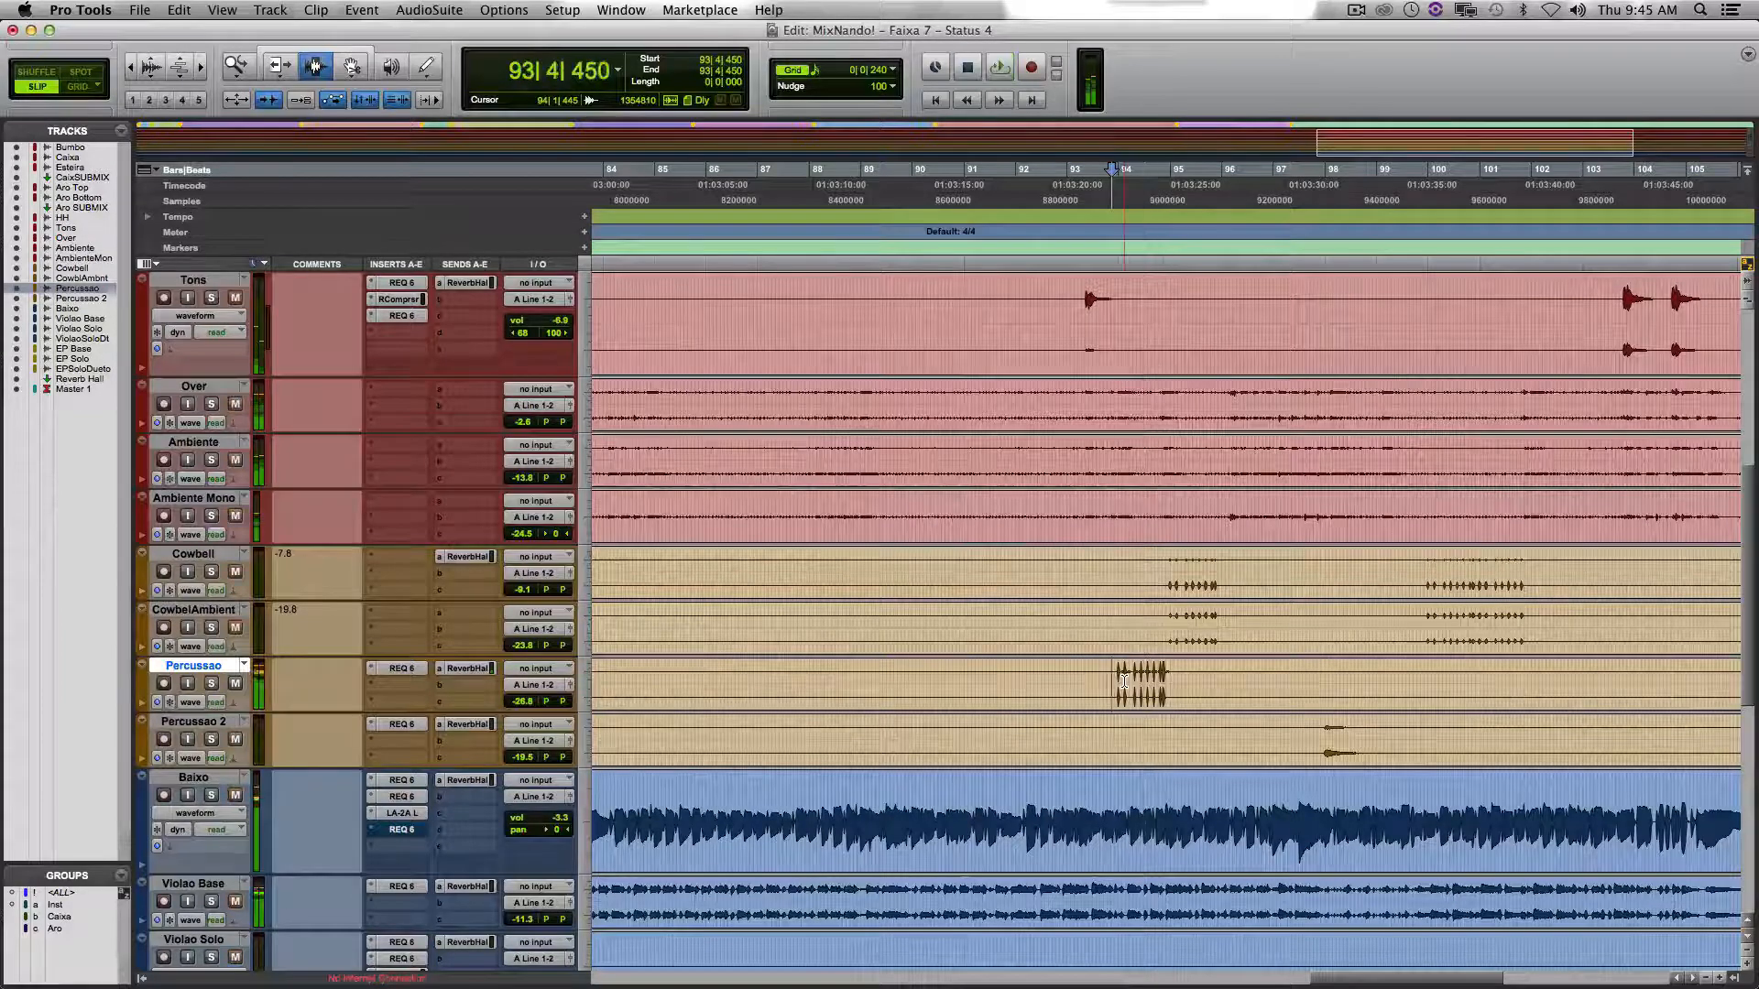
pyautogui.click(401, 668)
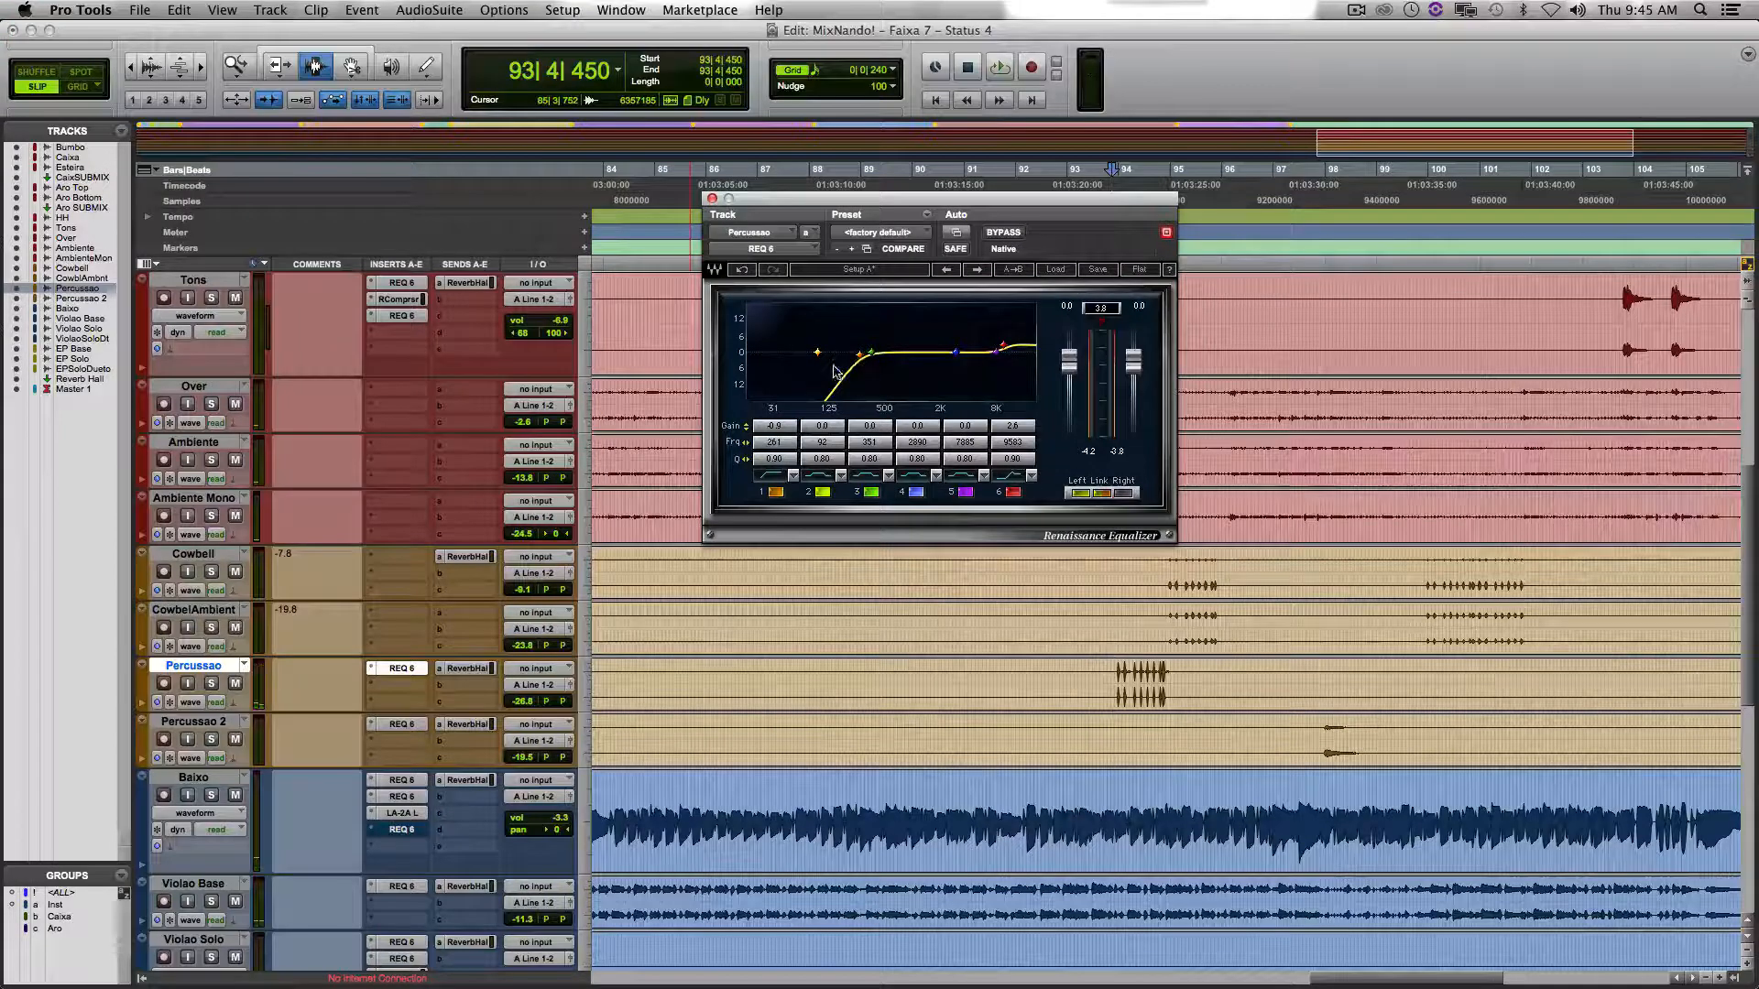
# Inspect the Percussao 2 track's REQ 6 equalizer, audition the track in solo from bar 97, and close the equalizer window.
pyautogui.click(401, 723)
pyautogui.click(1311, 739)
pyautogui.hotkey('shift', 's')
pyautogui.press('space')
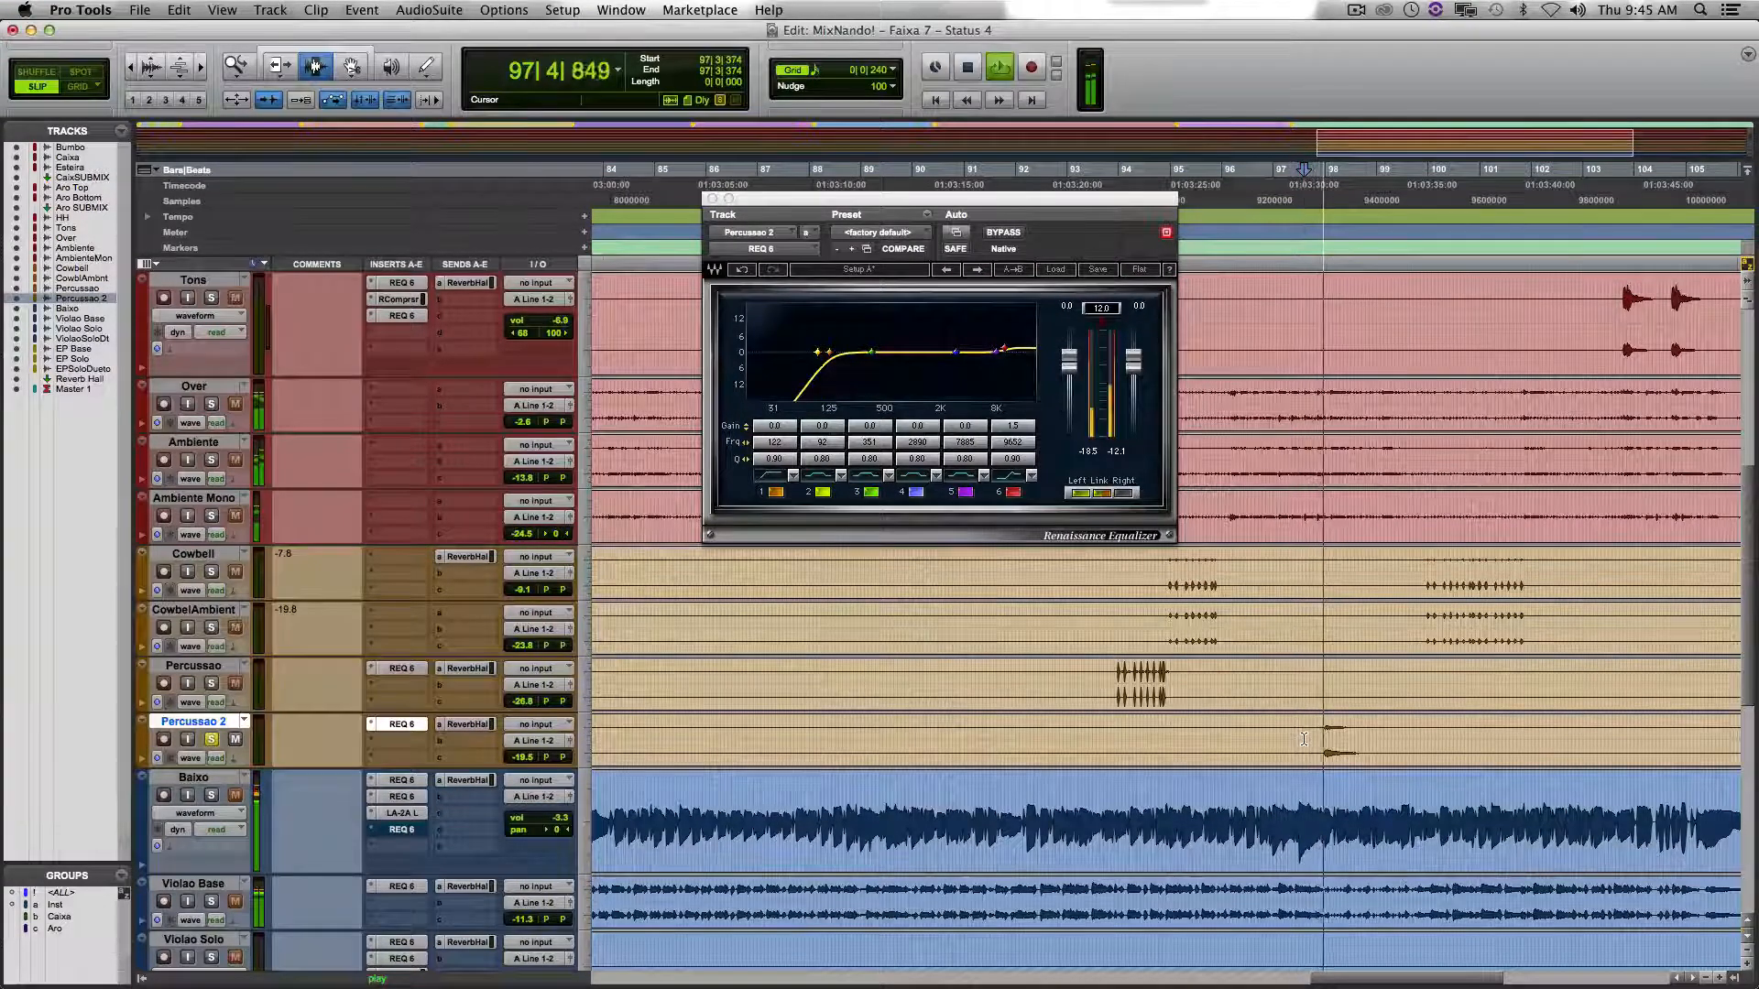
pyautogui.press('space')
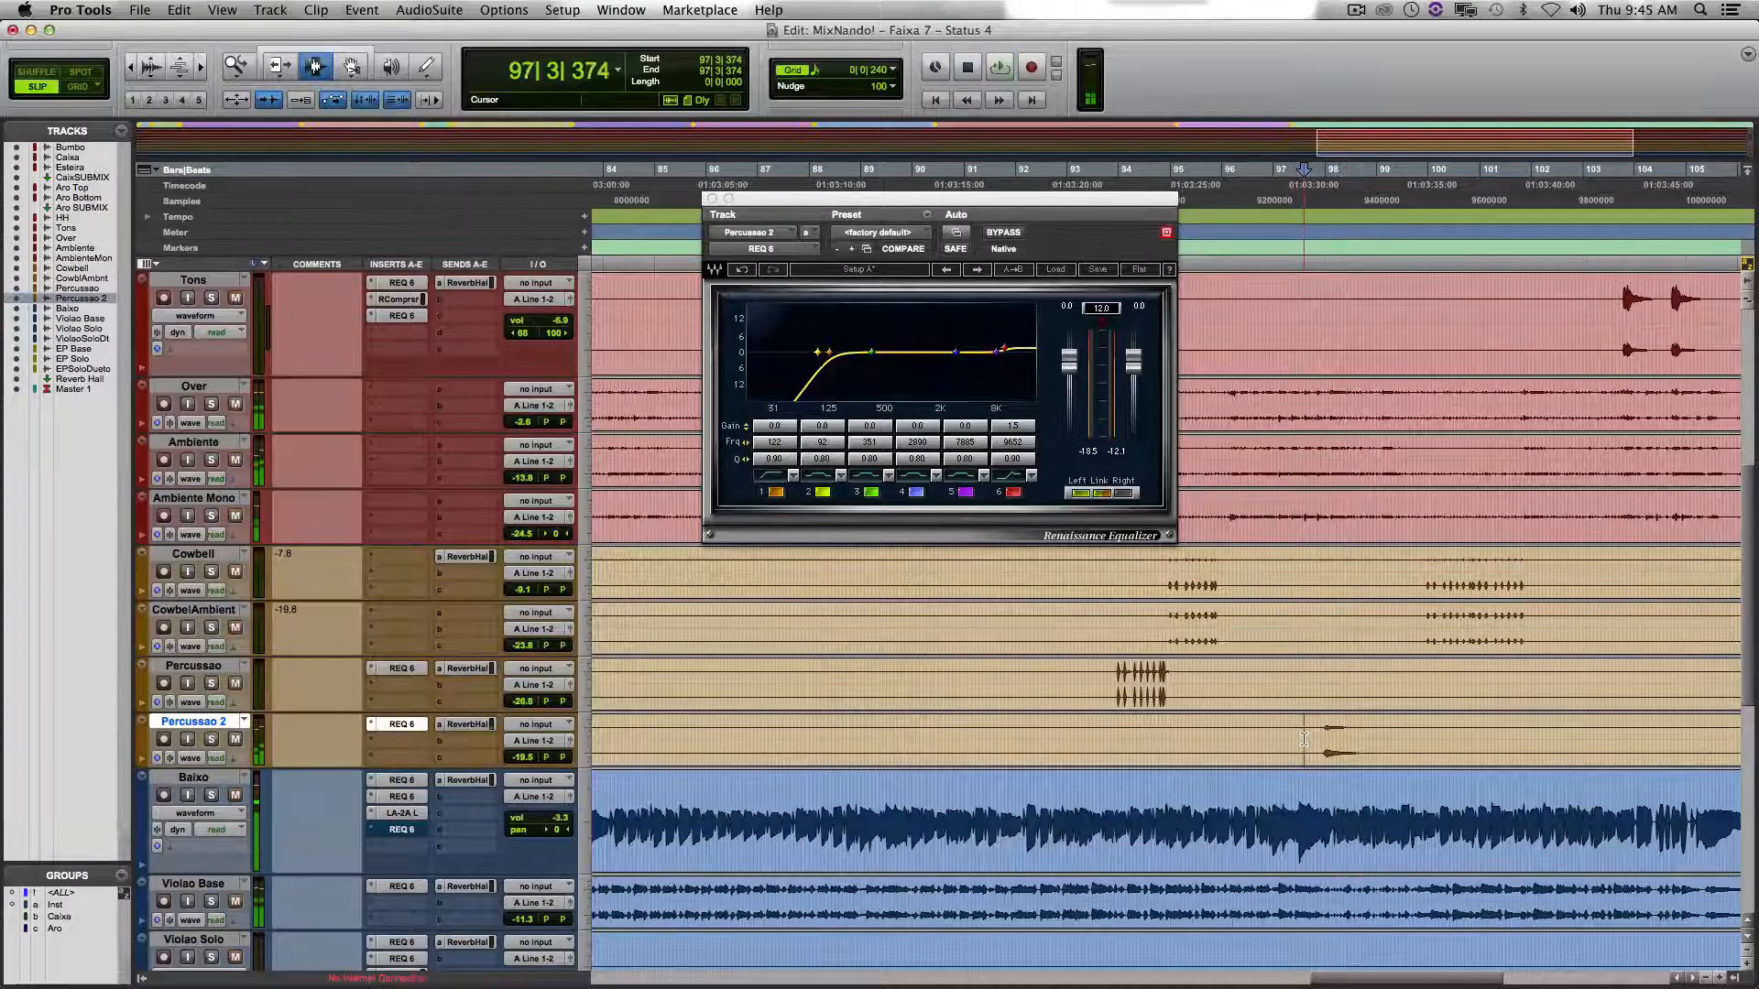
pyautogui.hotkey('shift', 's')
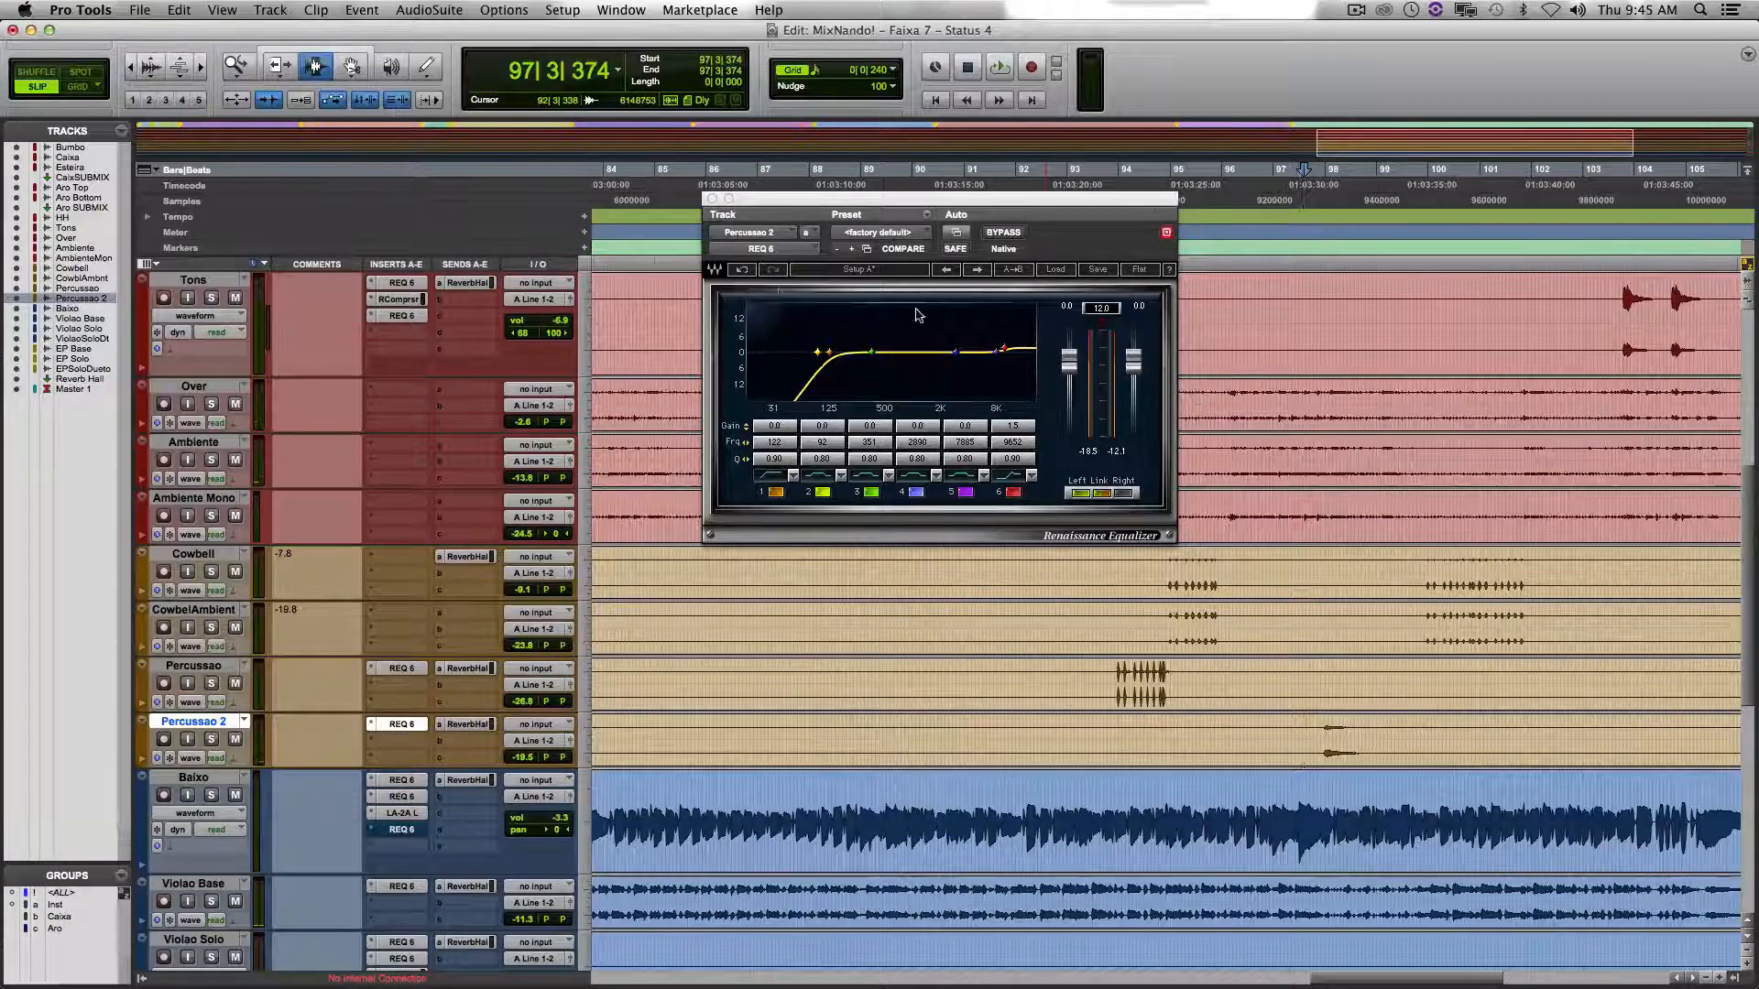
pyautogui.click(712, 200)
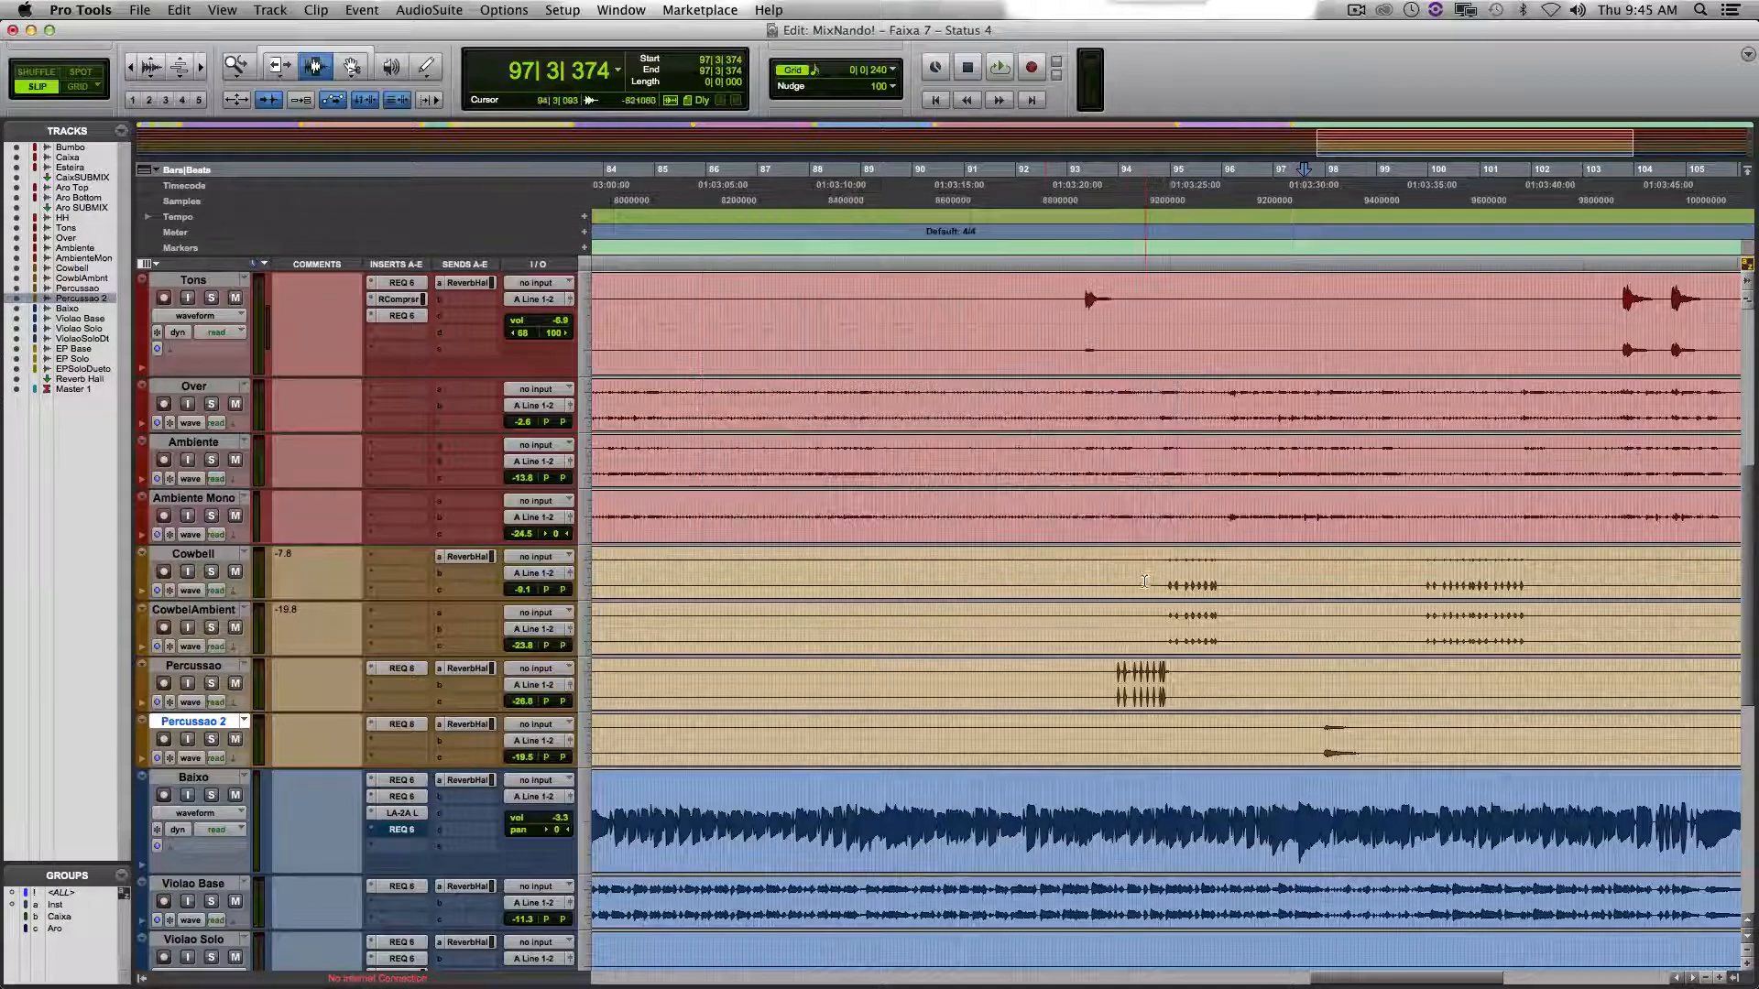
# Place the cursor in the CowbelAmbient track at bar 94, and select bars 66 to 74 across Cowbell and CowbelAmbient.
pyautogui.click(1161, 609)
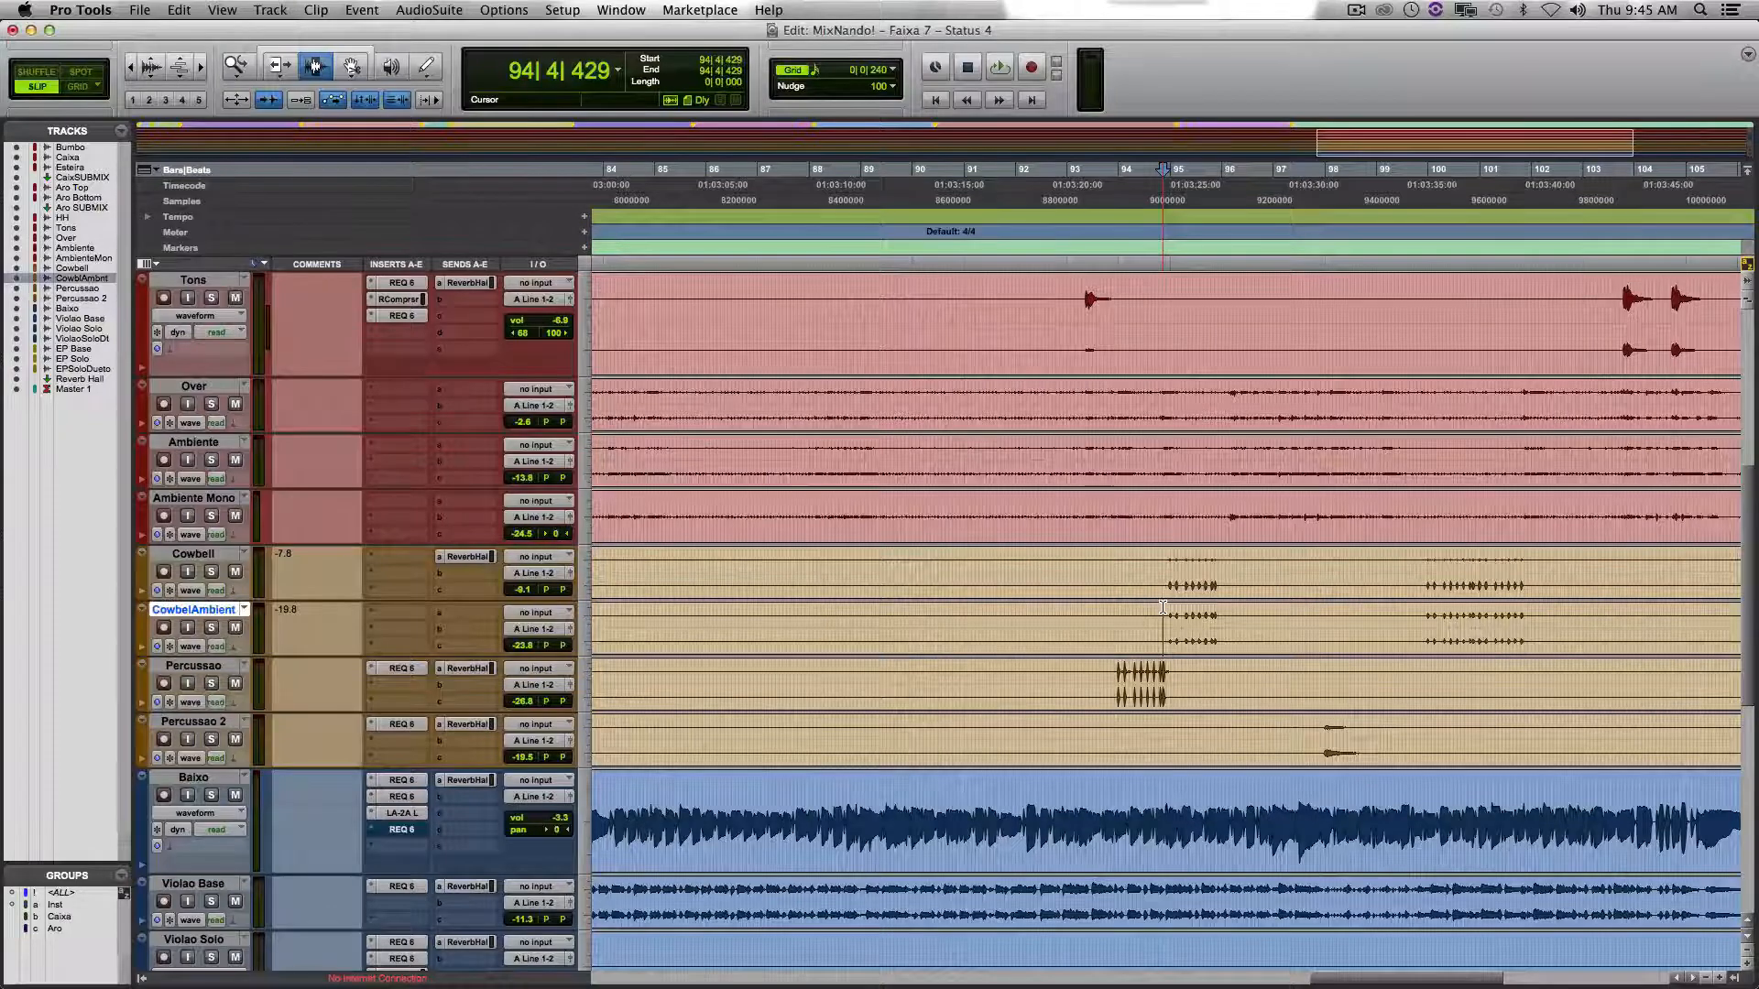
pyautogui.press('r')
pyautogui.press('r')
pyautogui.press('r')
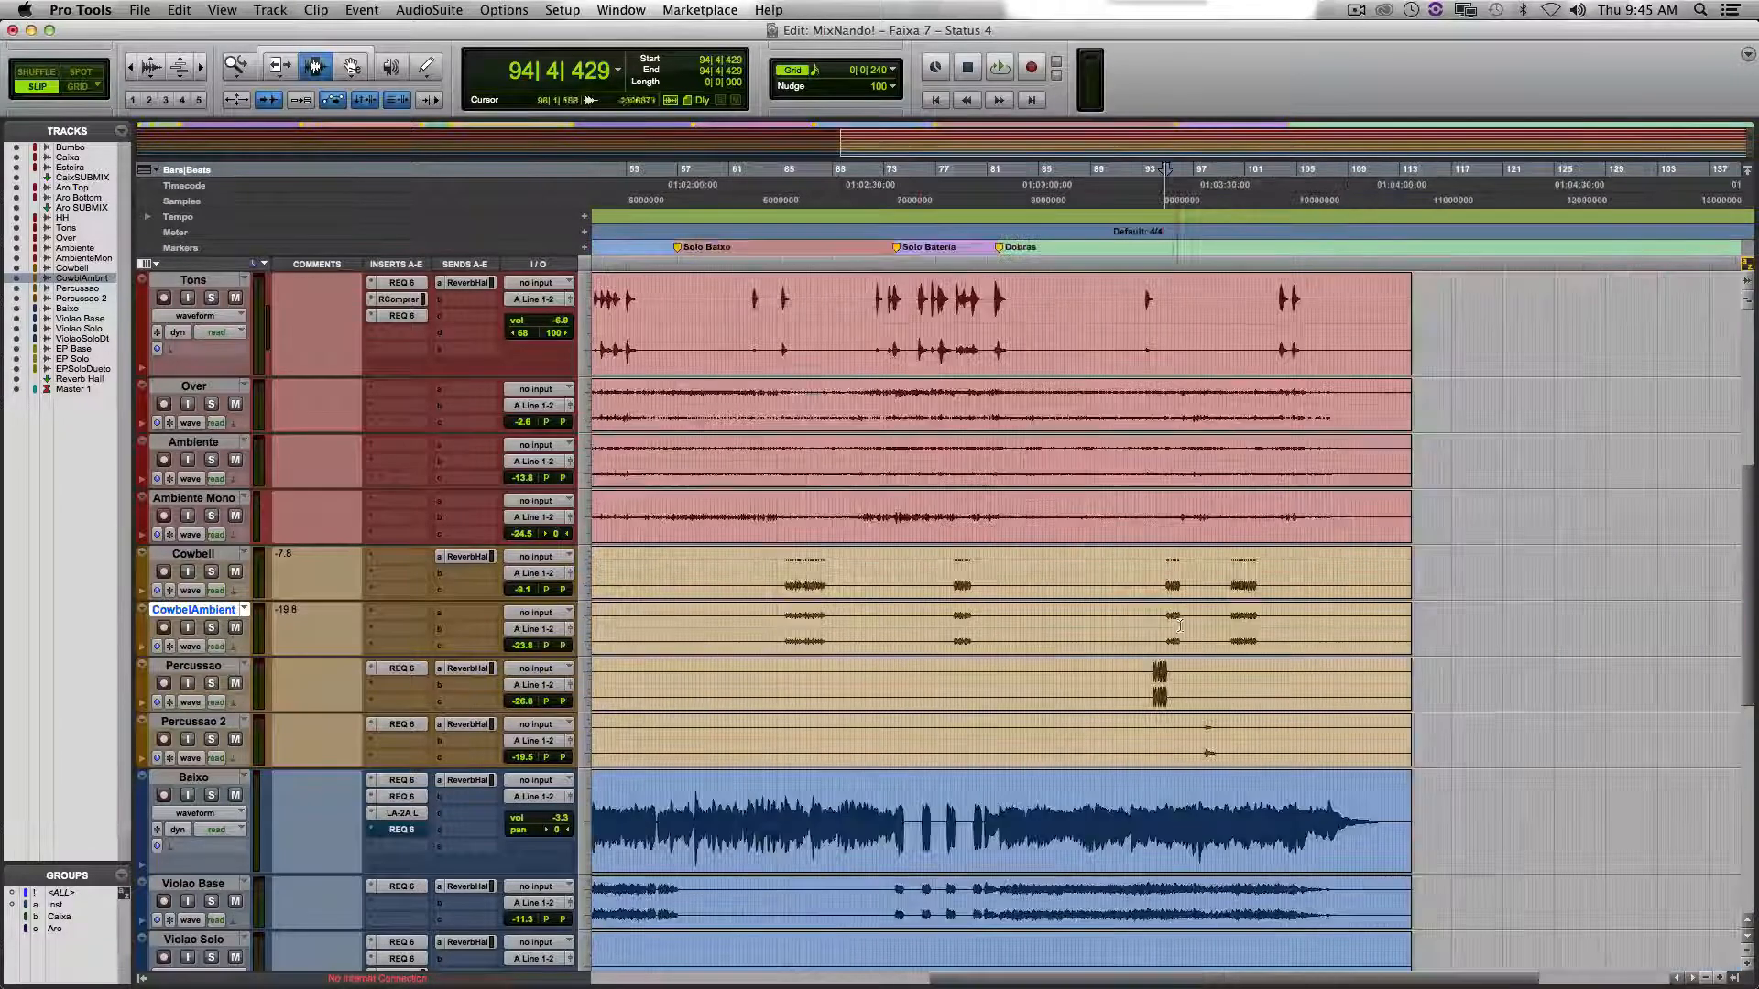
pyautogui.moveTo(983, 574); pyautogui.dragTo(1032, 632)
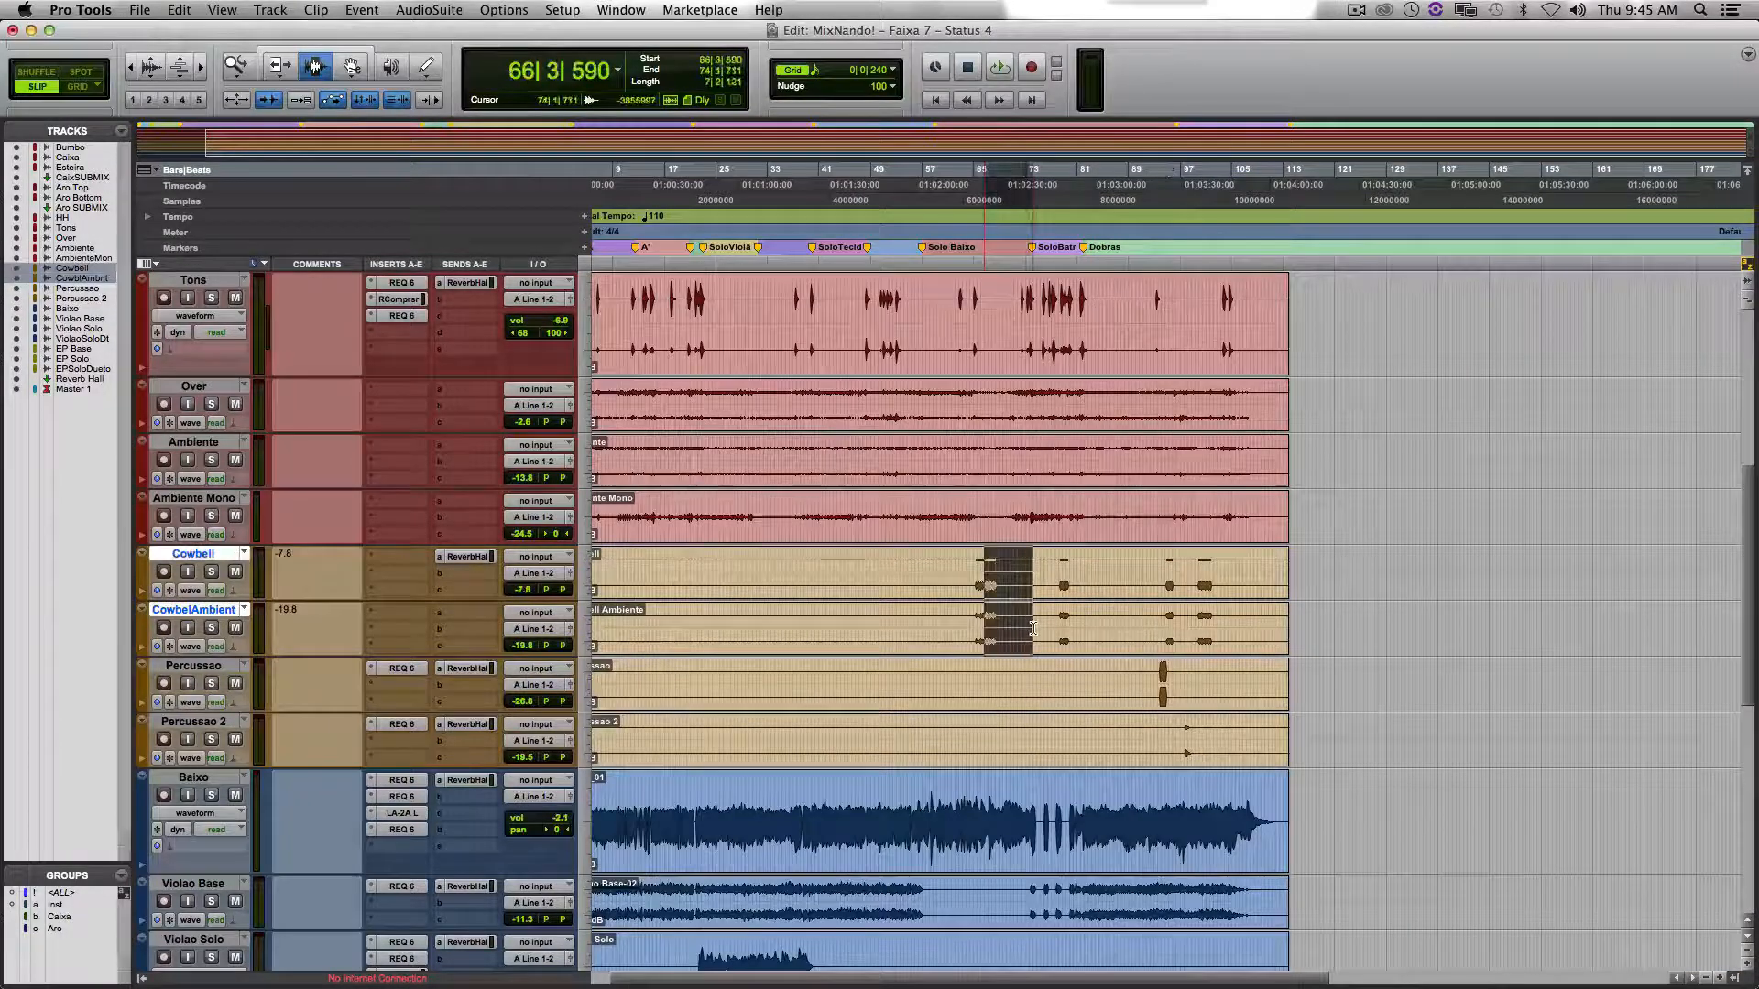
# Examine the volume automation of Cowbell and CowbelAmbient from bar 65 to 69, and return both tracks to waveform view.
pyautogui.hotkey('ctrl', '-')
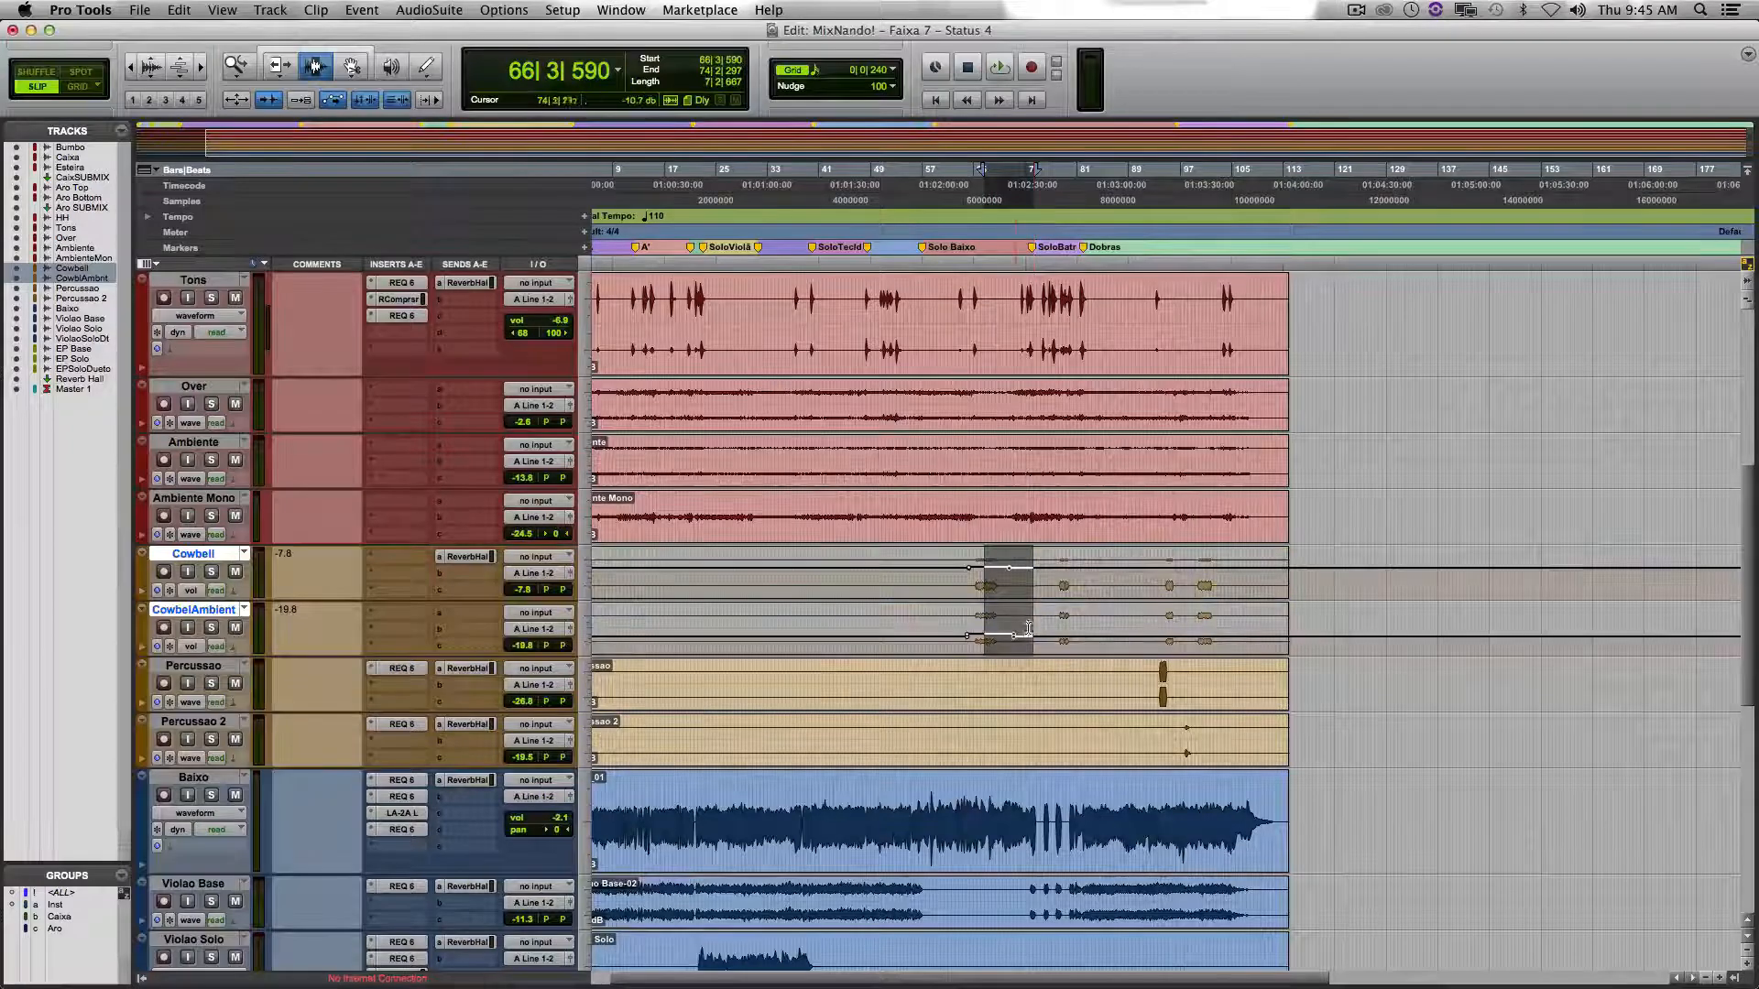
pyautogui.click(982, 563)
pyautogui.moveTo(974, 568); pyautogui.dragTo(1005, 638)
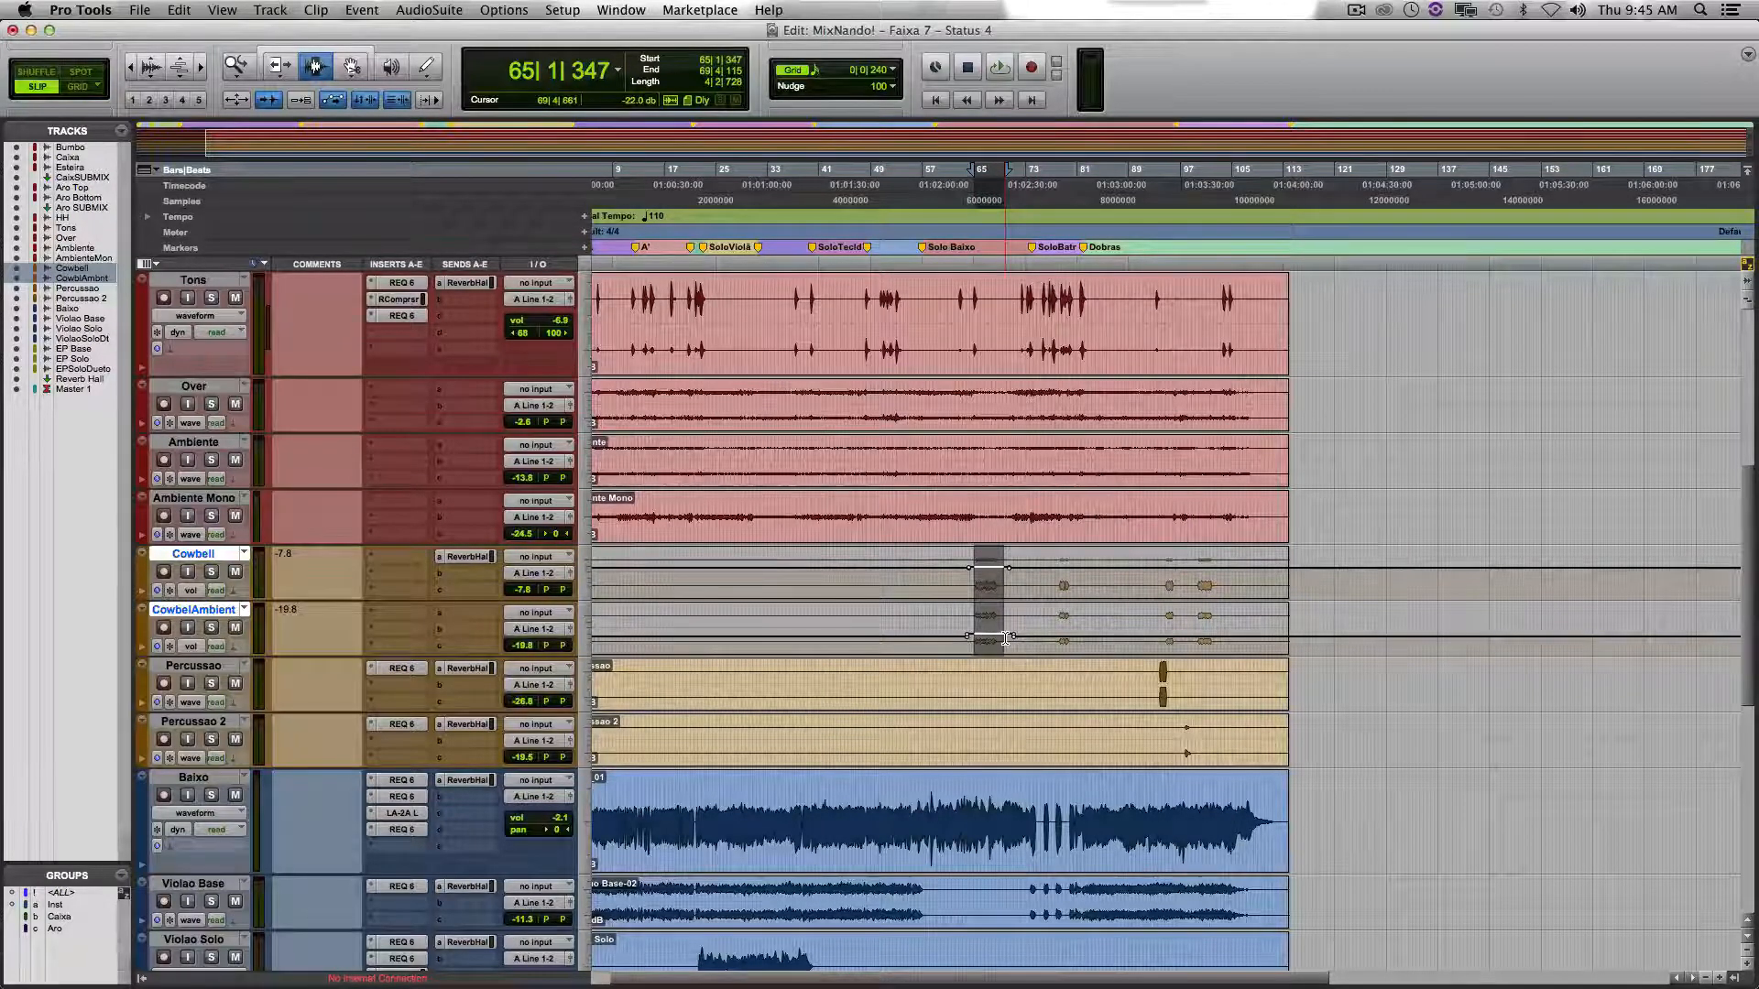
pyautogui.hotkey('ctrl', '-')
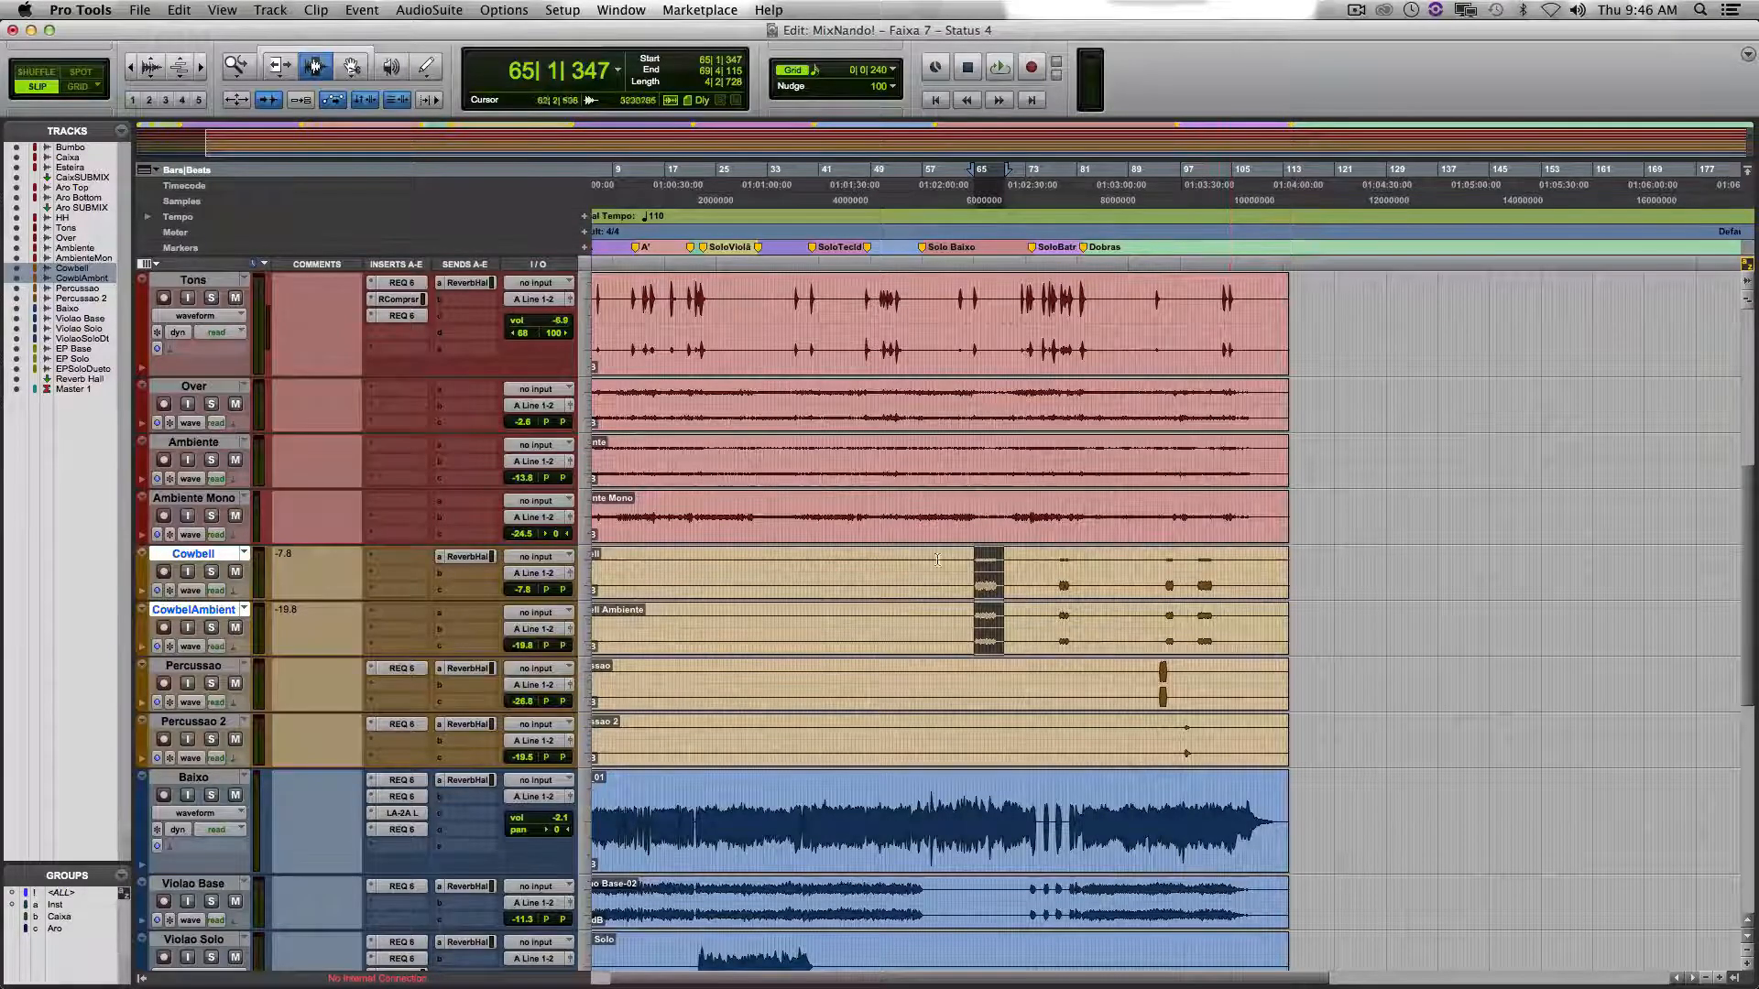
# Look over the bass, guitar and keyboard tracks, and return the cursor to the session start with the EP Solo track selected.
pyautogui.scroll(-6, 824, 586)
pyautogui.hscroll(-1, 768, 596)
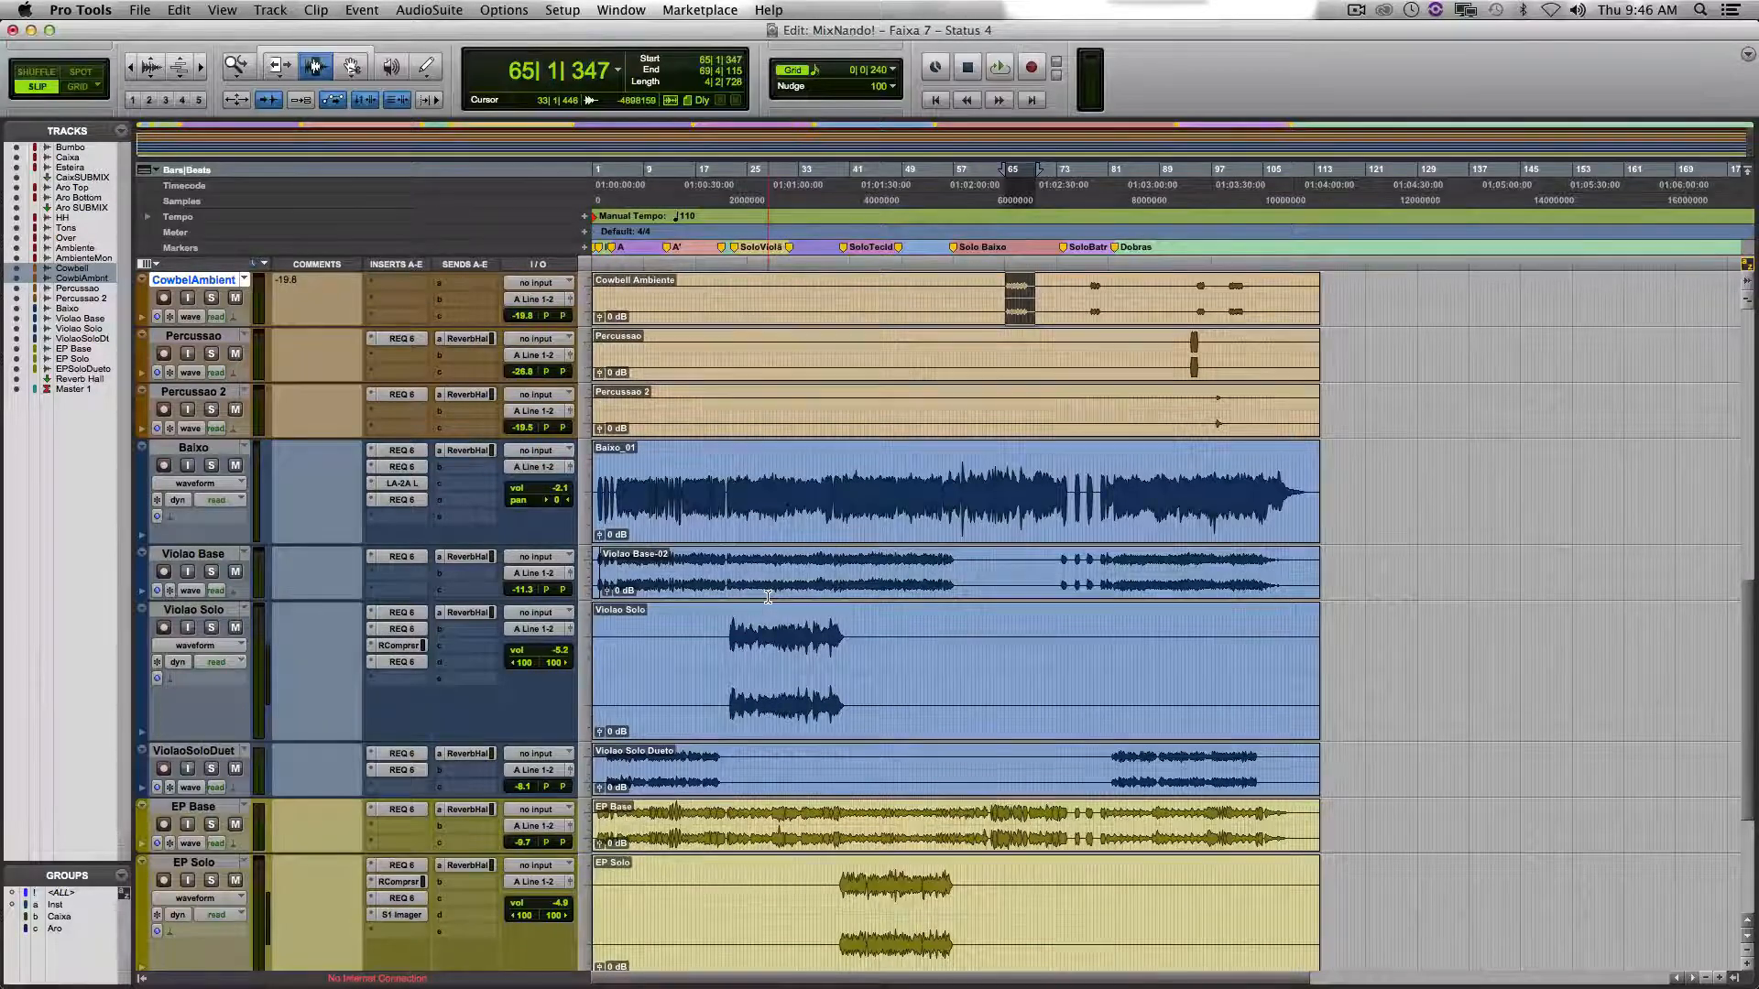
pyautogui.scroll(-5, 768, 596)
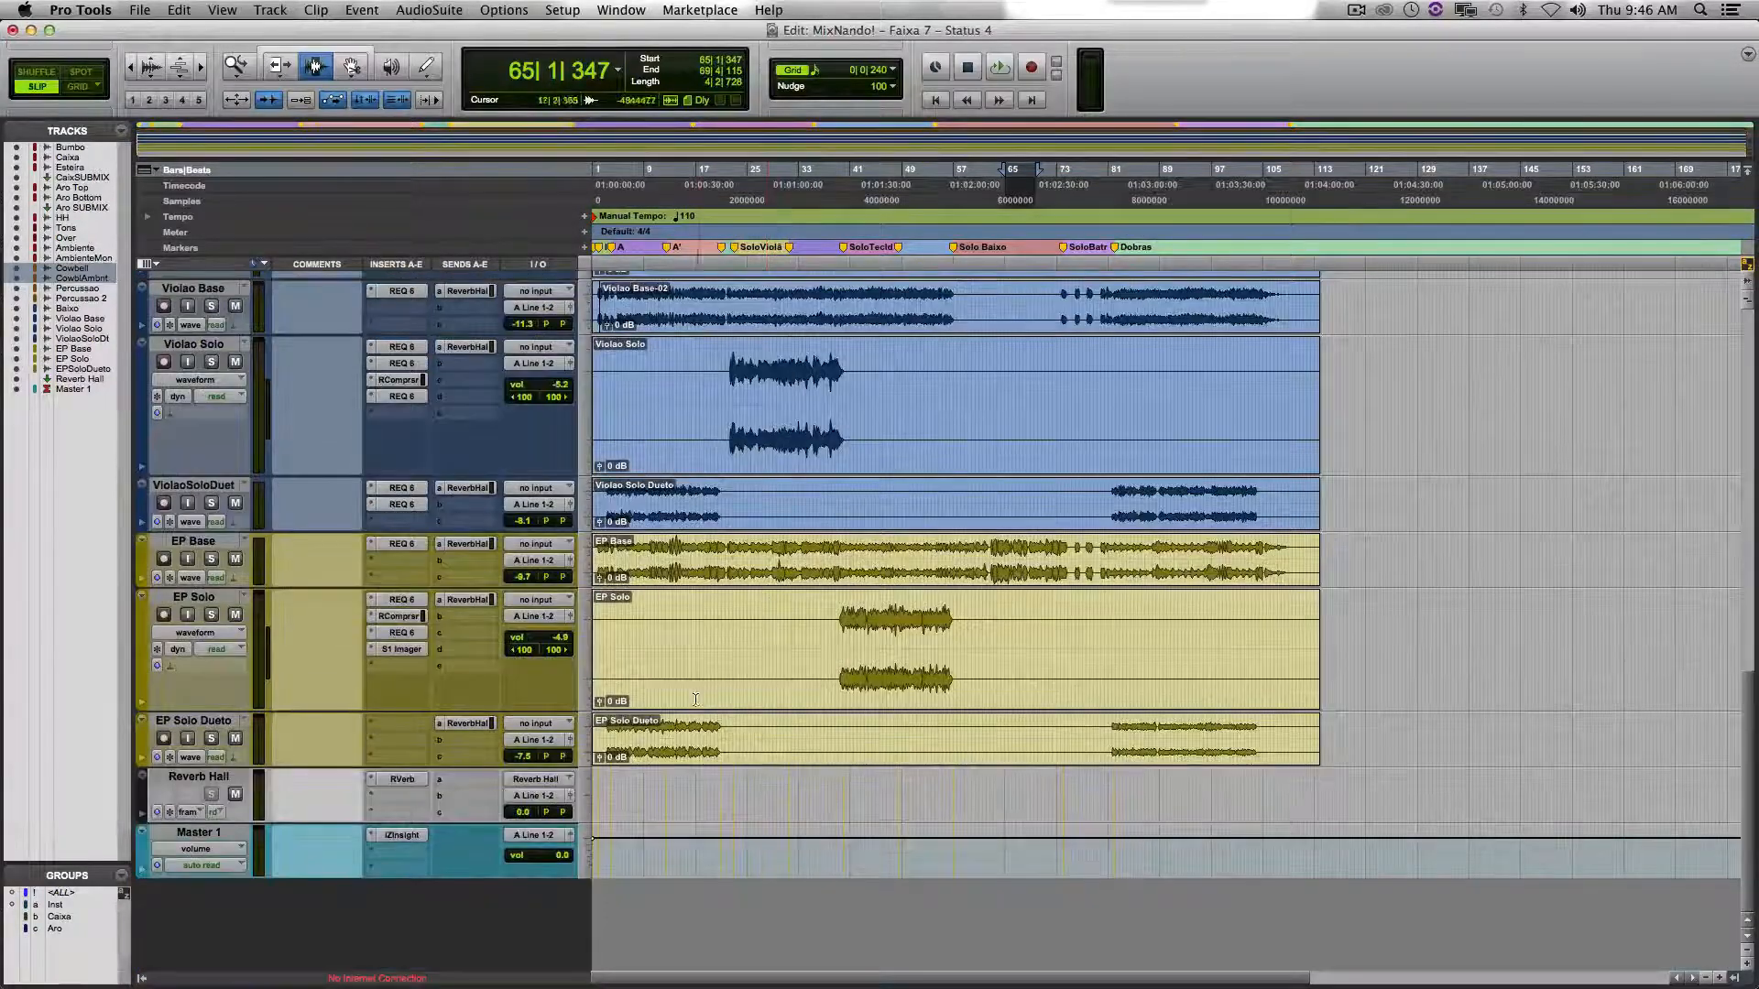
pyautogui.click(635, 615)
pyautogui.press('Return')
pyautogui.press('super+bracketright')
pyautogui.press('super+bracketright')
pyautogui.press('super+bracketright')
pyautogui.press('super+bracketright')
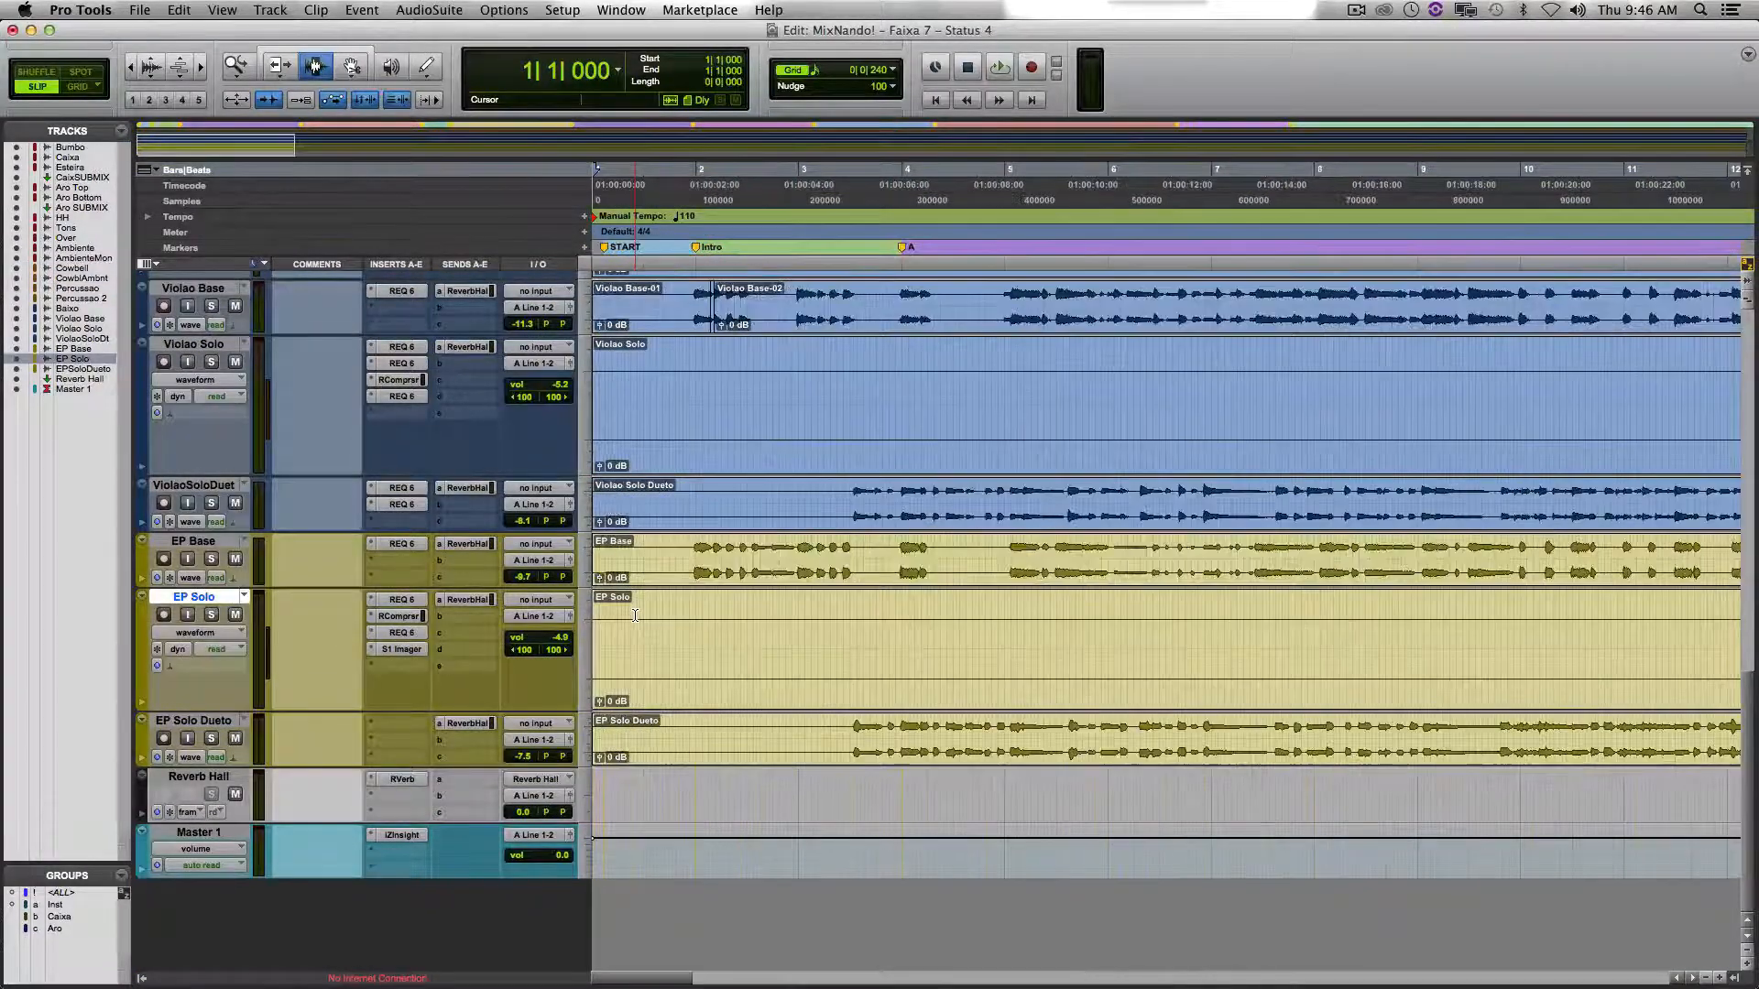
# Play the mix from the START marker and watch the drum tracks from Bumbo down.
pyautogui.click(604, 248)
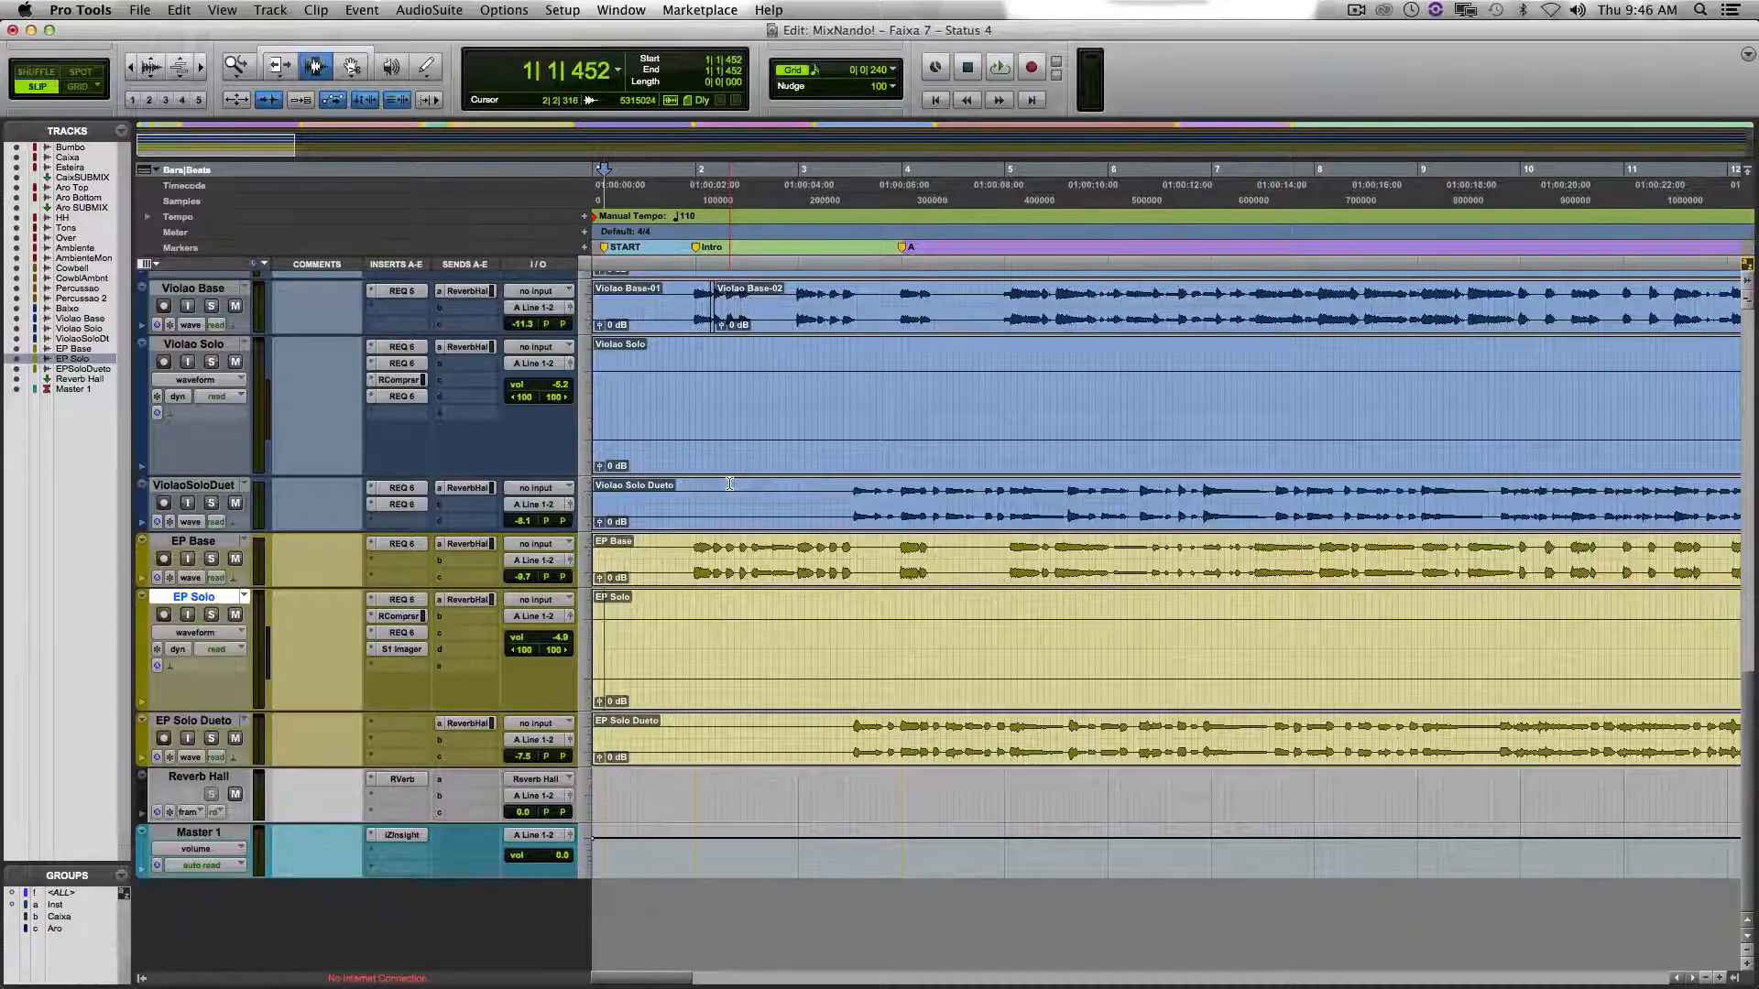
pyautogui.press('space')
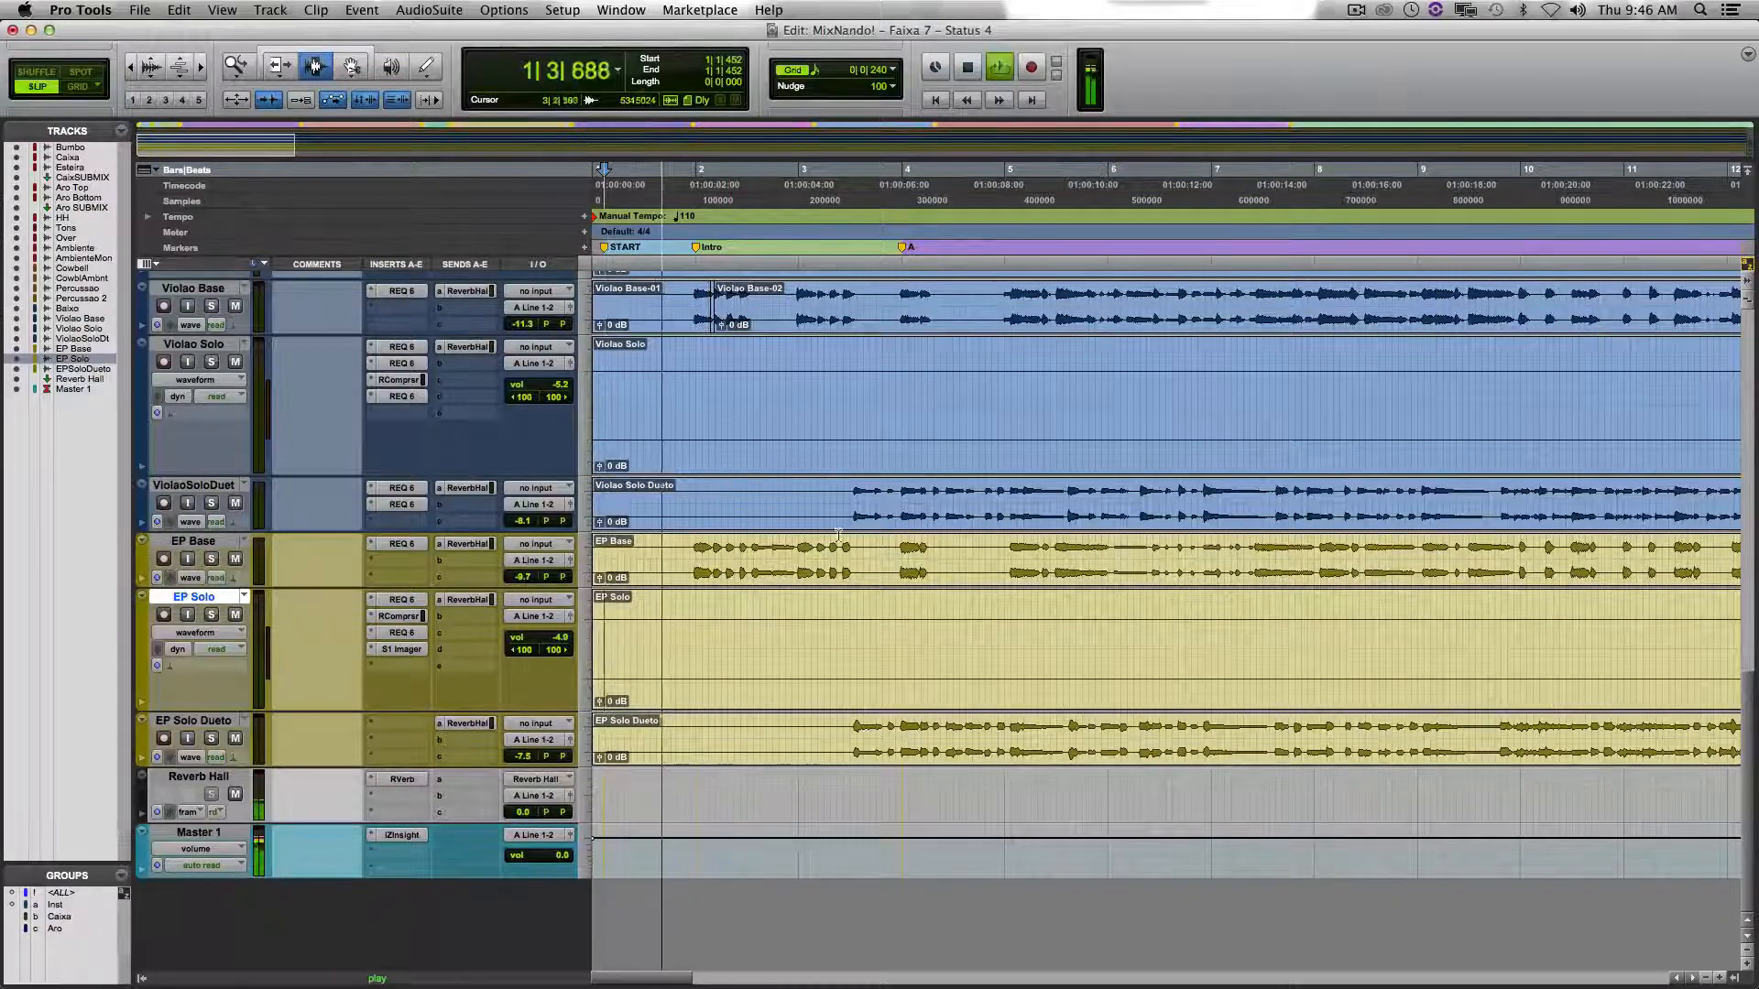
pyautogui.scroll(10, 779, 490)
pyautogui.scroll(8, 837, 498)
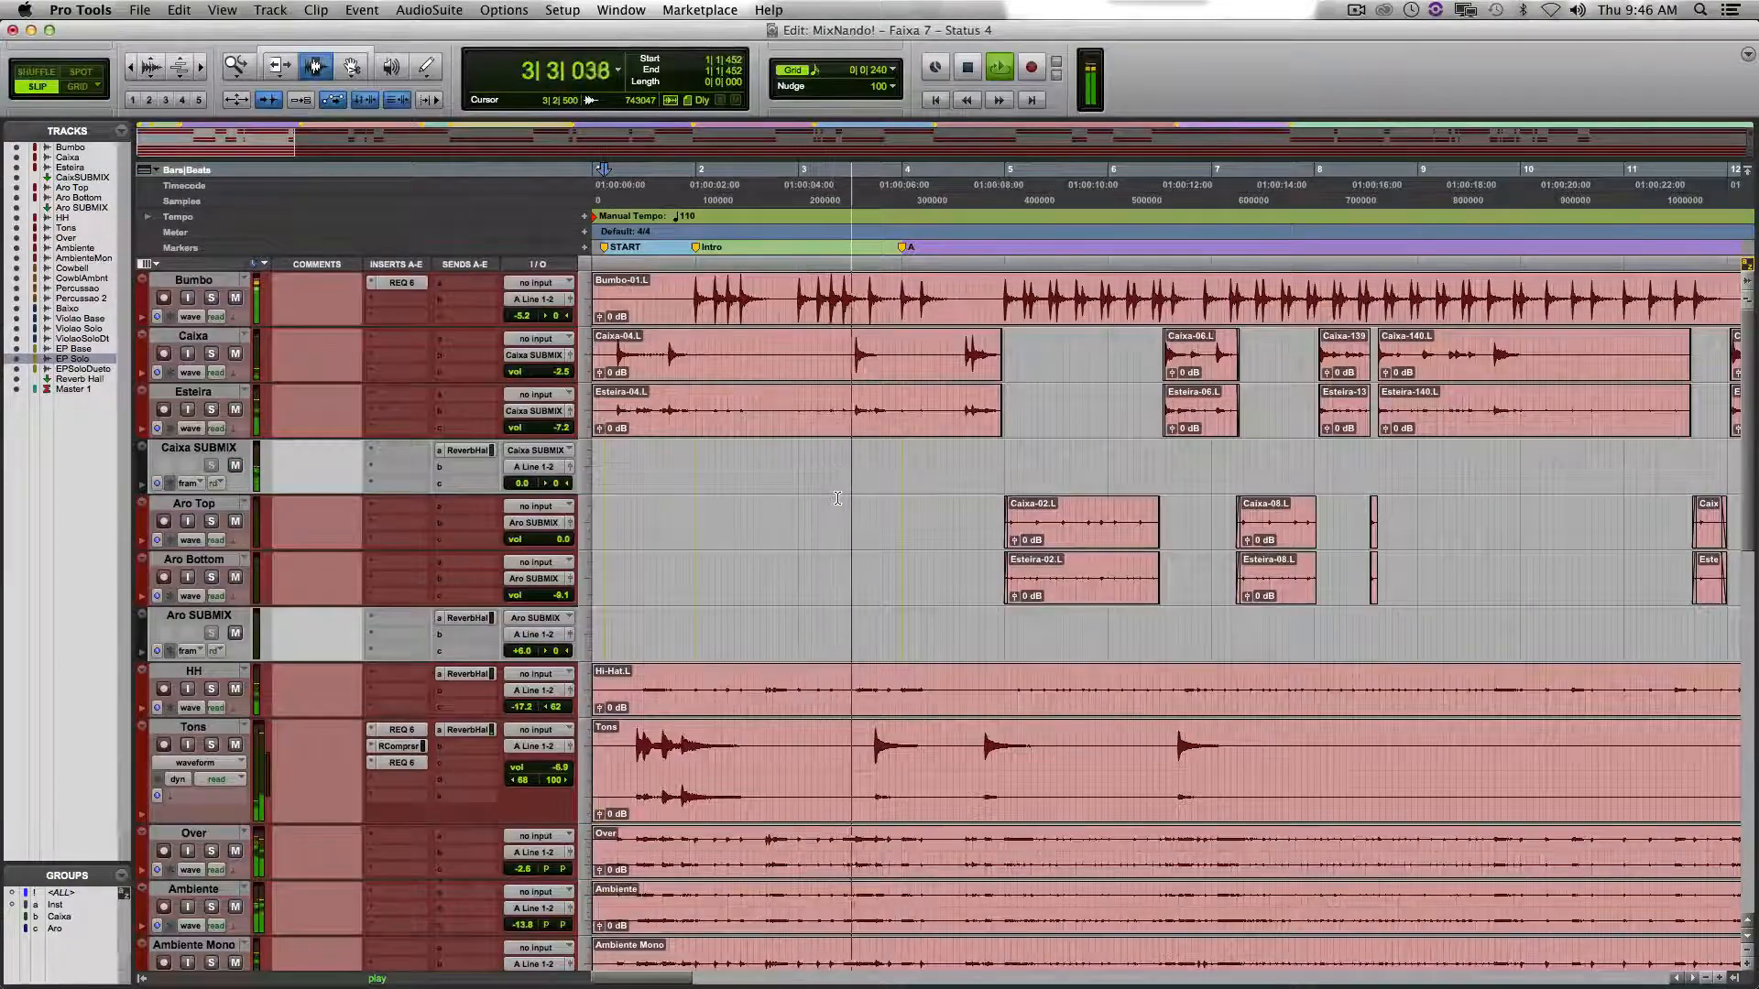
# Inspect both REQ 6 equalizers on the ViolaoSoloDuet track while the mix plays, and close the plug-in window.
pyautogui.scroll(-3, 916, 508)
pyautogui.scroll(-14, 976, 514)
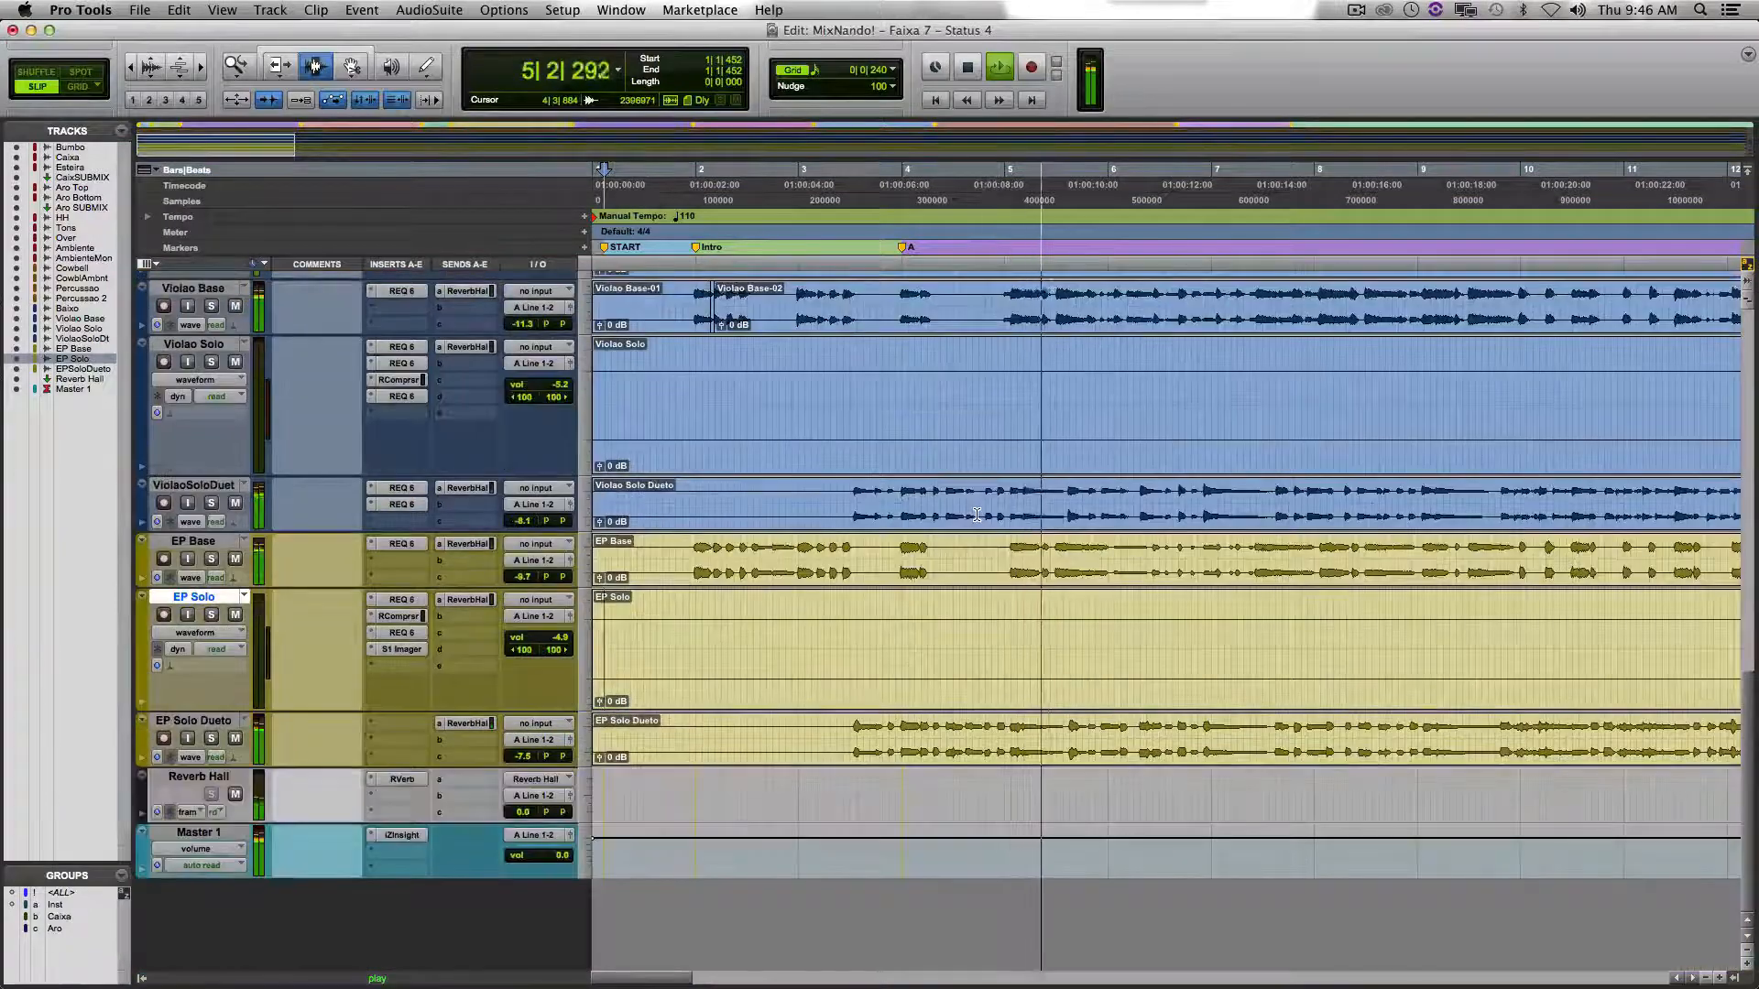
pyautogui.scroll(1, 1063, 519)
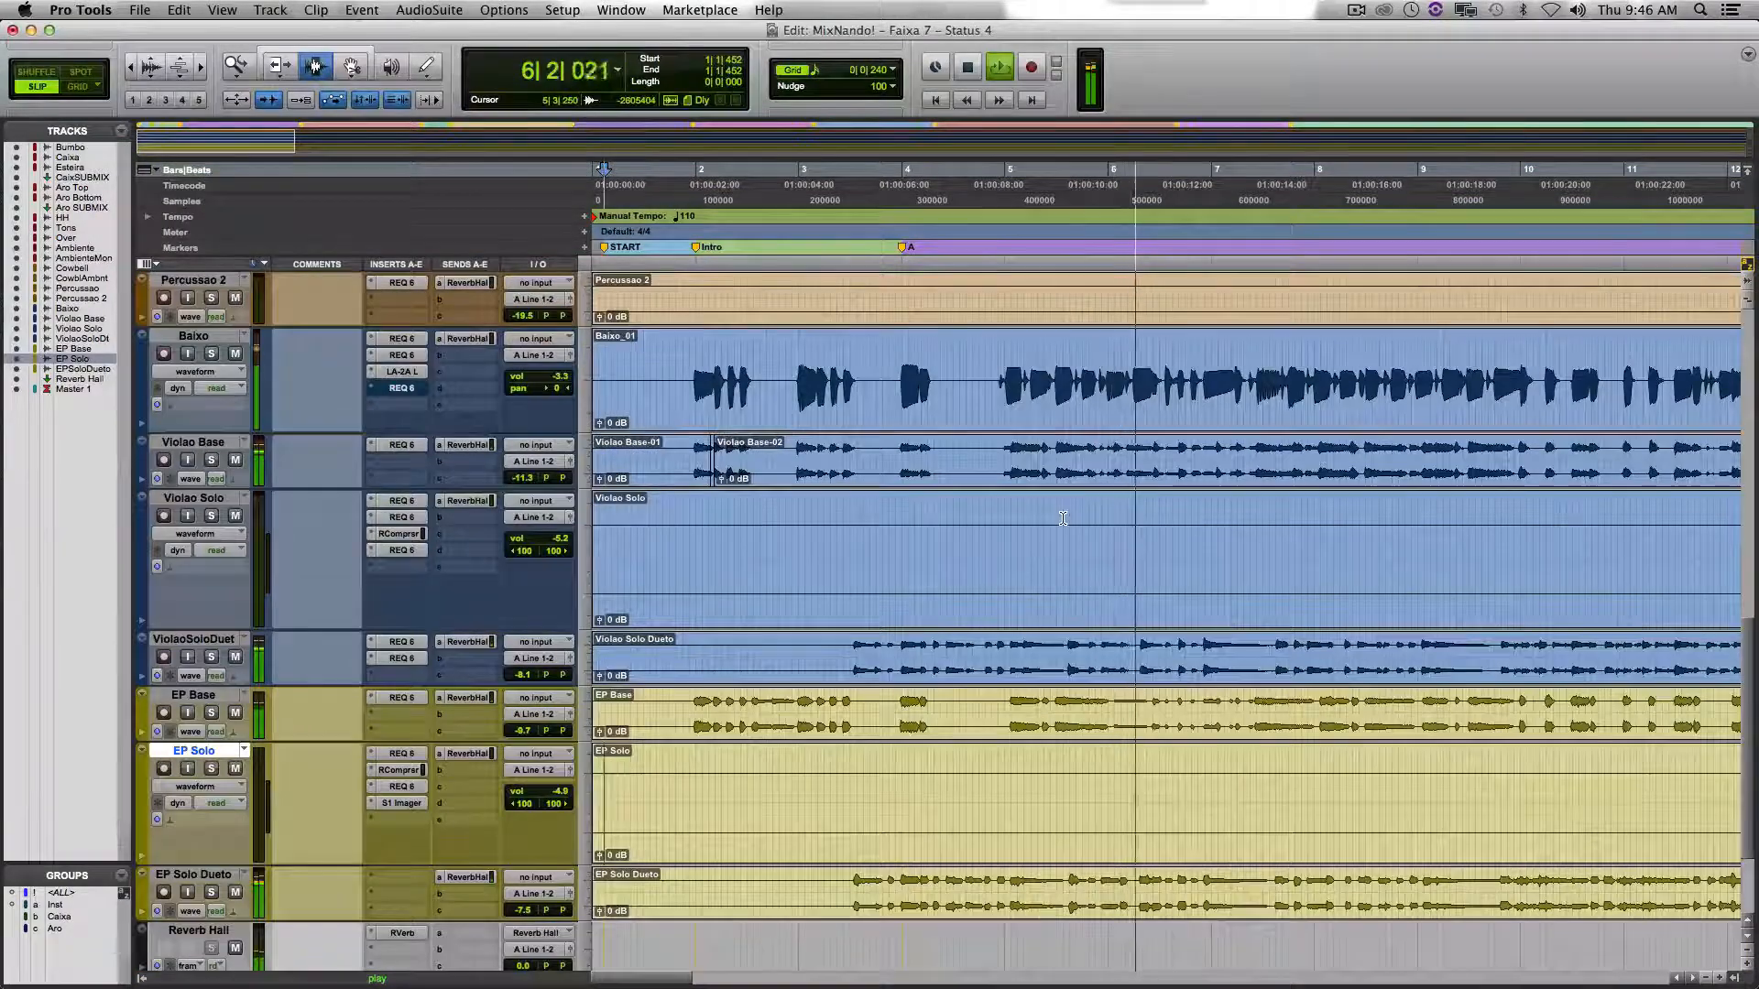
pyautogui.press('r')
pyautogui.press('r')
pyautogui.press('r')
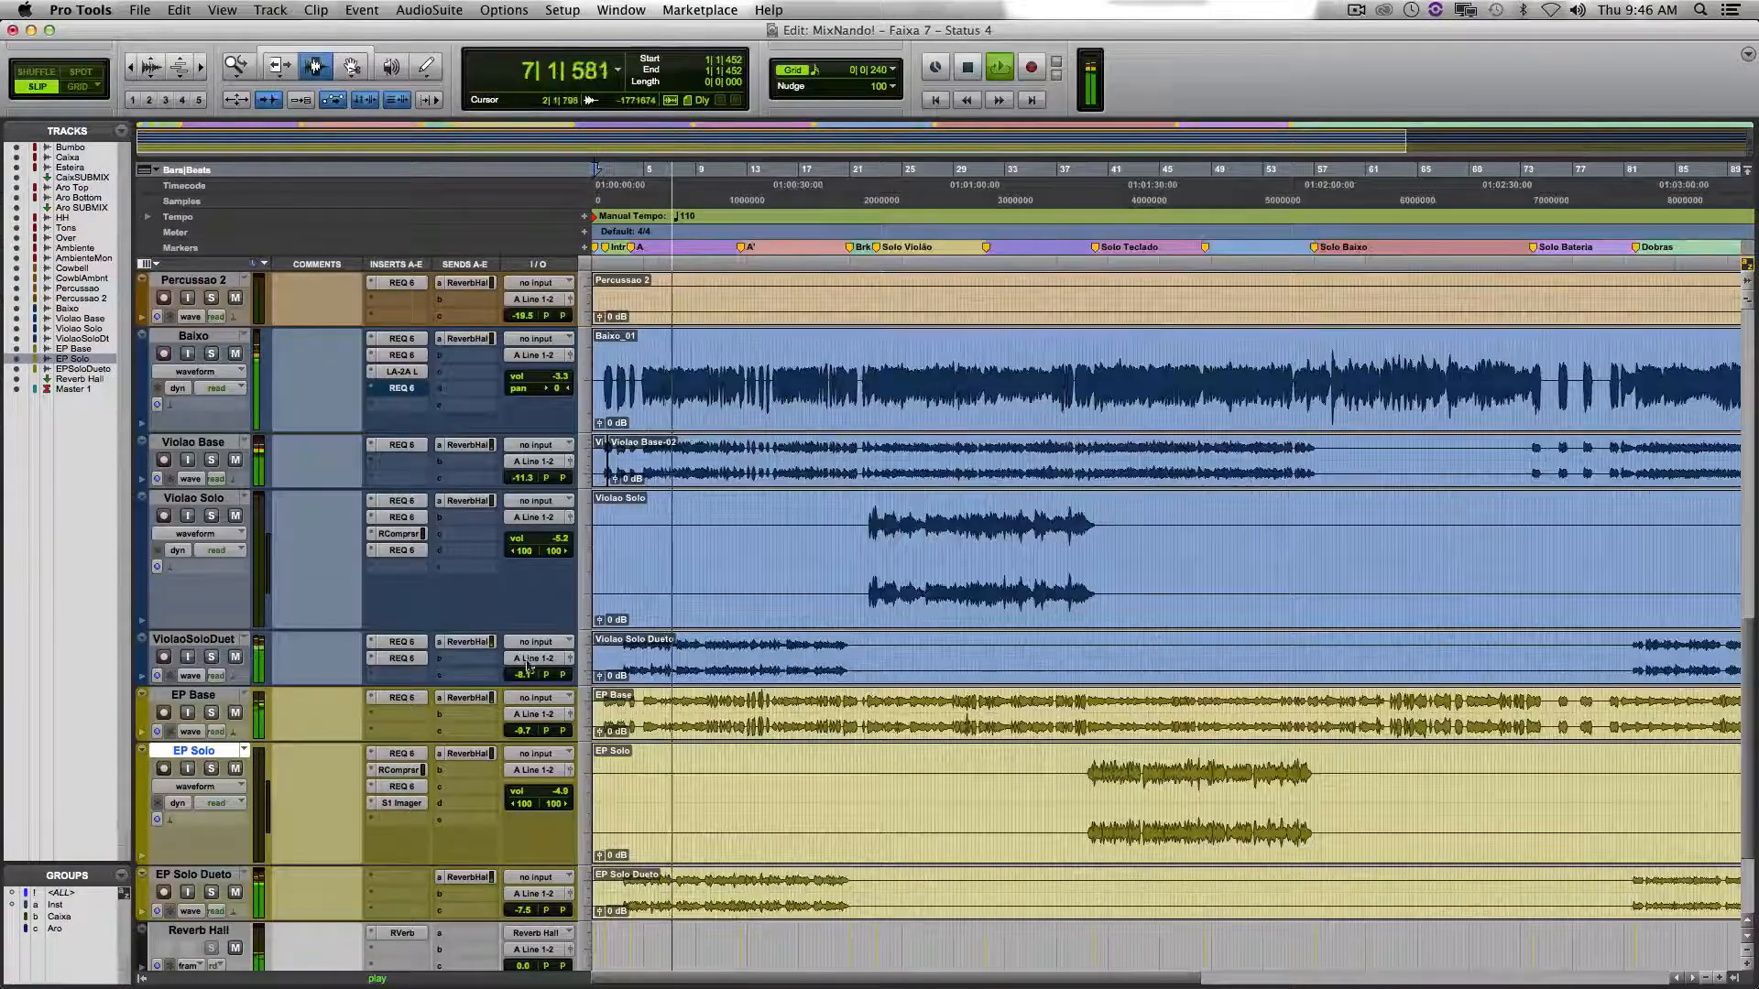
pyautogui.click(401, 642)
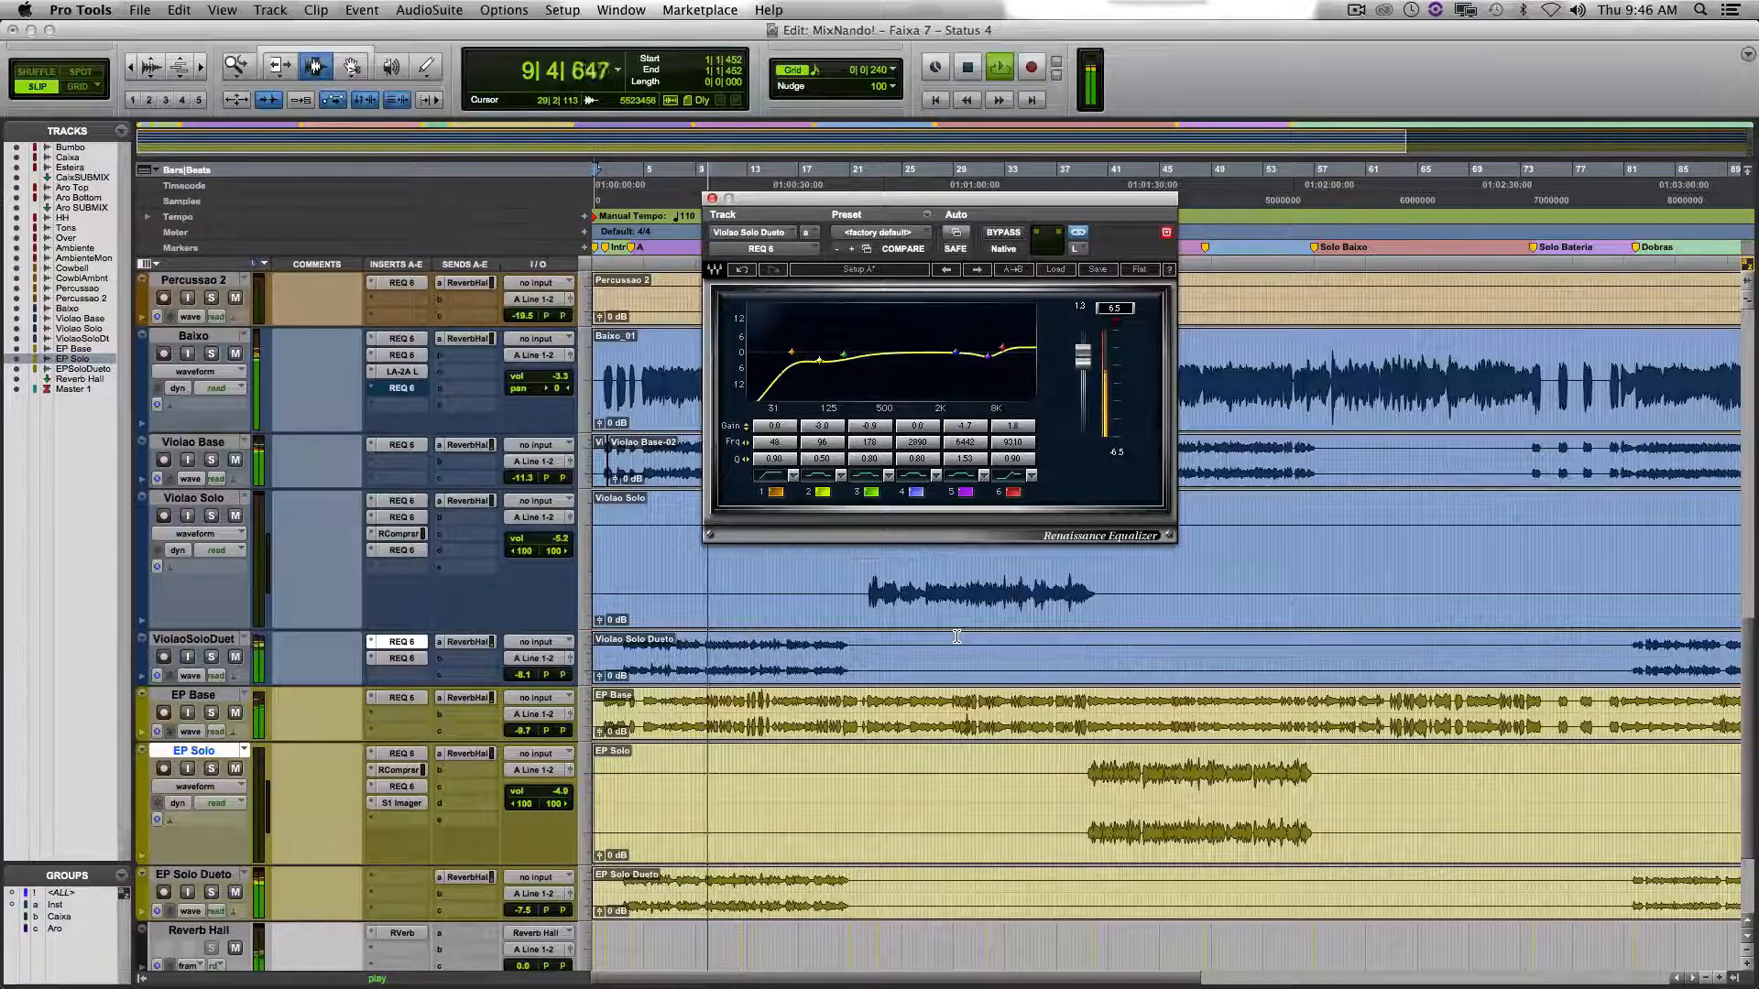
pyautogui.click(403, 664)
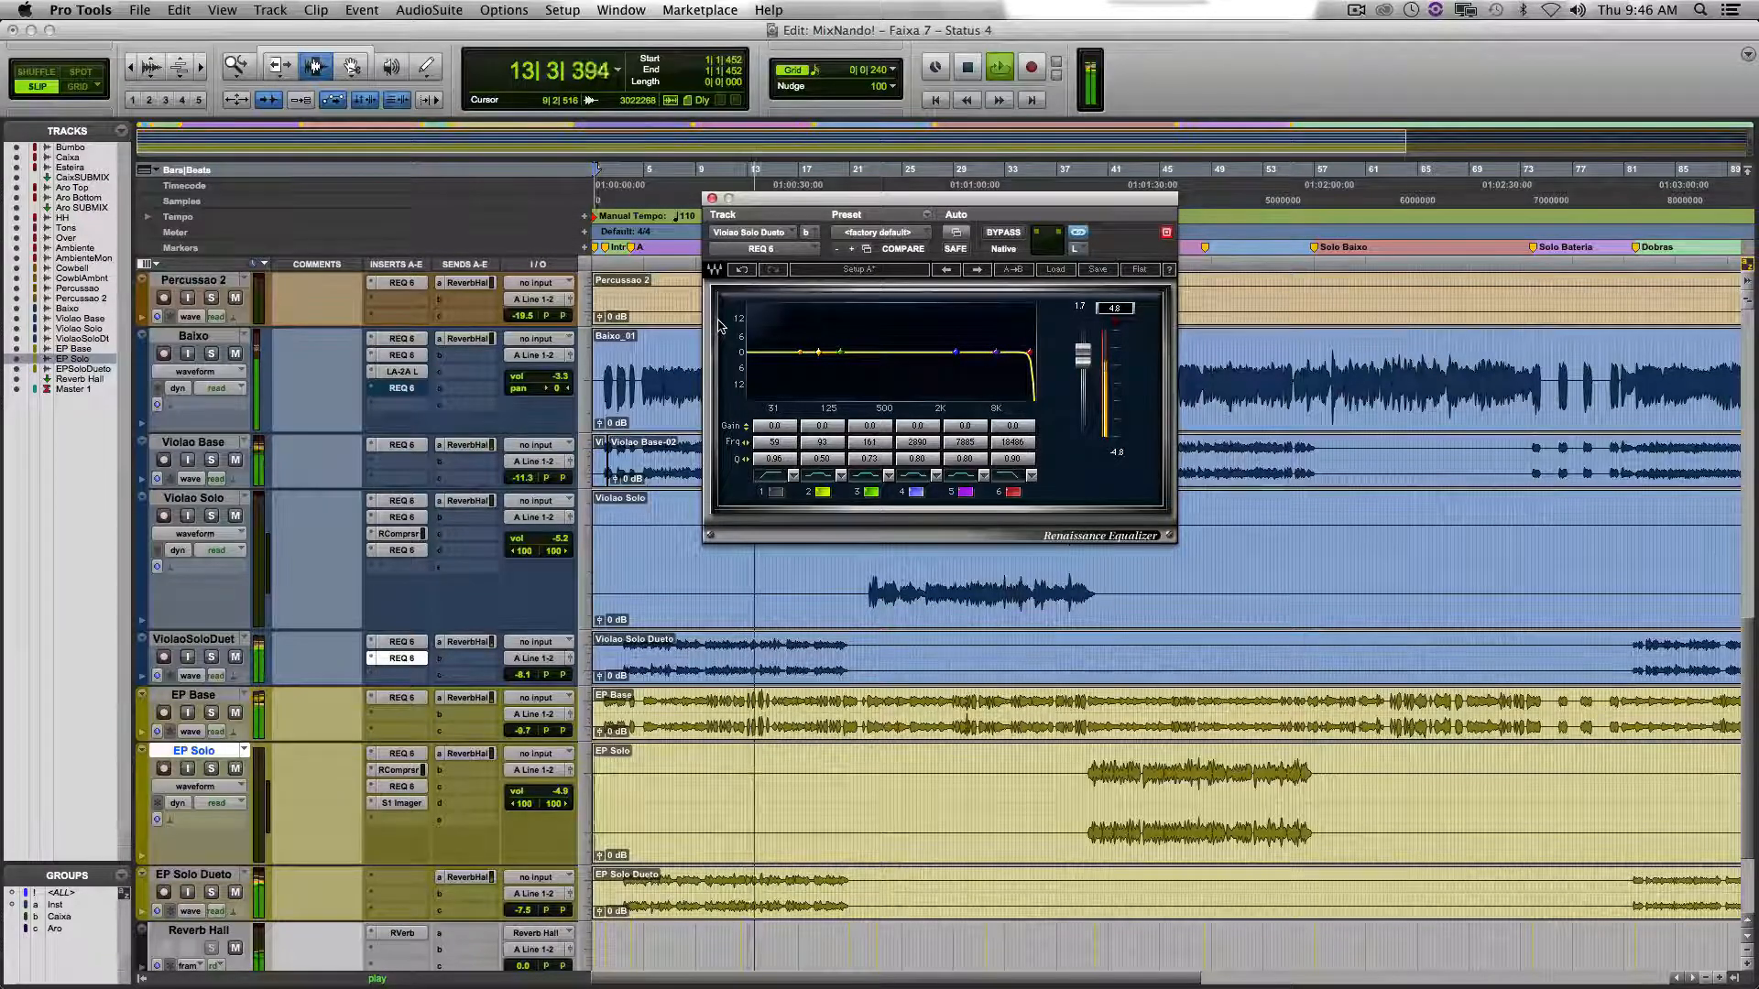
pyautogui.click(712, 199)
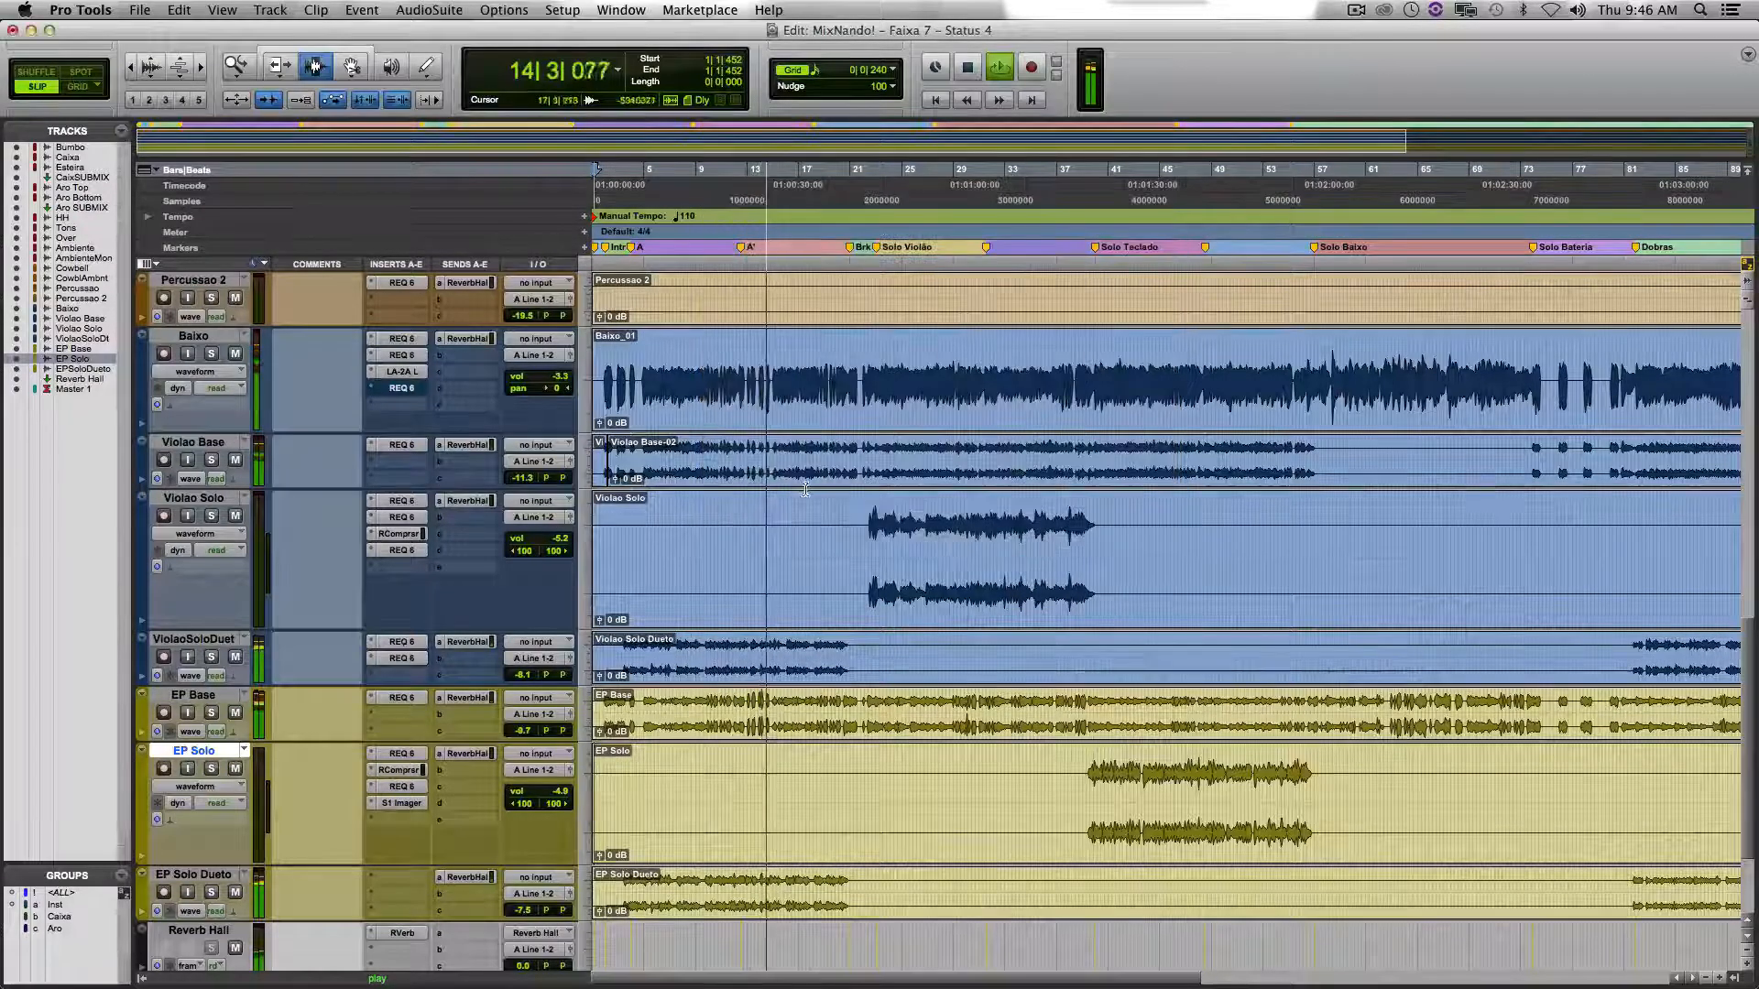
# Look over the percussion and drum tracks up to Bumbo while the mix plays towards the Solo Violão section.
pyautogui.scroll(5, 770, 462)
pyautogui.scroll(1, 809, 467)
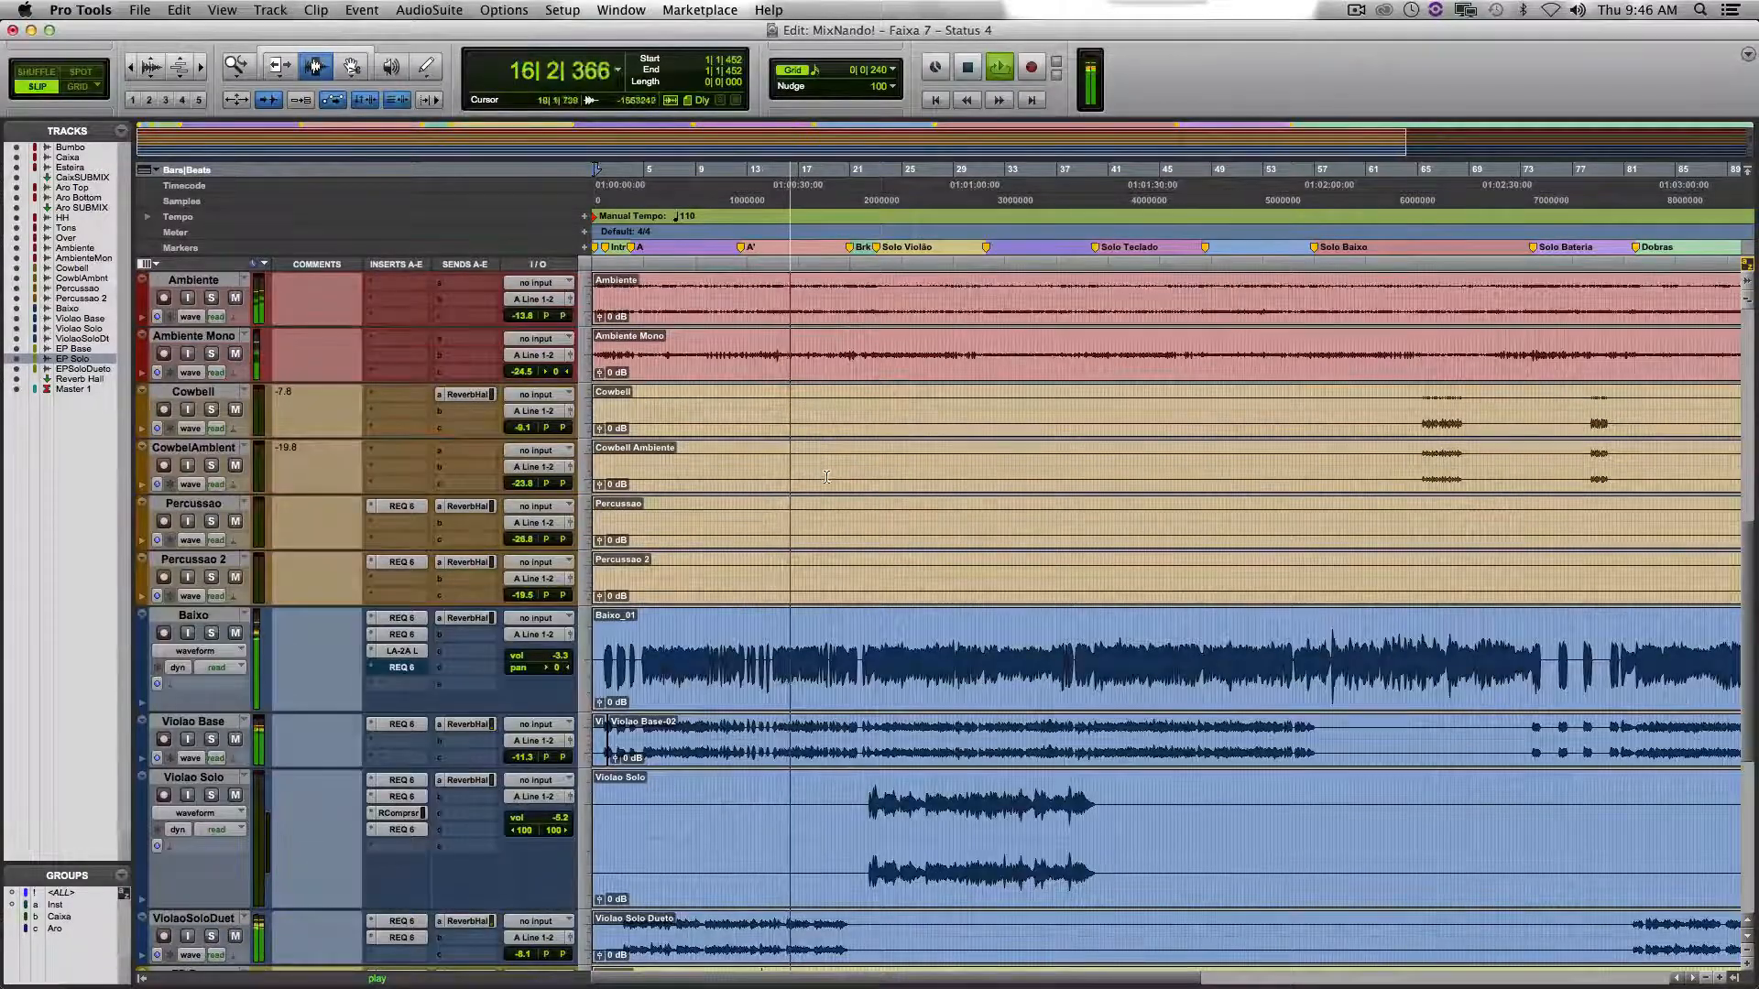
pyautogui.scroll(11, 818, 473)
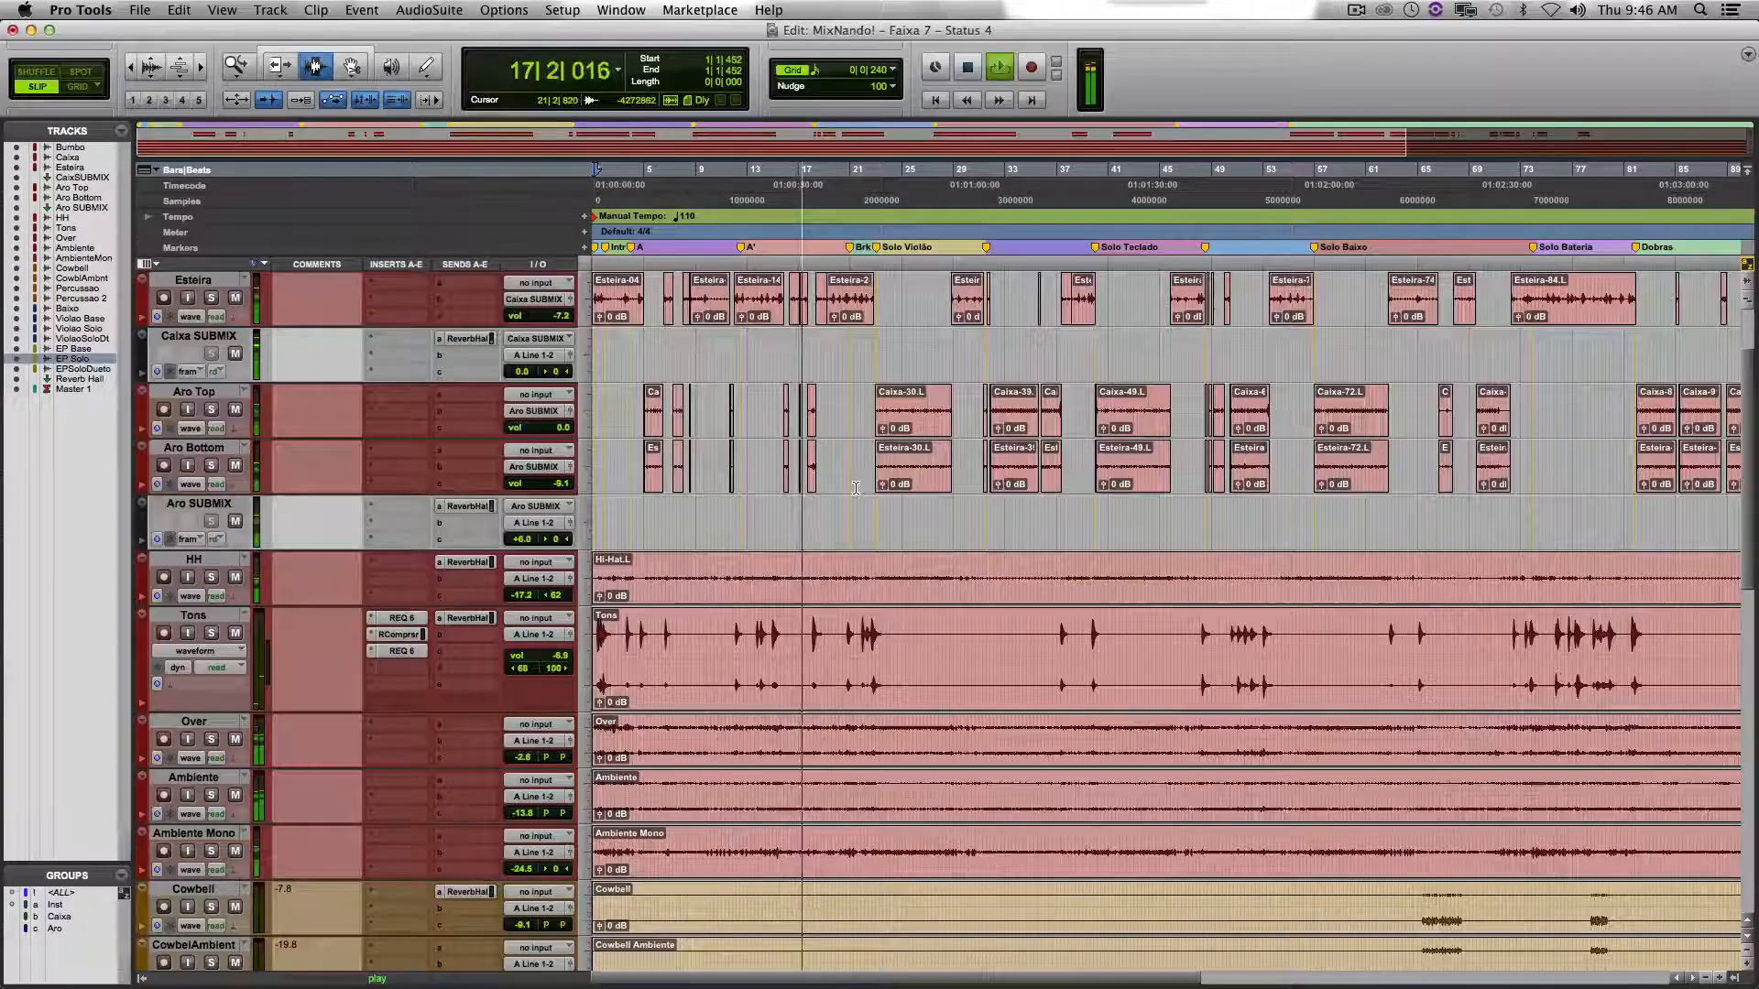
pyautogui.scroll(2, 855, 487)
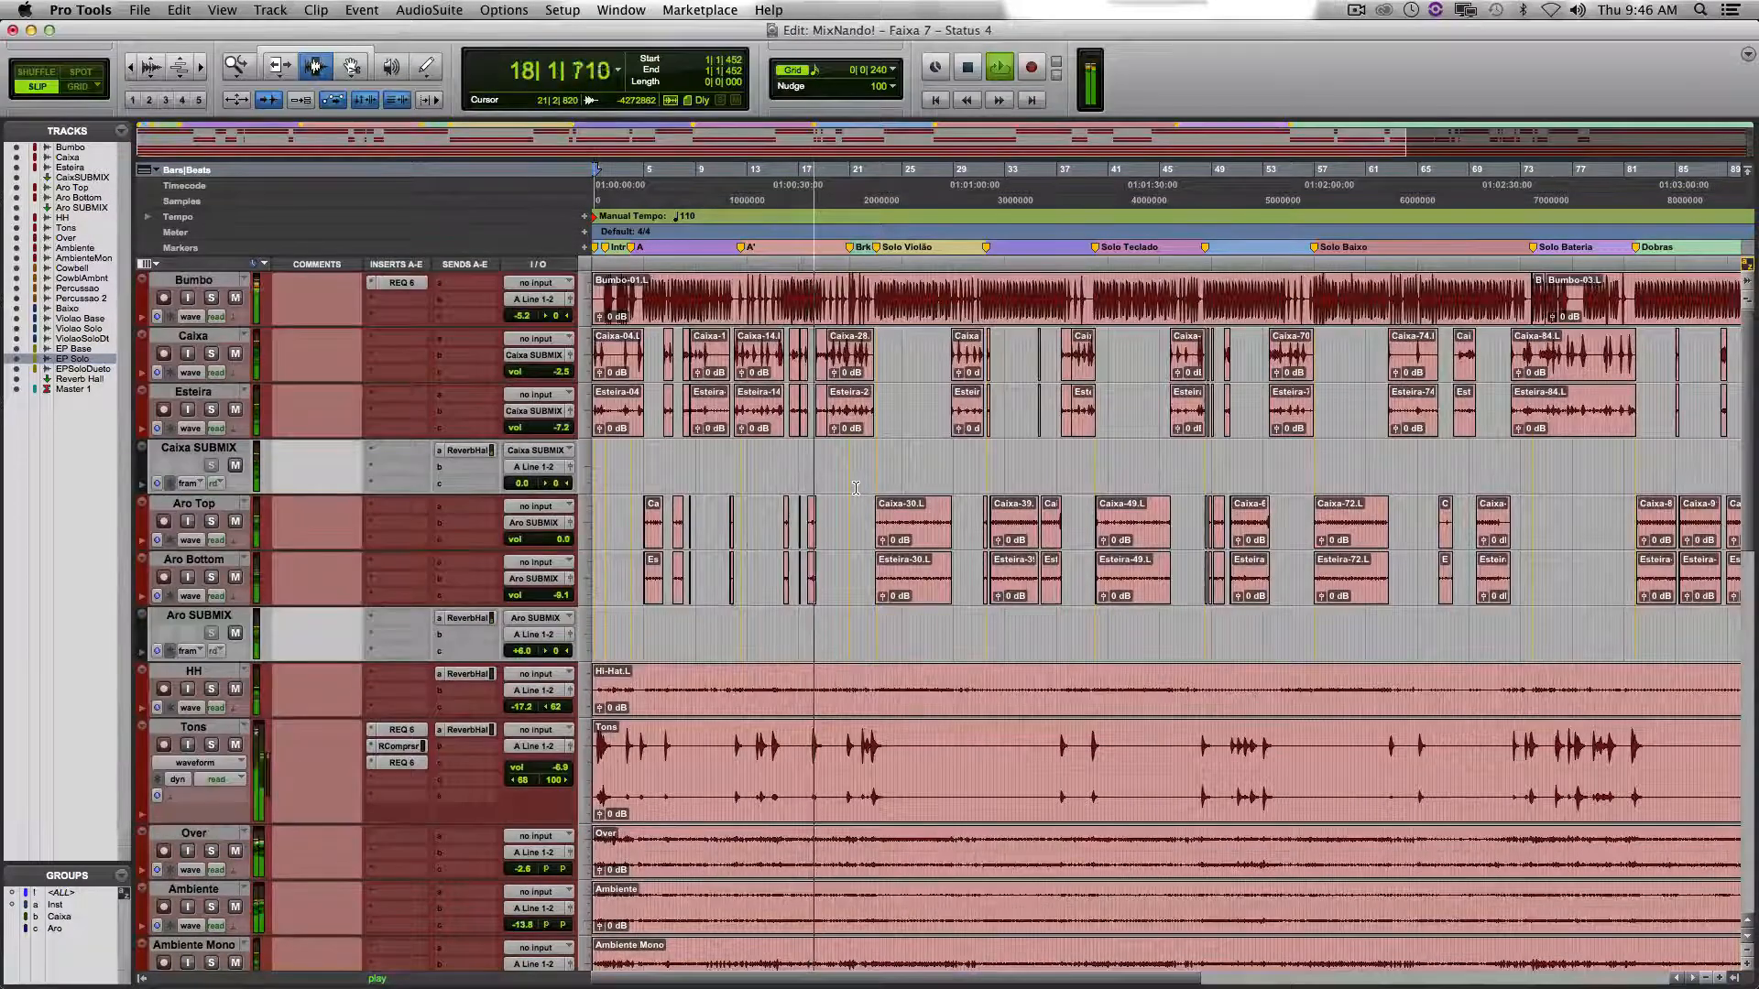
pyautogui.scroll(-1, 855, 487)
pyautogui.scroll(1, 855, 488)
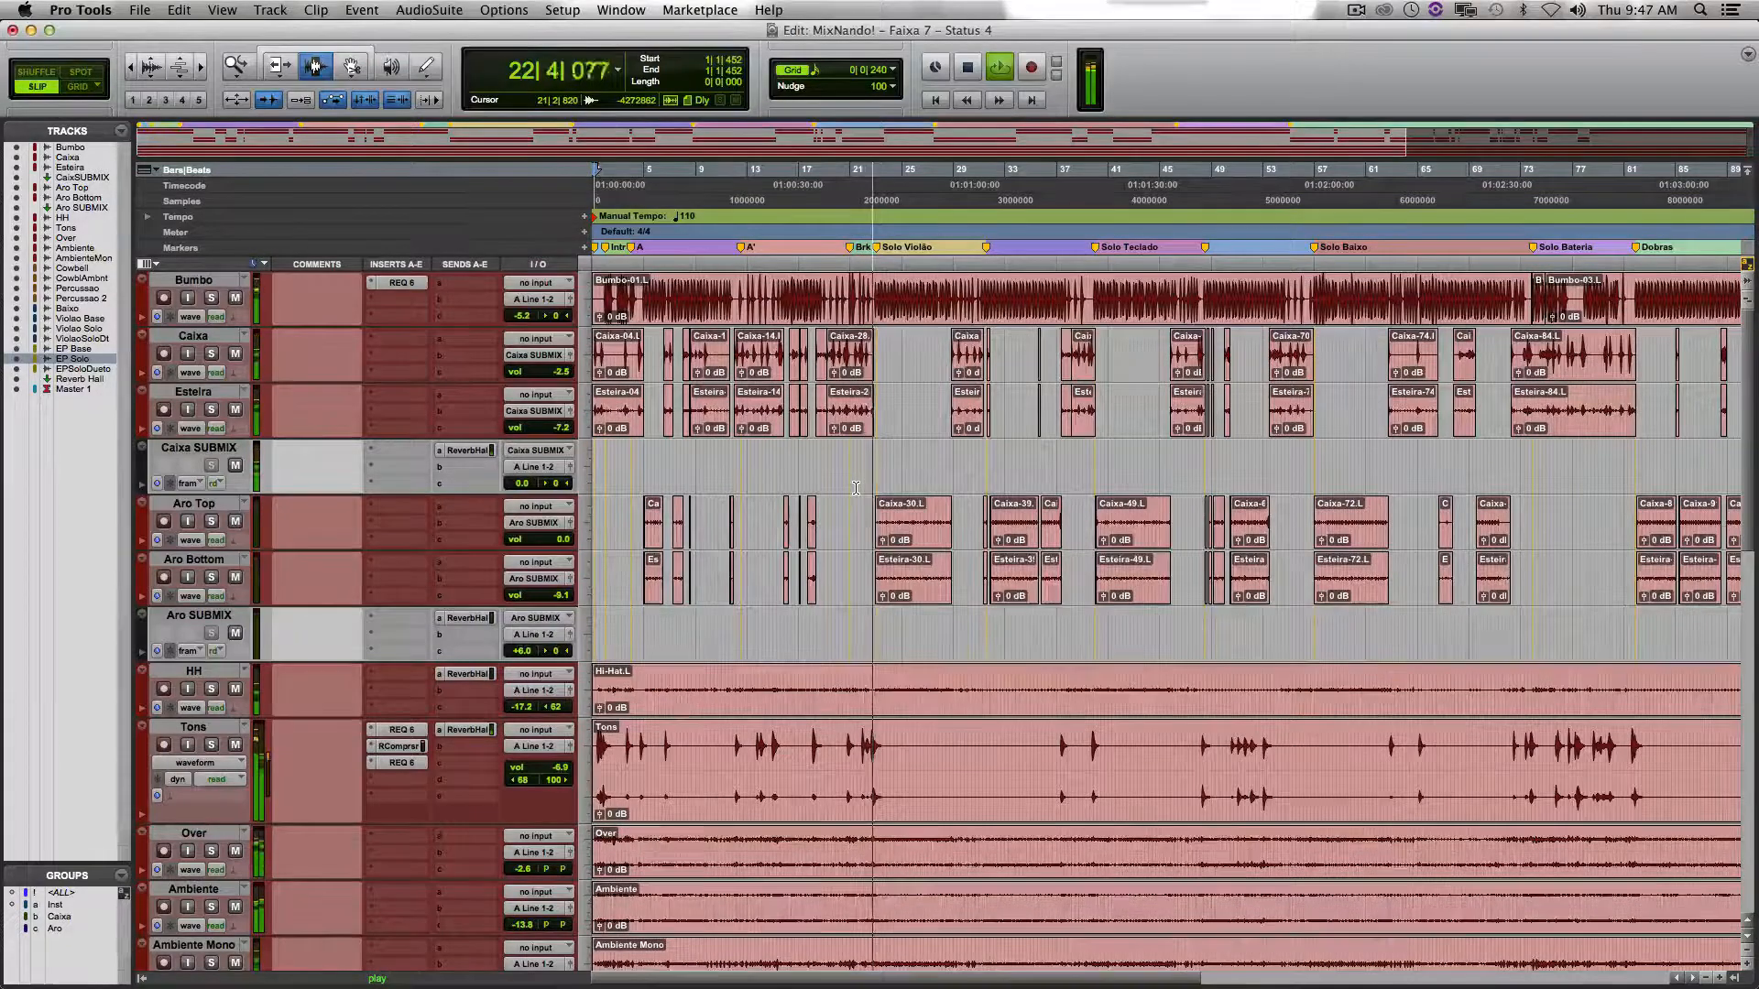
# Inspect the REQ 6 equalizer after the compressor on Violao Solo, place the cursor in EP Base at bar 34, and close the plug-in.
pyautogui.scroll(-10, 856, 487)
pyautogui.scroll(-8, 856, 487)
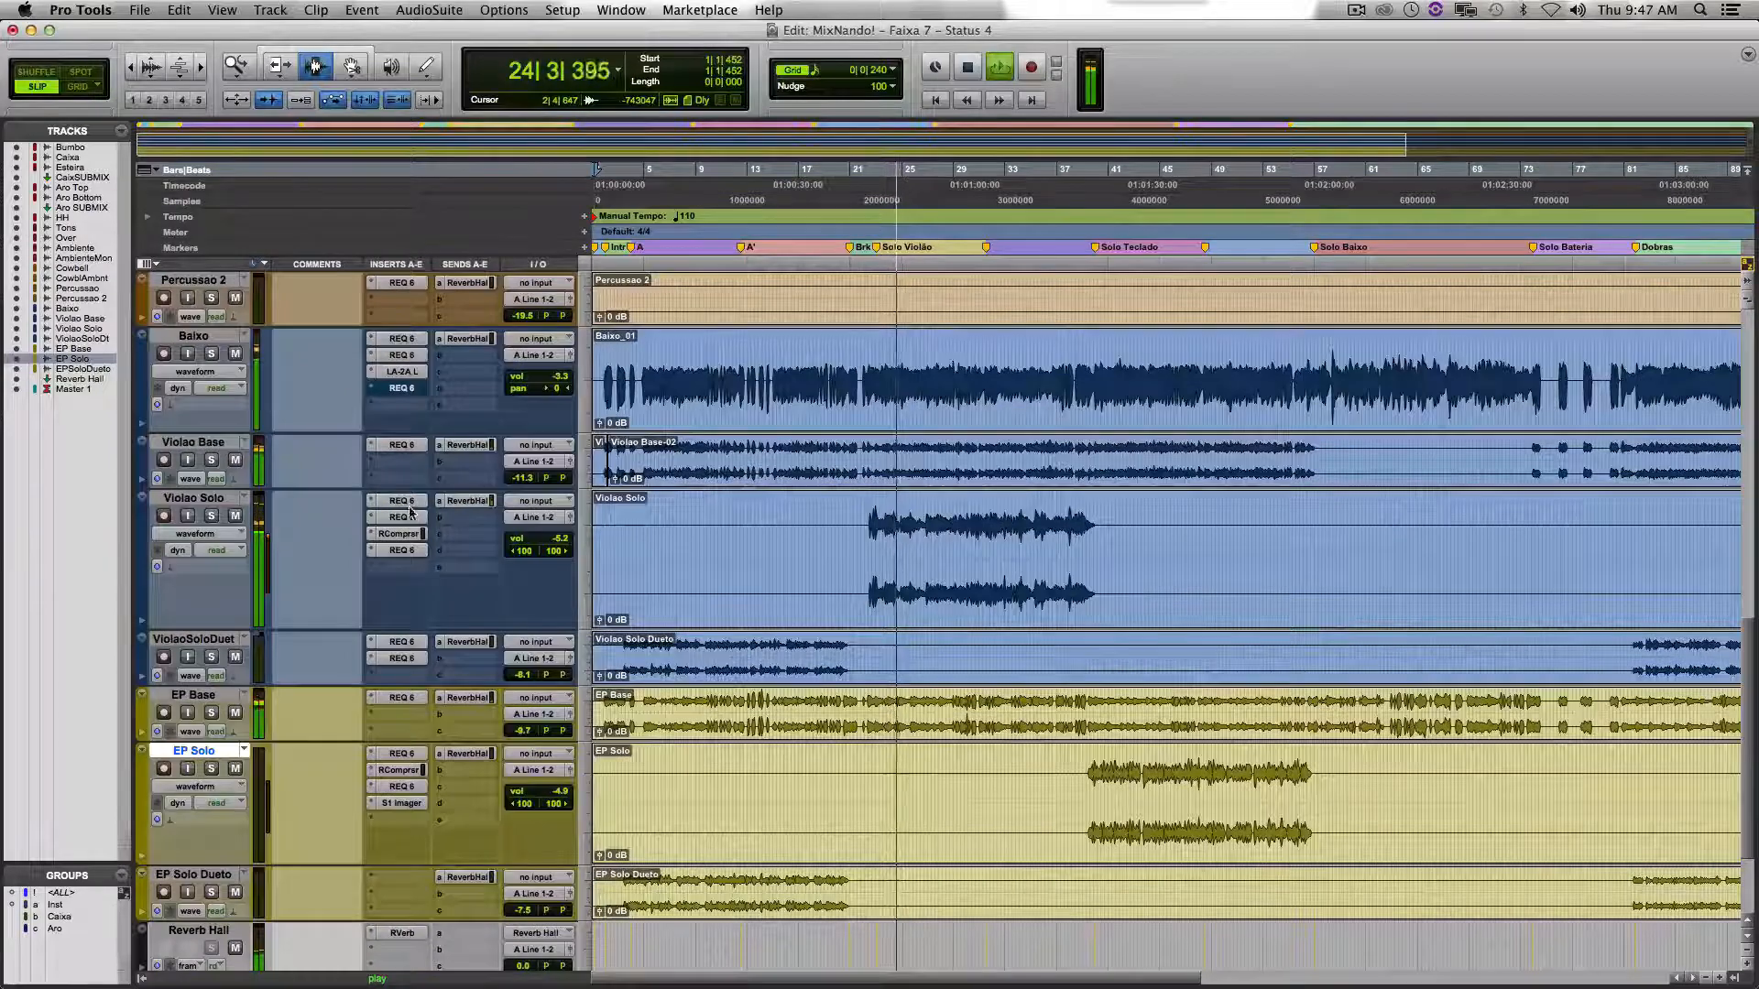
pyautogui.click(402, 551)
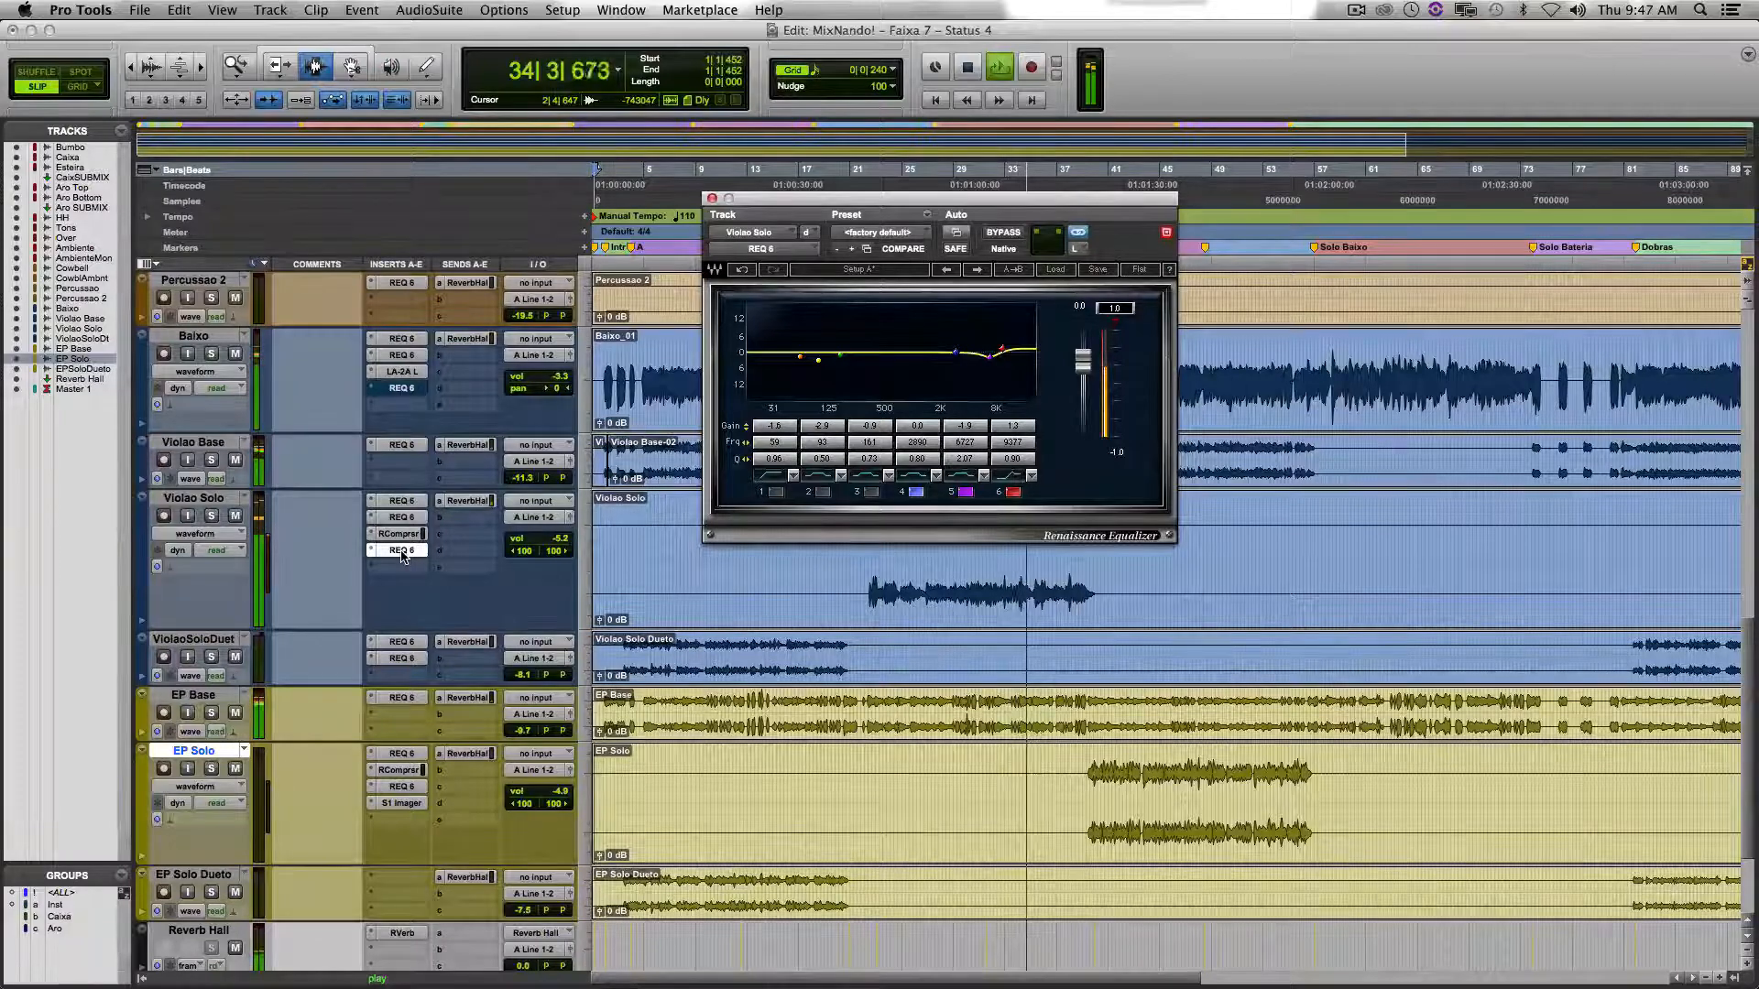
pyautogui.click(1029, 735)
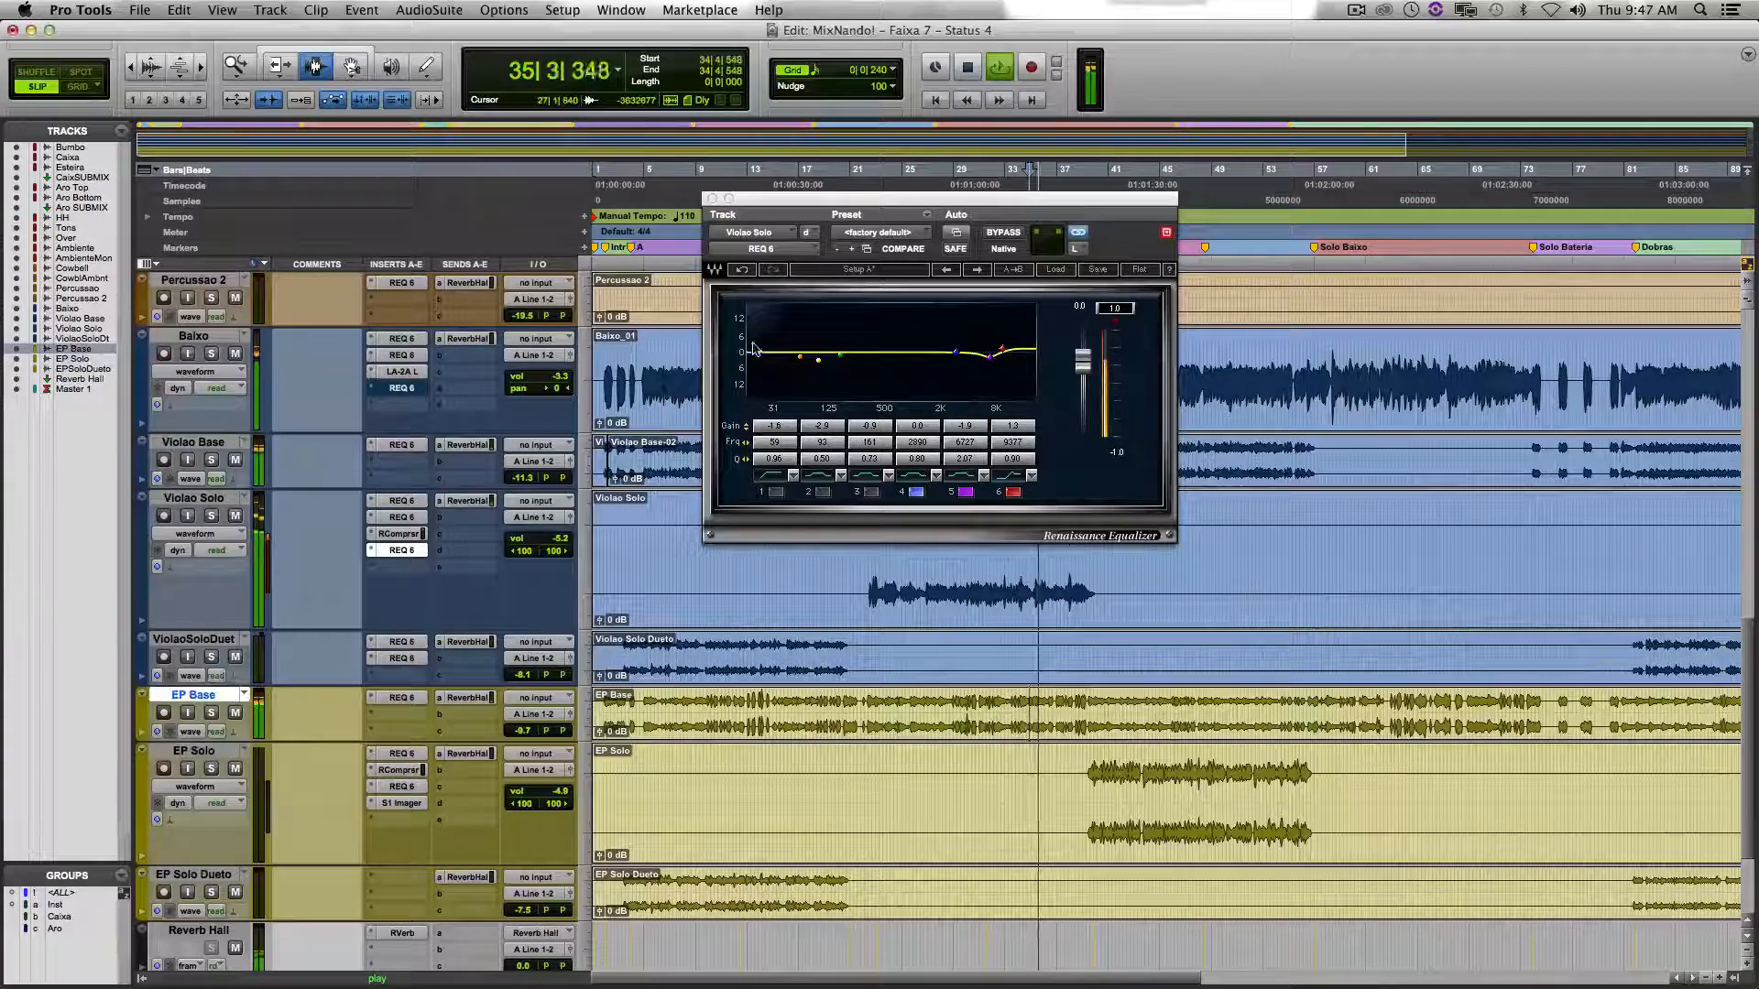
pyautogui.click(711, 199)
# Inspect the two REQ 6 equalizers and the RCompressor on EP Solo during the keyboard solo, and close the plug-in window.
pyautogui.scroll(-3, 1200, 632)
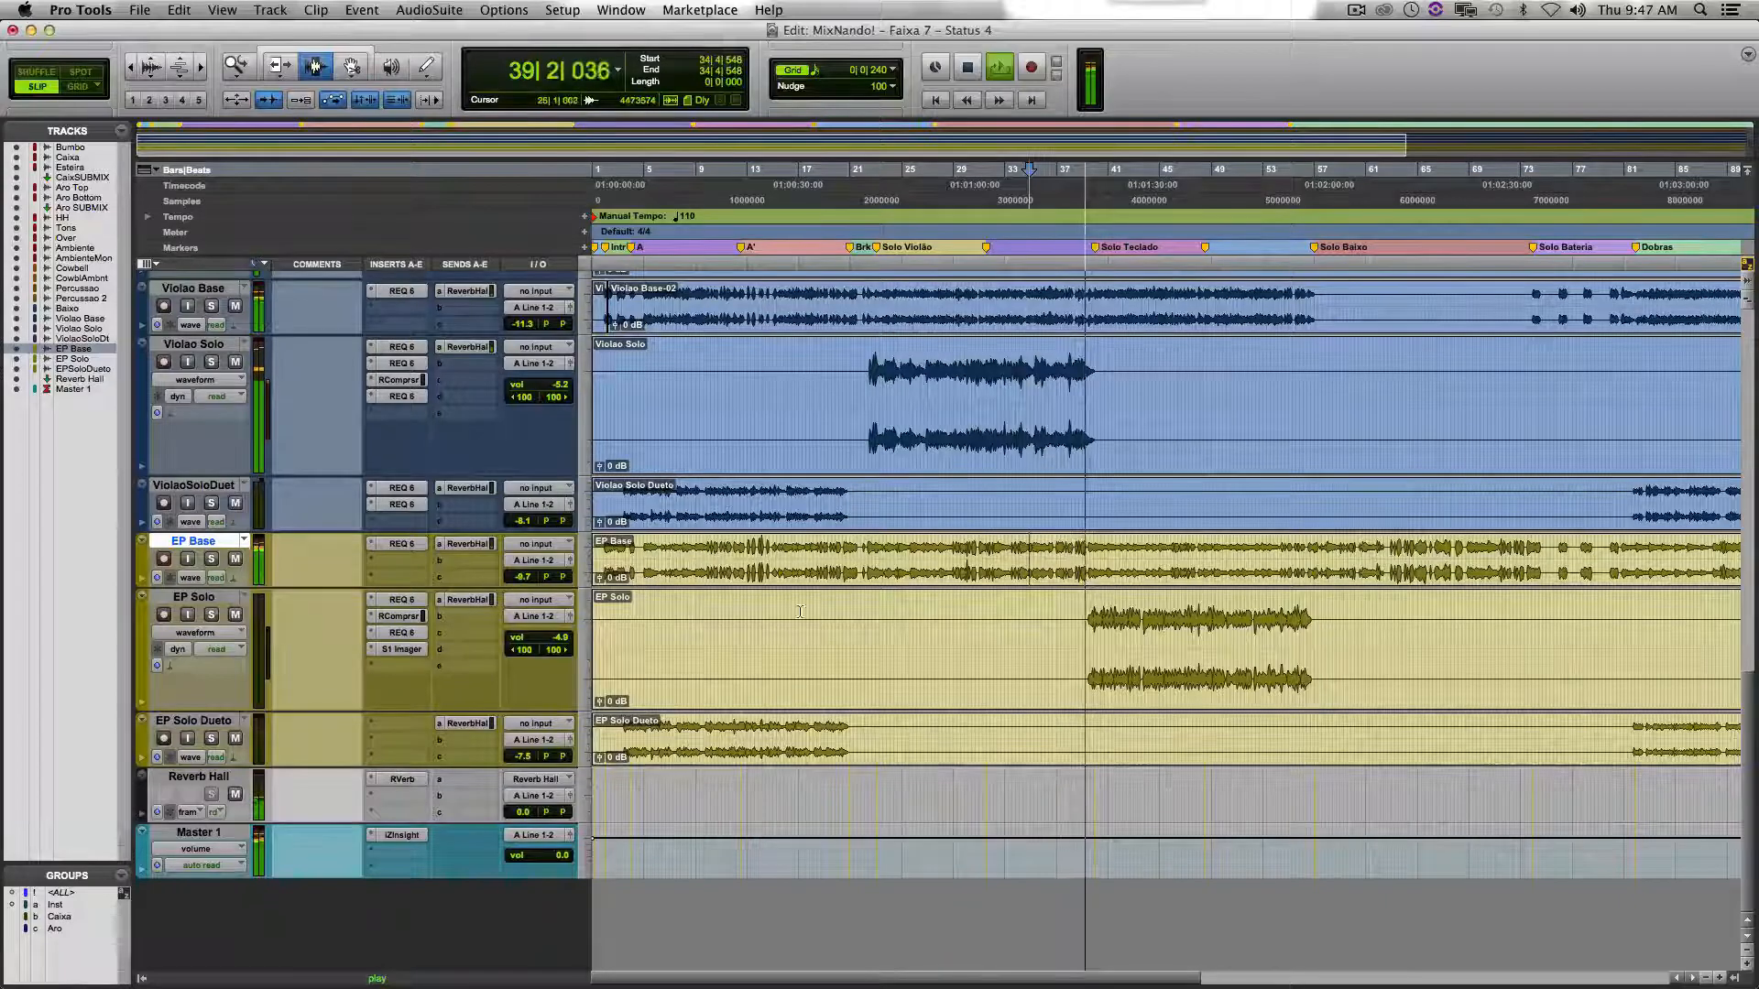
pyautogui.click(408, 601)
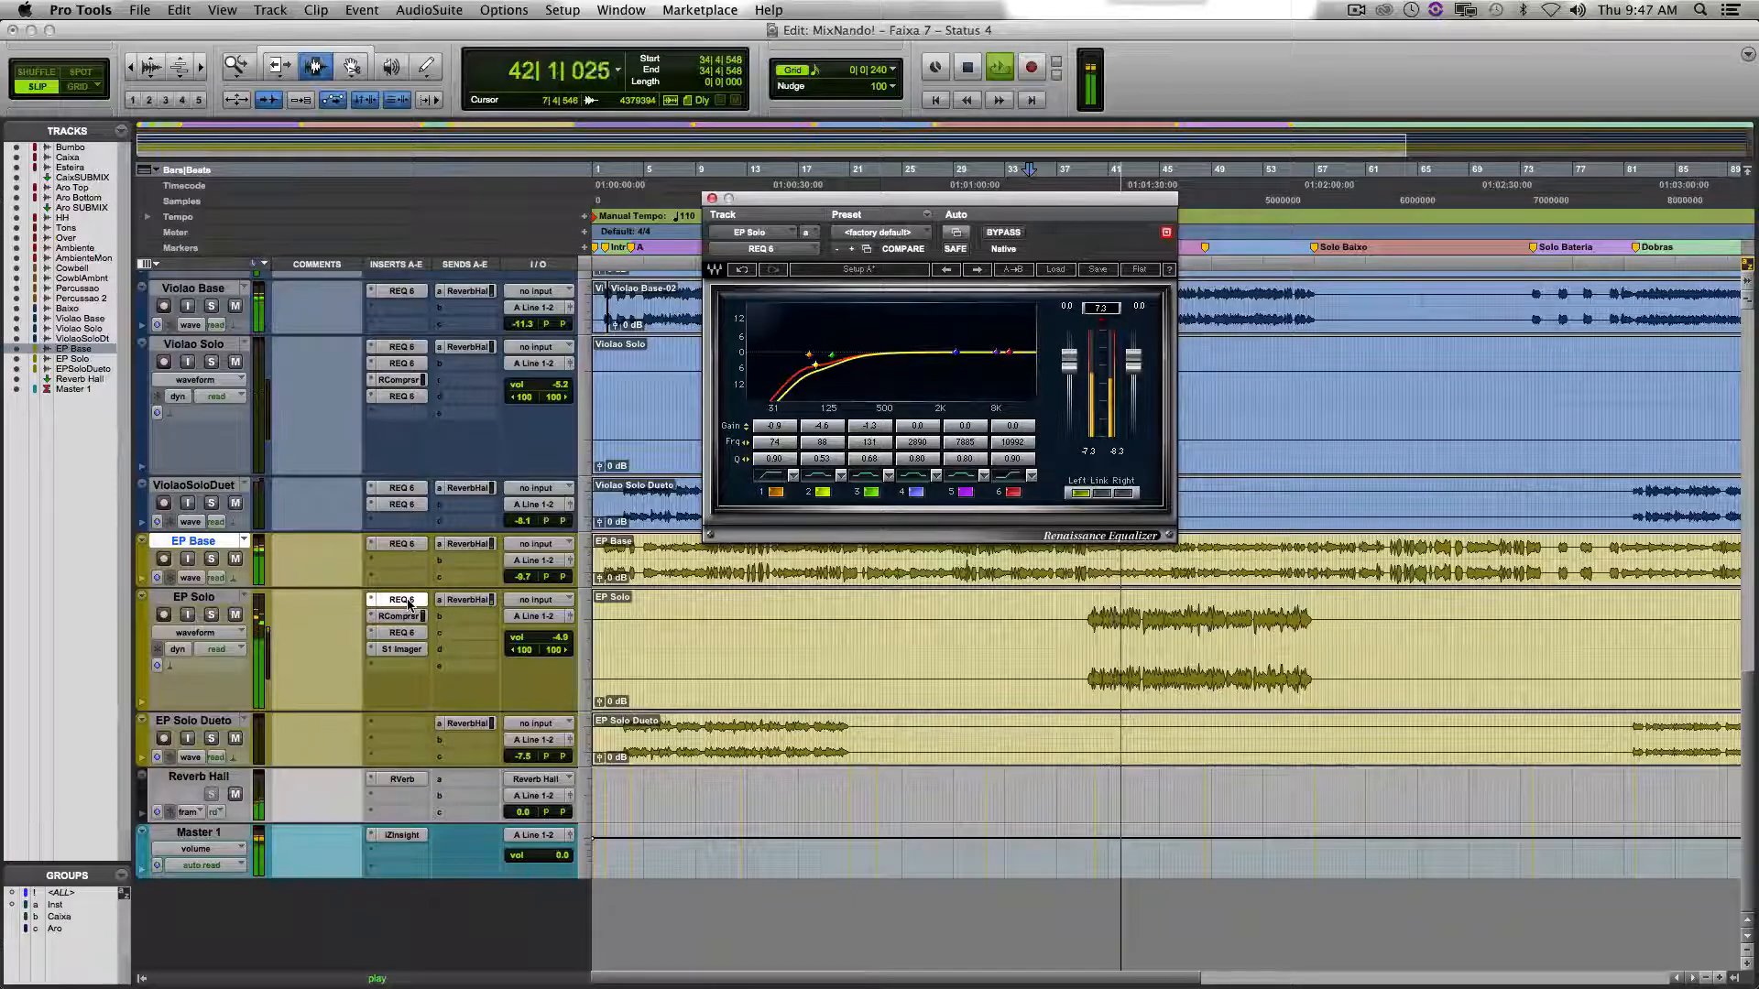
pyautogui.click(403, 632)
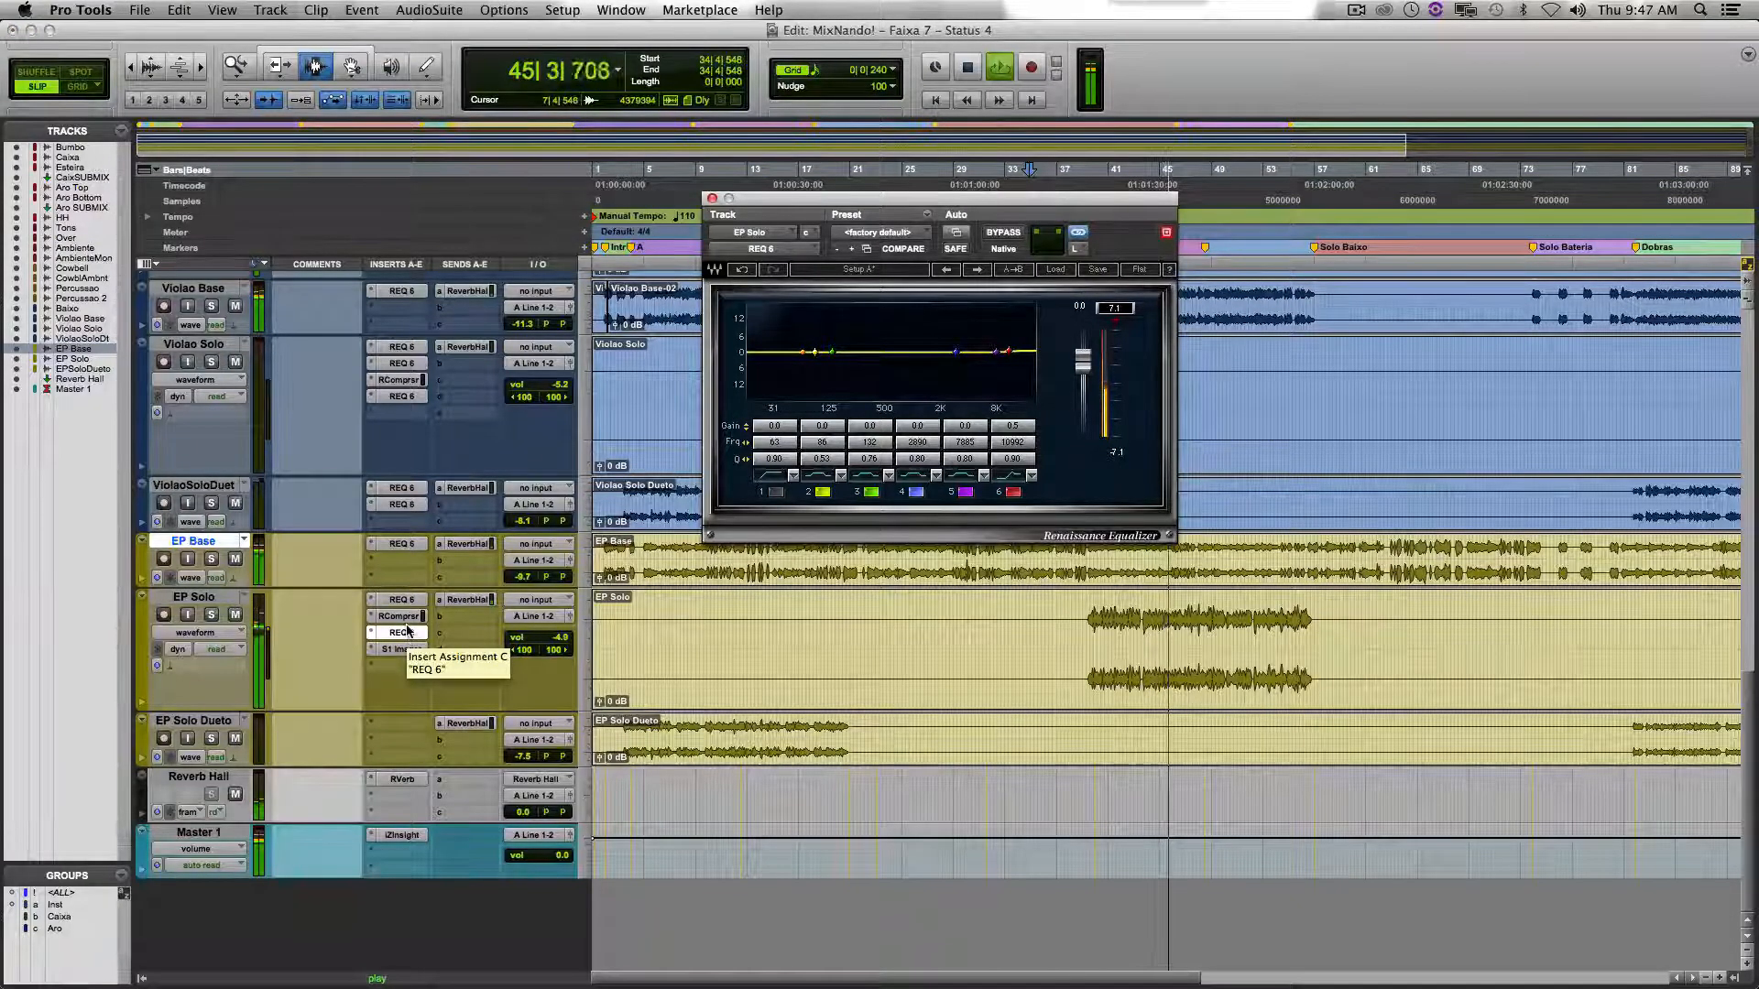
pyautogui.click(399, 615)
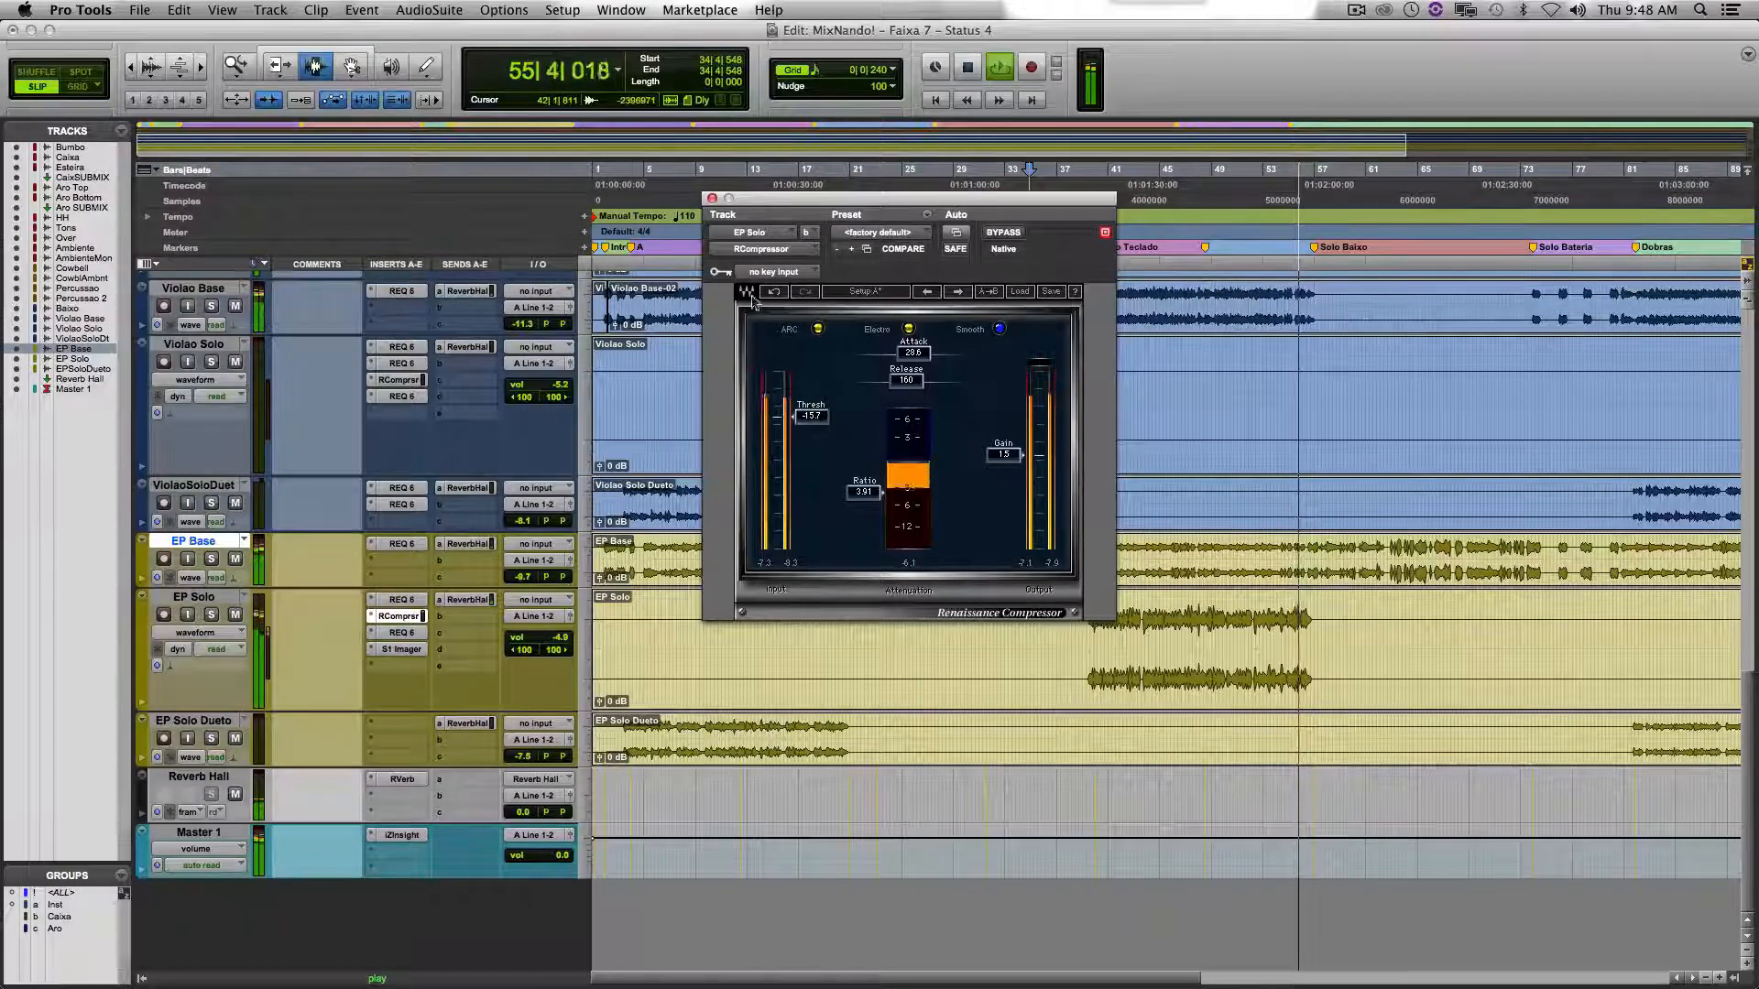
pyautogui.click(712, 199)
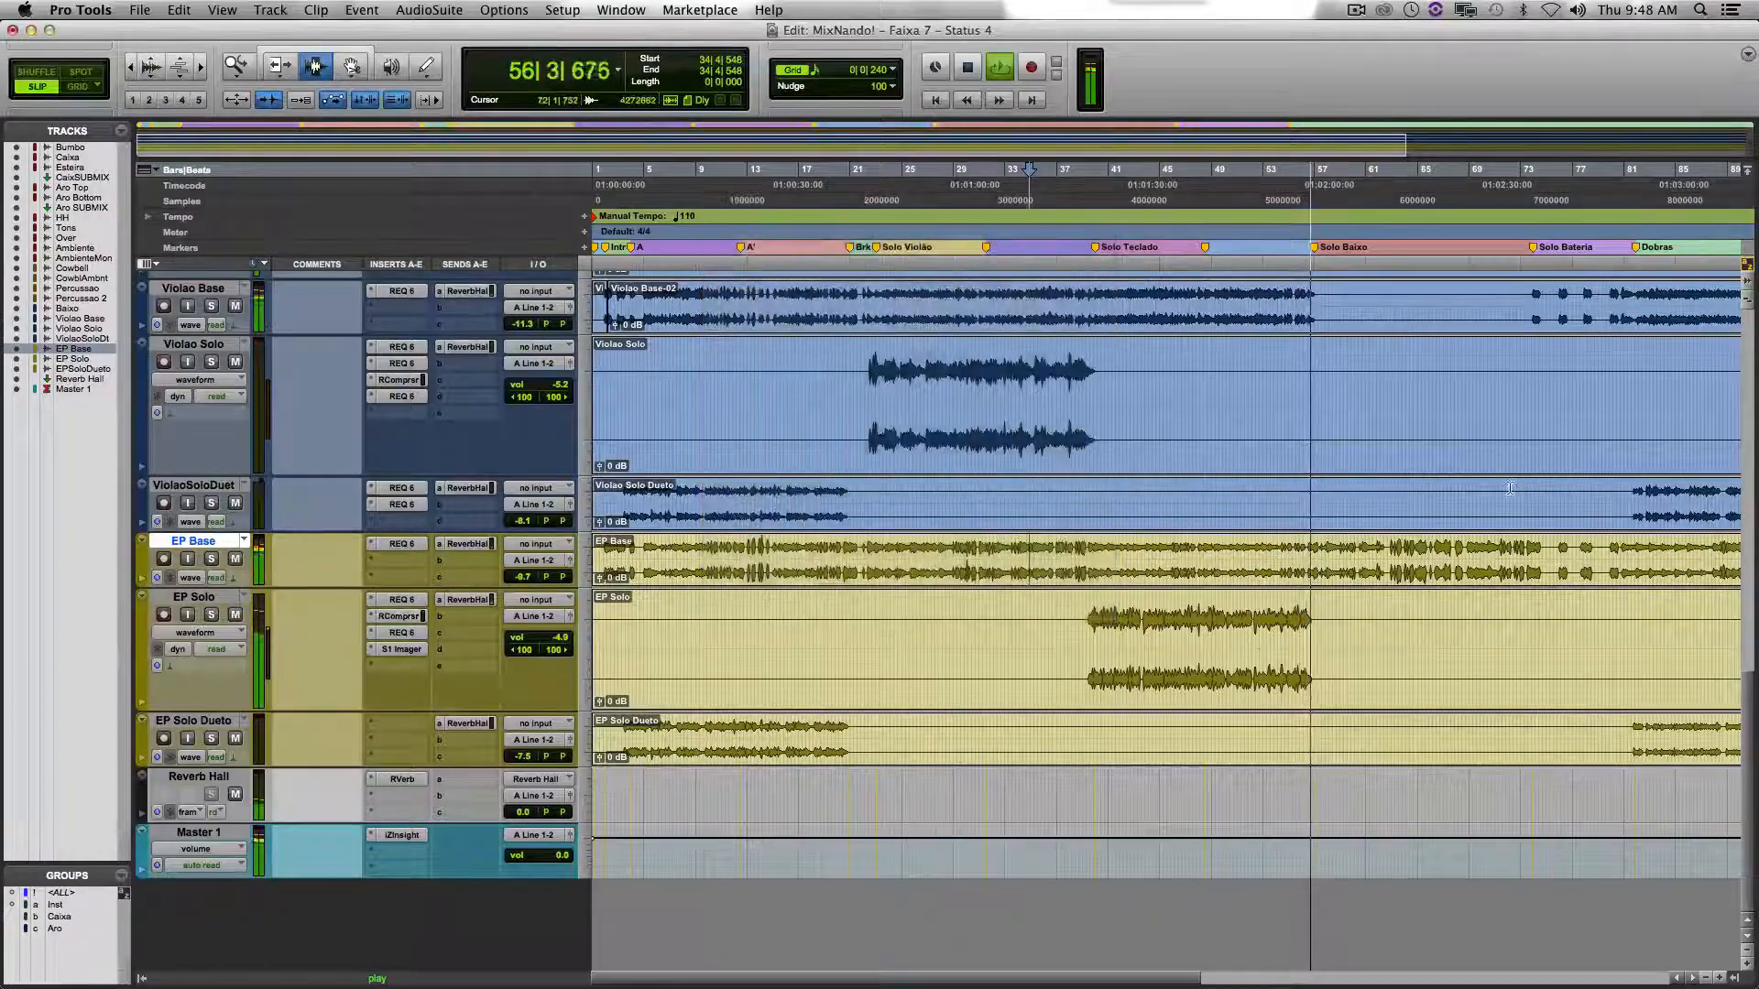
# Inspect the LA-2A compressor on the Baixo track during the Solo Baixo section, and close its window.
pyautogui.scroll(3, 1508, 541)
pyautogui.scroll(5, 1508, 542)
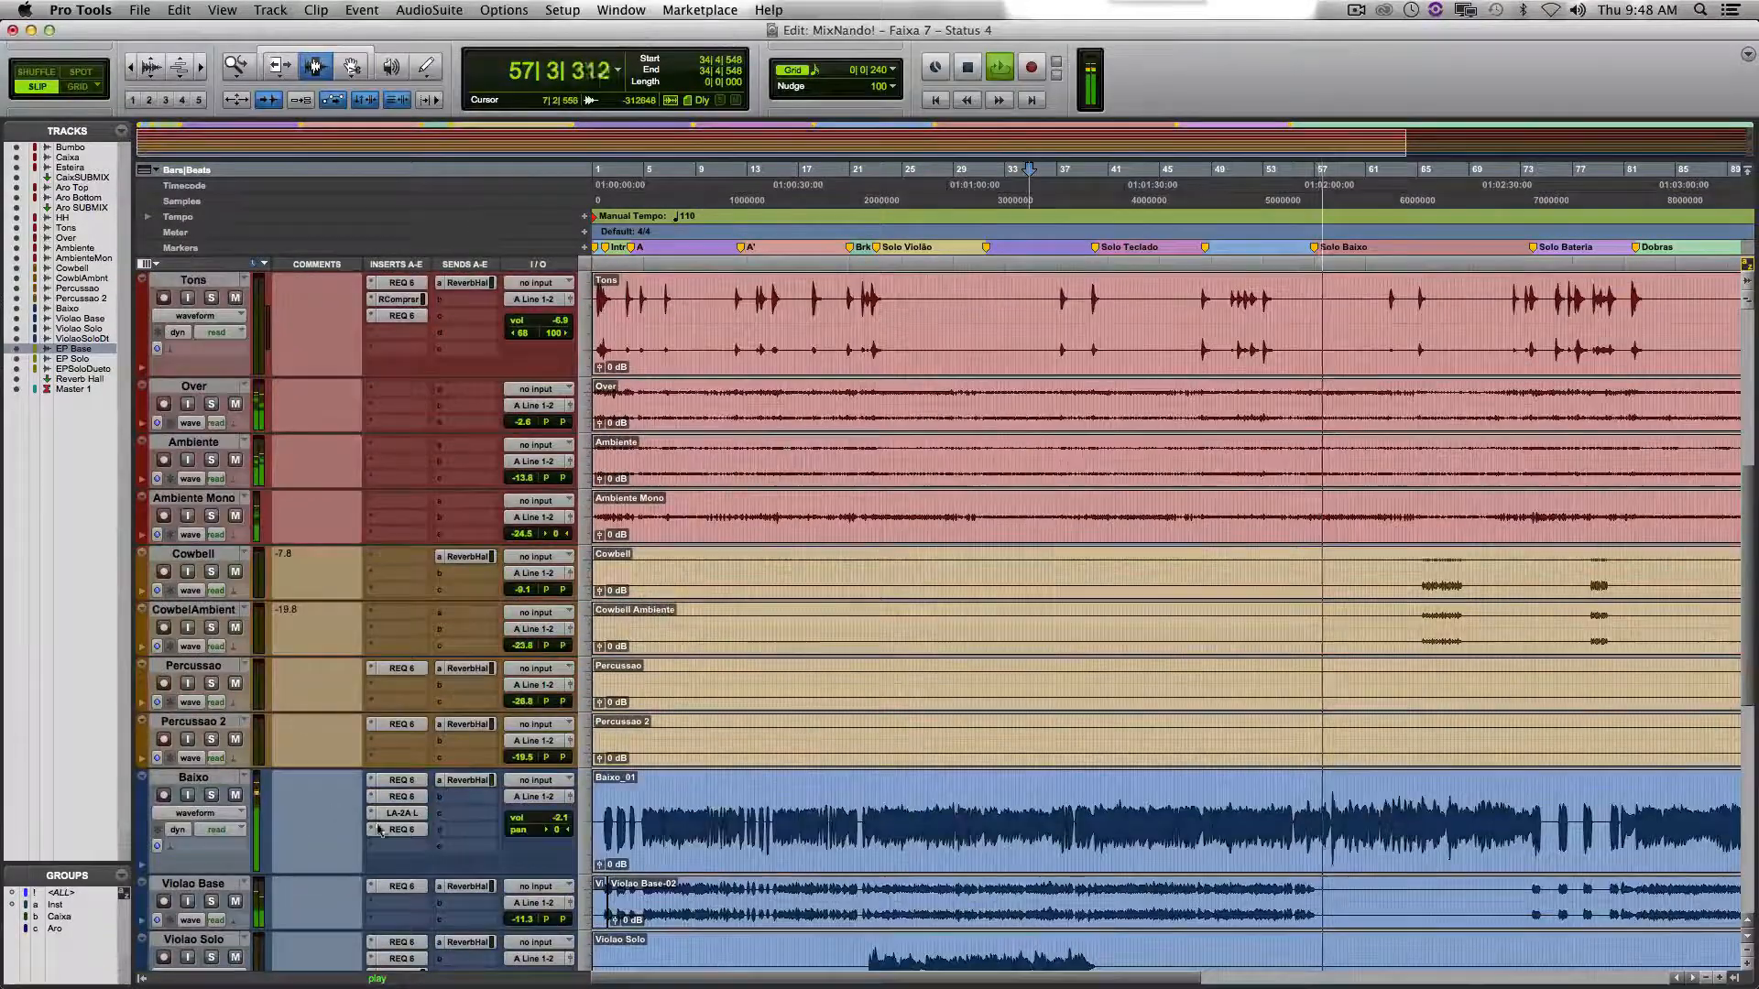
pyautogui.click(400, 814)
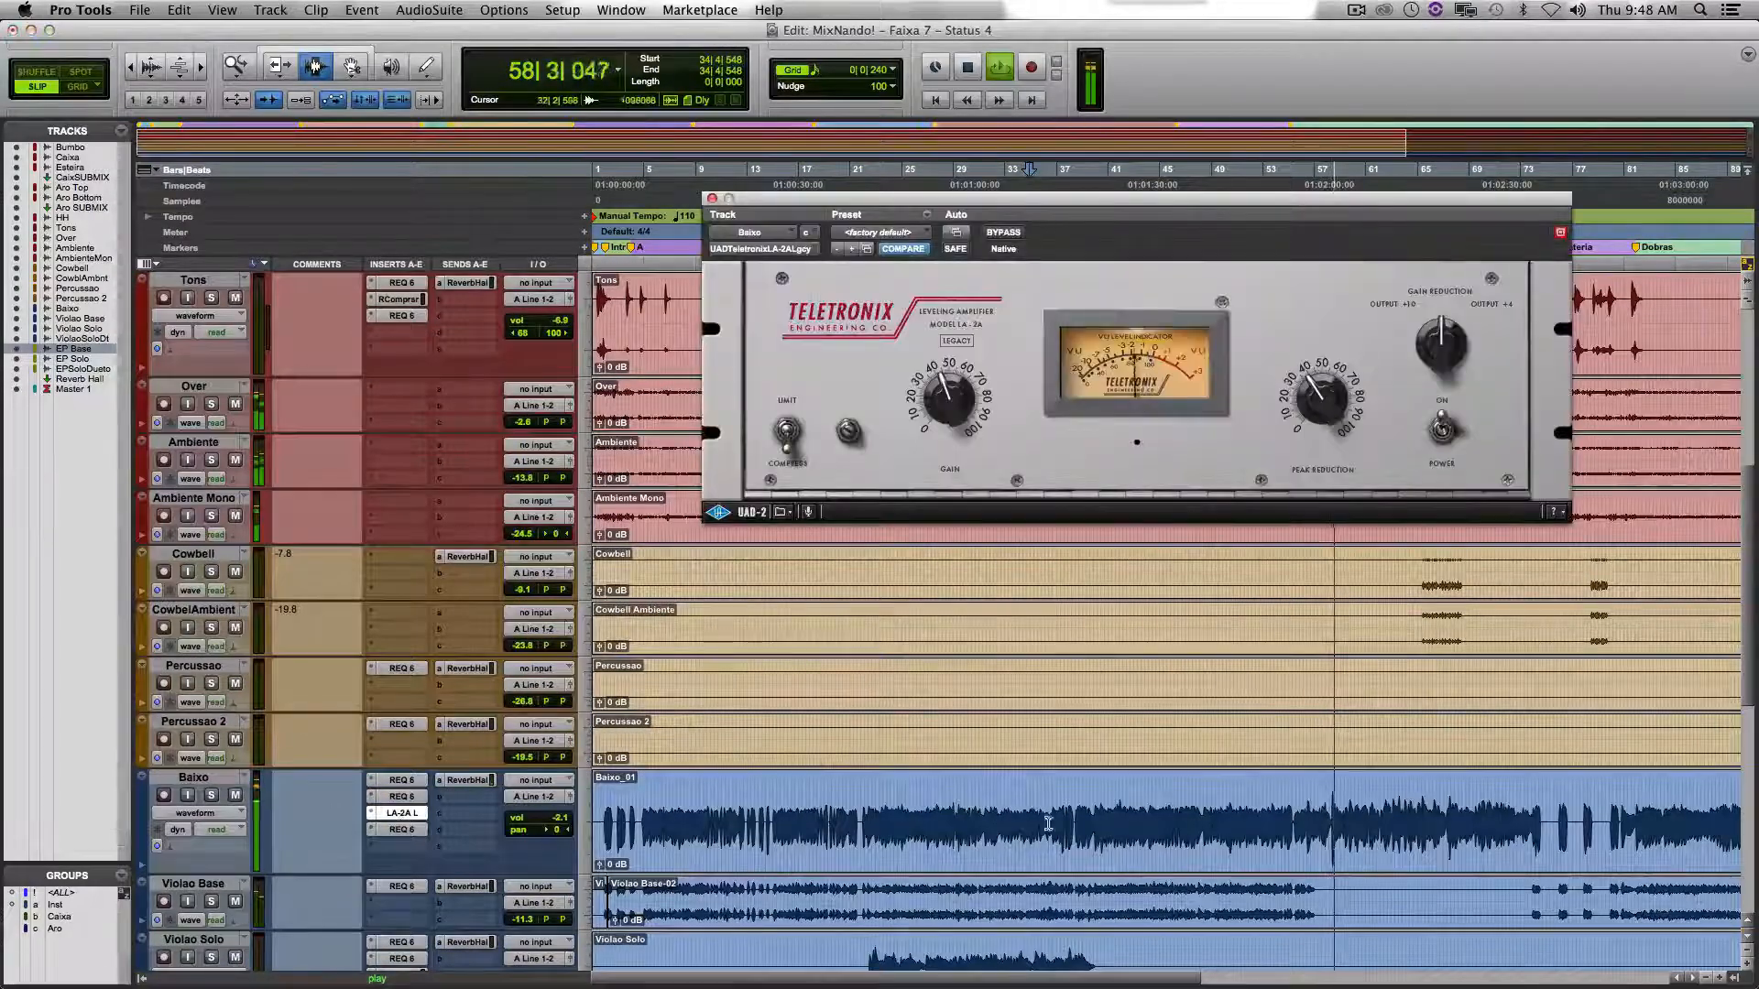
pyautogui.scroll(-3, 1180, 826)
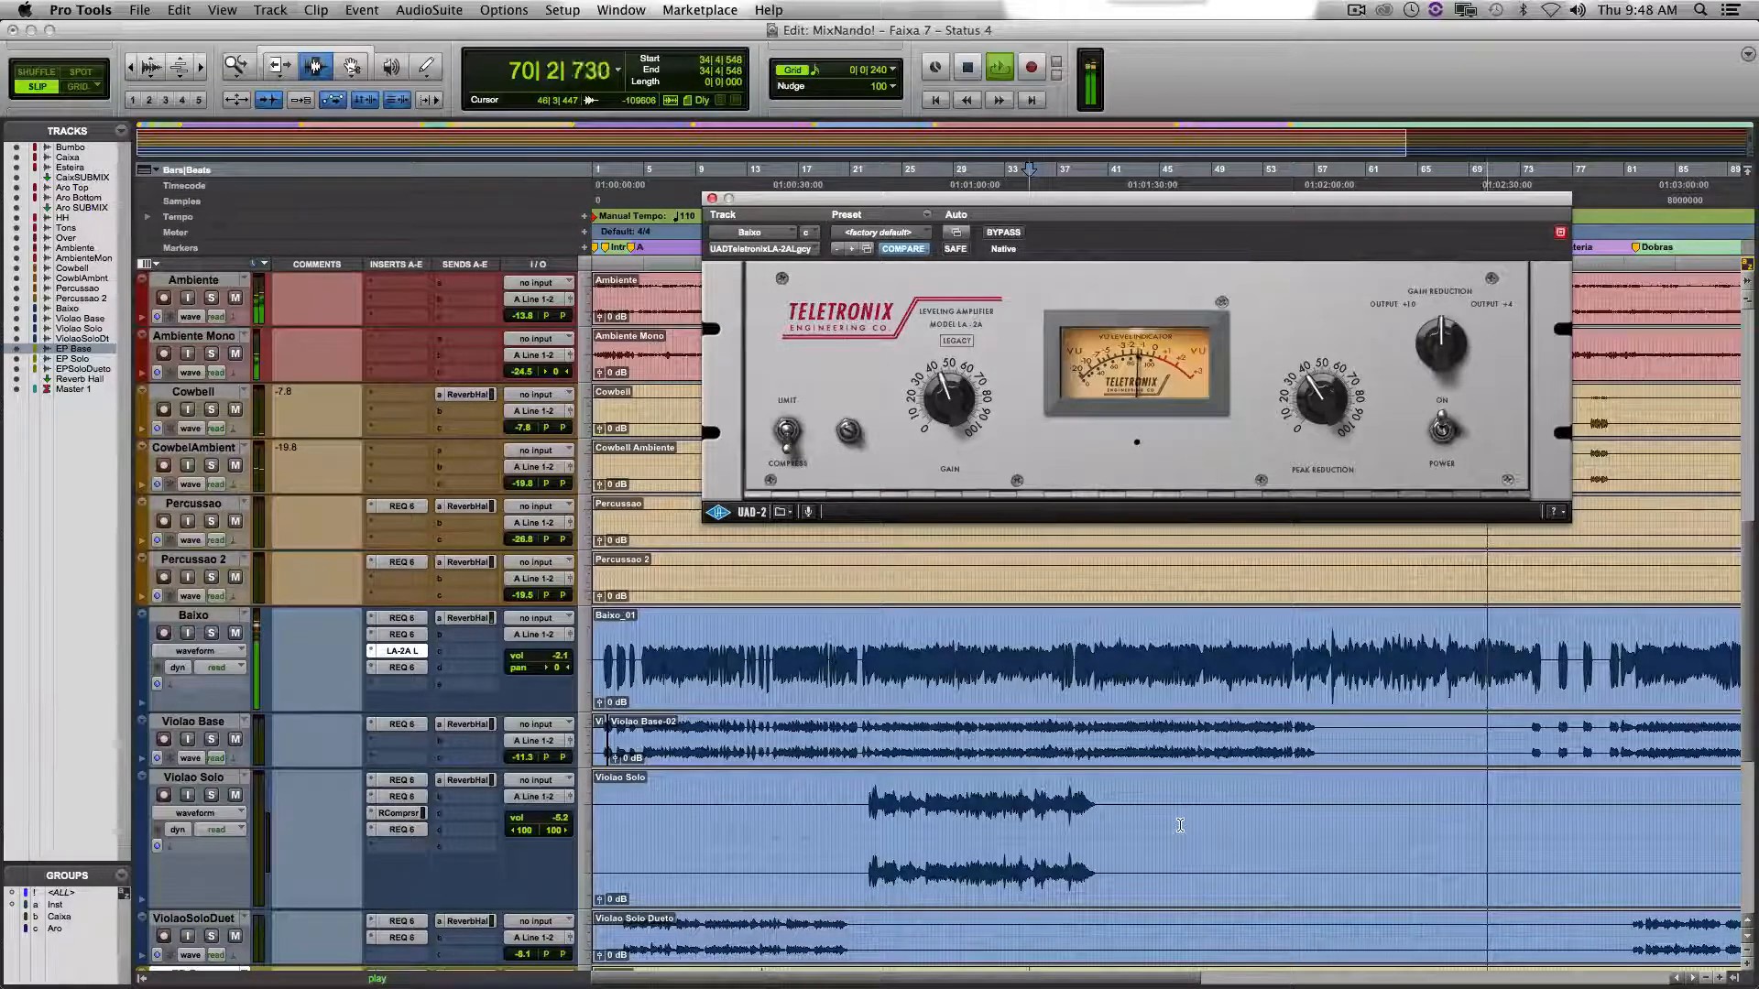
pyautogui.hscroll(3, 1290, 747)
pyautogui.hscroll(2, 1291, 747)
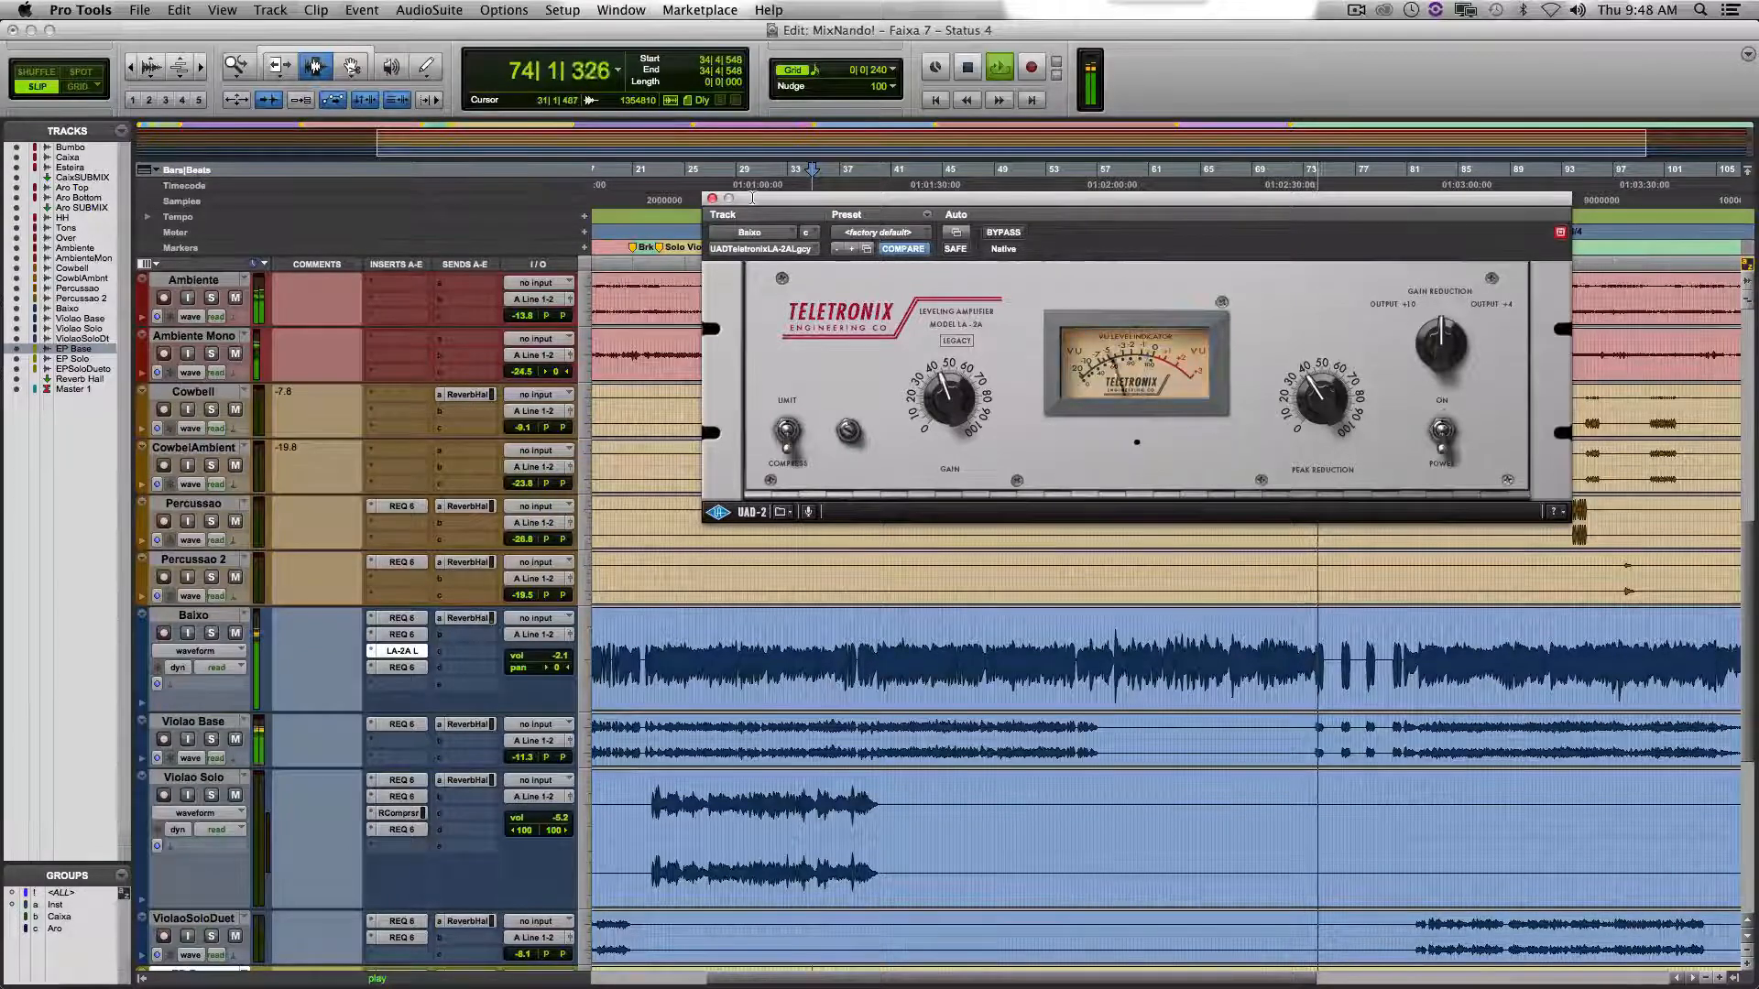
pyautogui.click(712, 198)
# Follow the drum, cowbell, guitar and keyboard tracks as playback runs through Solo Bateria into Dobras.
pyautogui.scroll(-5, 1036, 600)
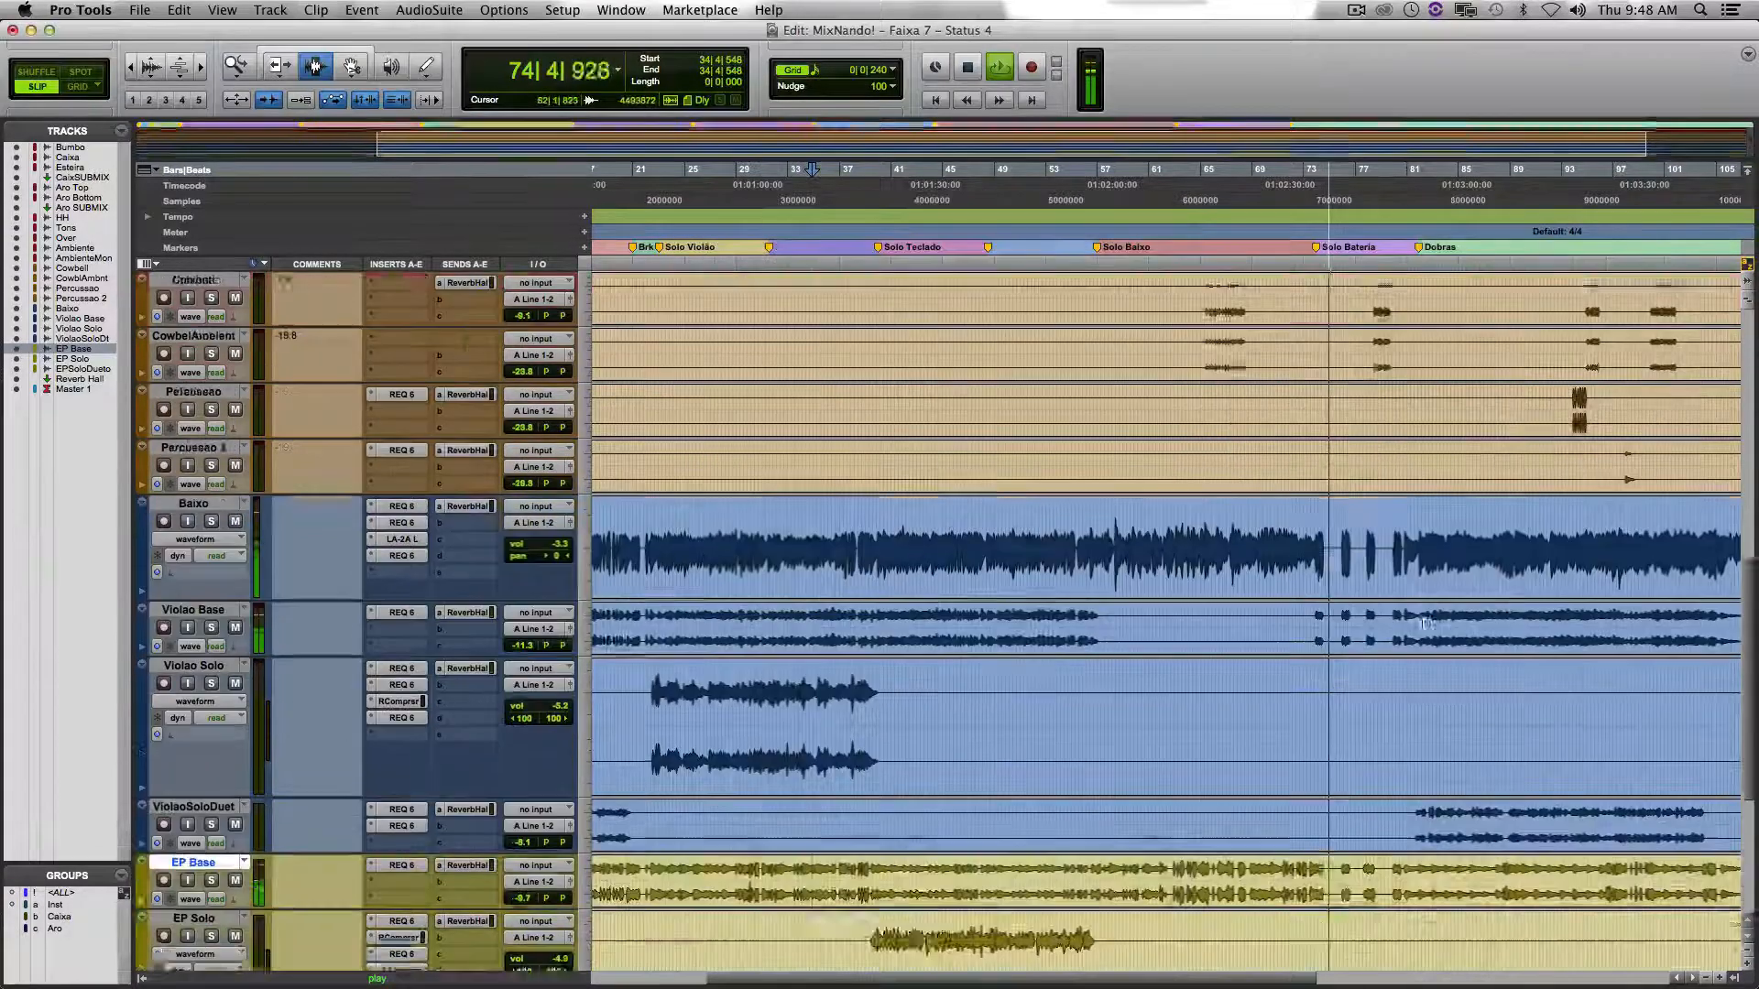
pyautogui.scroll(8, 1421, 625)
pyautogui.scroll(-2, 1422, 625)
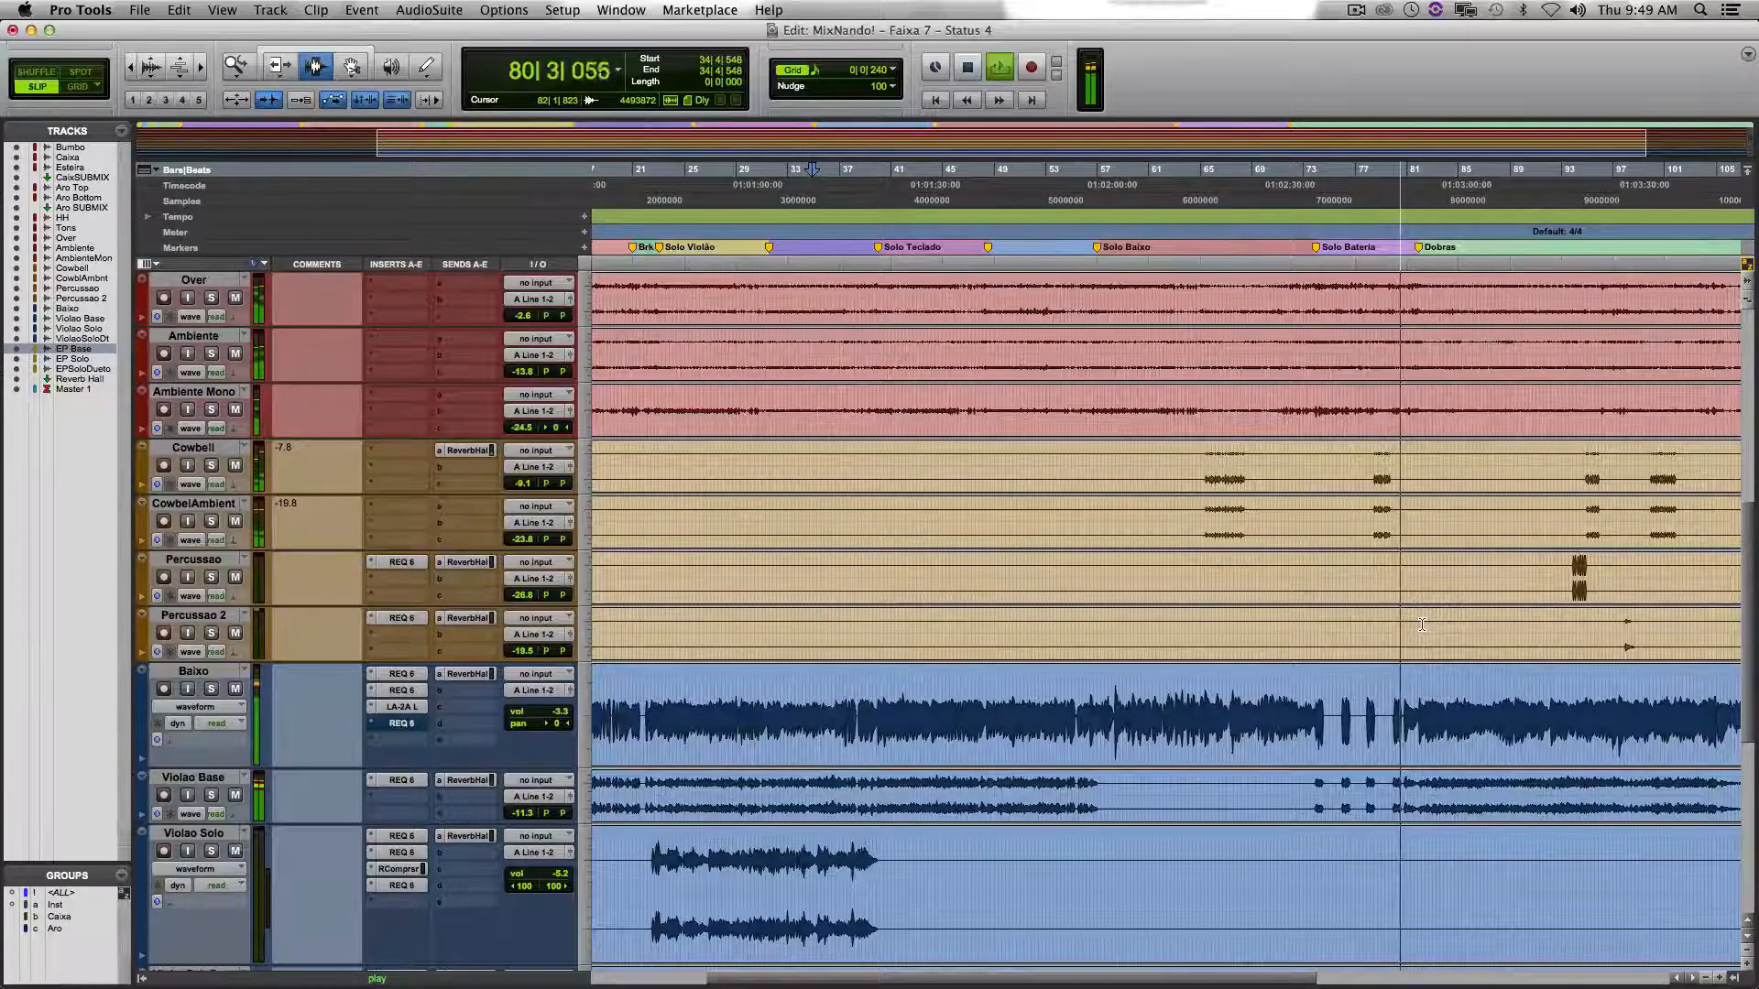
pyautogui.scroll(-6, 1422, 625)
pyautogui.scroll(-2, 1422, 625)
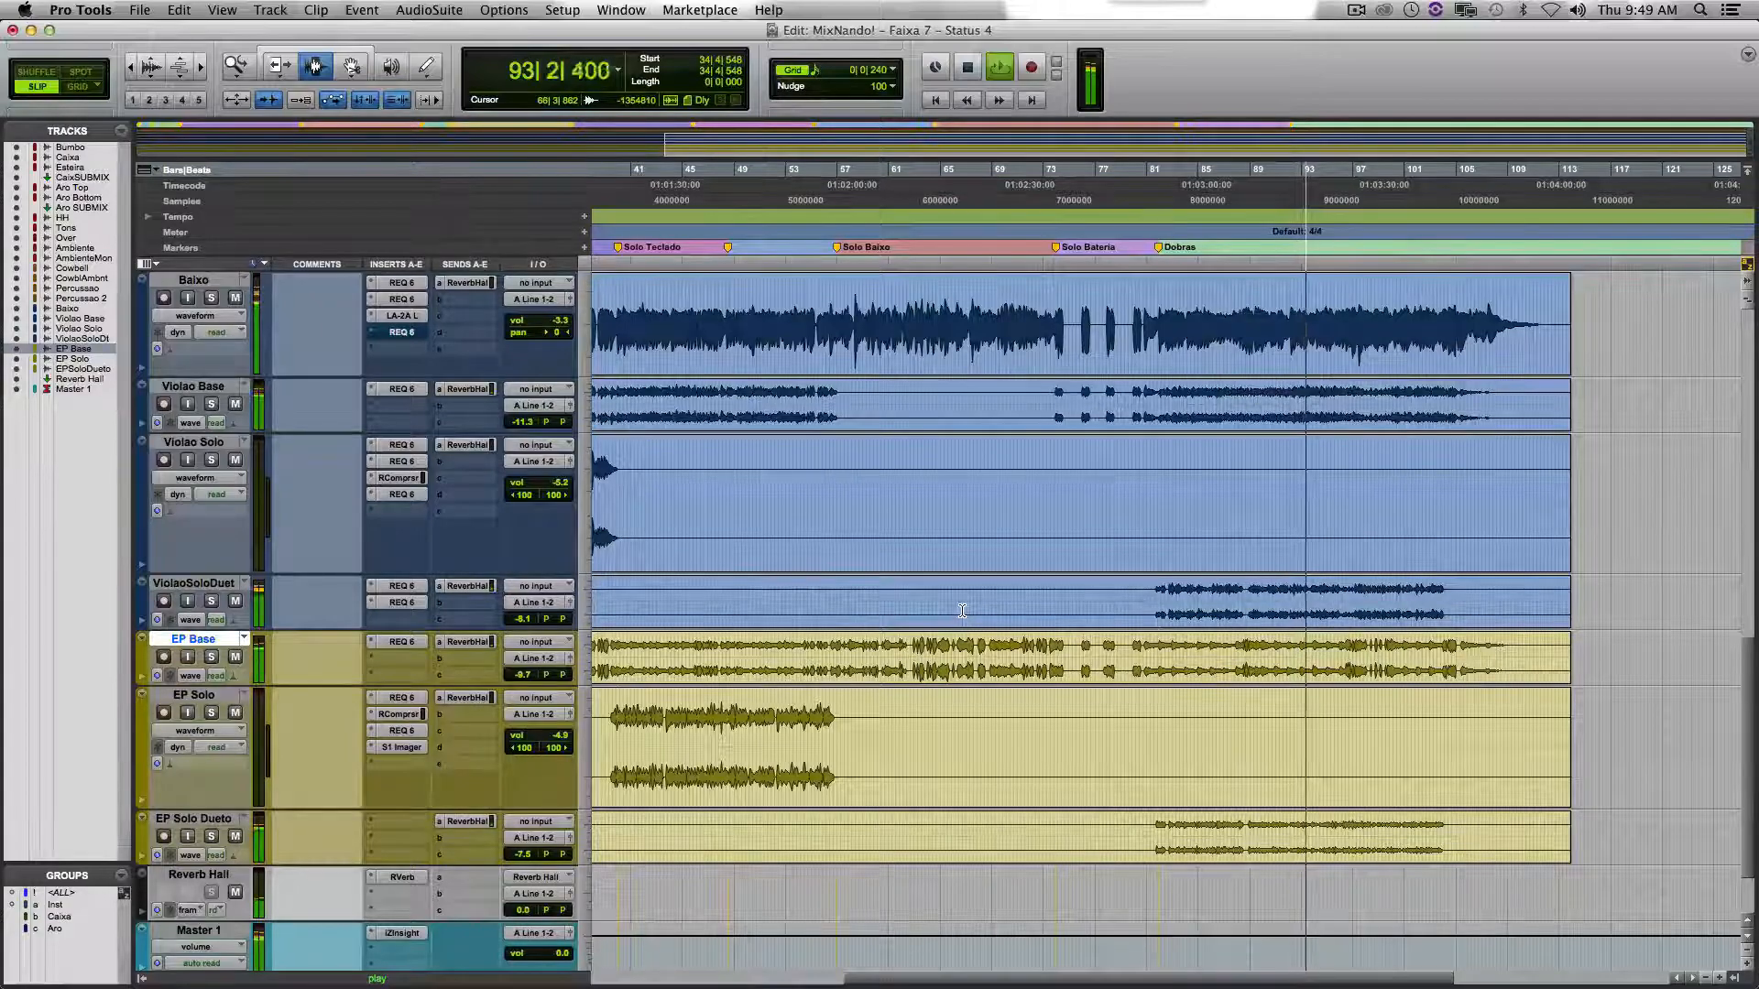
# Follow the percussion, drum, bass, guitar and EP tracks from bar 93 towards the end of the song during playback.
pyautogui.scroll(2, 1273, 634)
pyautogui.scroll(6, 1273, 633)
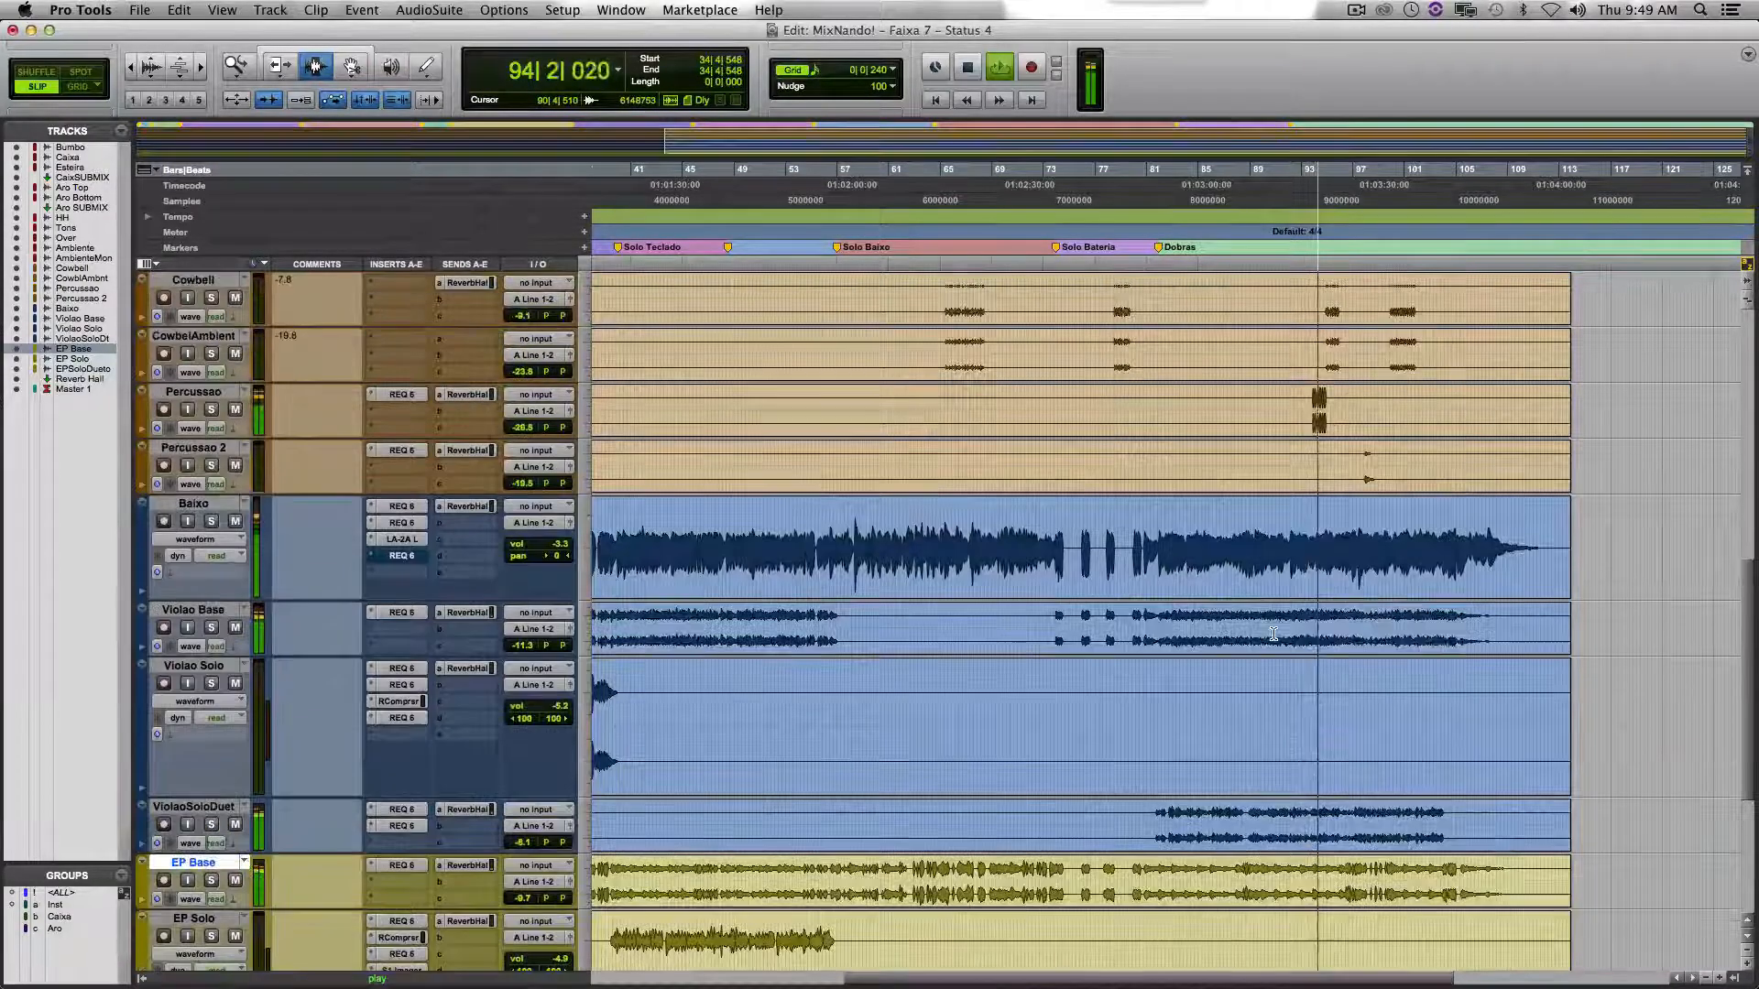
pyautogui.scroll(2, 1301, 640)
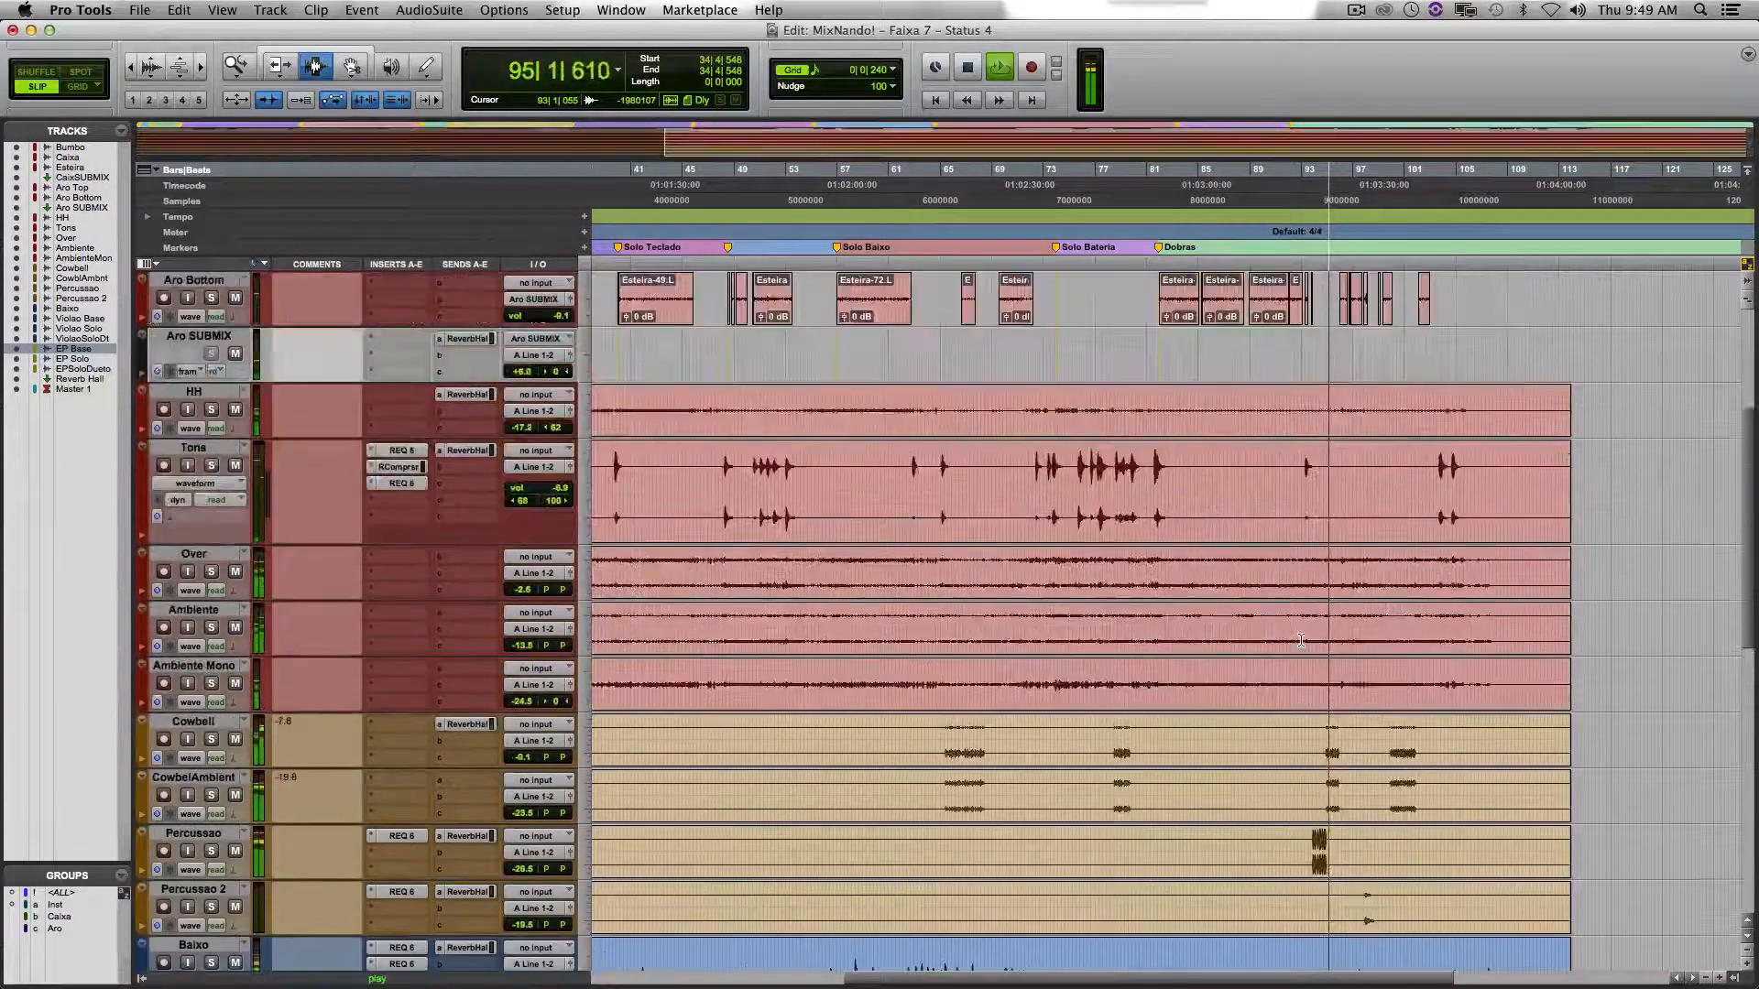
pyautogui.scroll(-4, 1301, 640)
pyautogui.scroll(-2, 1300, 640)
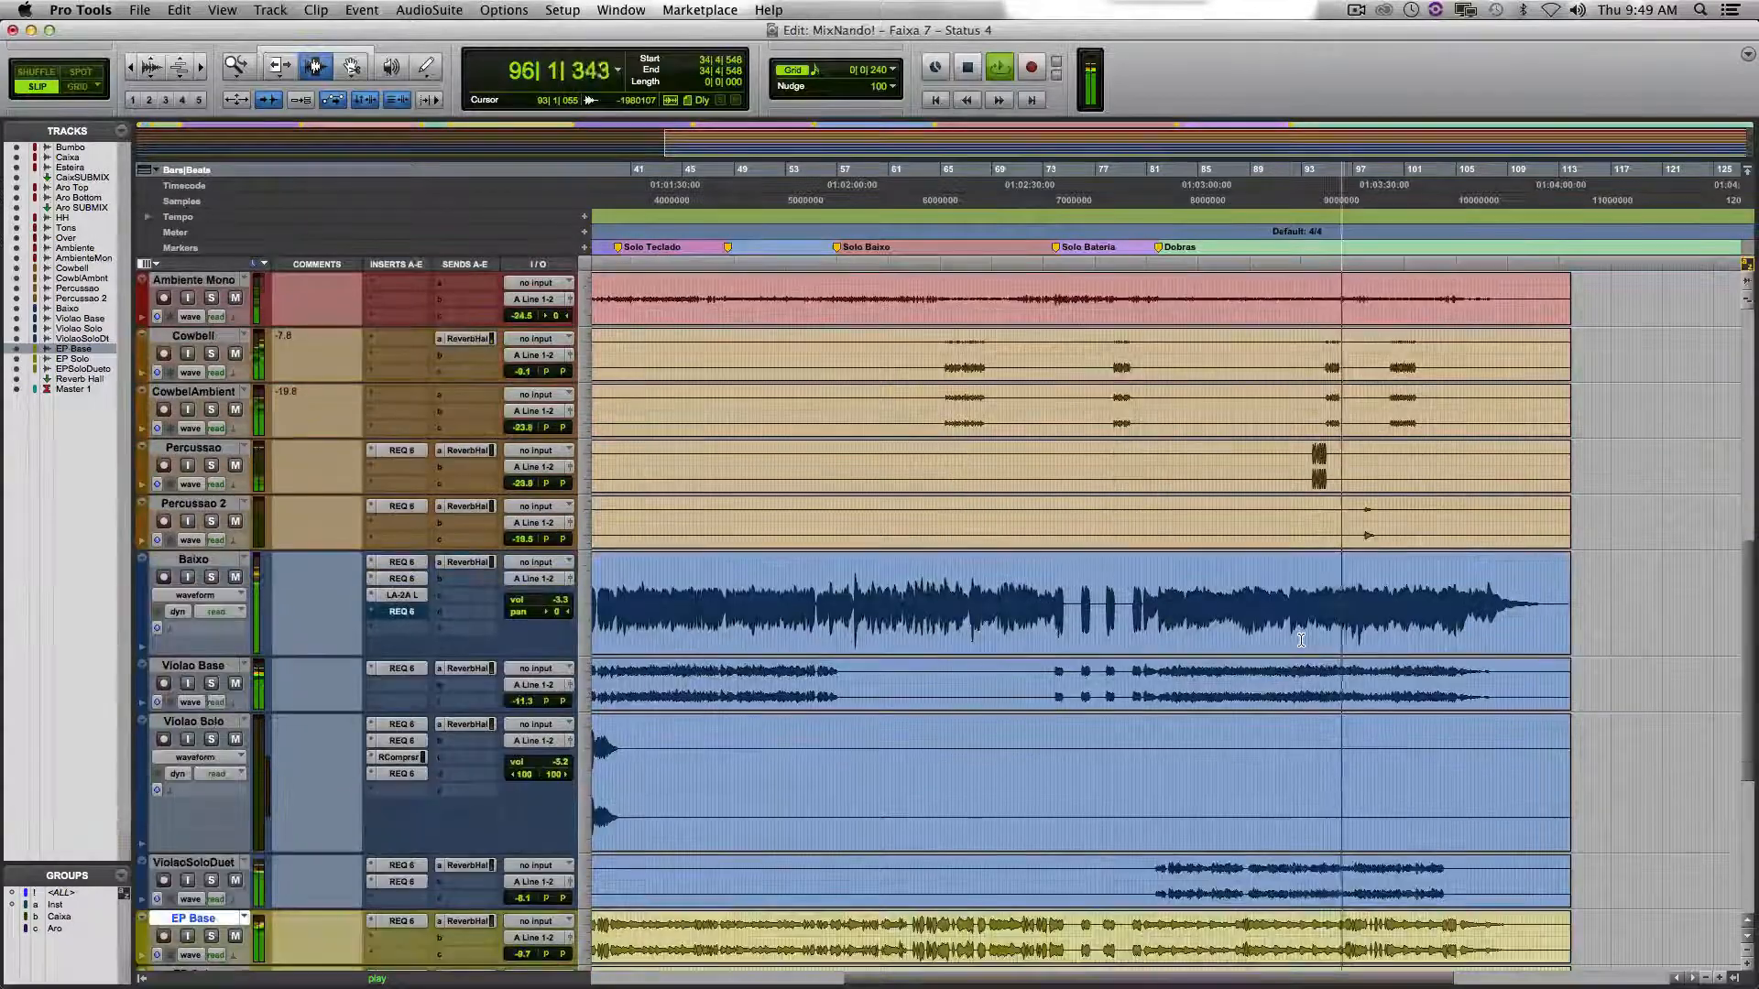
pyautogui.scroll(-2, 1301, 640)
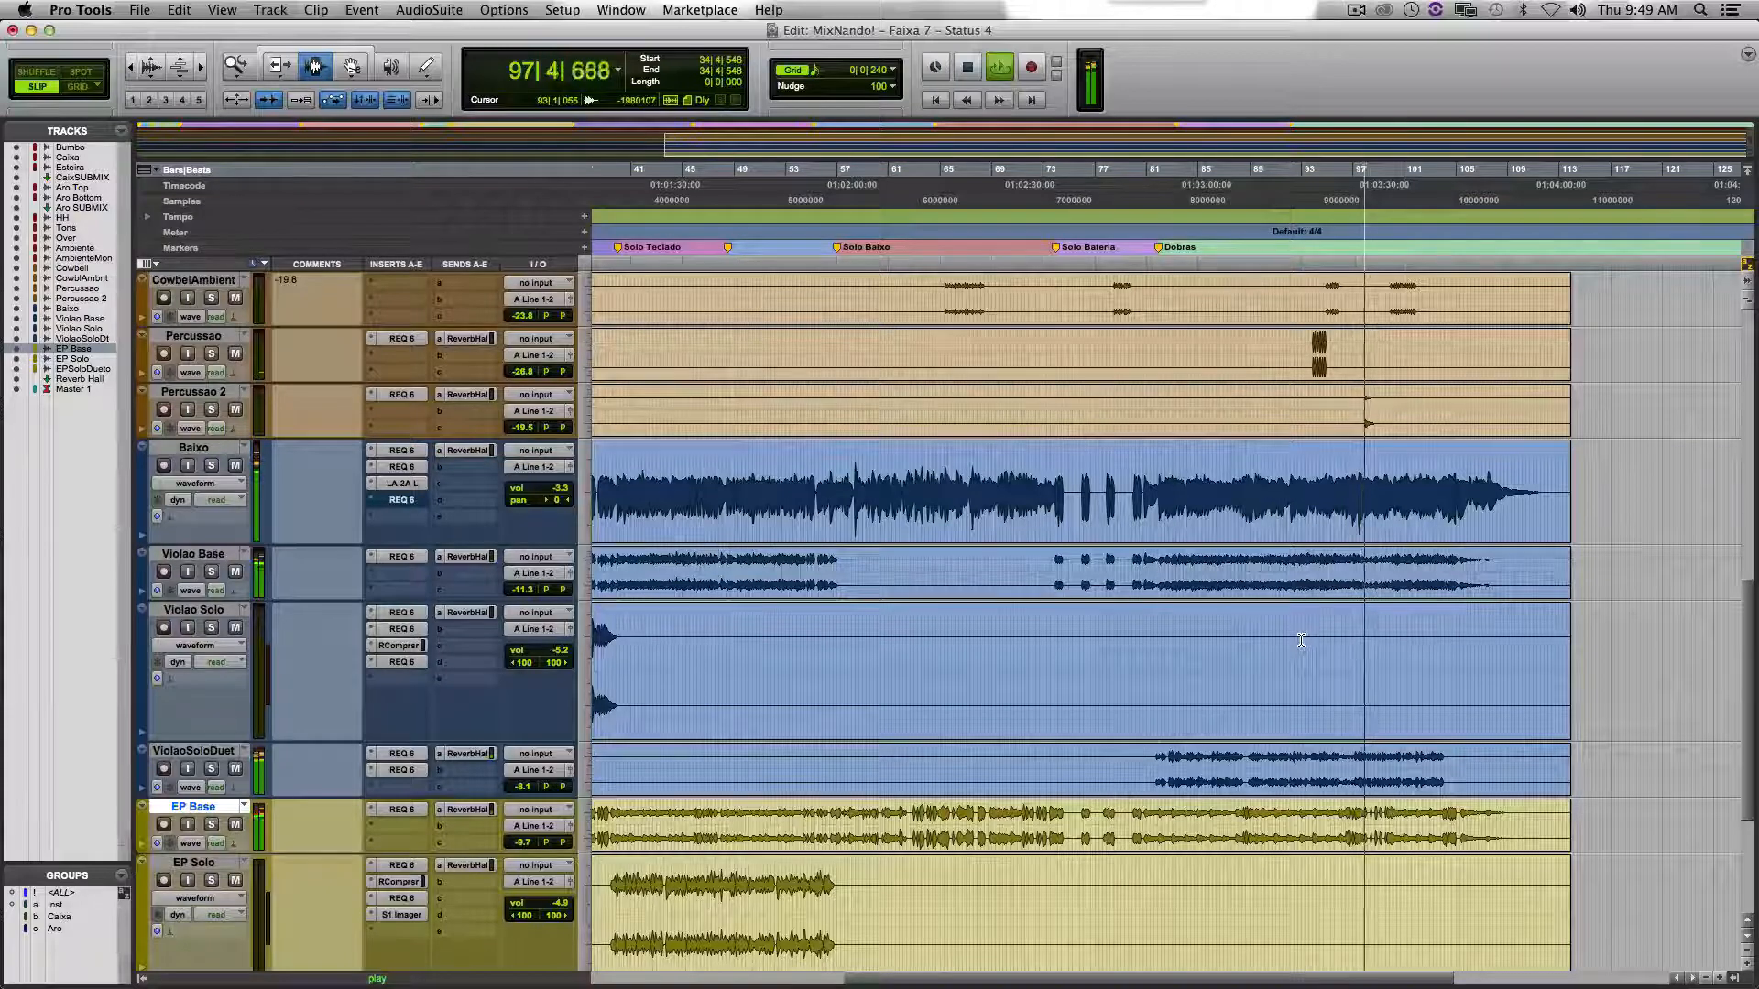
pyautogui.scroll(-3, 1301, 640)
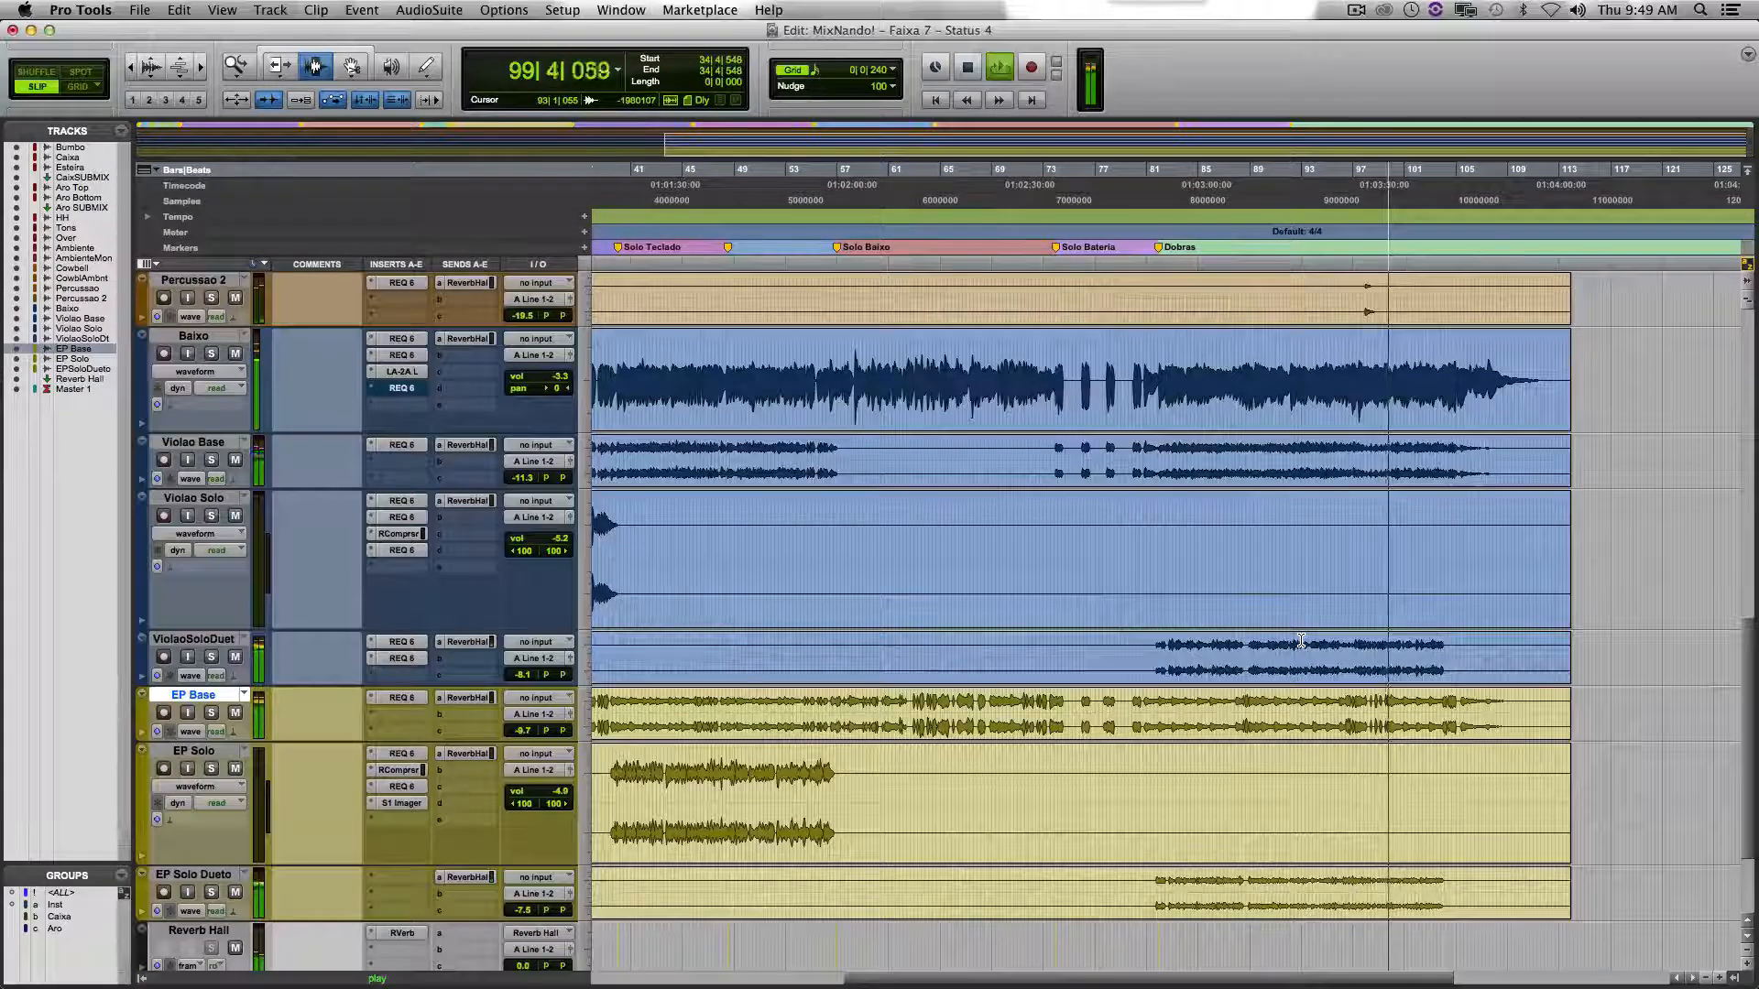
pyautogui.scroll(-1, 1301, 640)
pyautogui.scroll(2, 1301, 641)
pyautogui.scroll(1, 1301, 640)
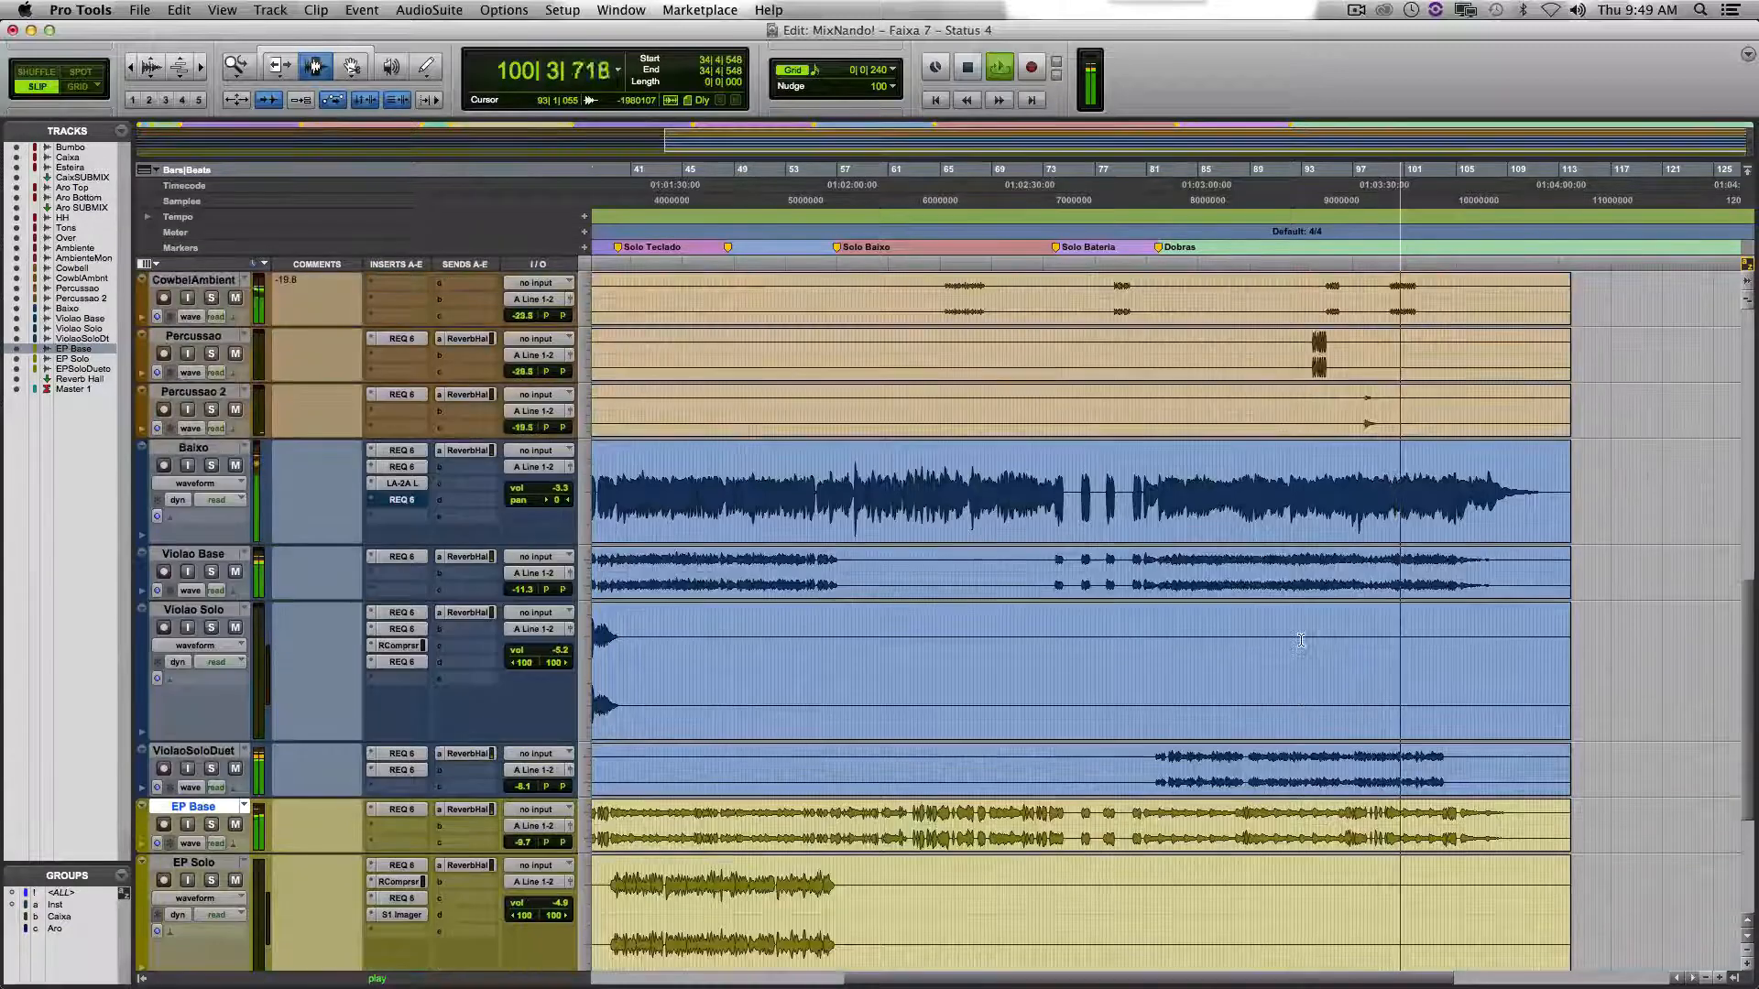
pyautogui.scroll(3, 1300, 640)
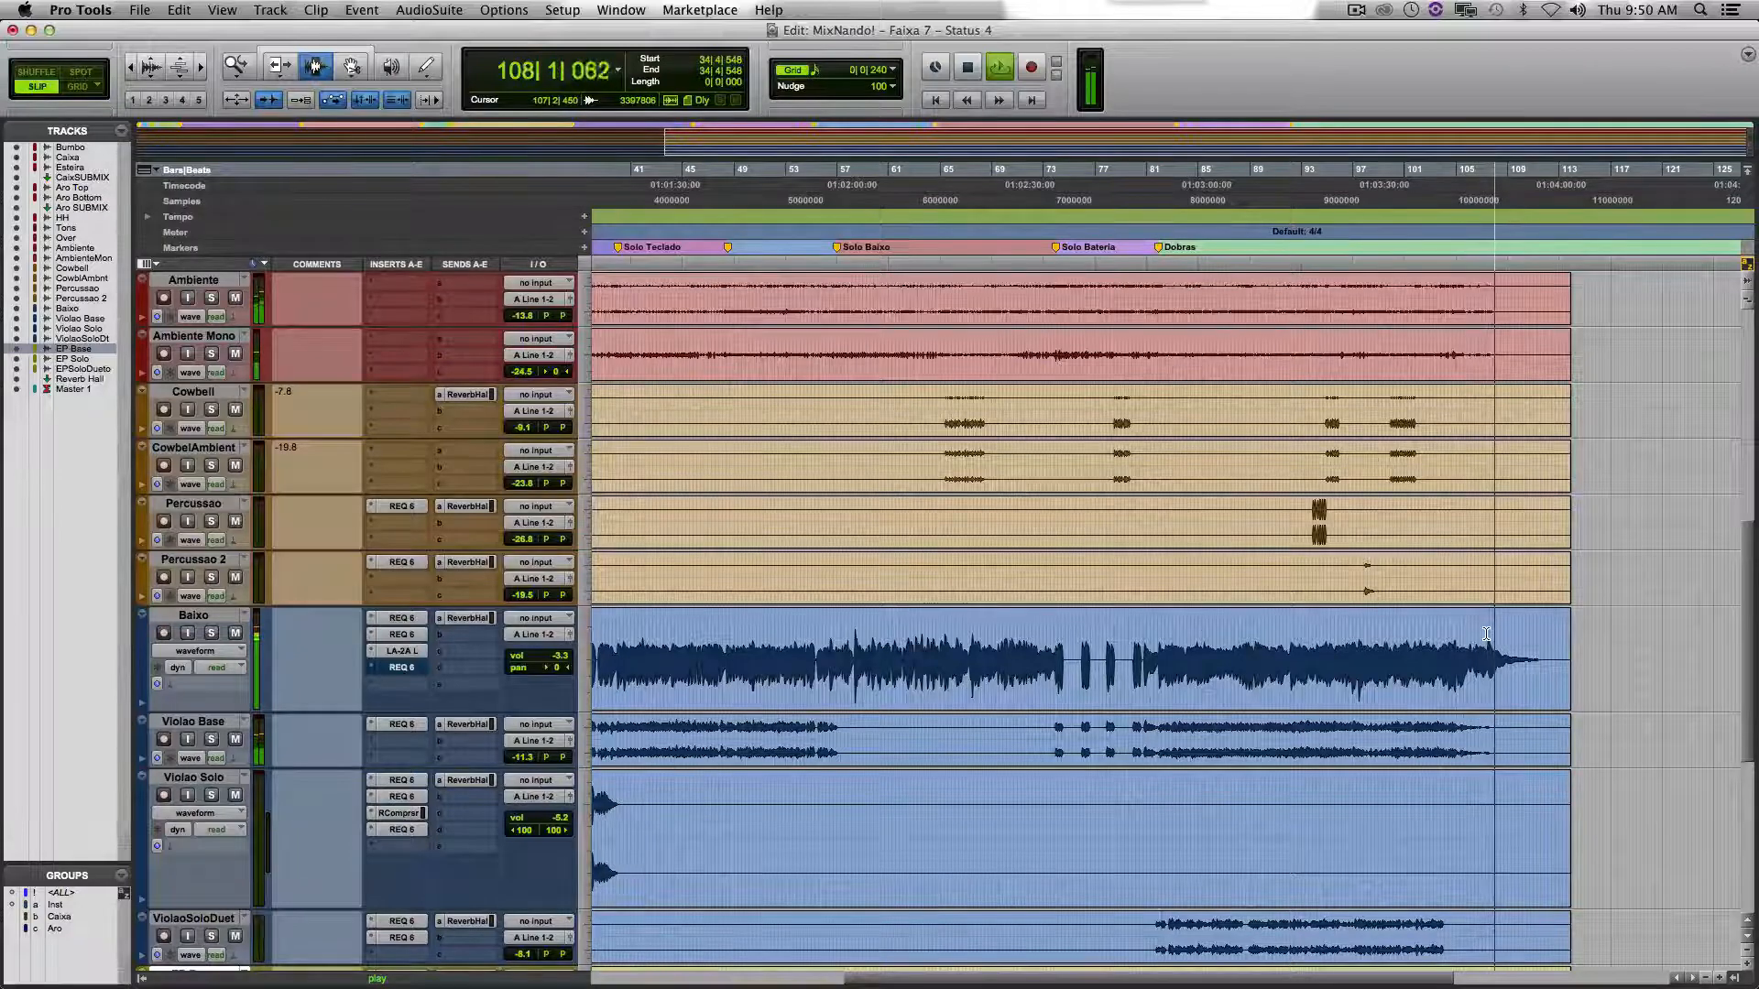
pyautogui.scroll(-4, 1486, 634)
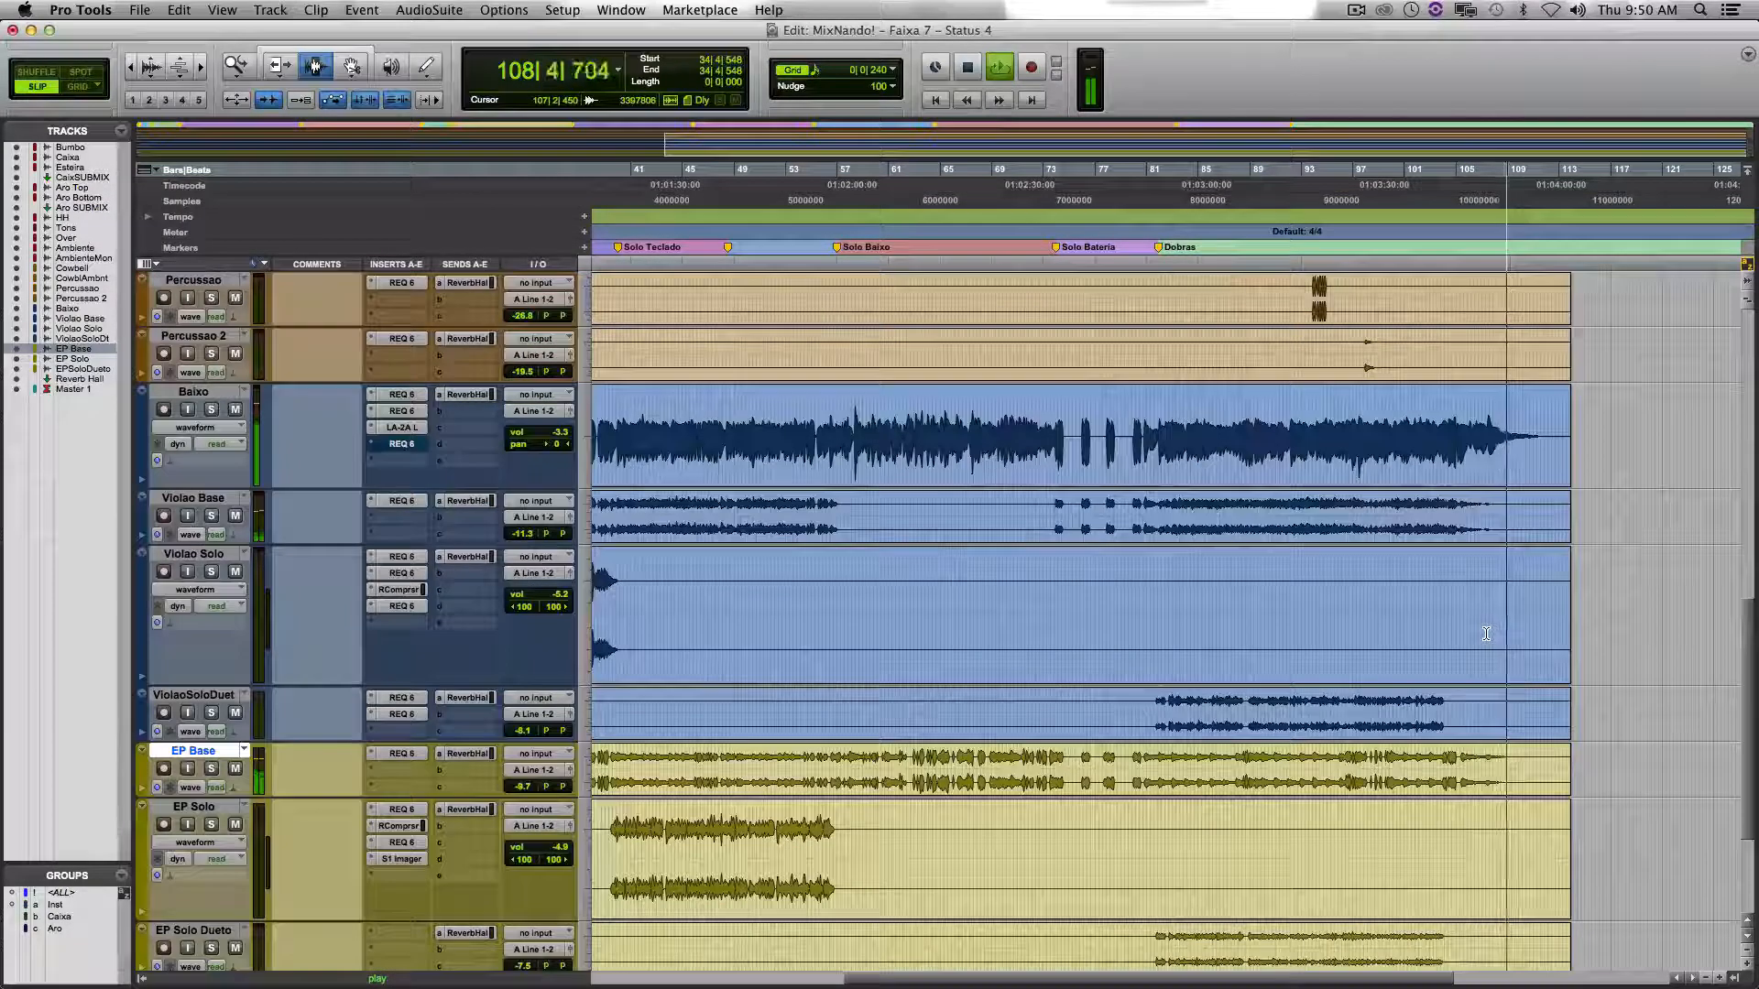